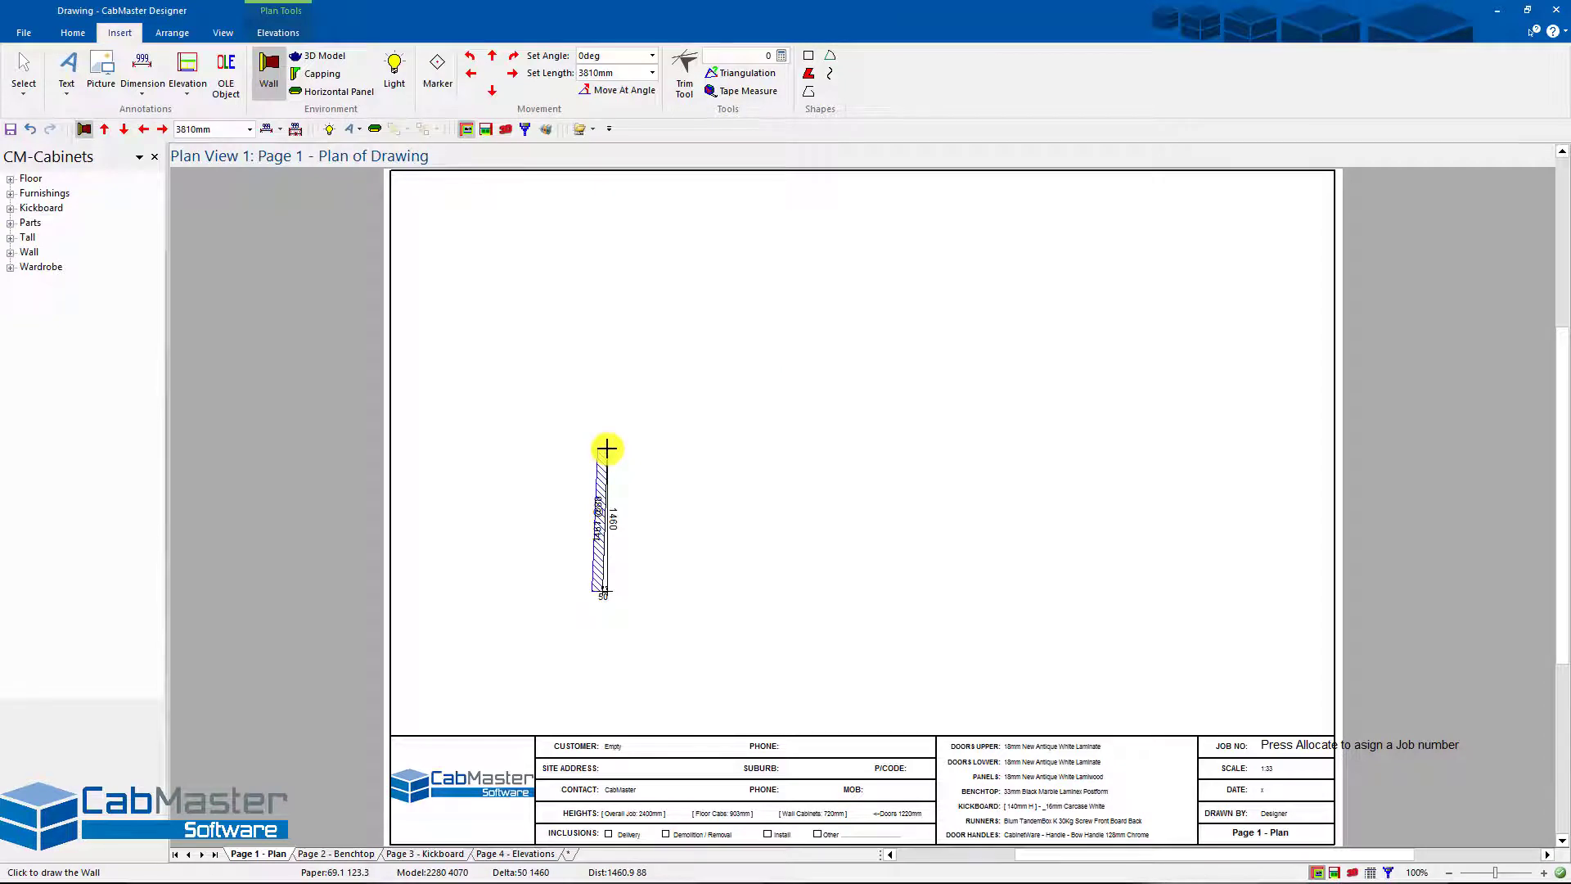
left_click(606, 308)
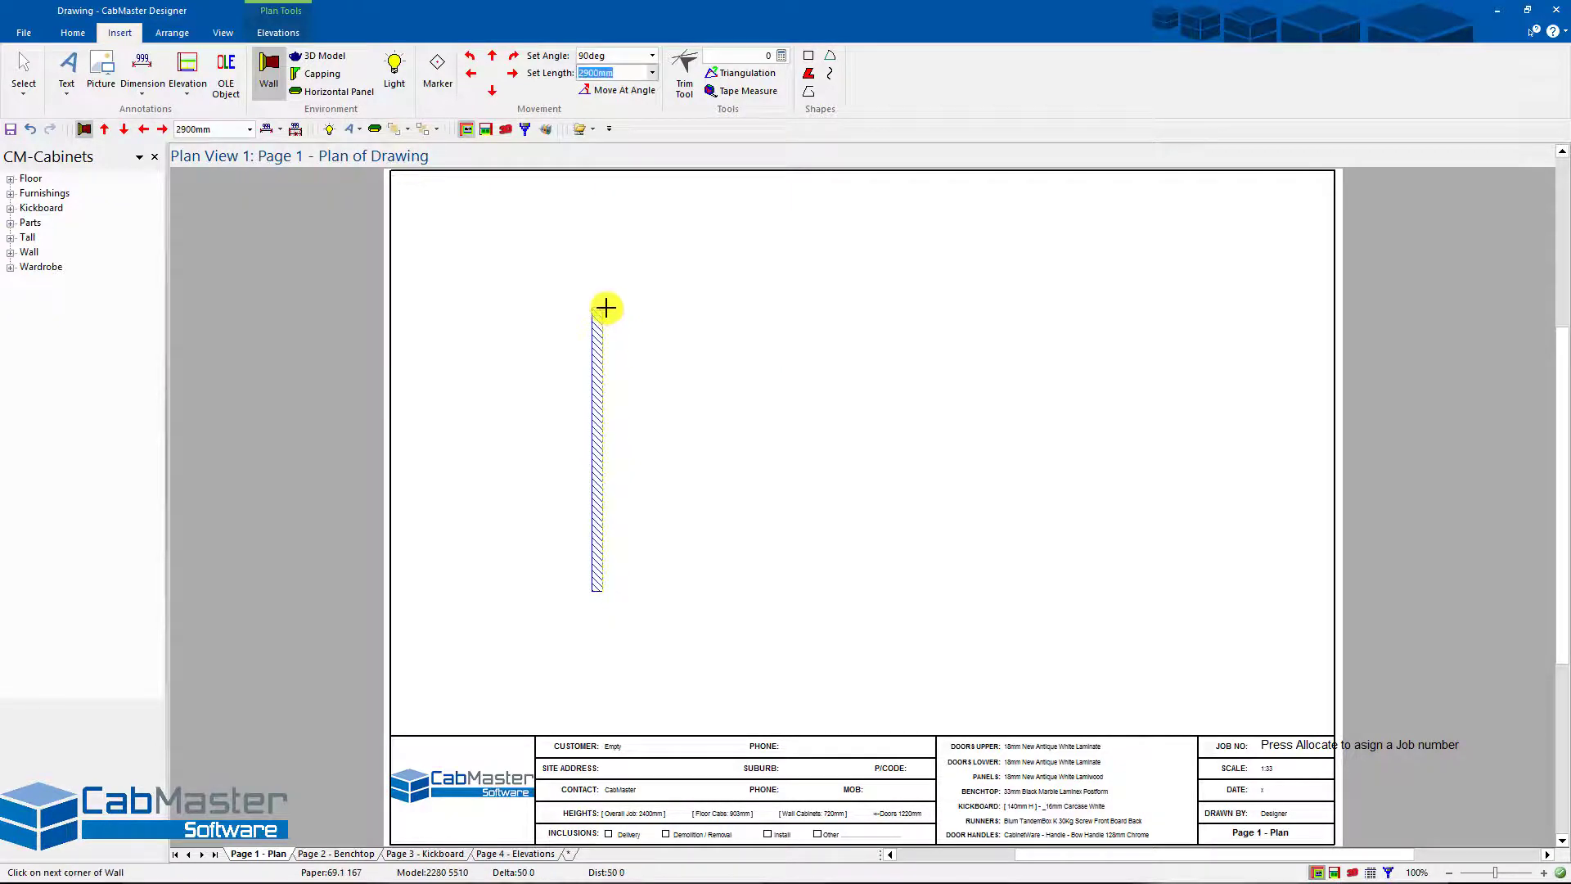
double_click(1043, 292)
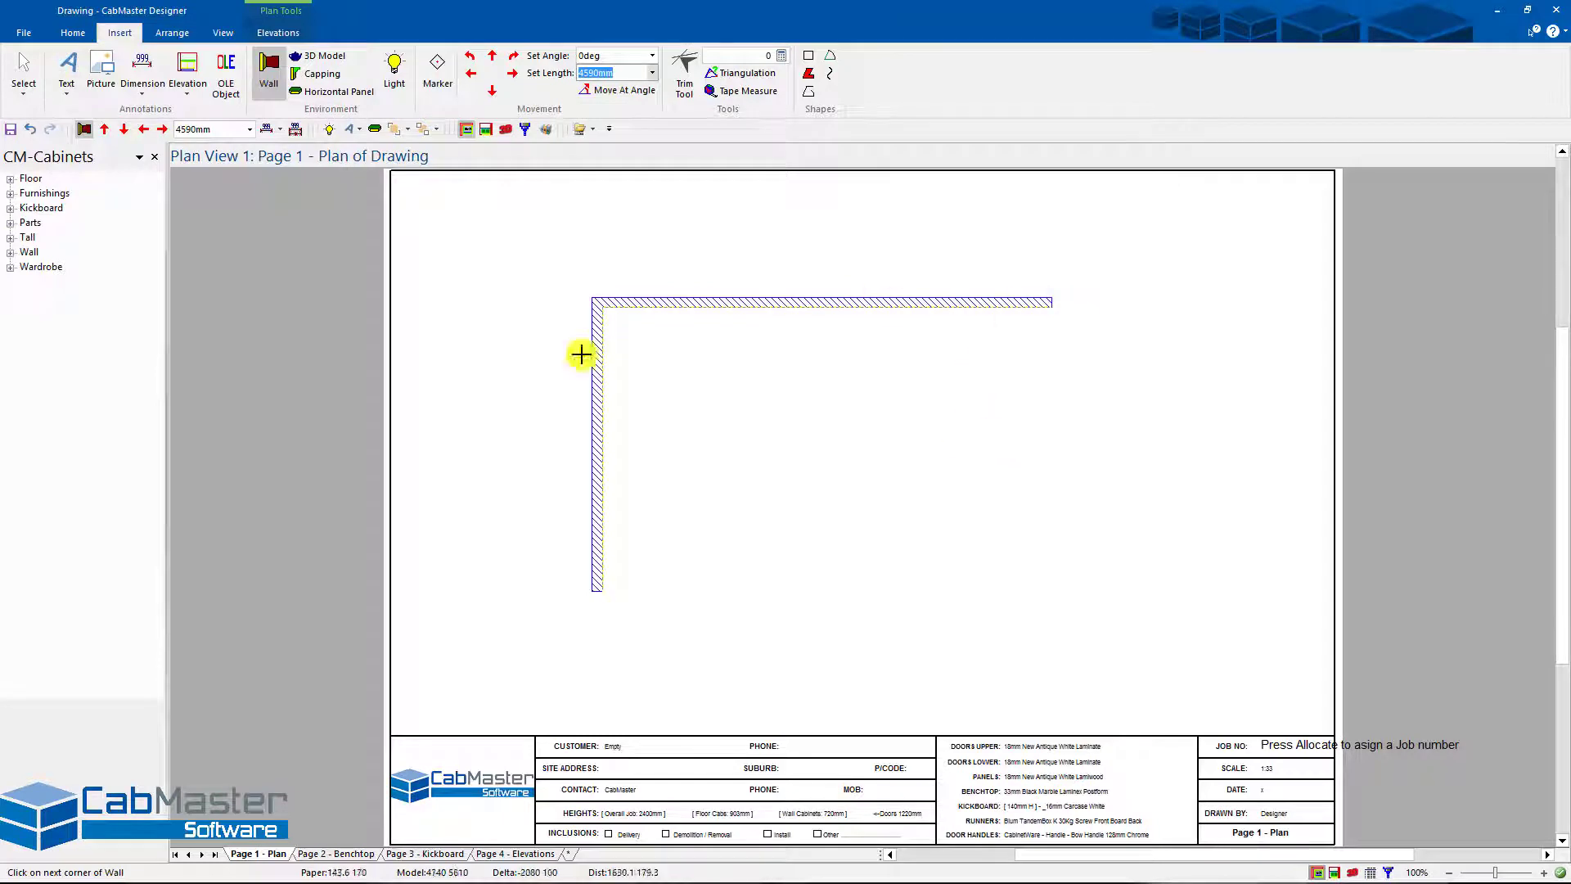
left_click(23, 65)
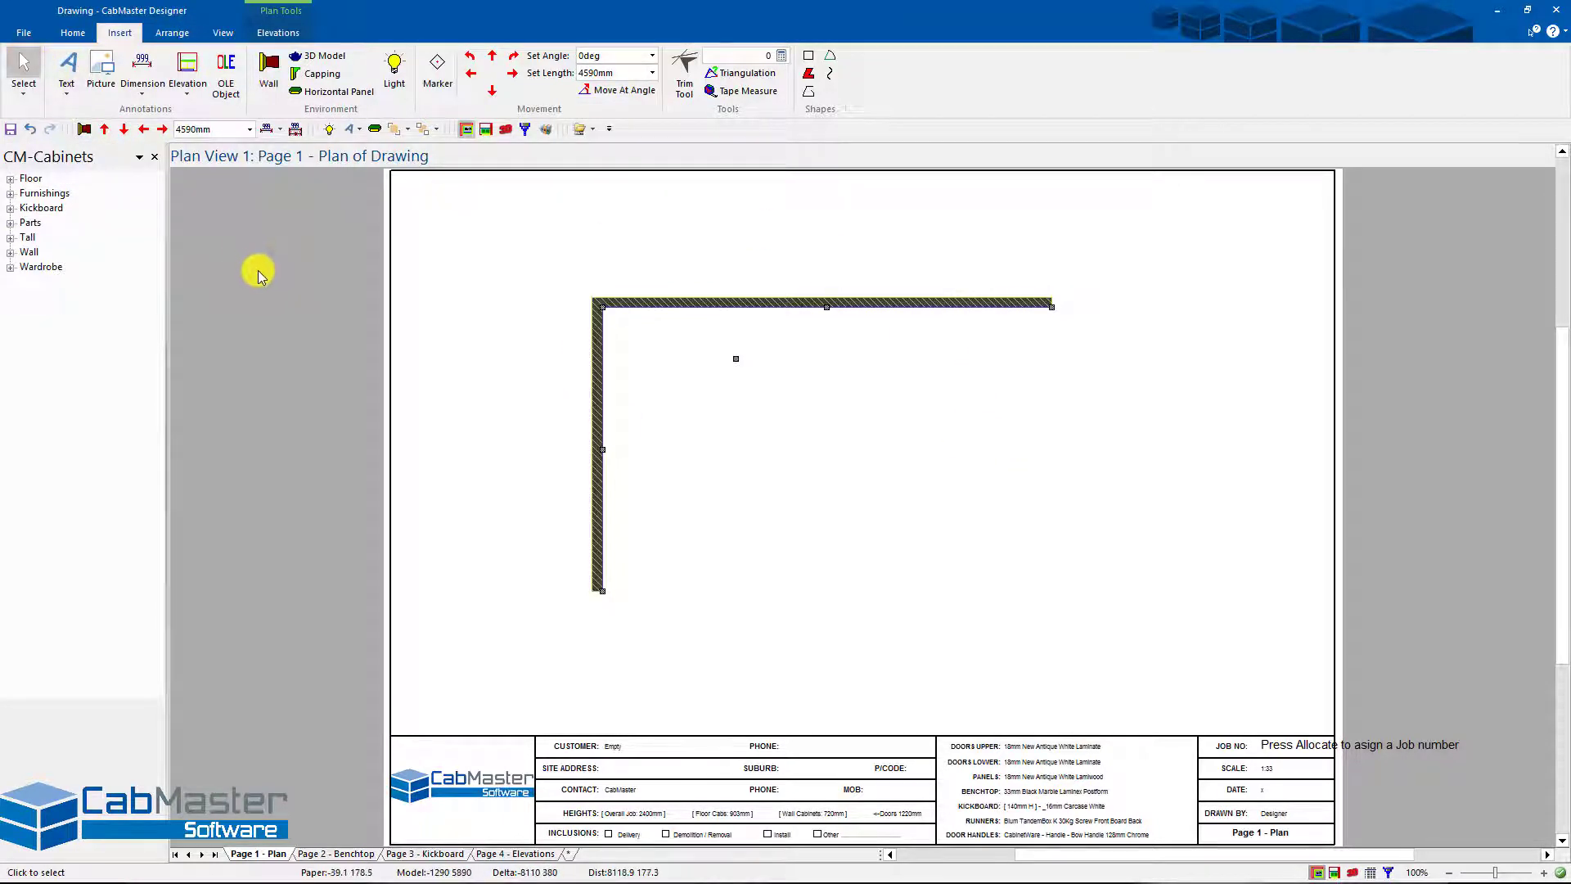
key("Delete")
- Draw a wall from the sheet's lower left, running 3000 mm straight up and 2987 mm to the right
left_click(270, 74)
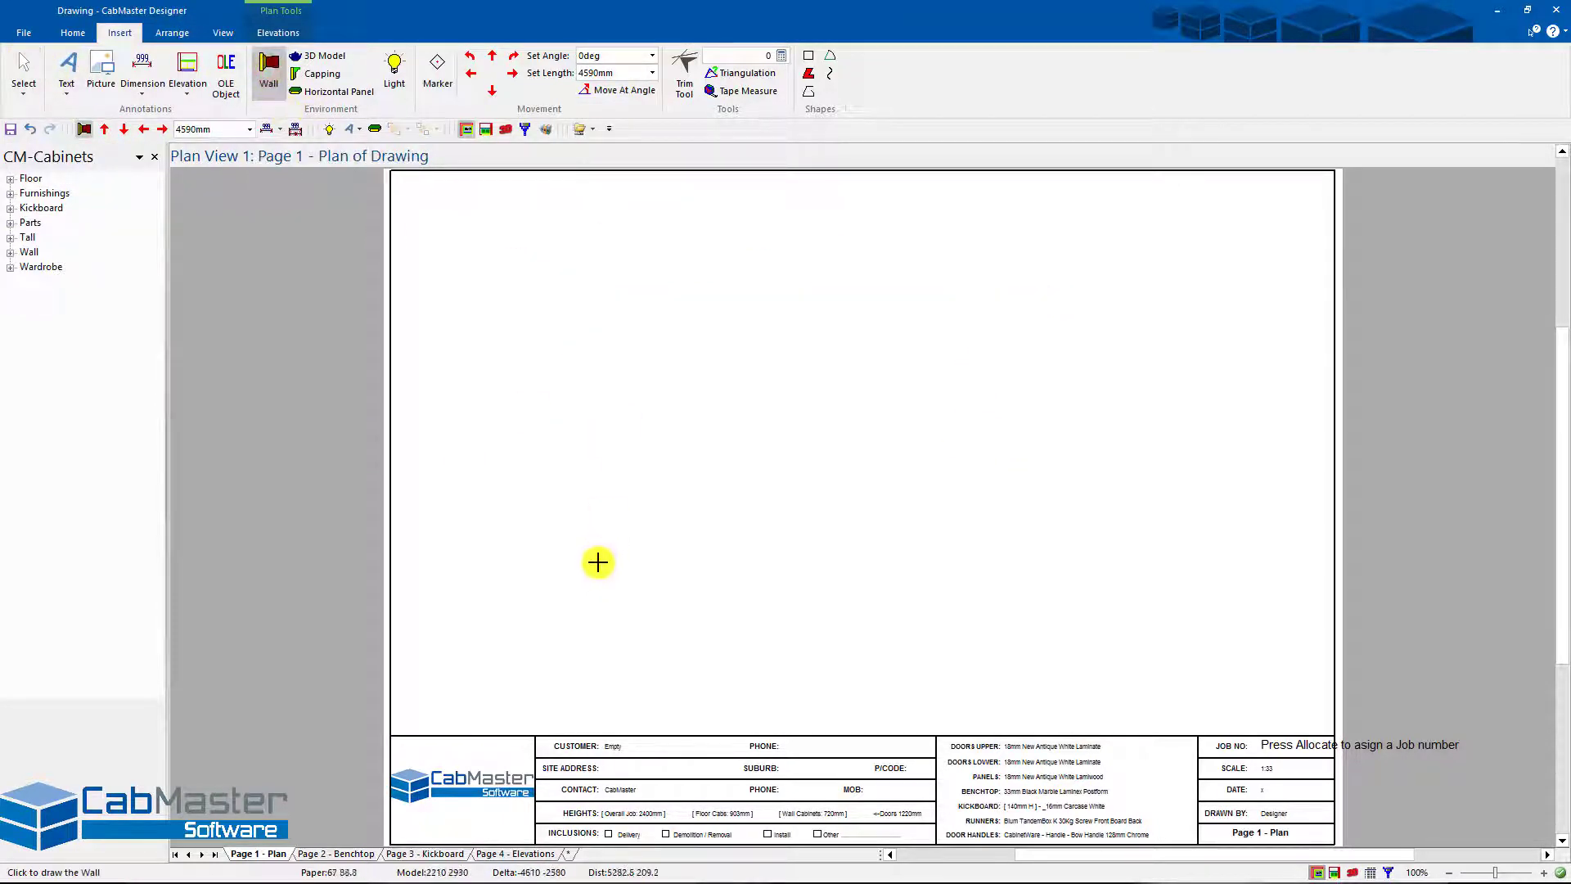
left_click(600, 598)
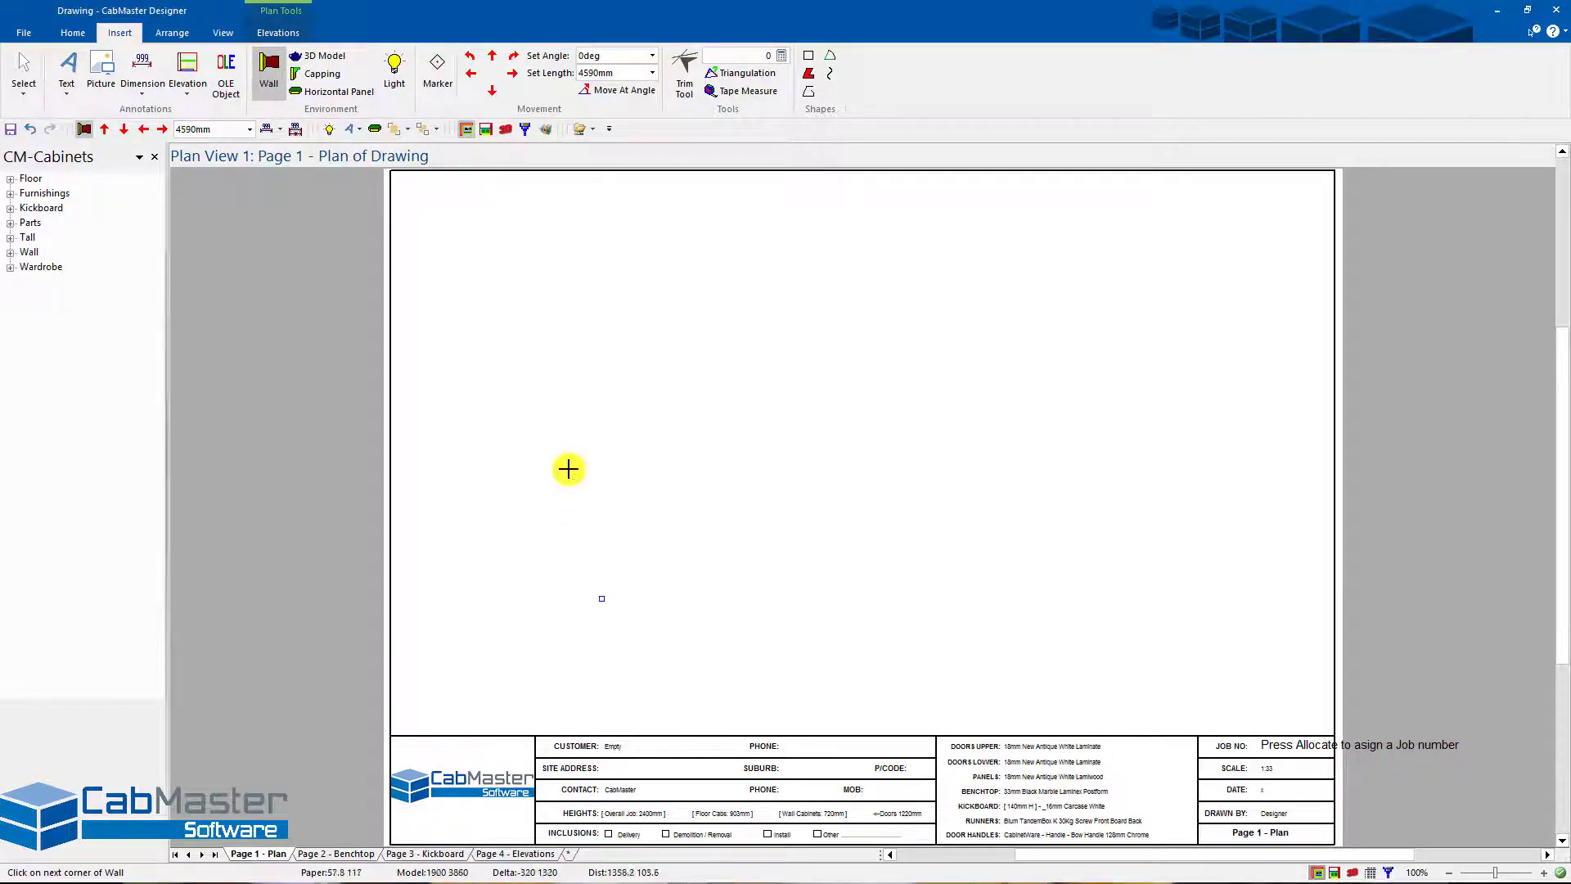
double_click(620, 72)
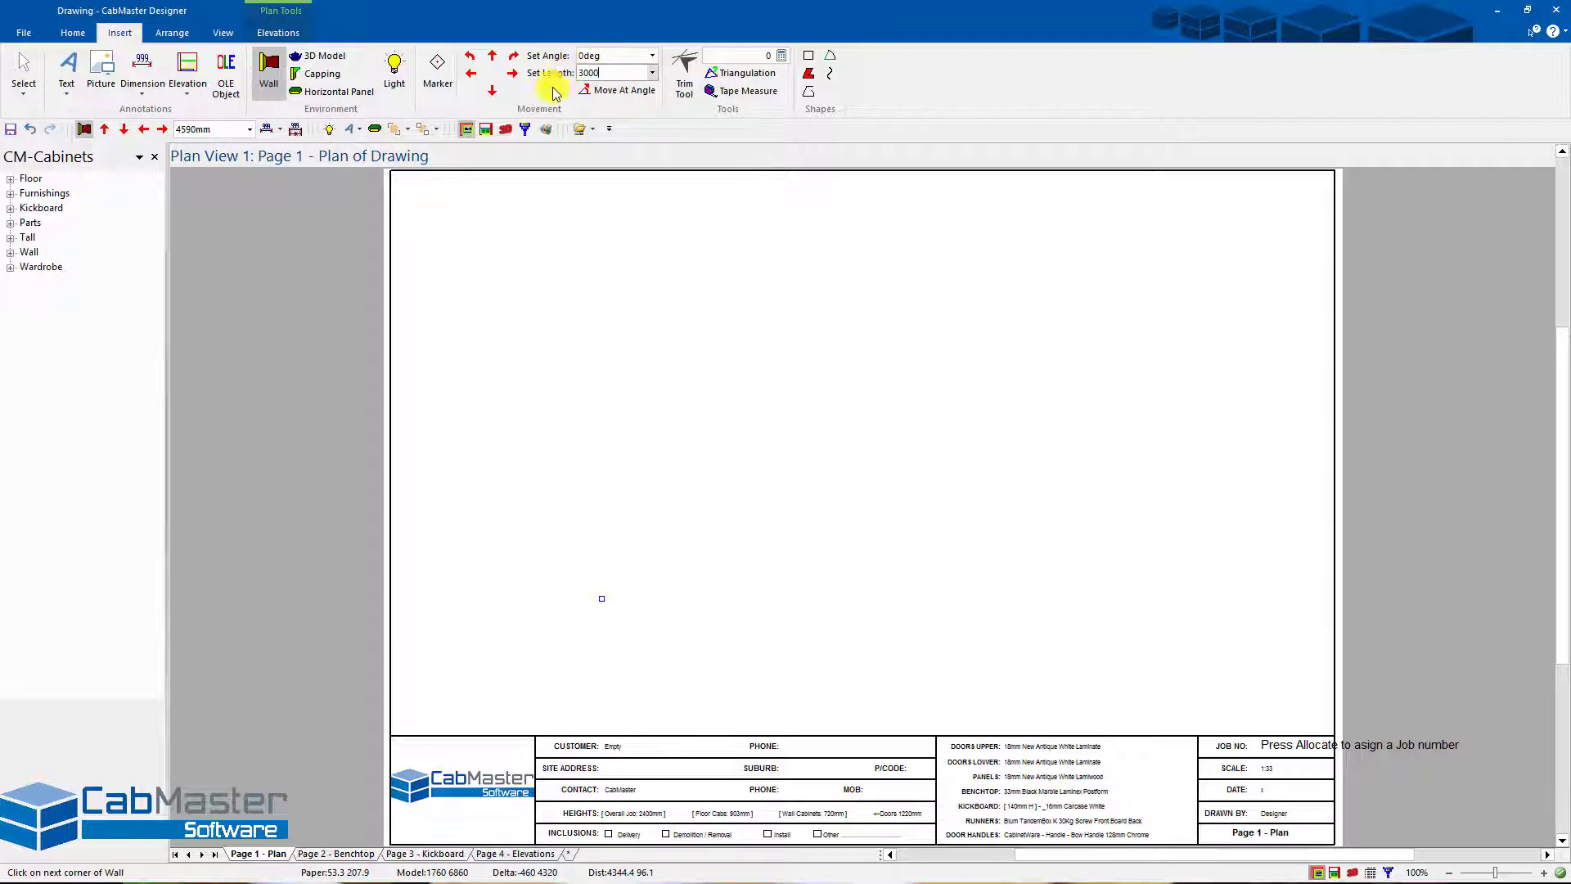
left_click(491, 55)
double_click(627, 73)
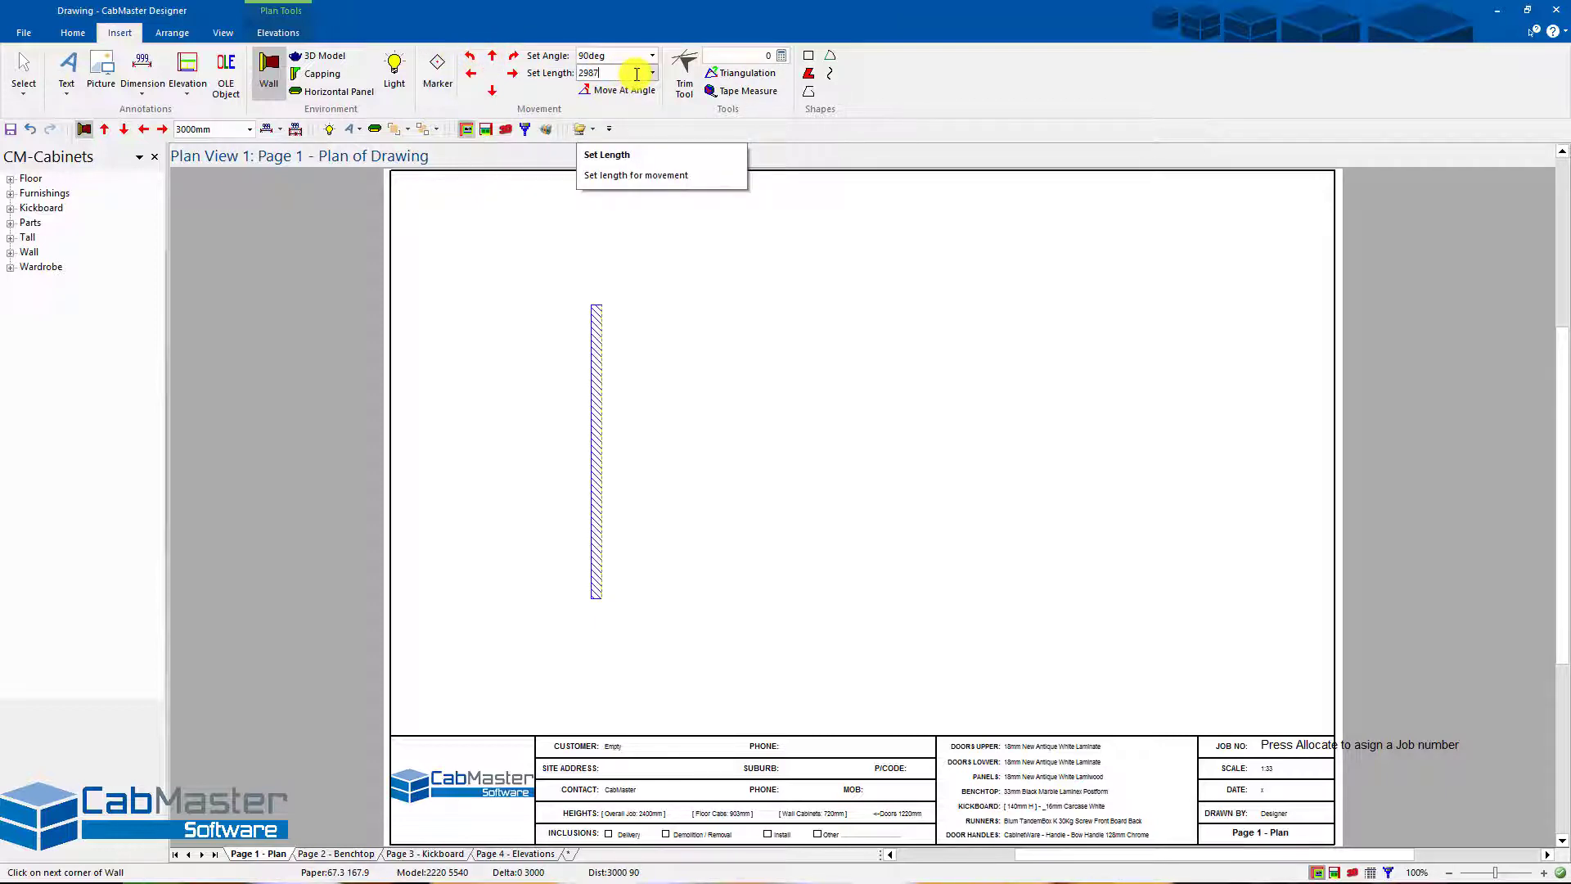
left_click(512, 73)
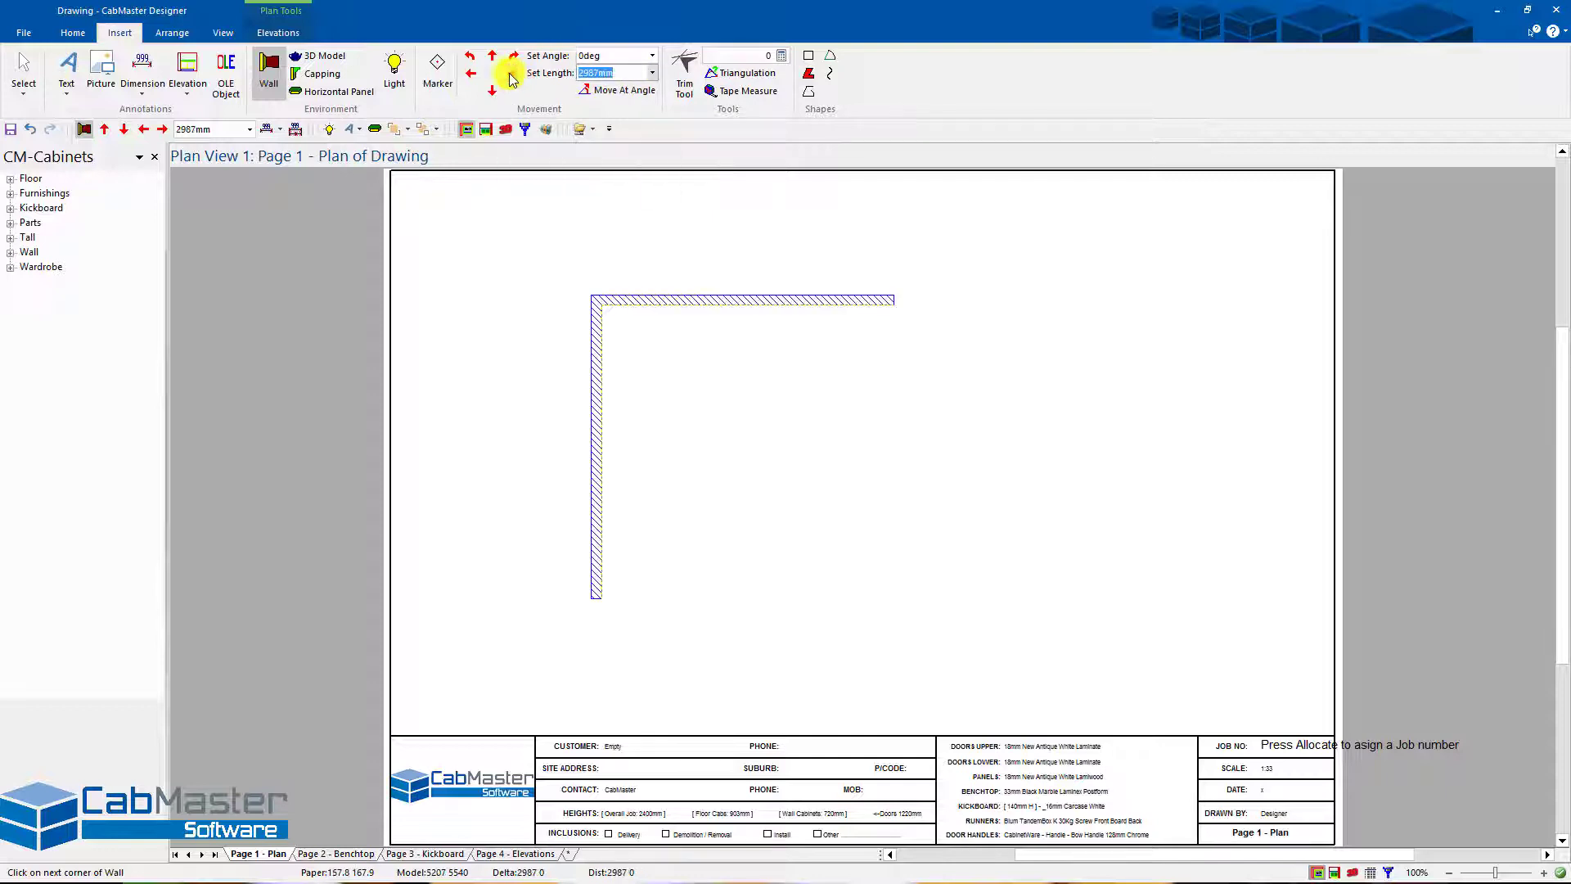
- Add a 1200 mm wall segment at 45 degrees to the end of the horizontal wall and finish the wall run
left_click(609, 73)
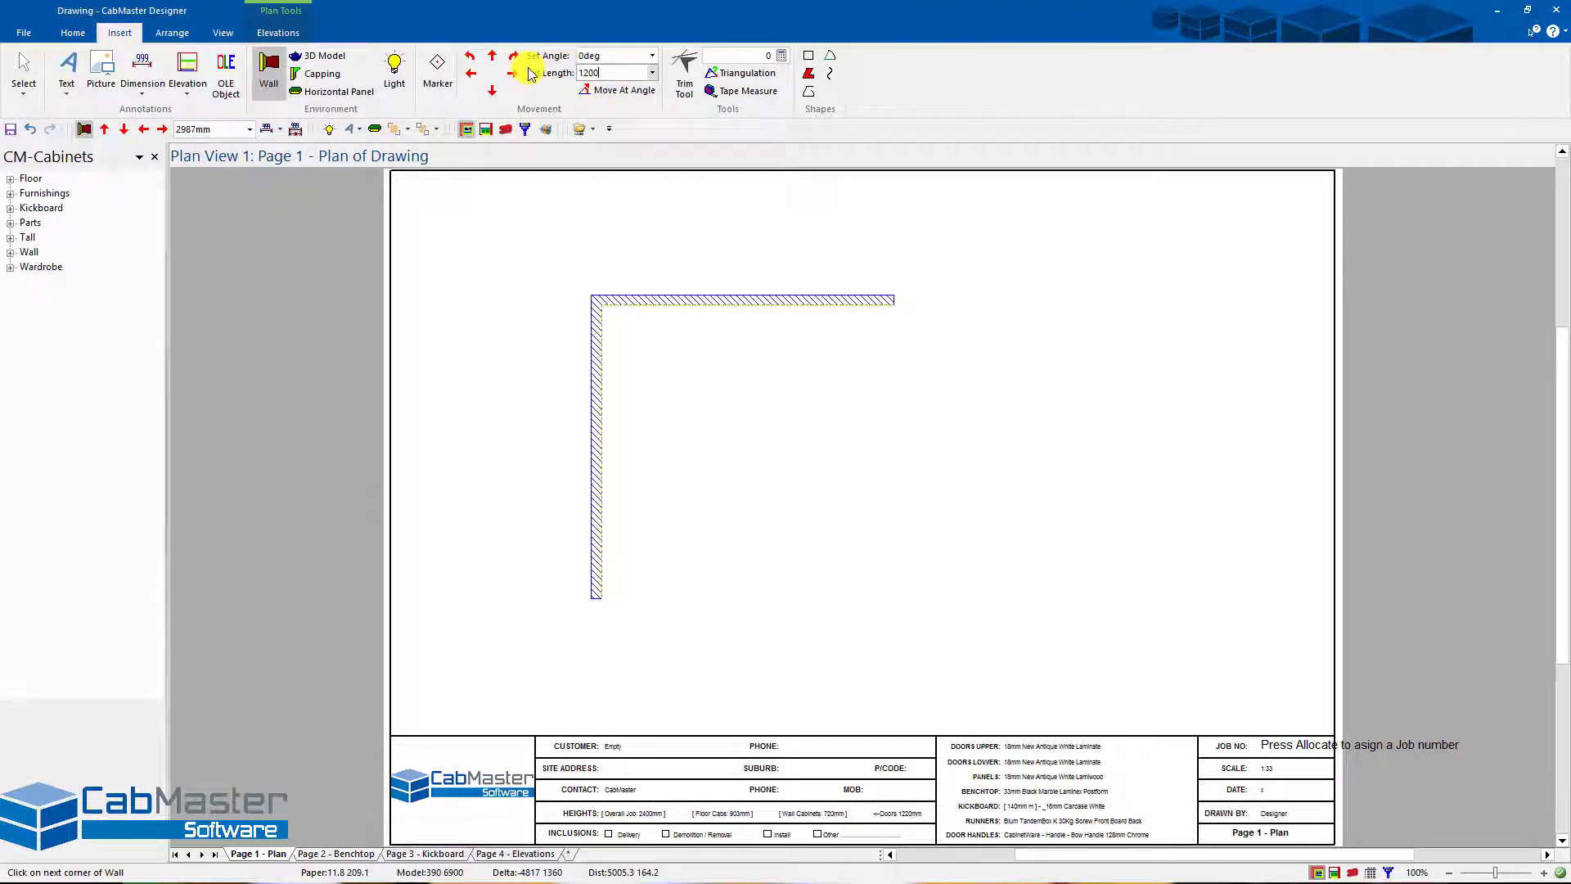
left_click(612, 55)
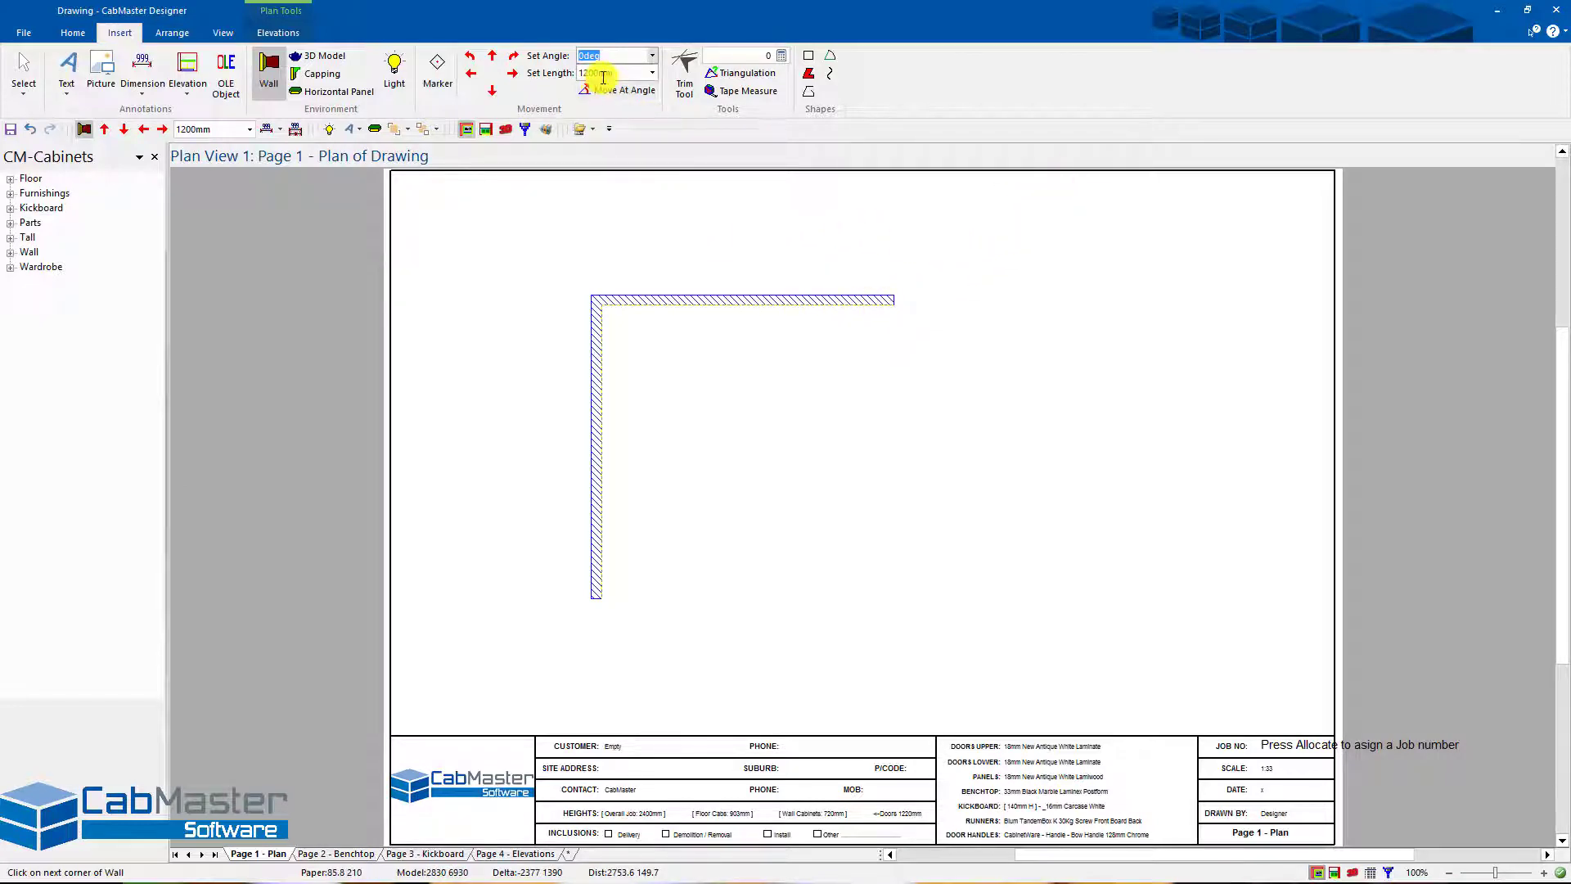
type("45")
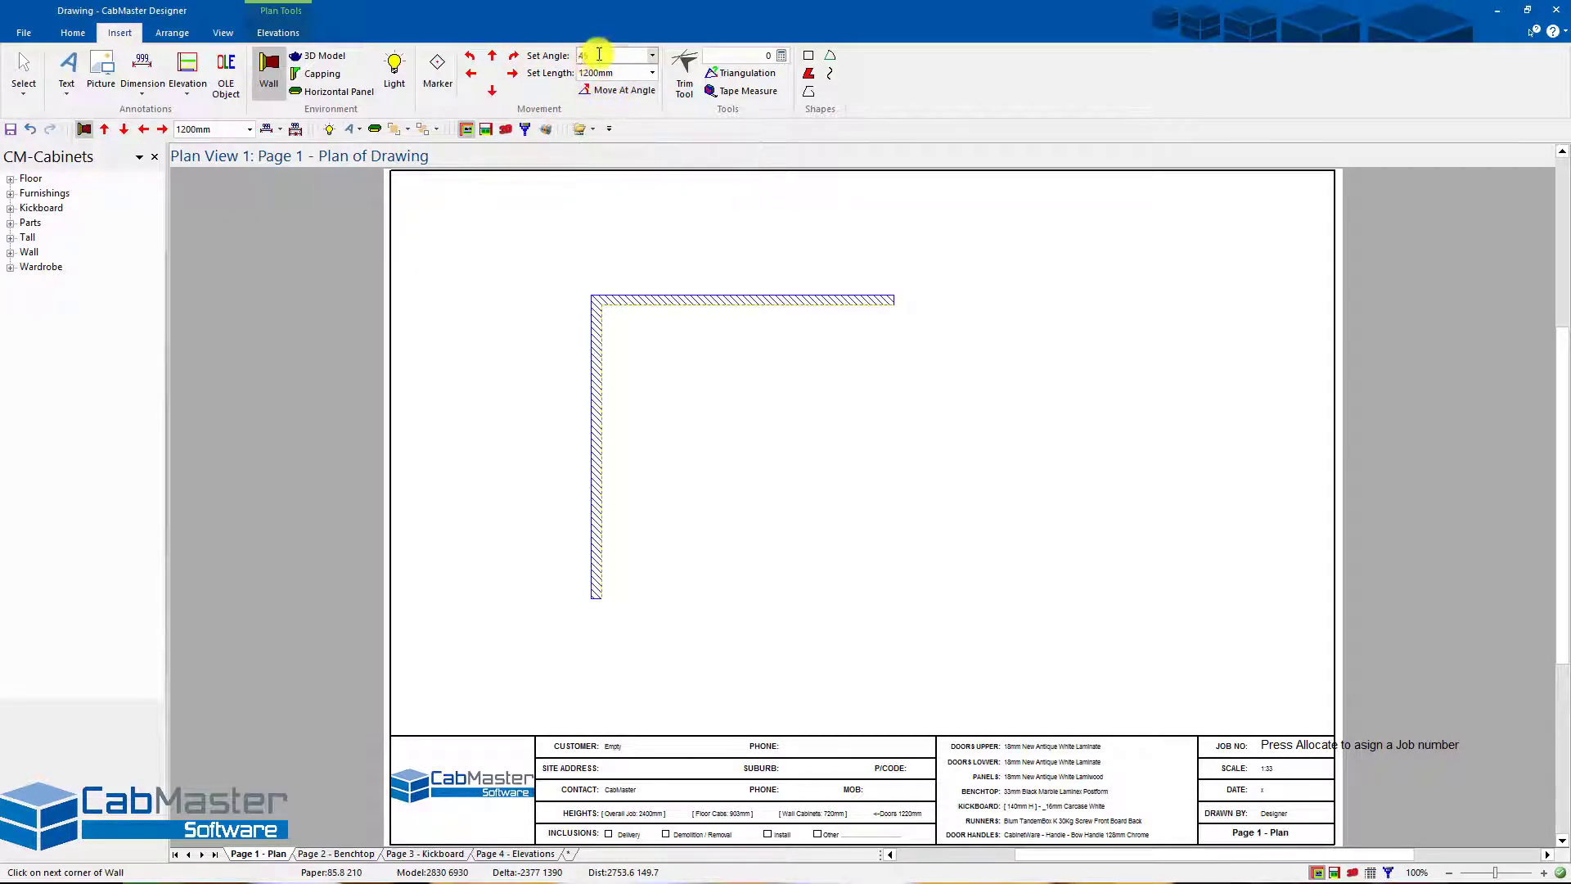
left_click(610, 90)
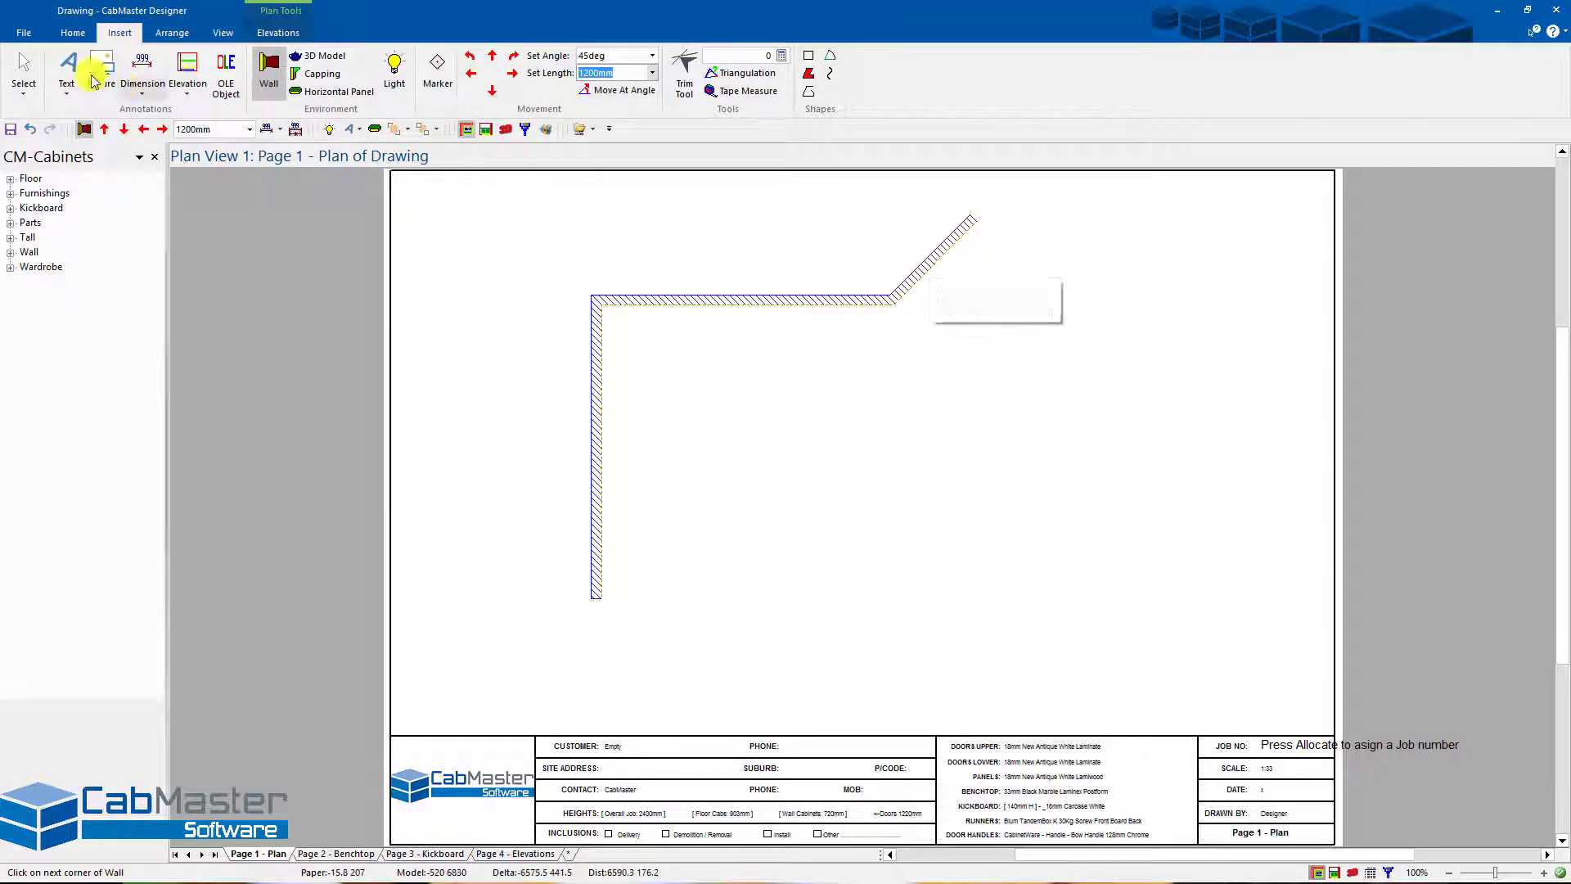
left_click(24, 69)
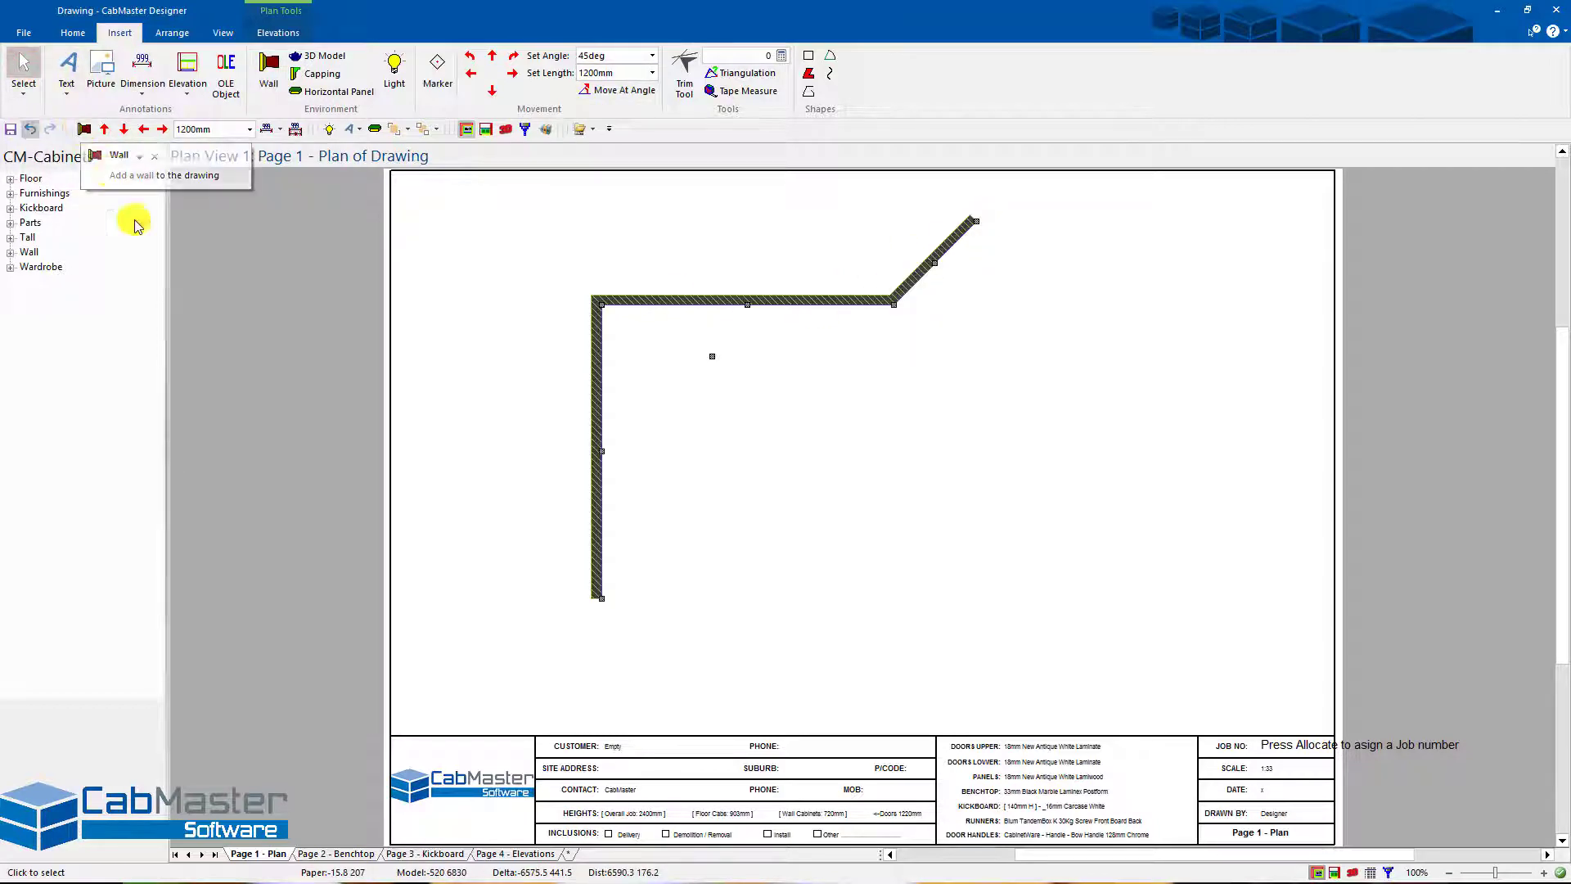
left_click(478, 347)
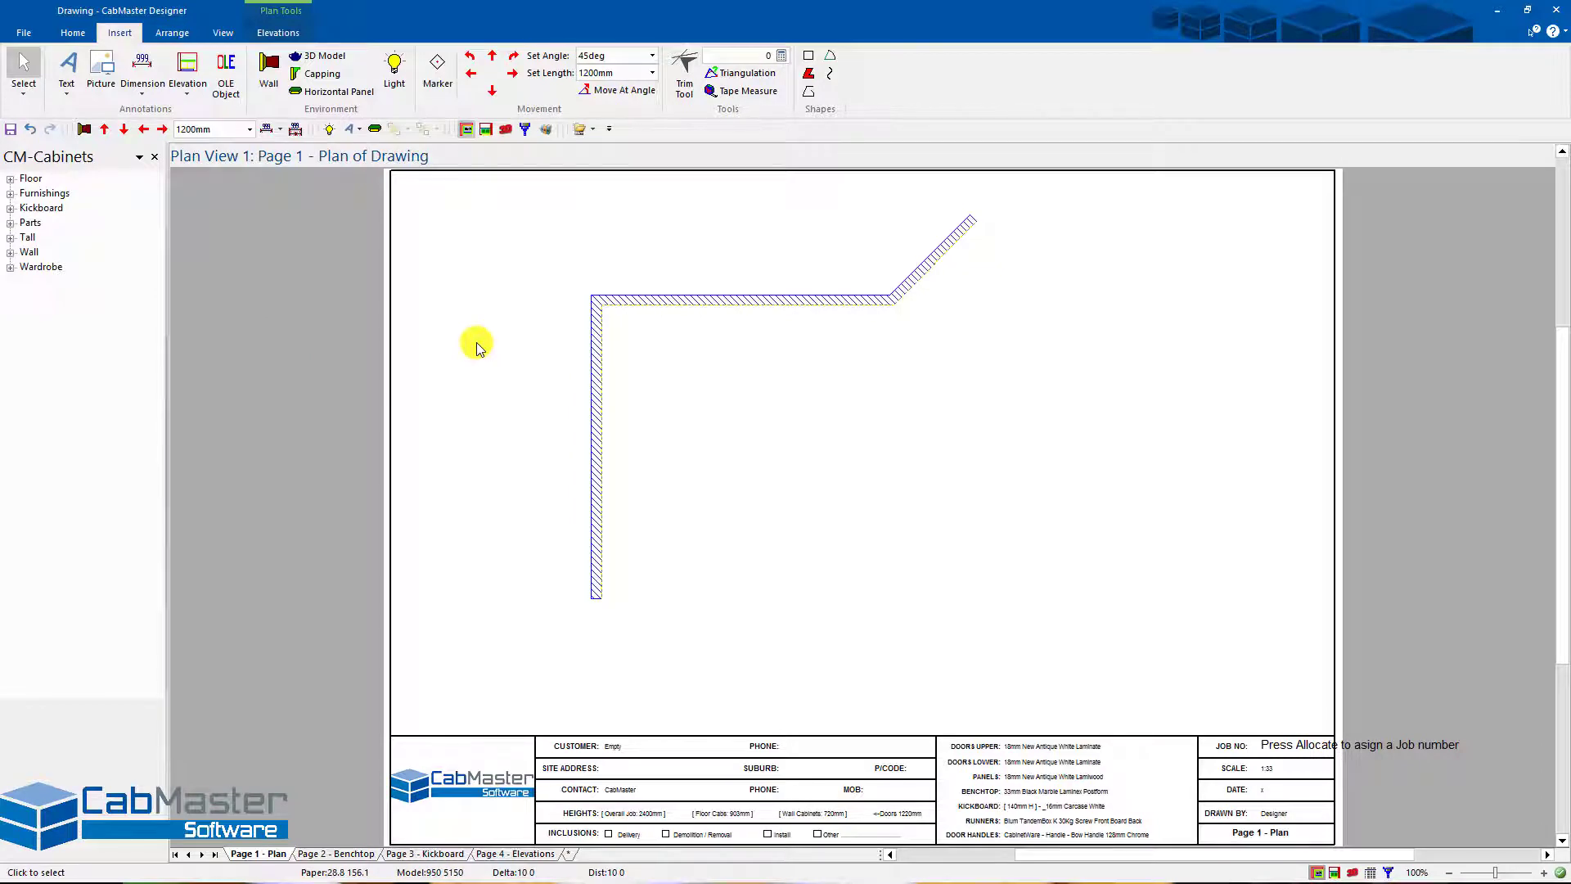
- Examine the wall run in a 3D view from another angle and return to the plan view
left_click(505, 128)
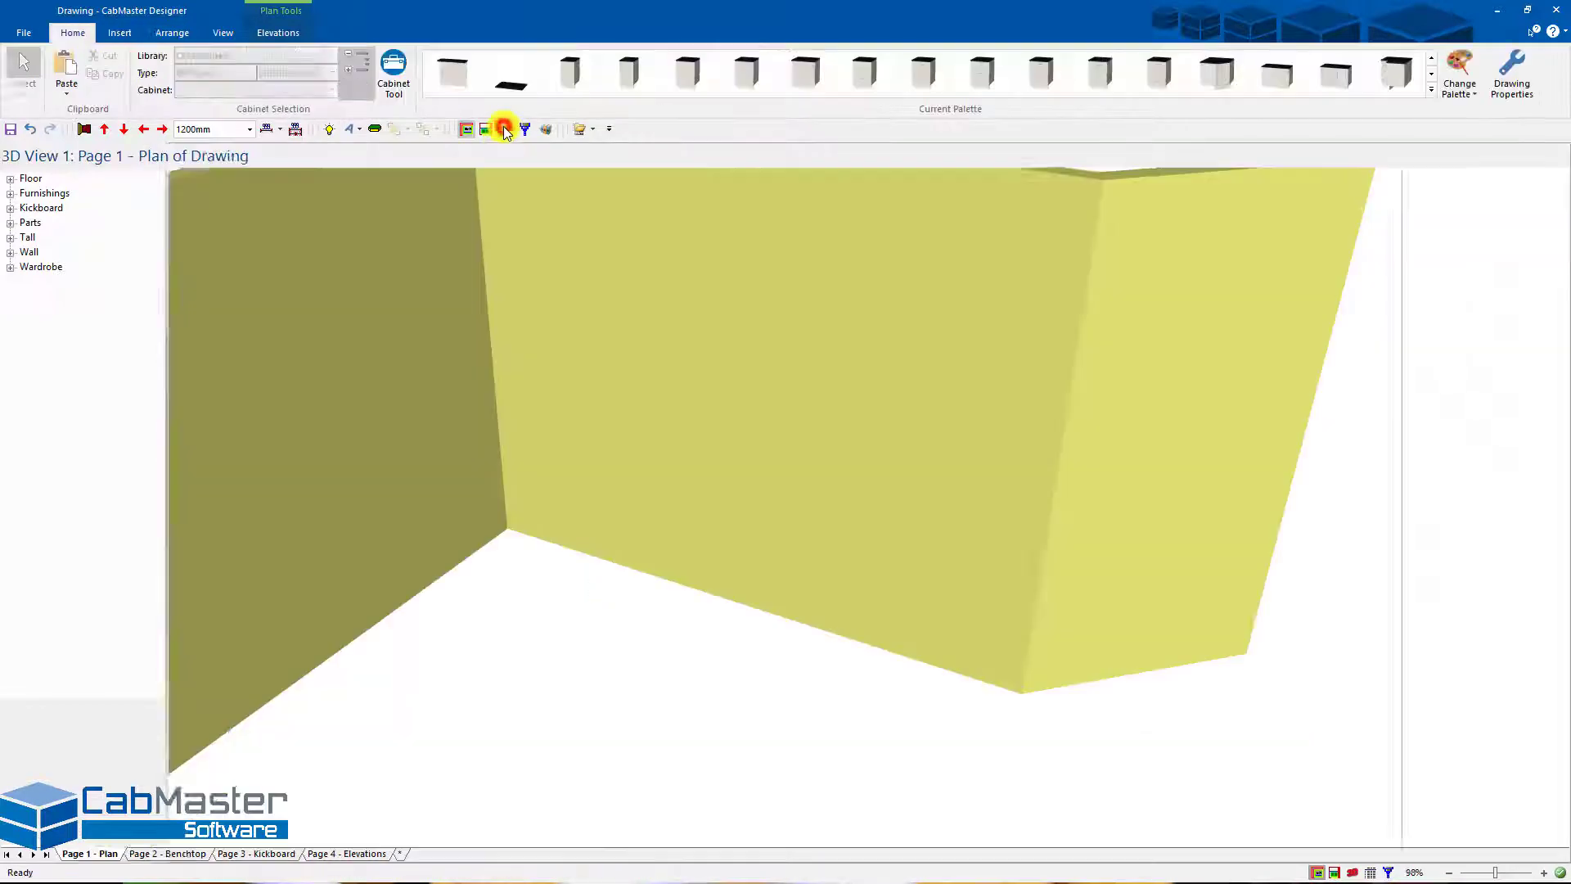
left_click_drag(654, 455, 568, 396)
left_click(1315, 873)
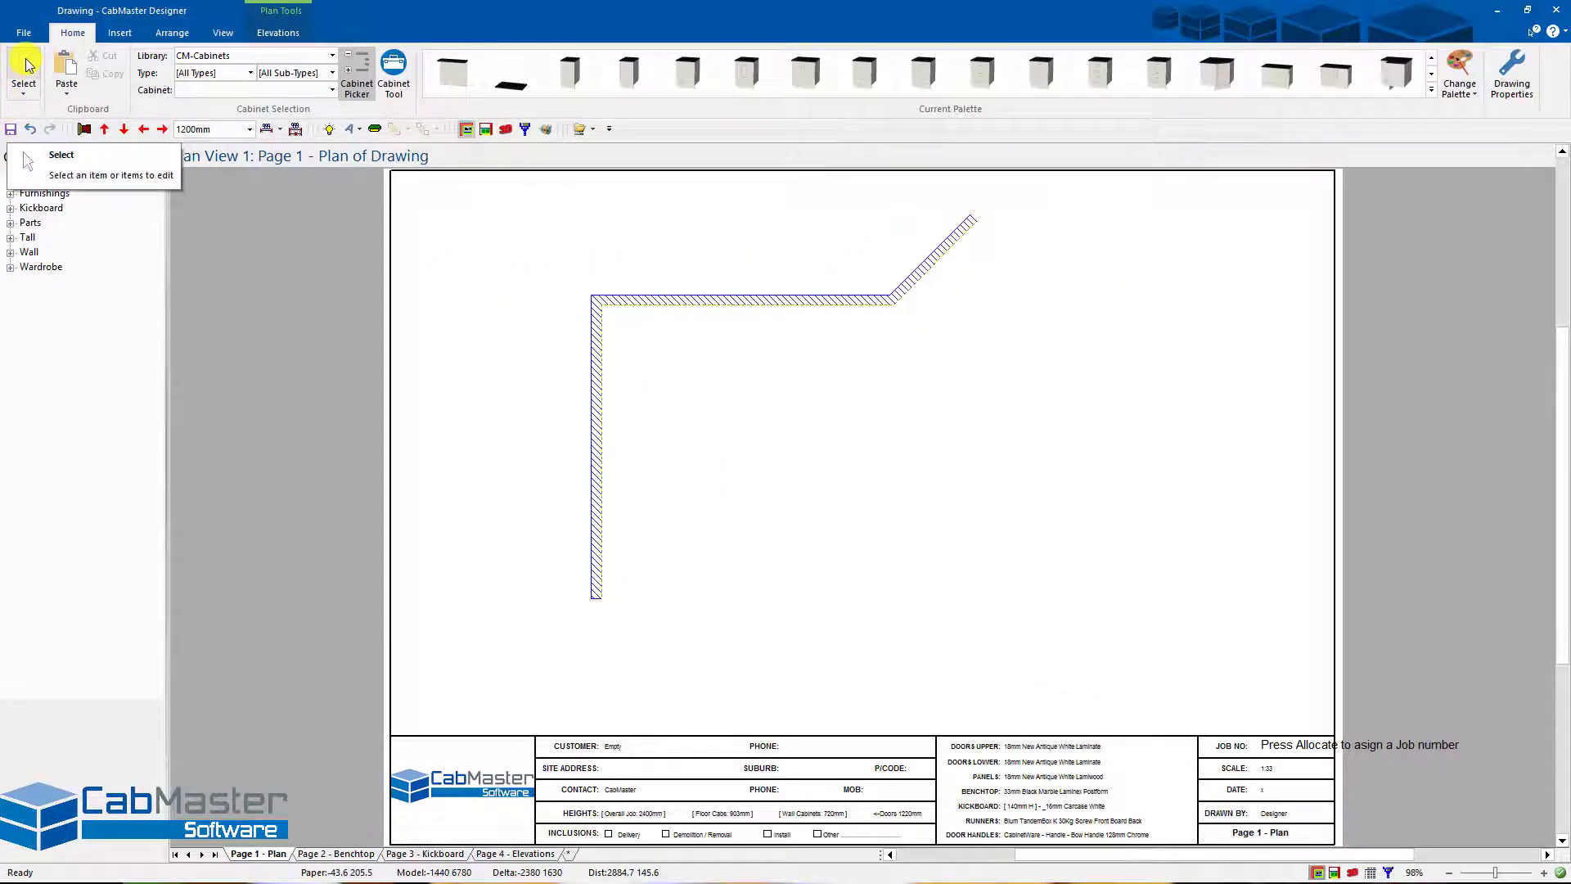
- Change the fill color of the wall run to light magenta in its format settings
left_click(26, 75)
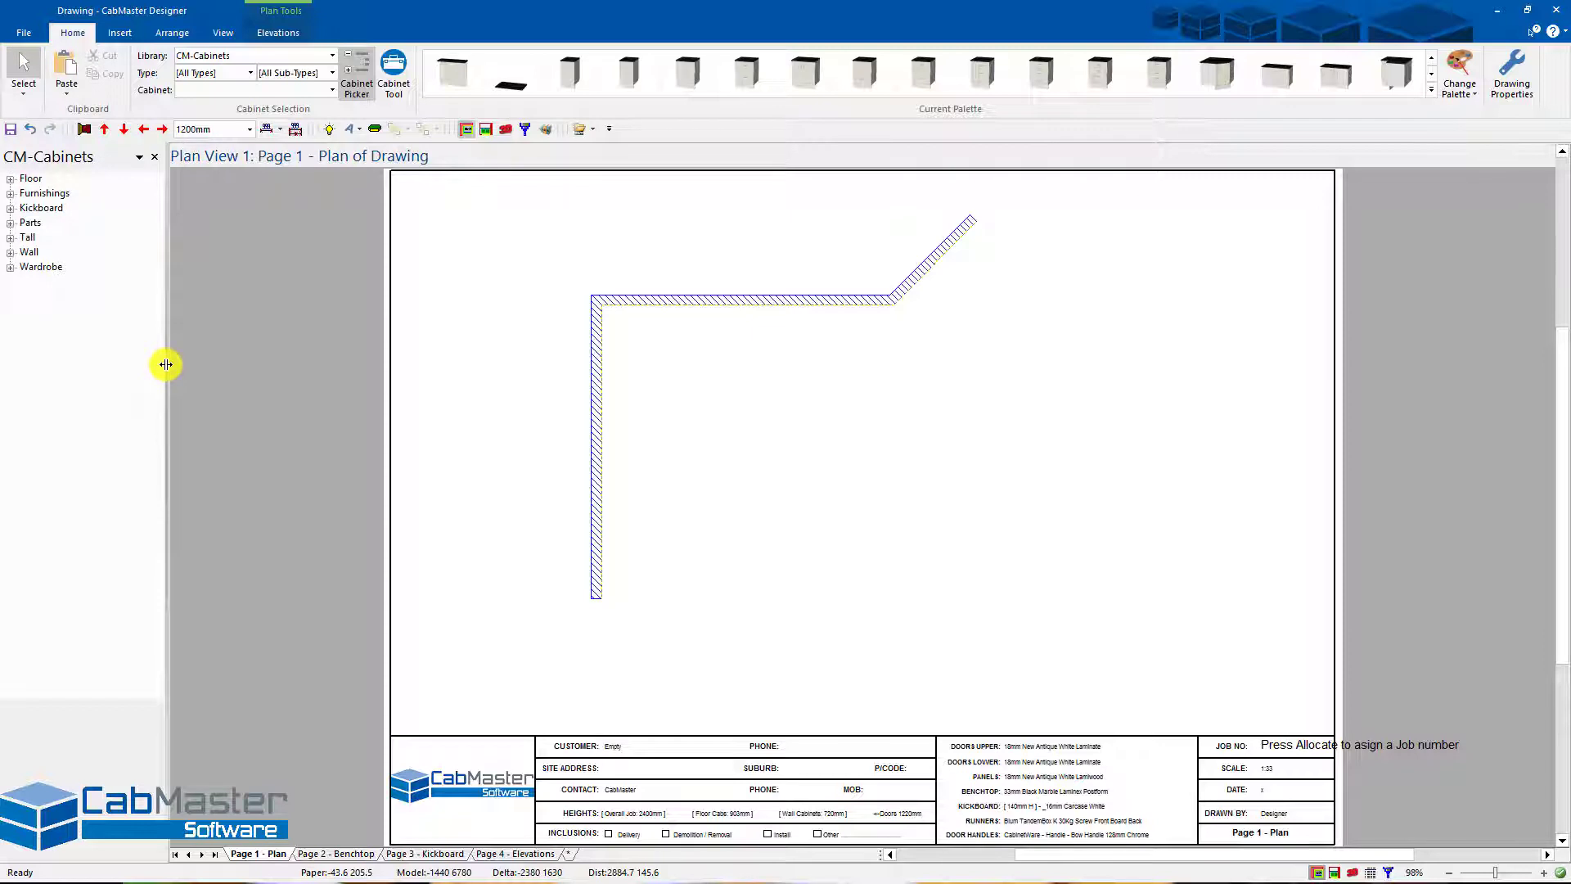
double_click(728, 304)
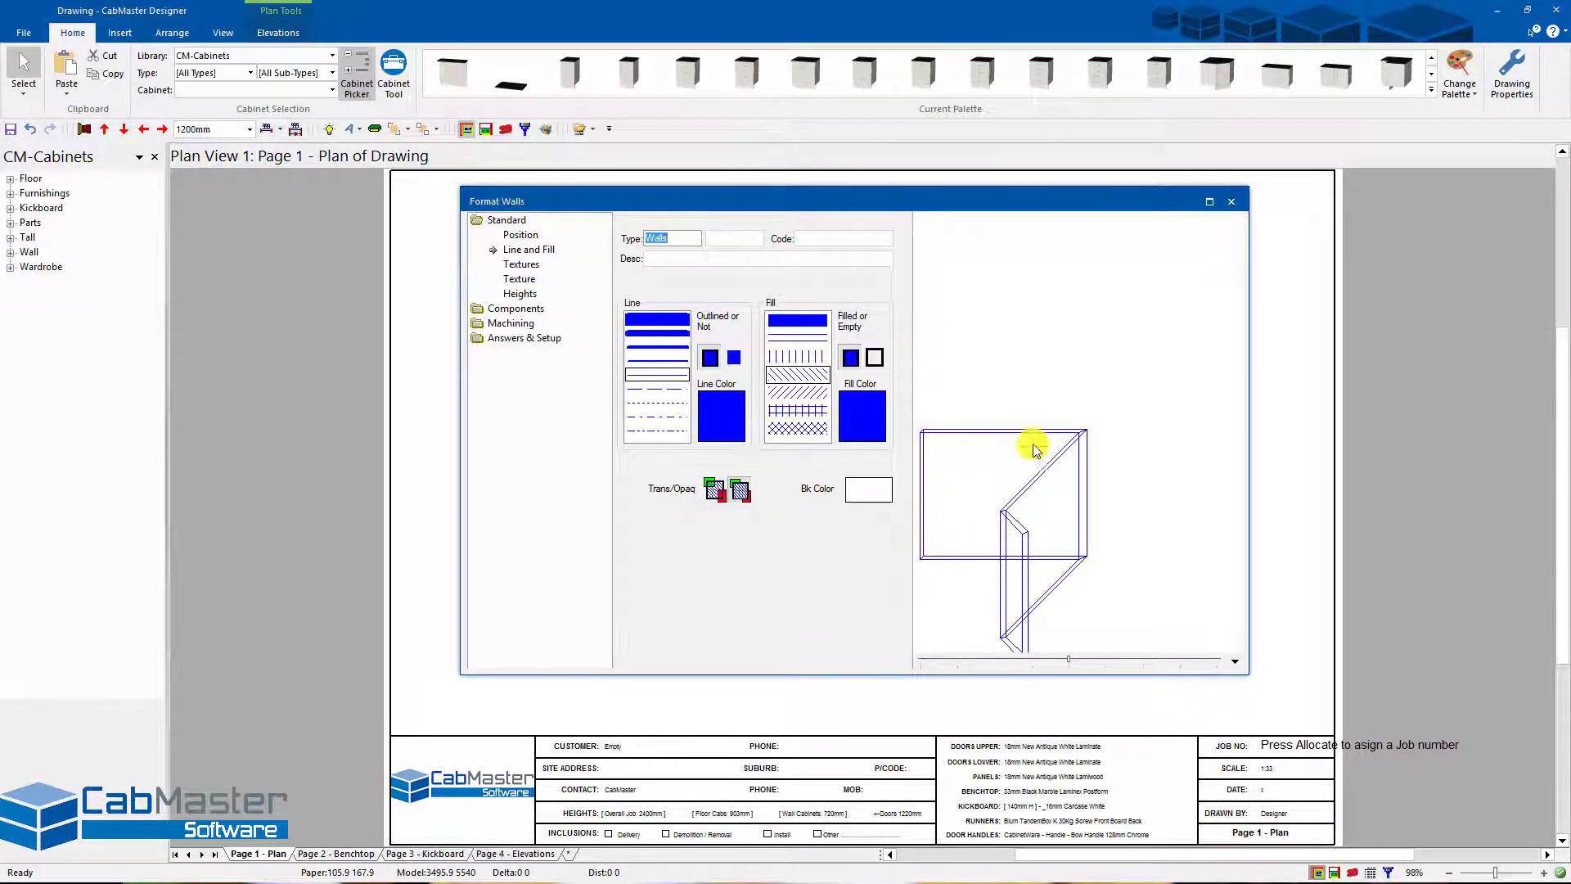
left_click_drag(845, 211, 1066, 353)
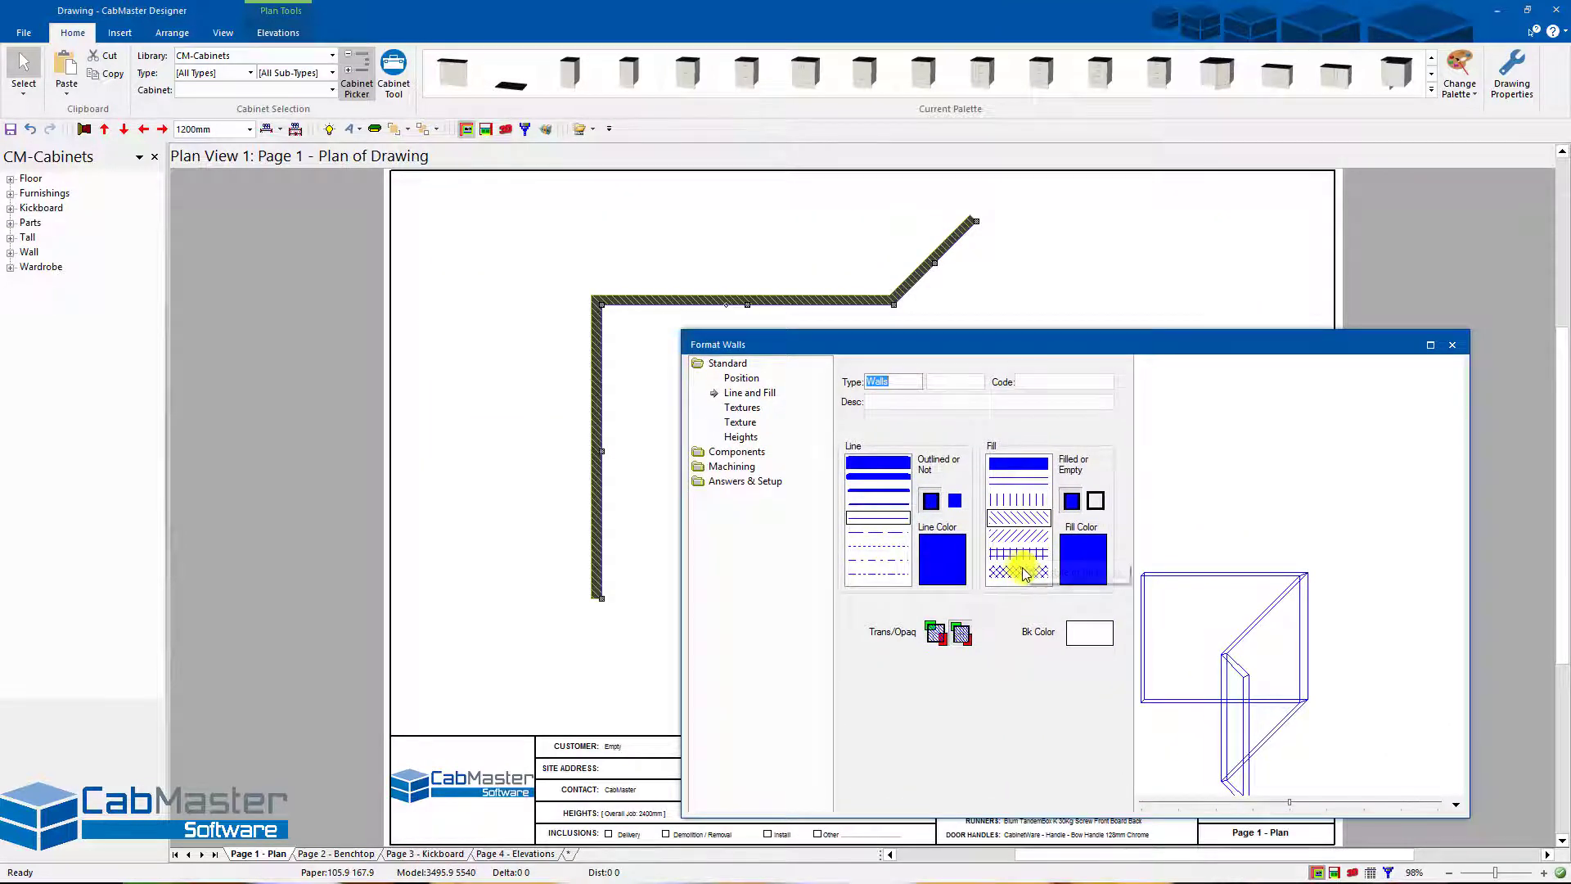
left_click(1079, 556)
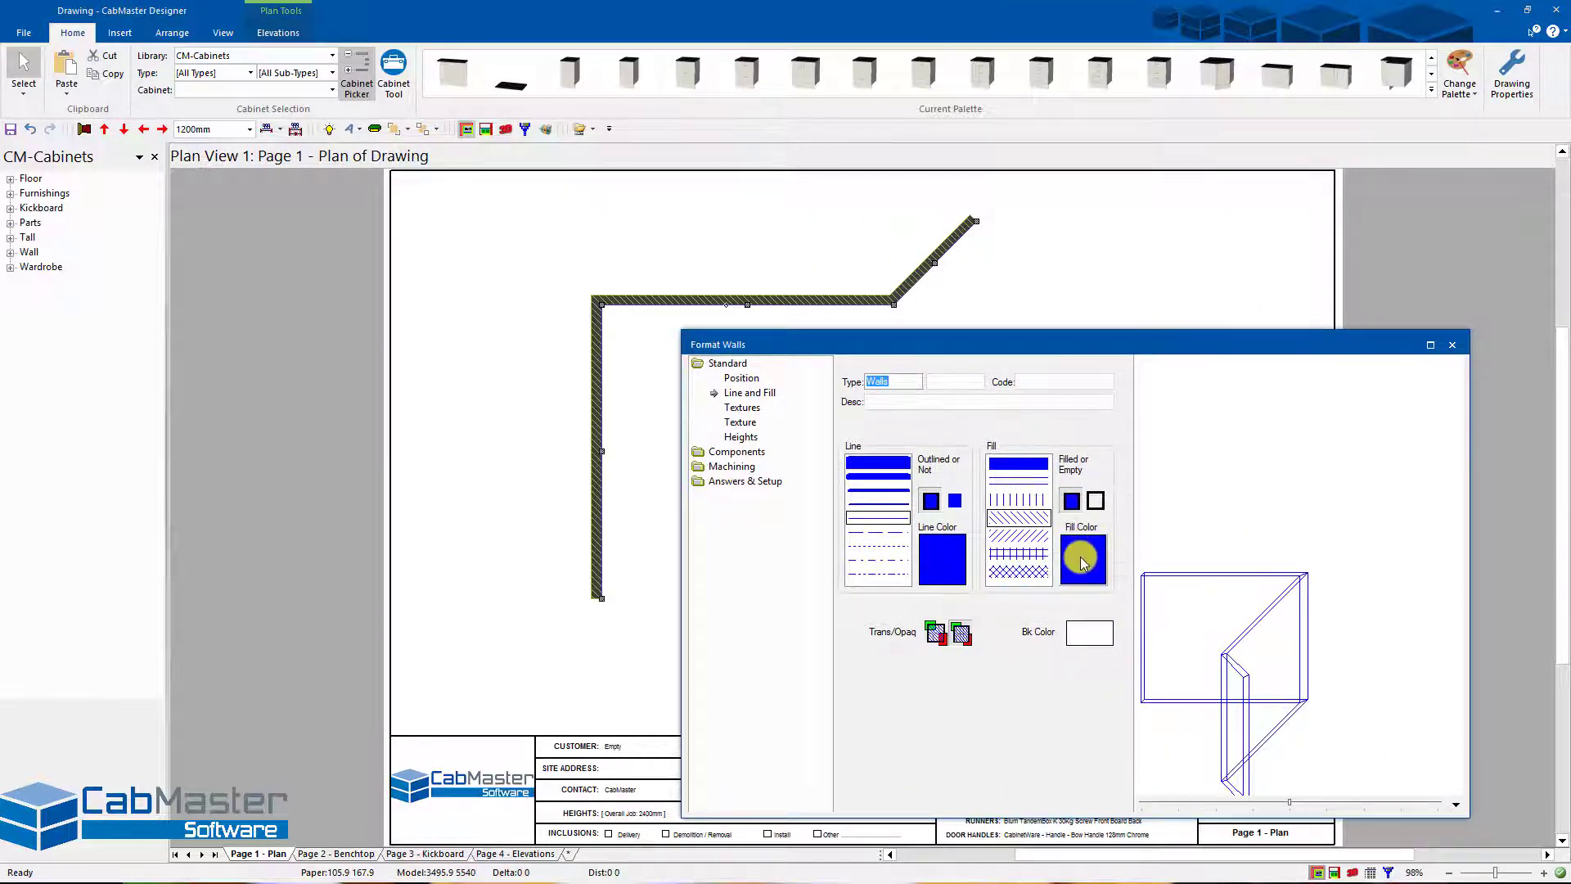
left_click(1011, 691)
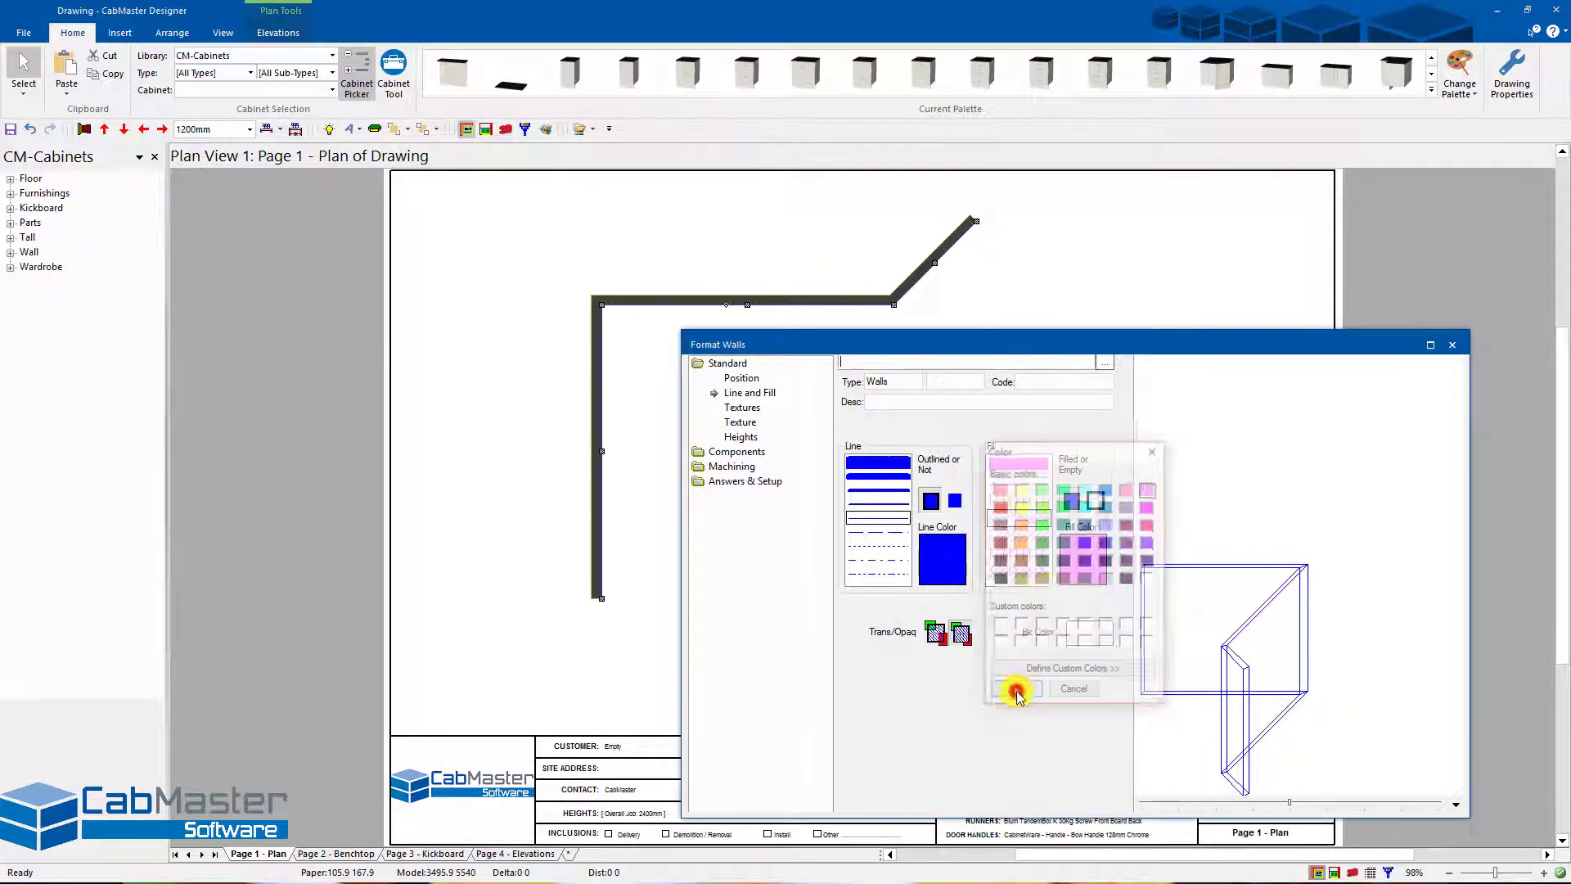
left_click(1451, 345)
left_click(866, 417)
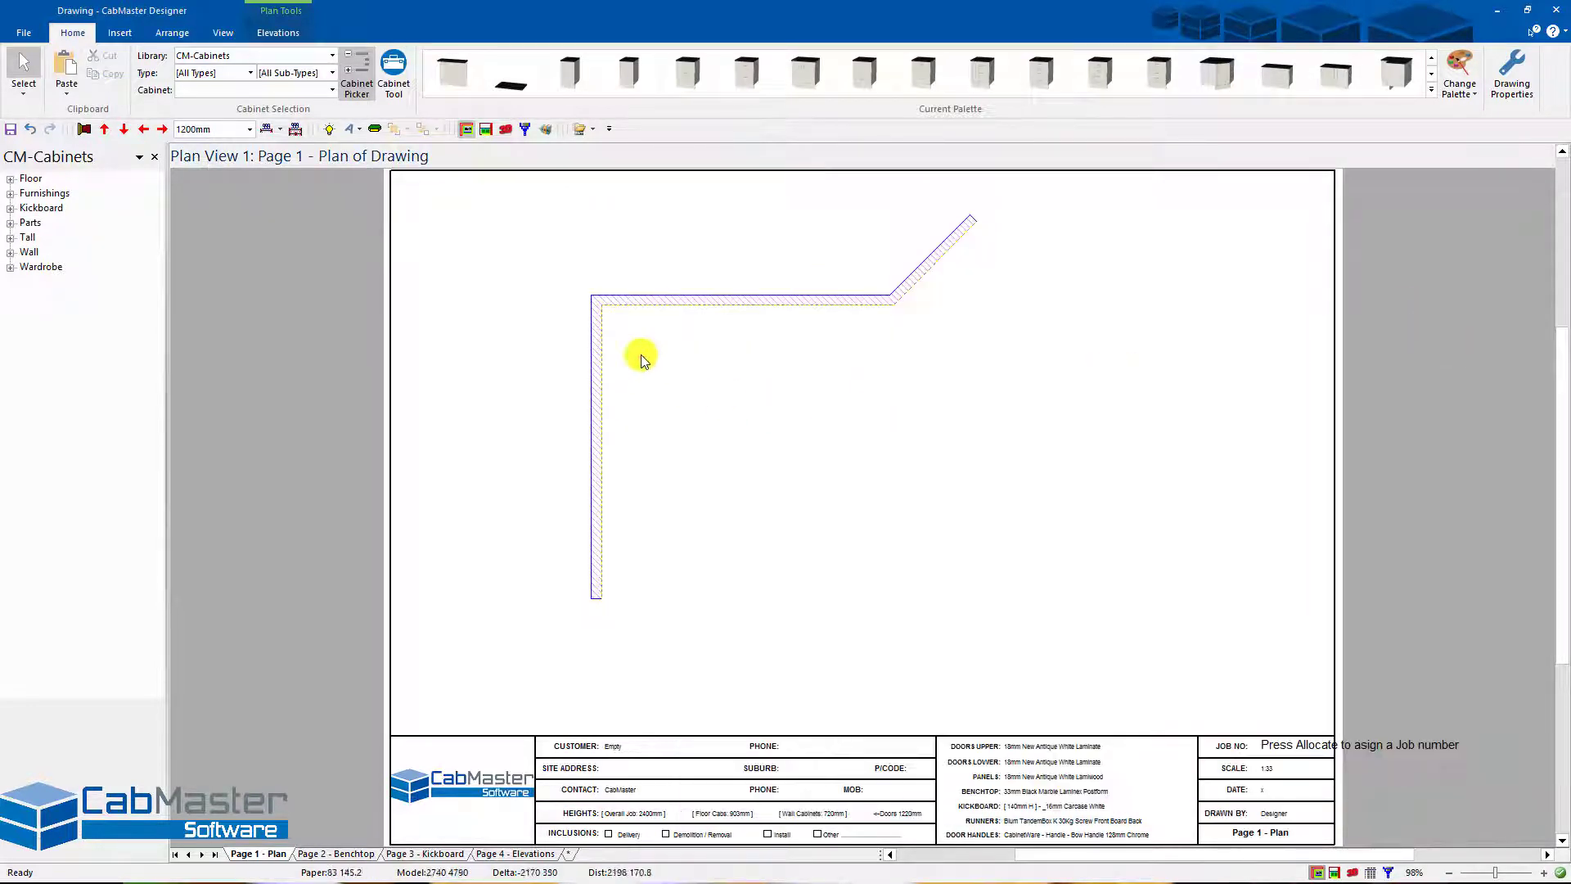
- Set both the fill color and the line color of the wall run to light grey
scroll(619, 283, "up", 5)
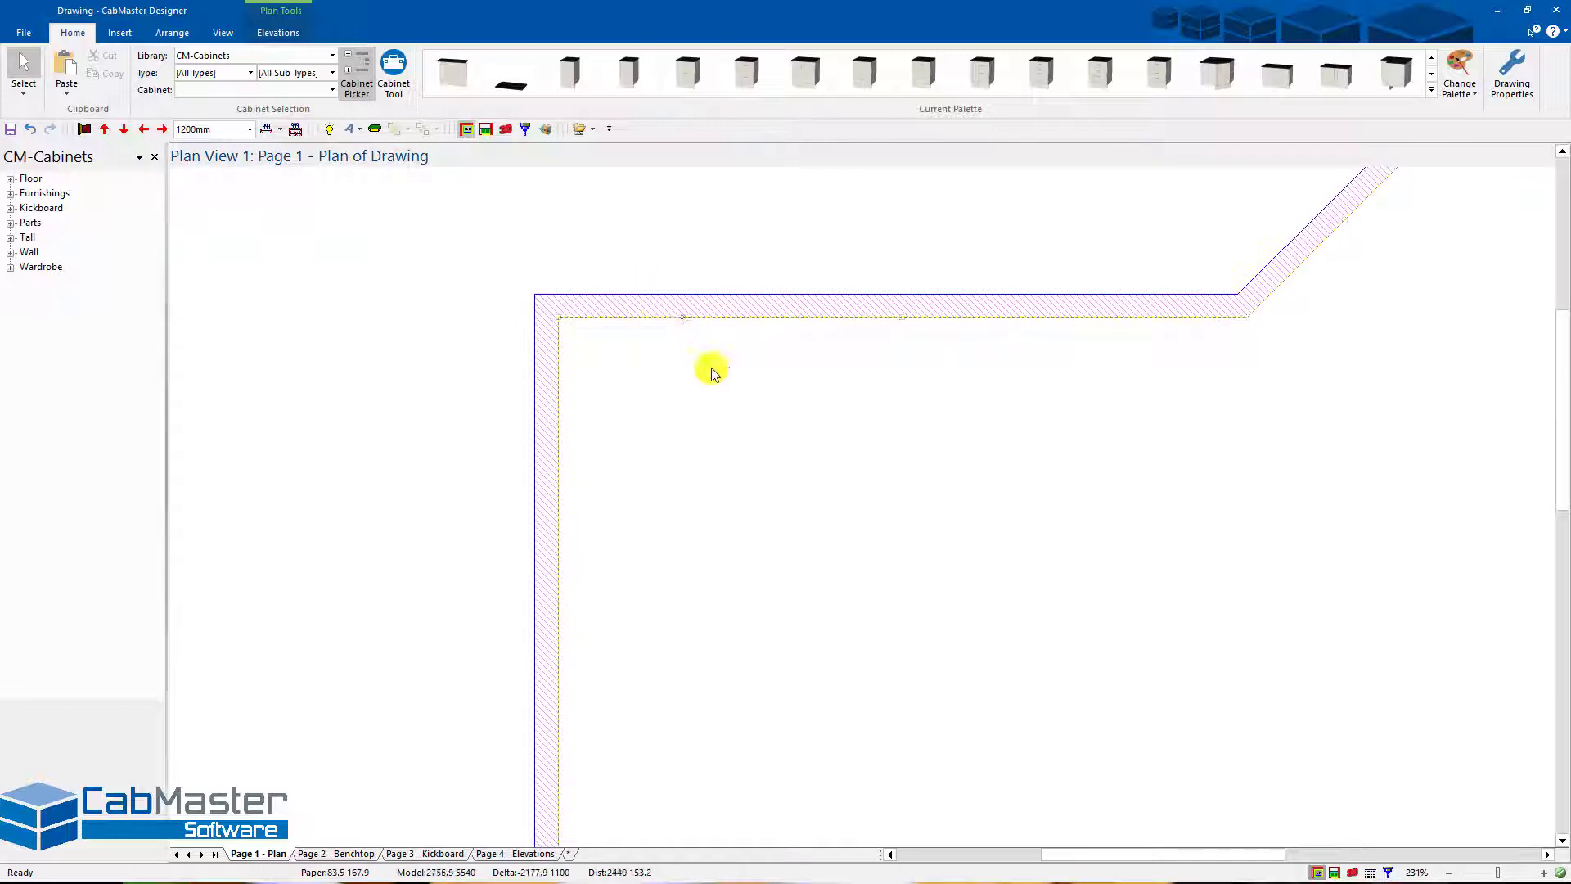
scroll(671, 351, "down", 2)
left_click(810, 331)
double_click(810, 332)
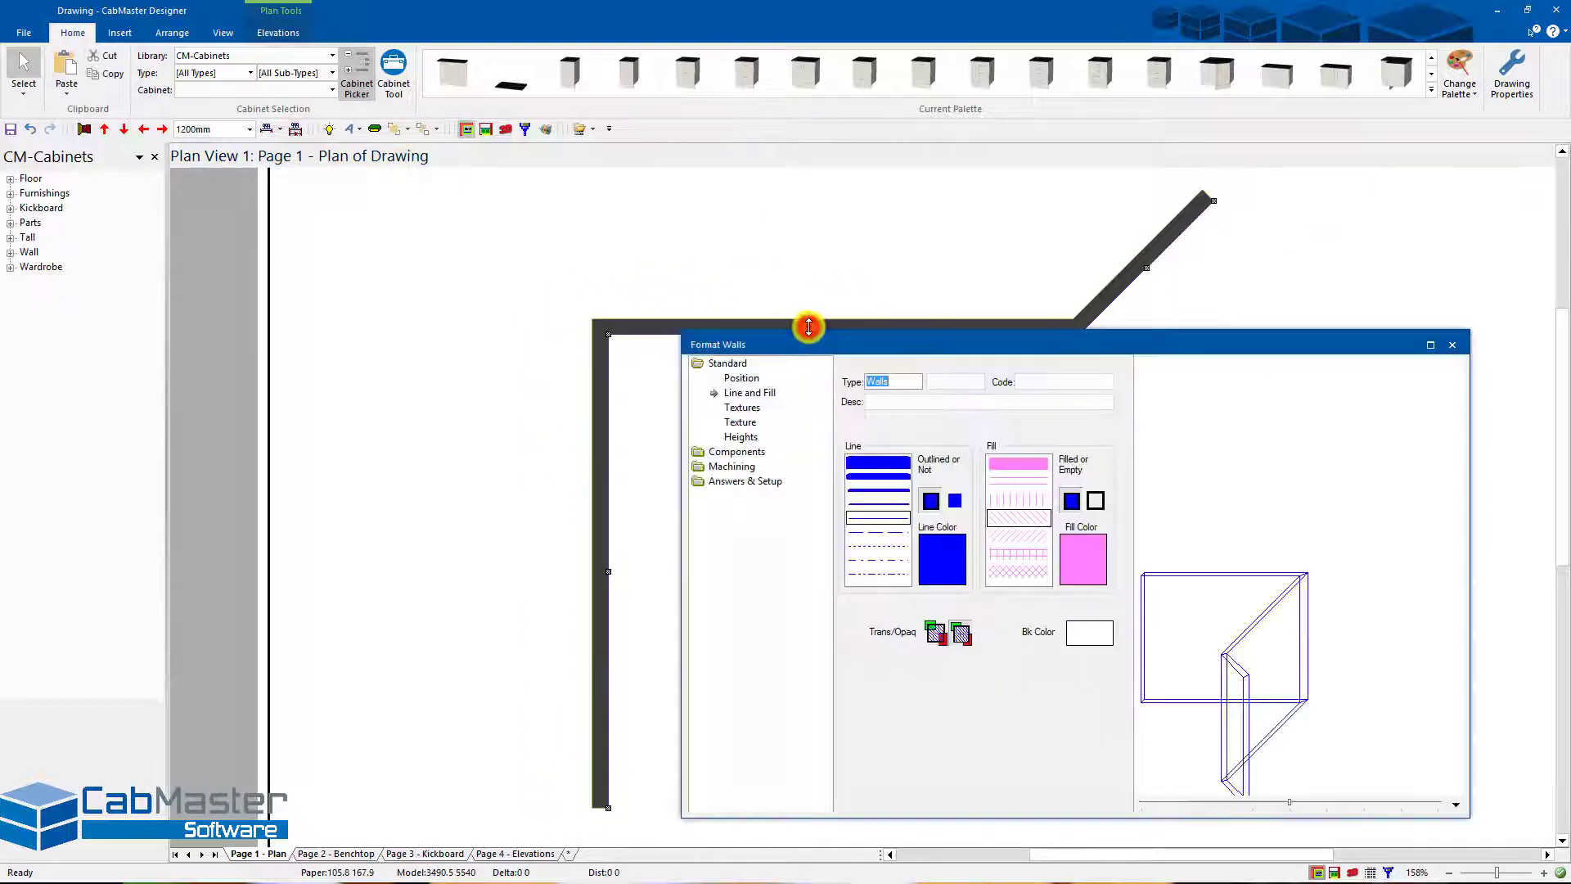
left_click(1081, 545)
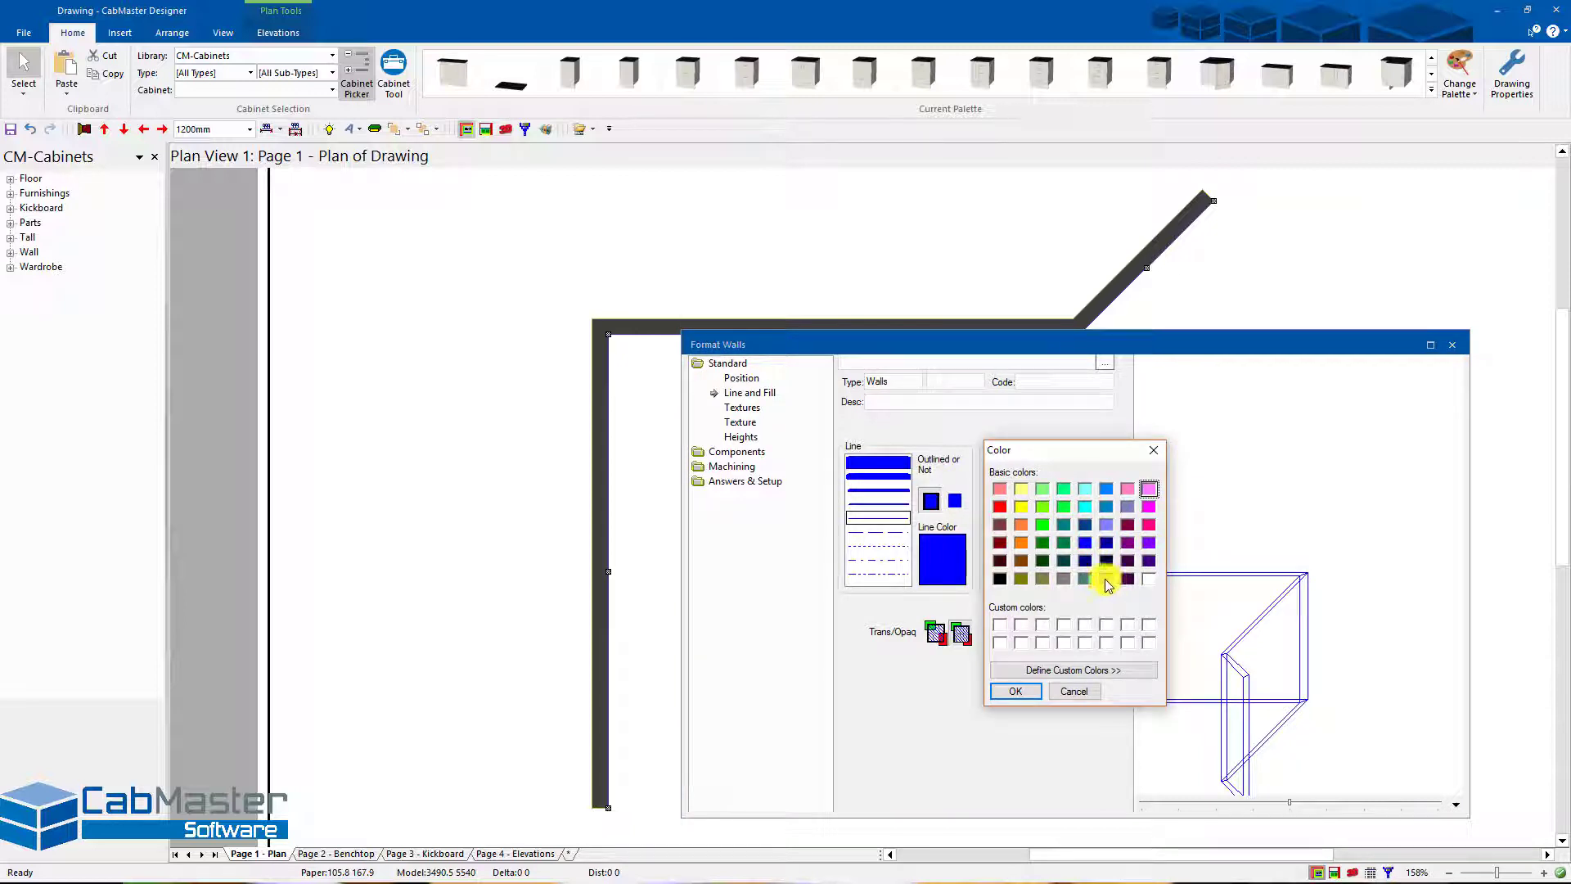
left_click(1015, 691)
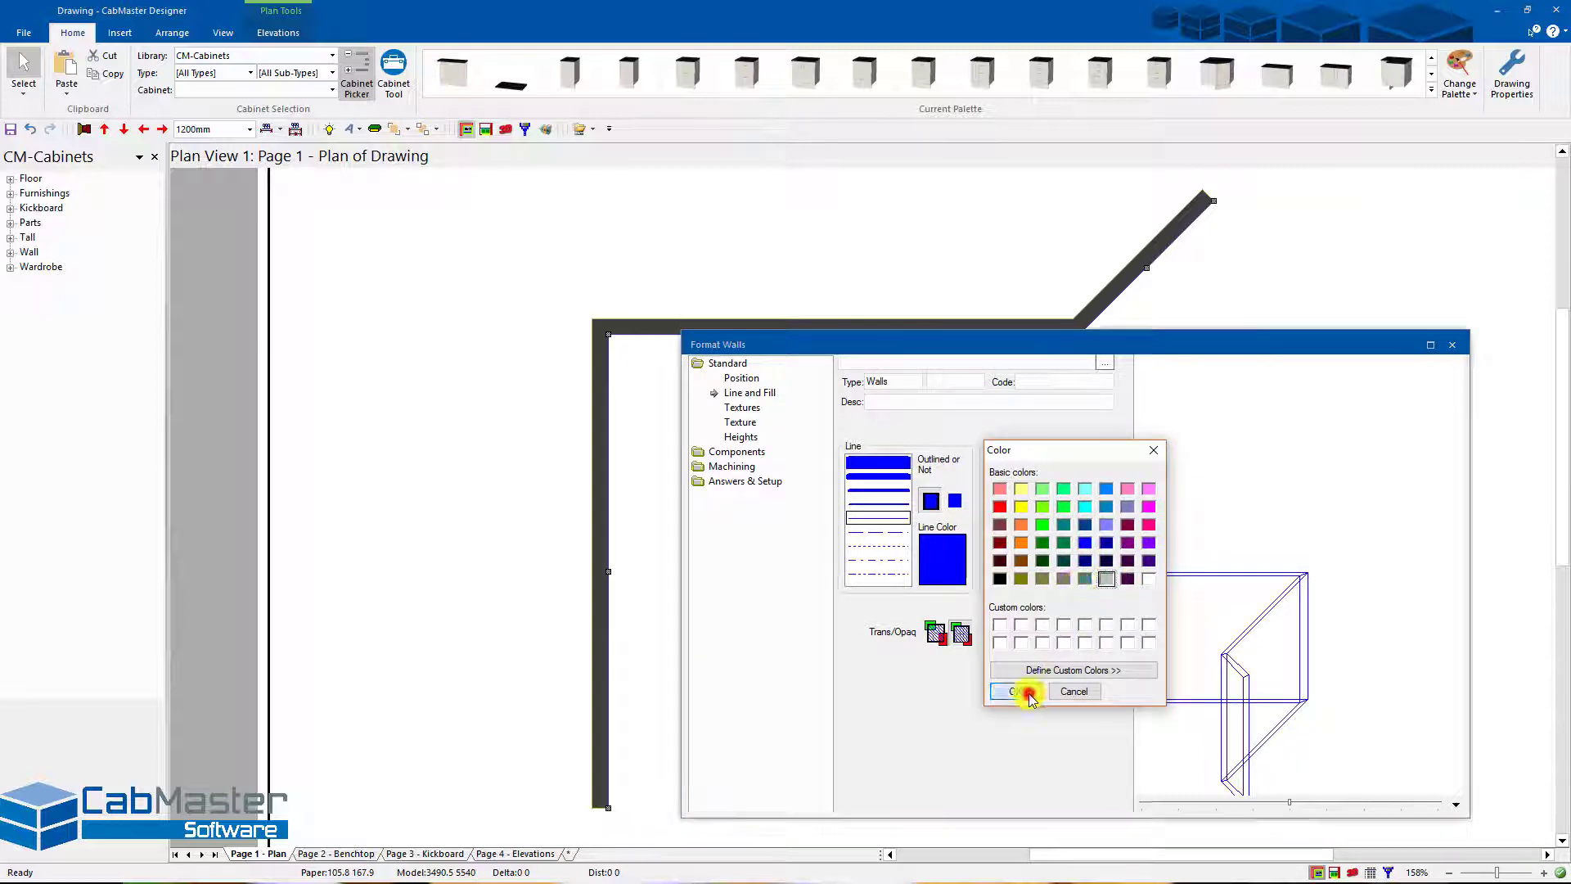
left_click(949, 561)
left_click(1106, 578)
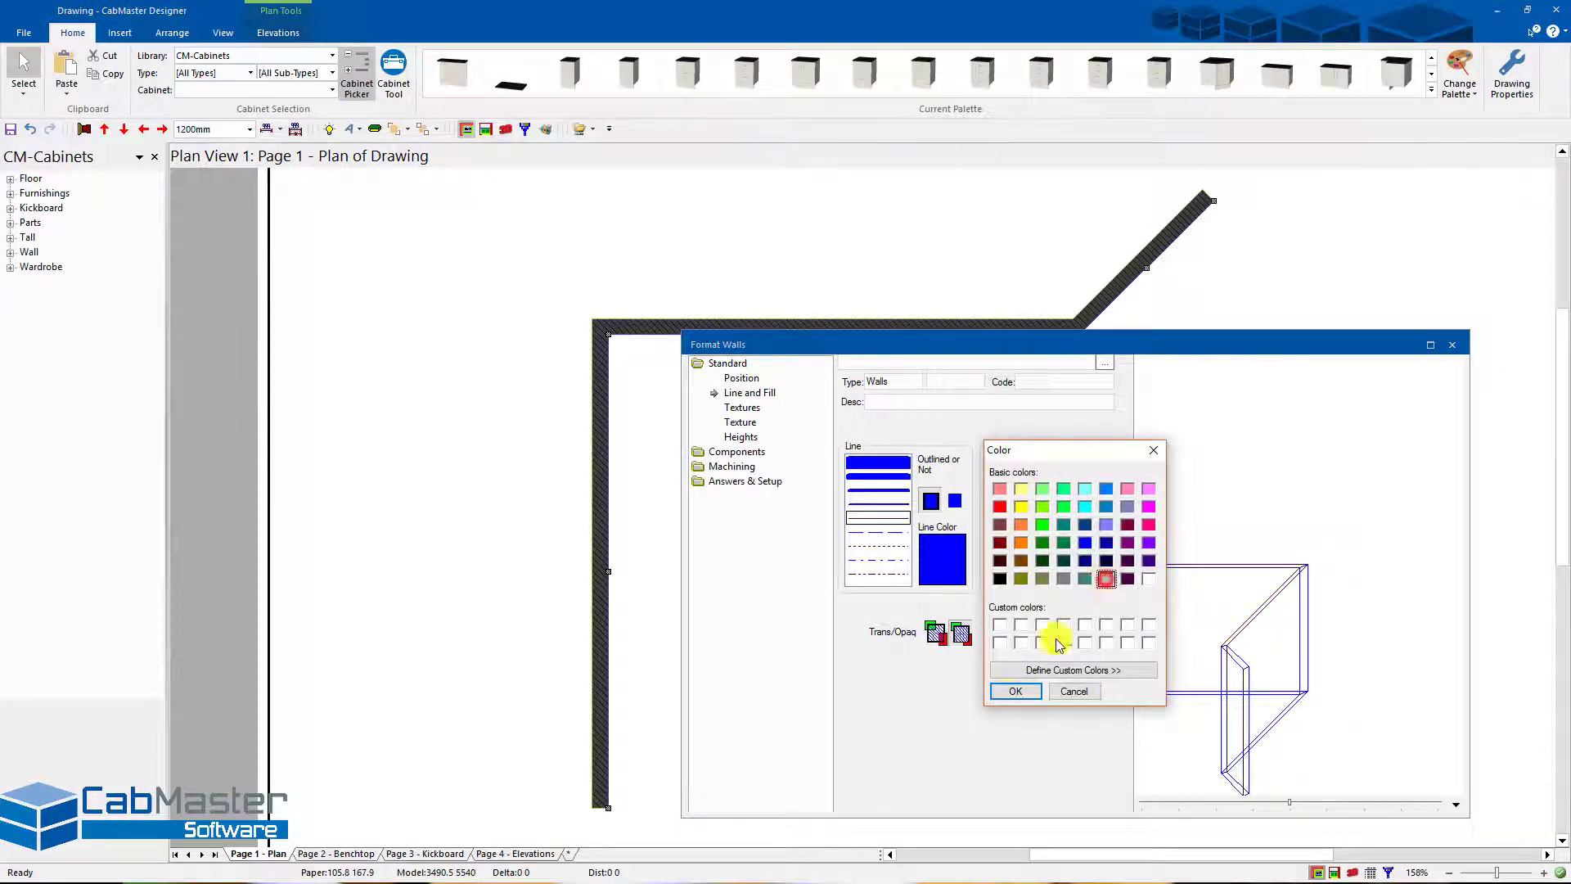
left_click(1015, 690)
left_click(1451, 344)
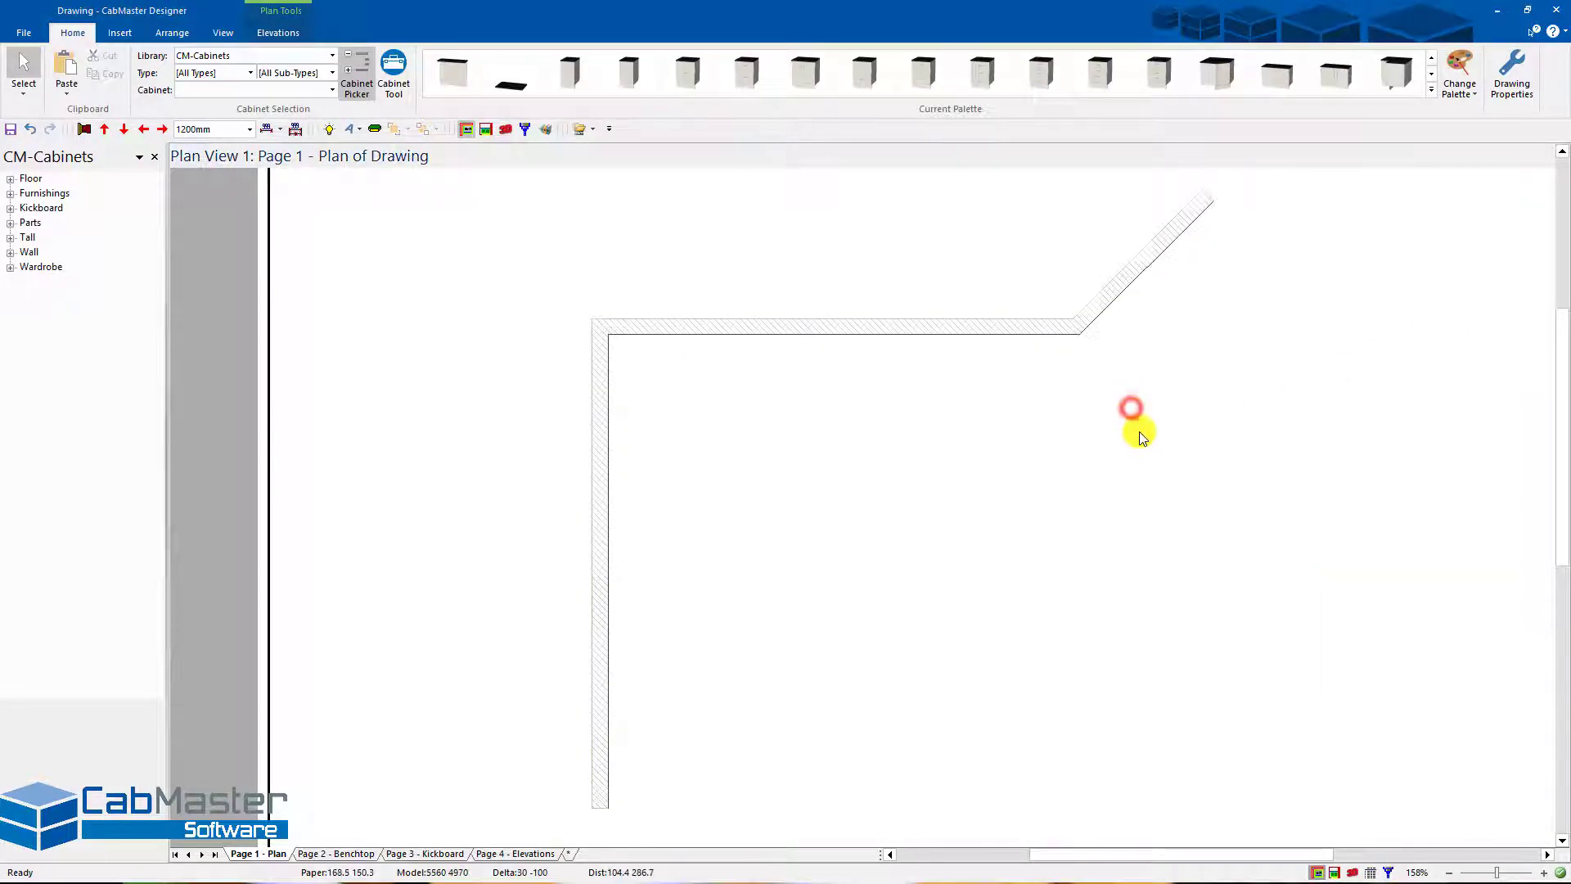
- Change the fill pattern of the wall run to the square cross-hatch grid
double_click(894, 327)
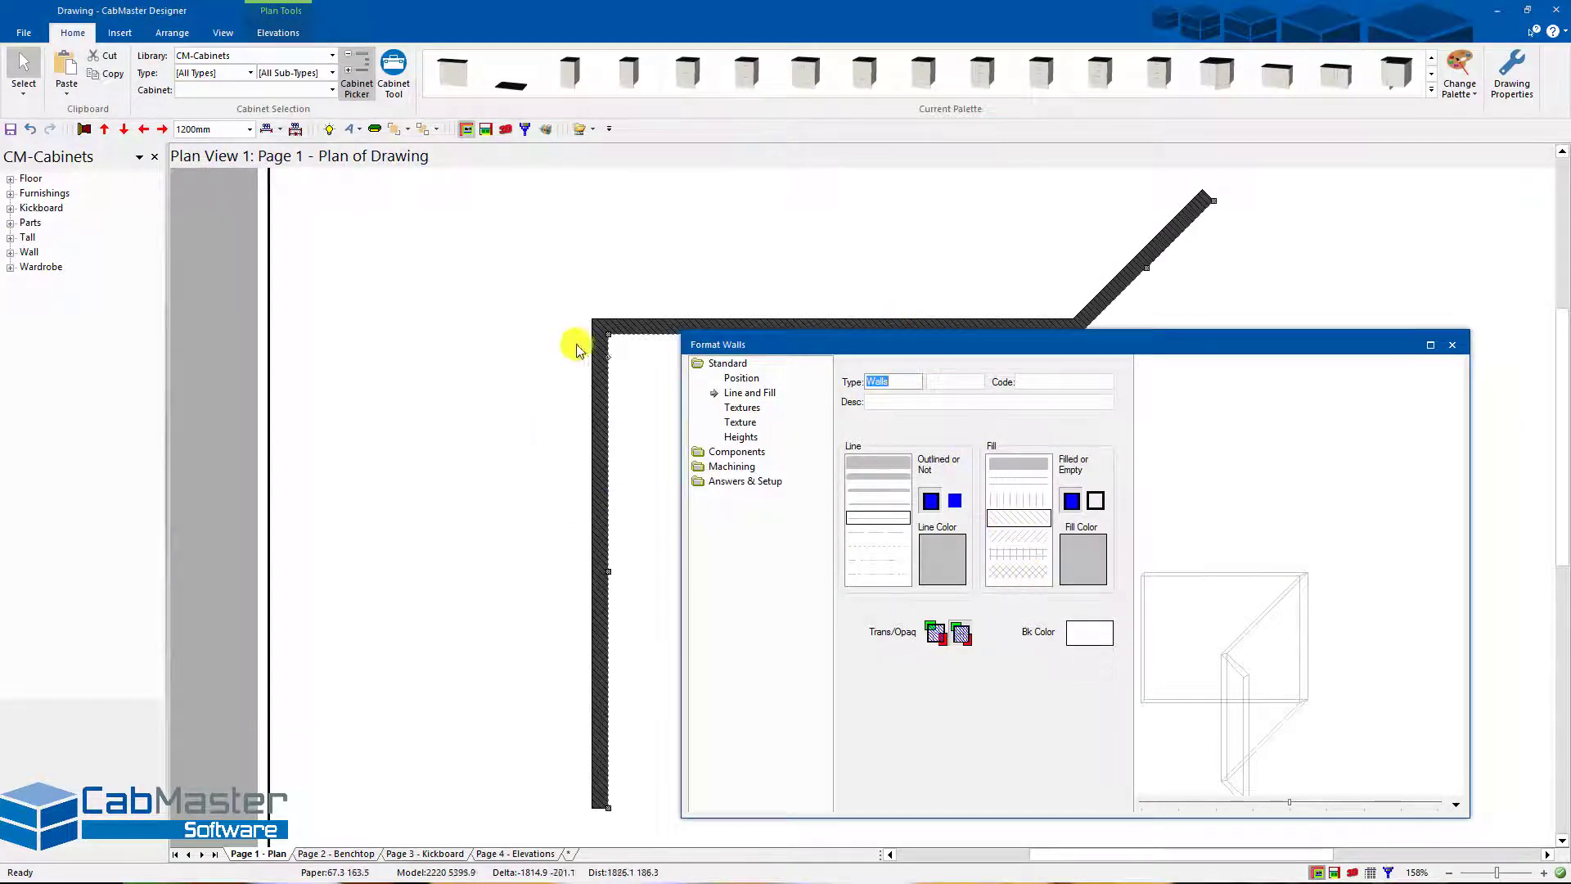
left_click(1019, 553)
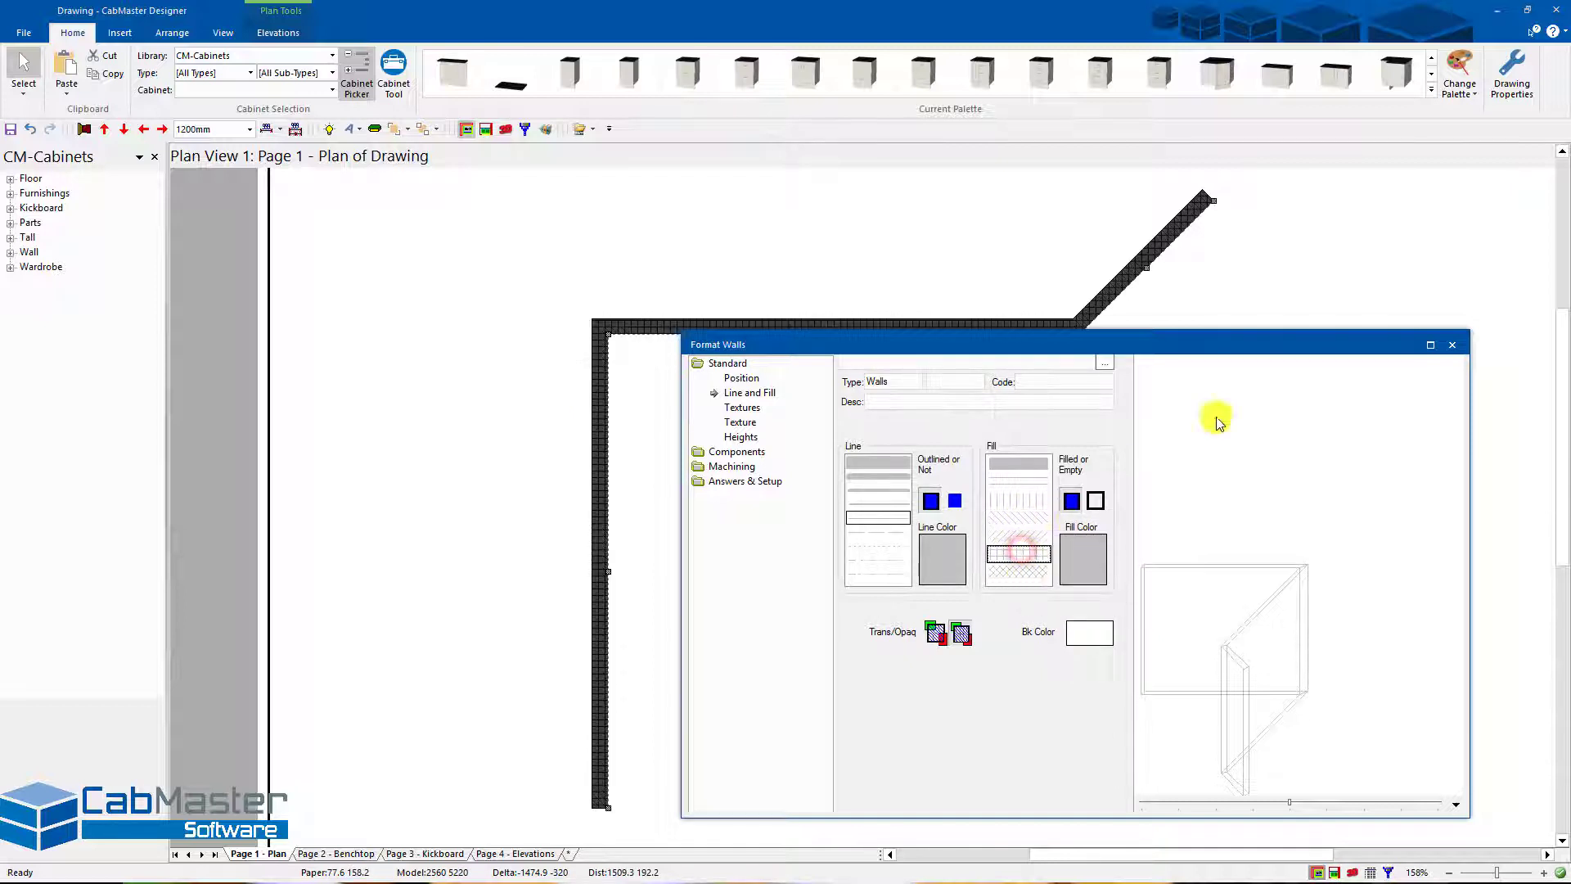
left_click(1452, 344)
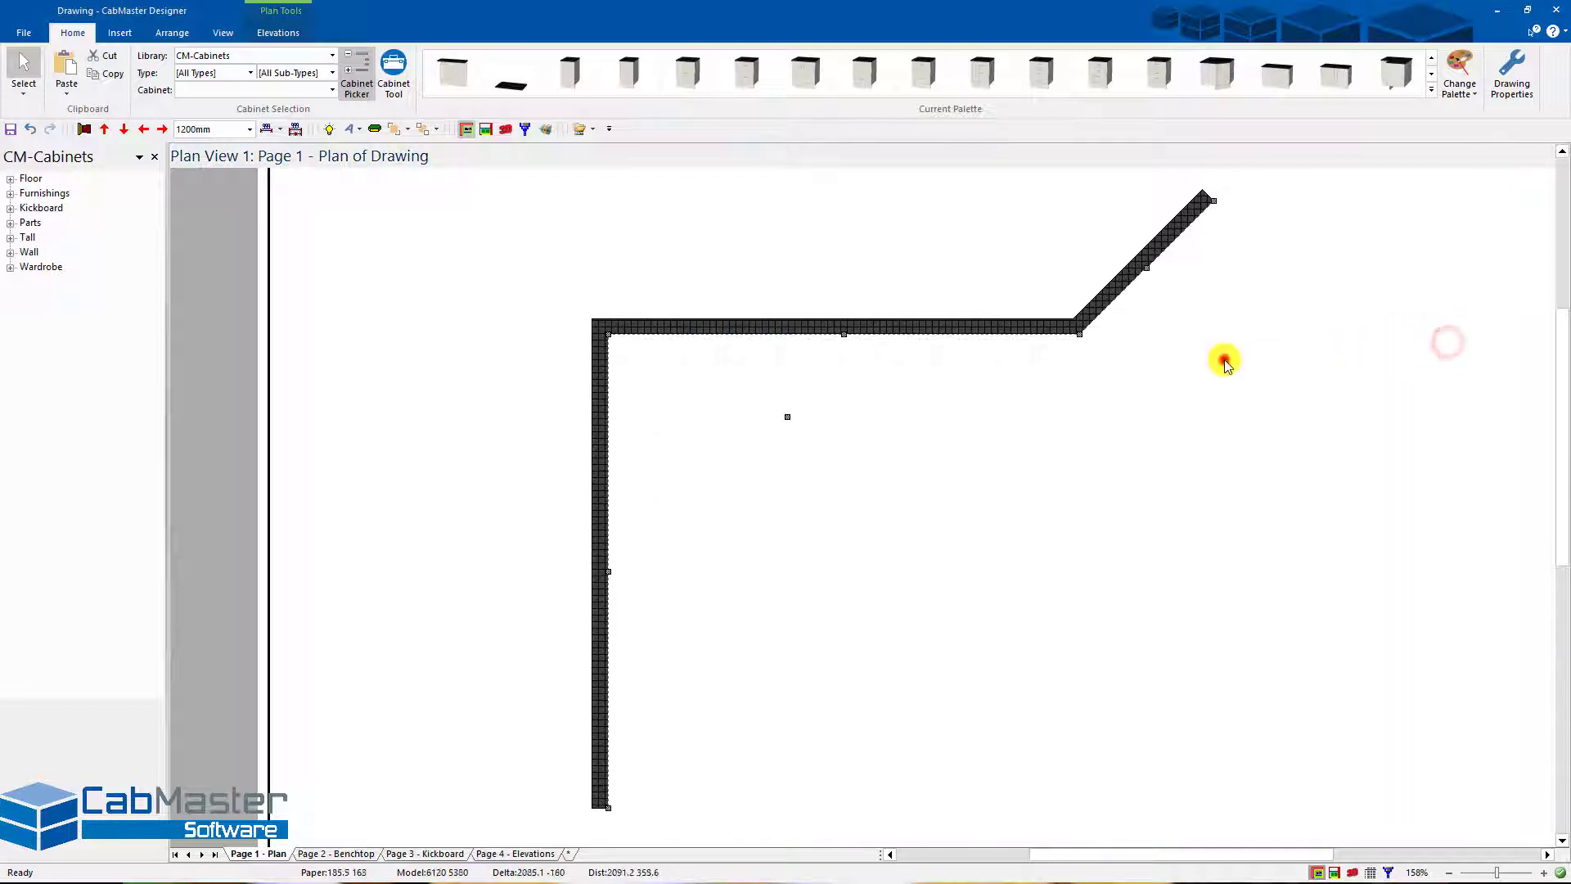
- Set the wall run's texture solid color to a custom cream with red 255, green 250 and blue 230
double_click(720, 329)
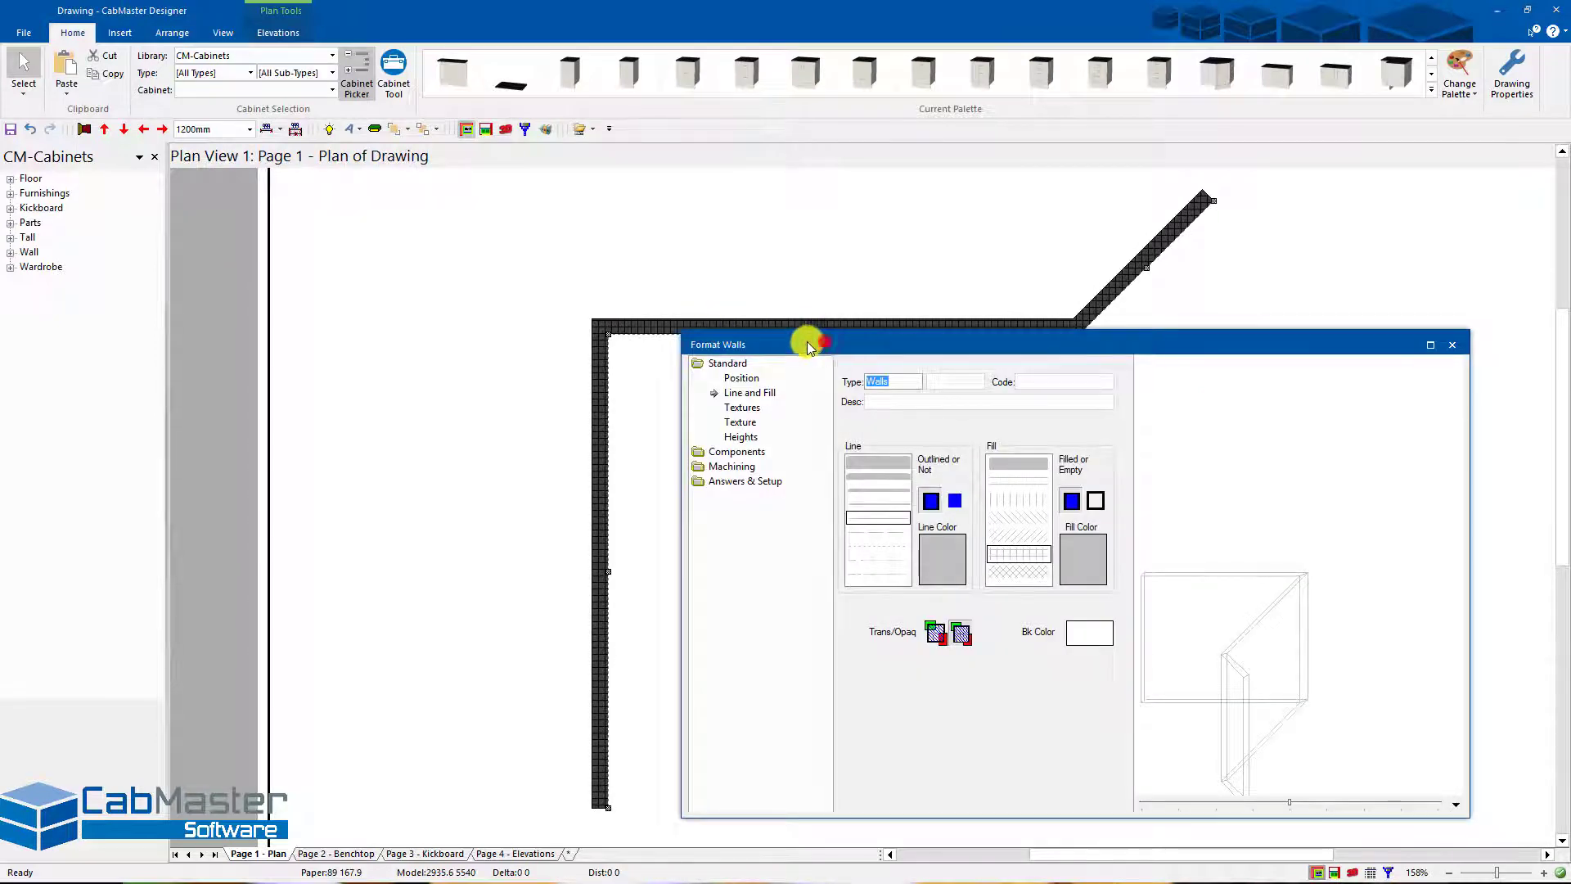
left_click_drag(814, 342, 748, 345)
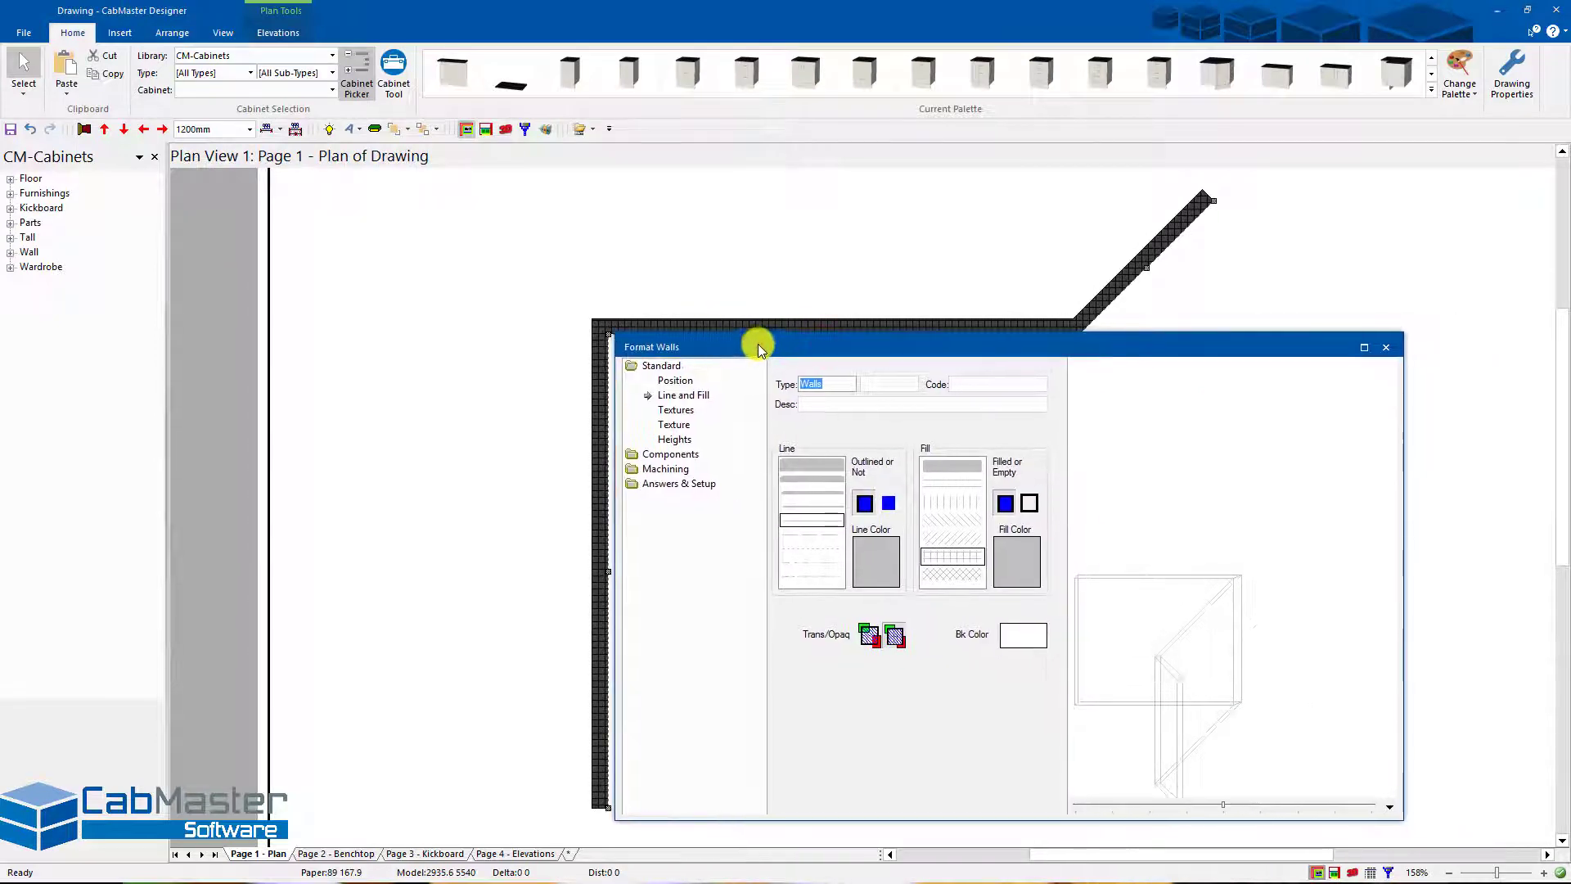
left_click(679, 410)
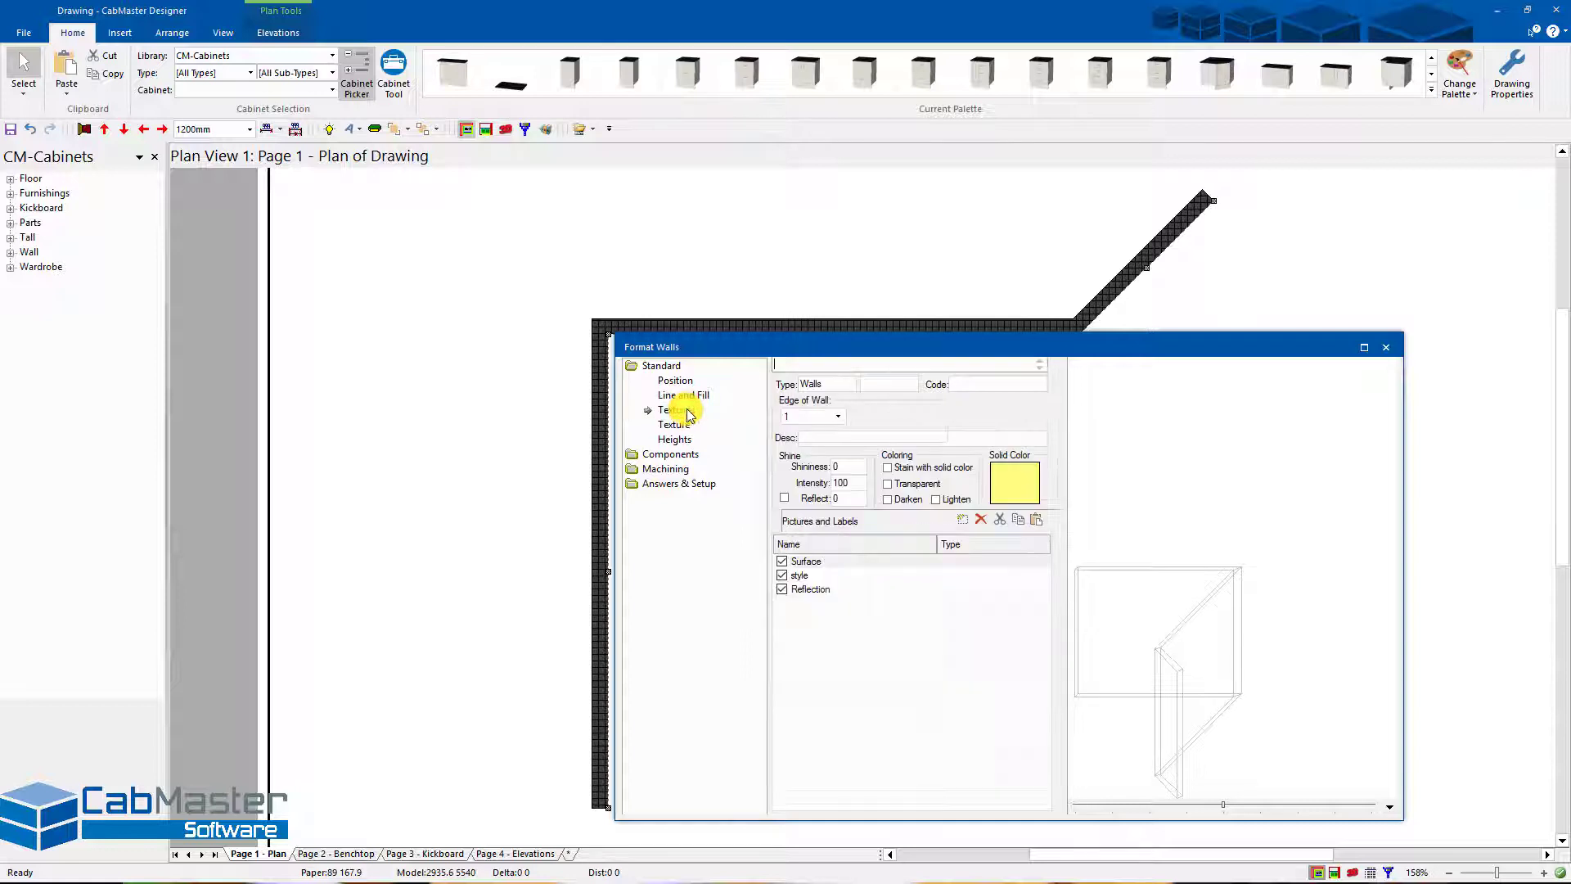
left_click(1018, 484)
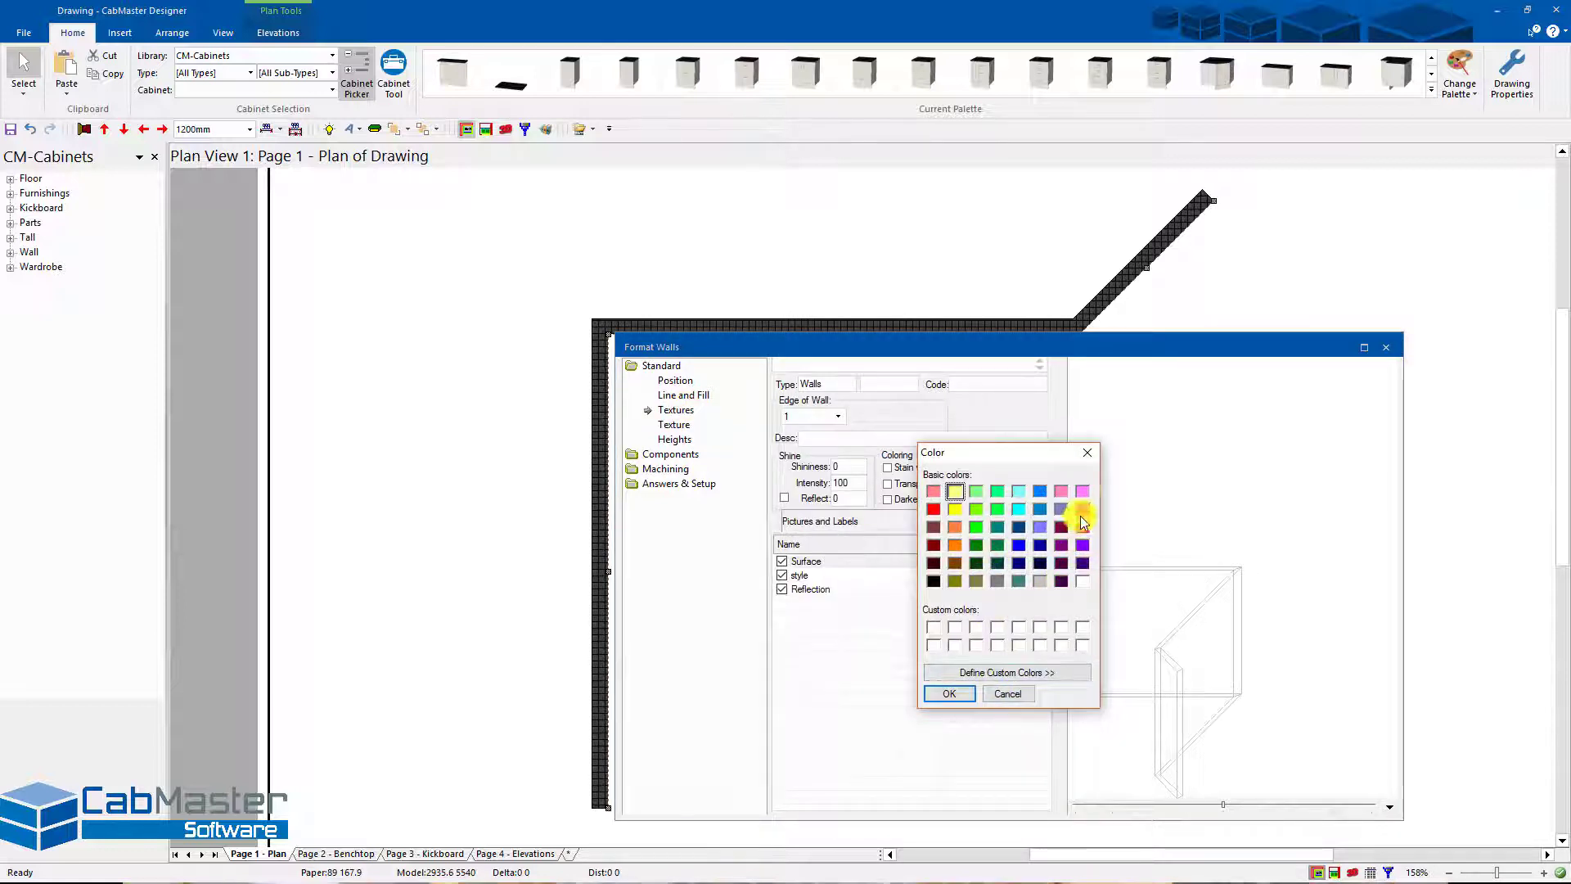
left_click(1081, 491)
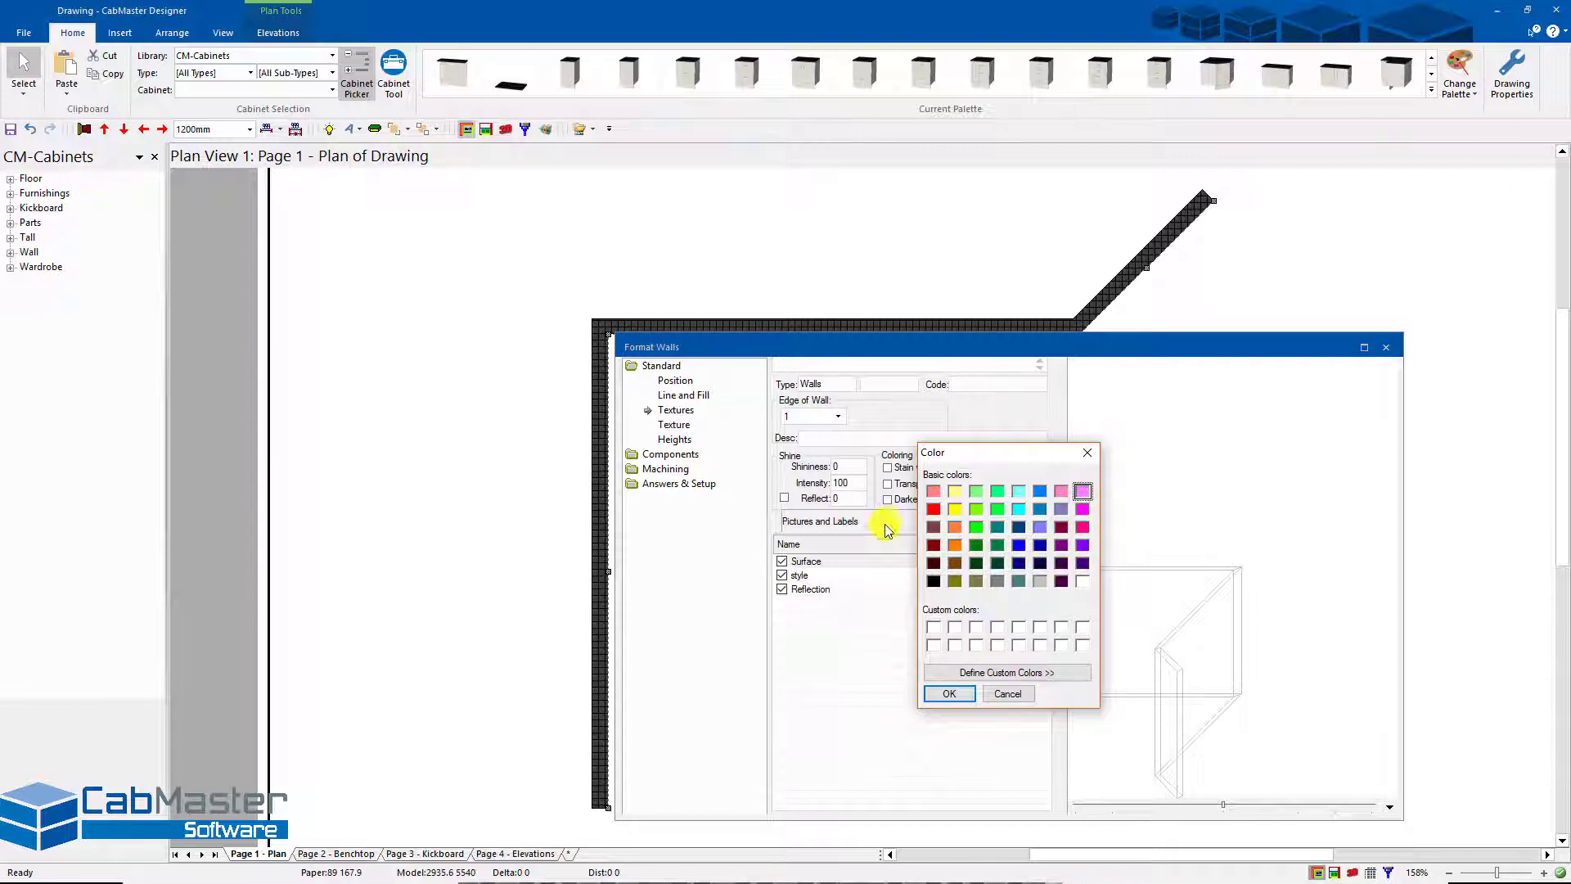
left_click(994, 674)
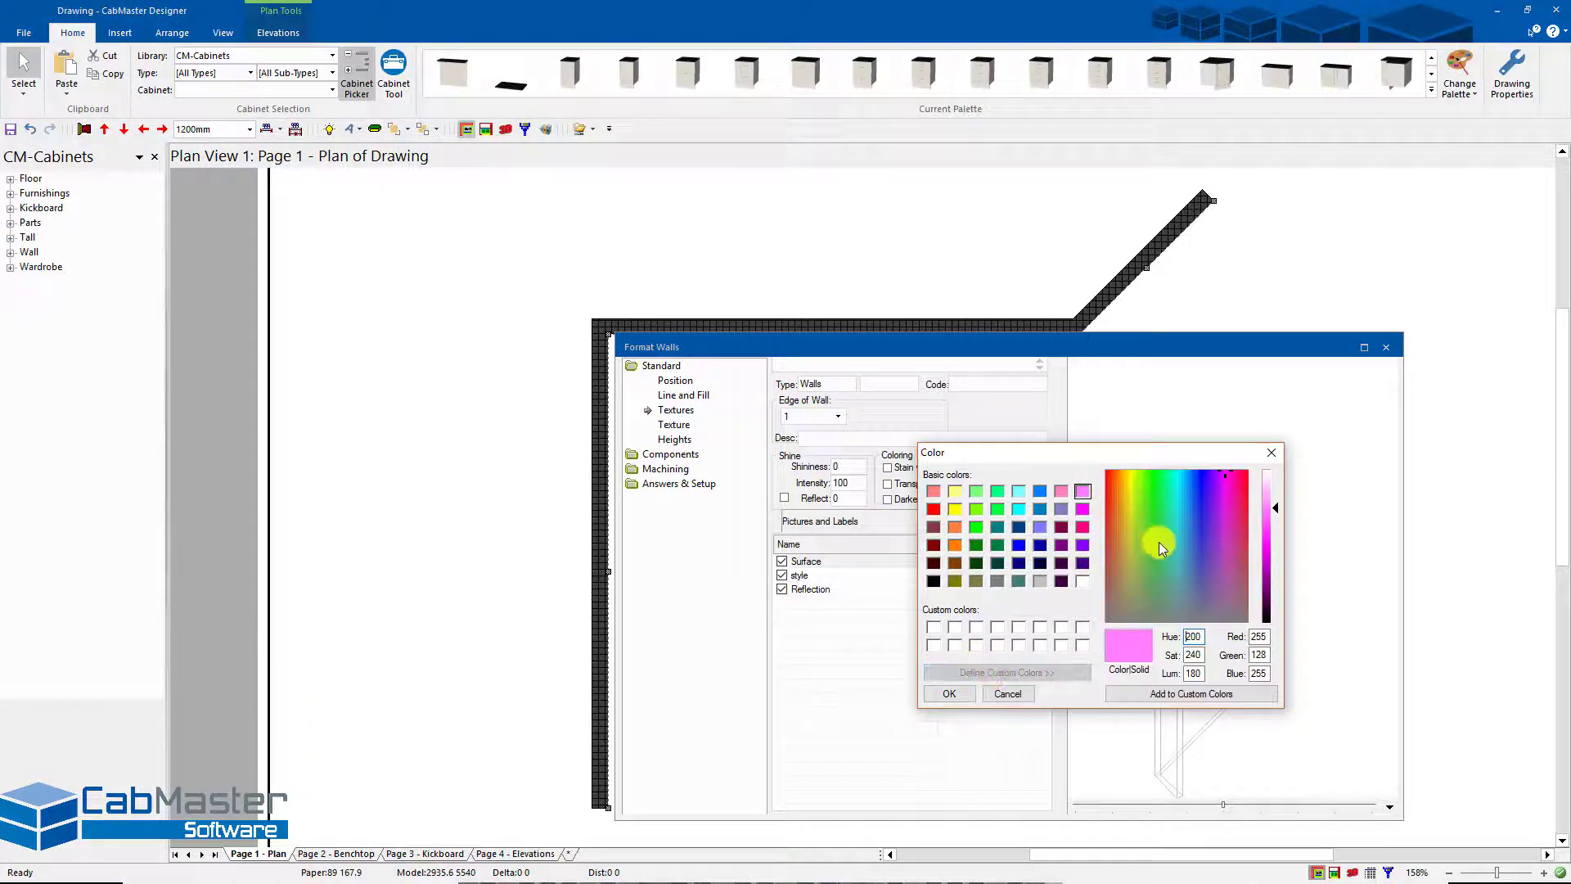
left_click_drag(1158, 541, 1179, 474)
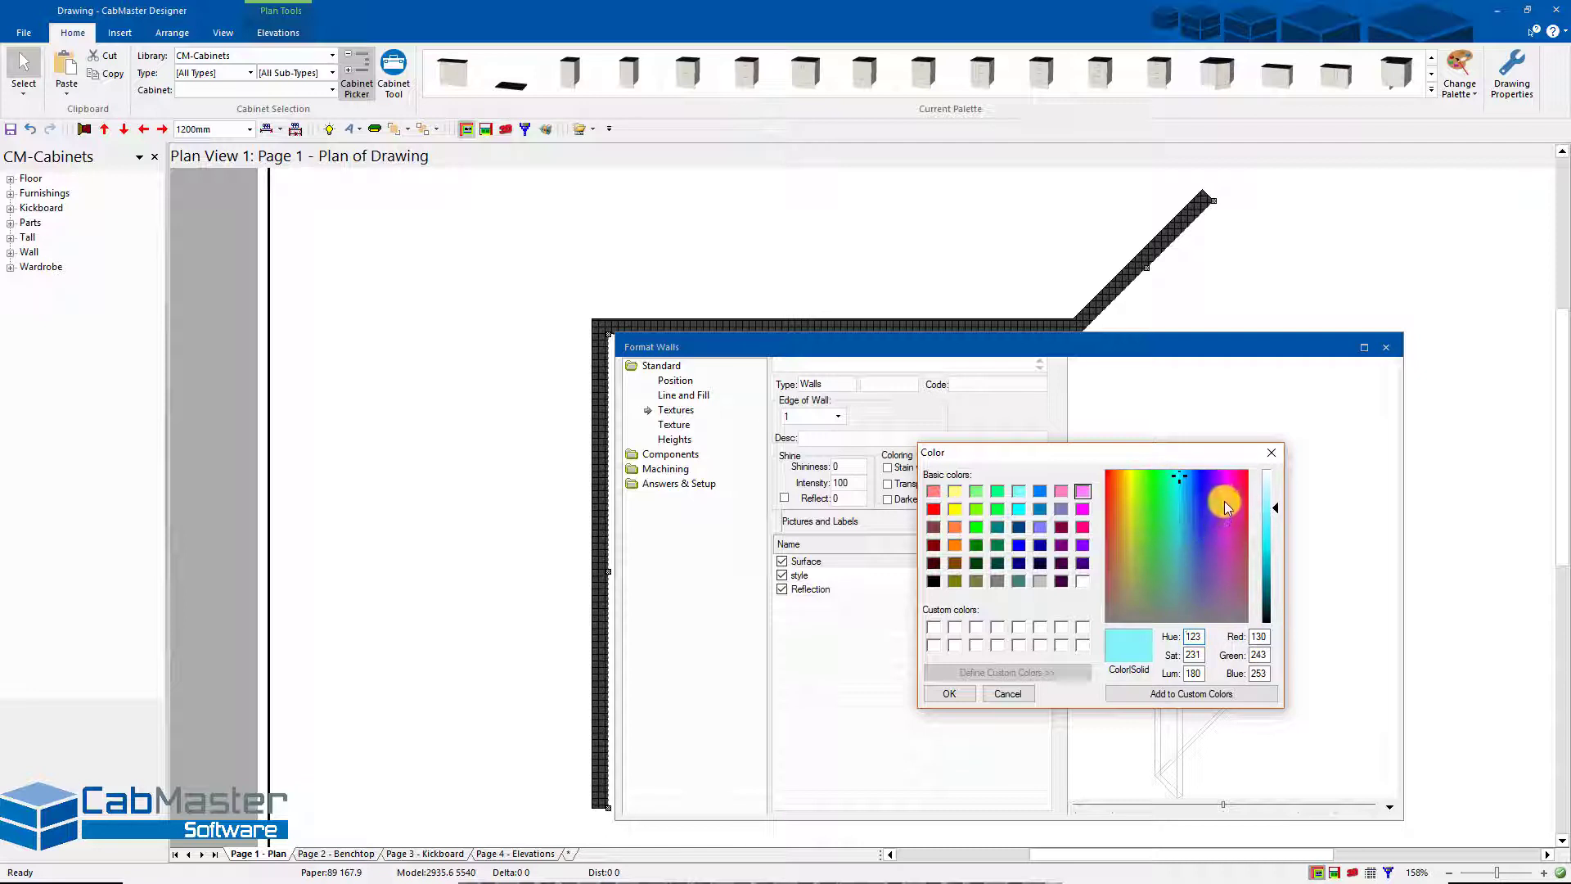
left_click(1126, 476)
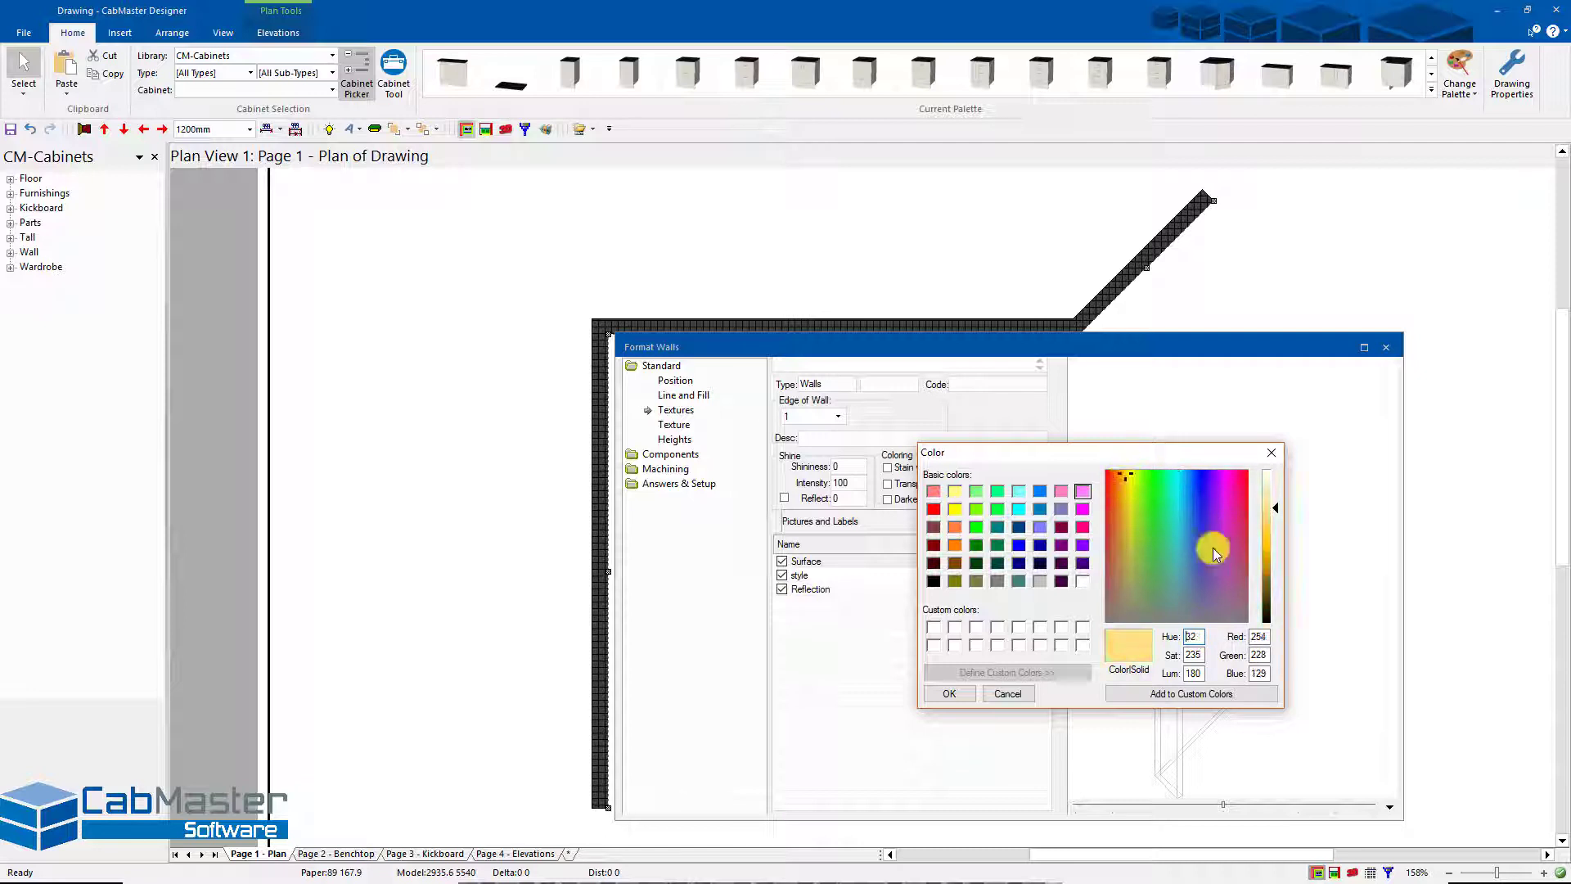
left_click_drag(1275, 502, 1274, 477)
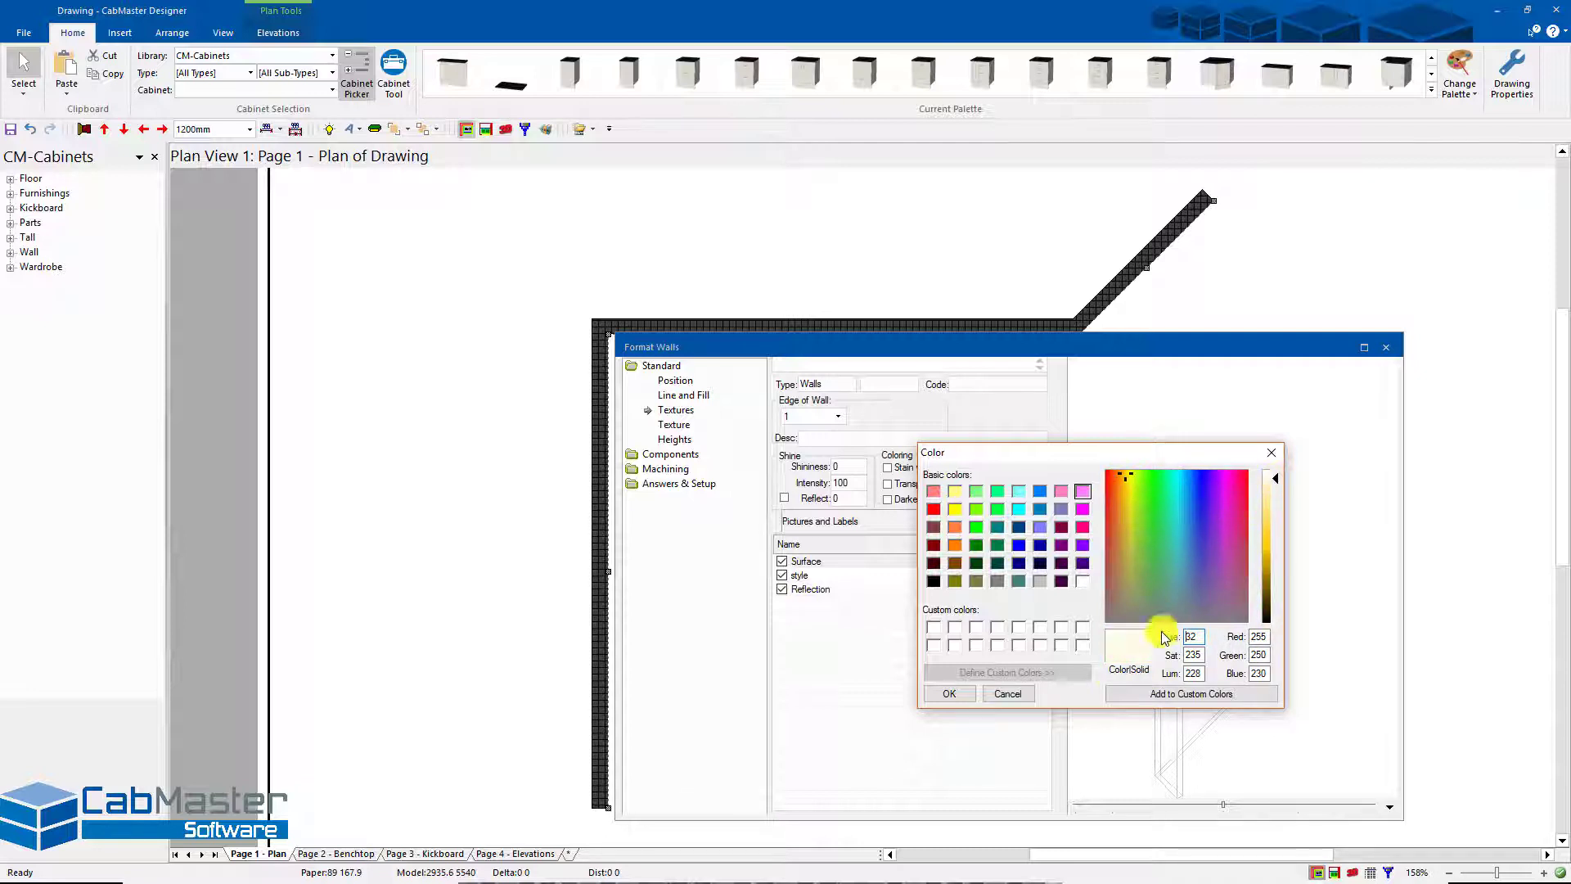
left_click(1172, 696)
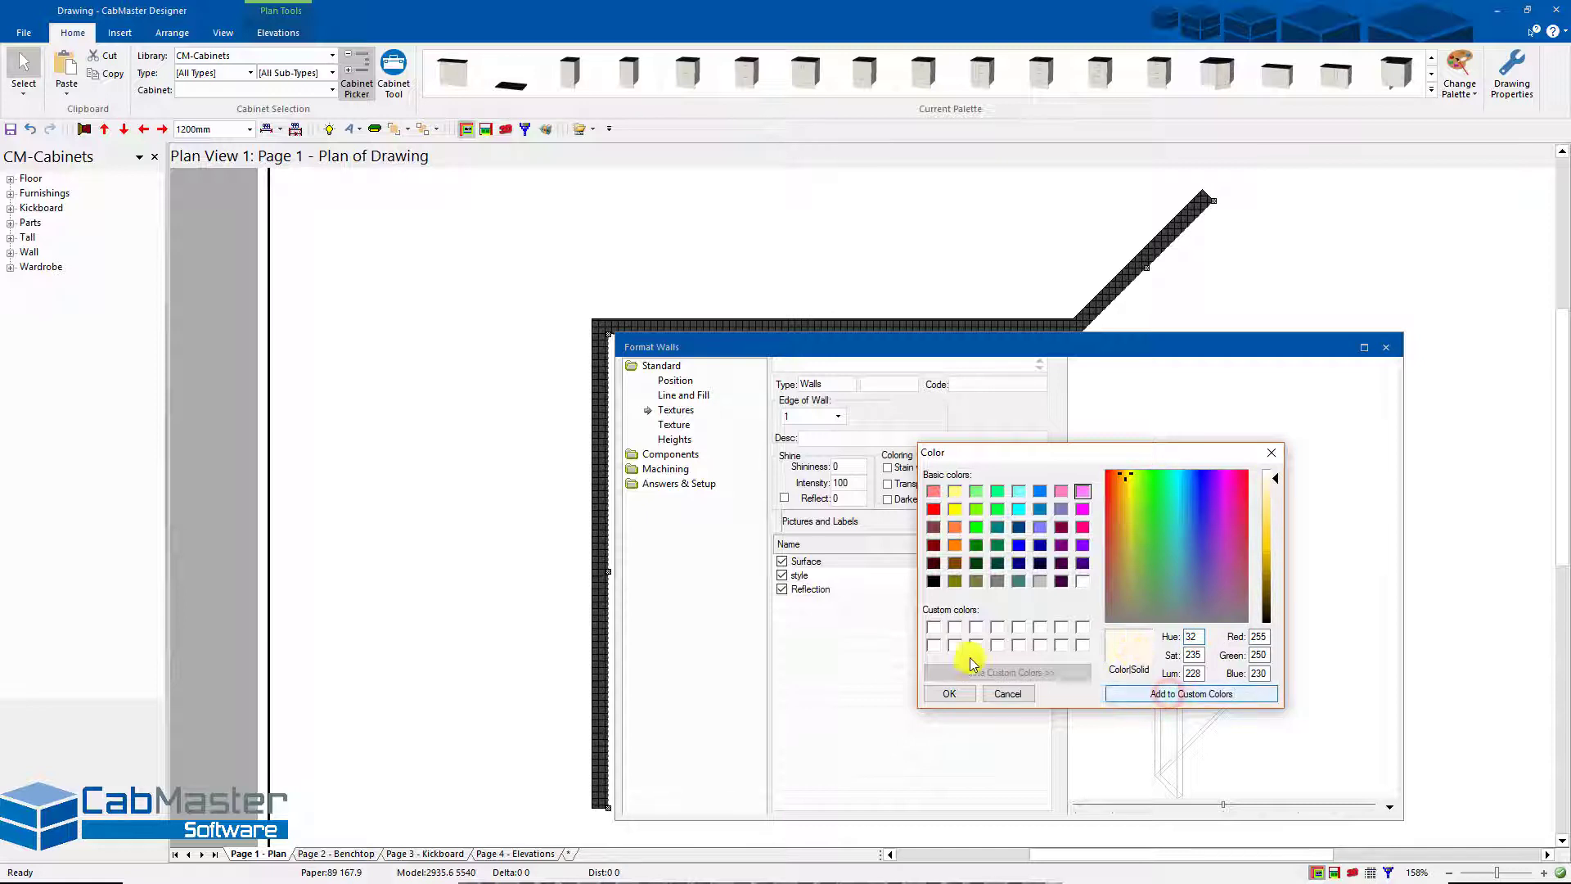
left_click(934, 628)
left_click(952, 694)
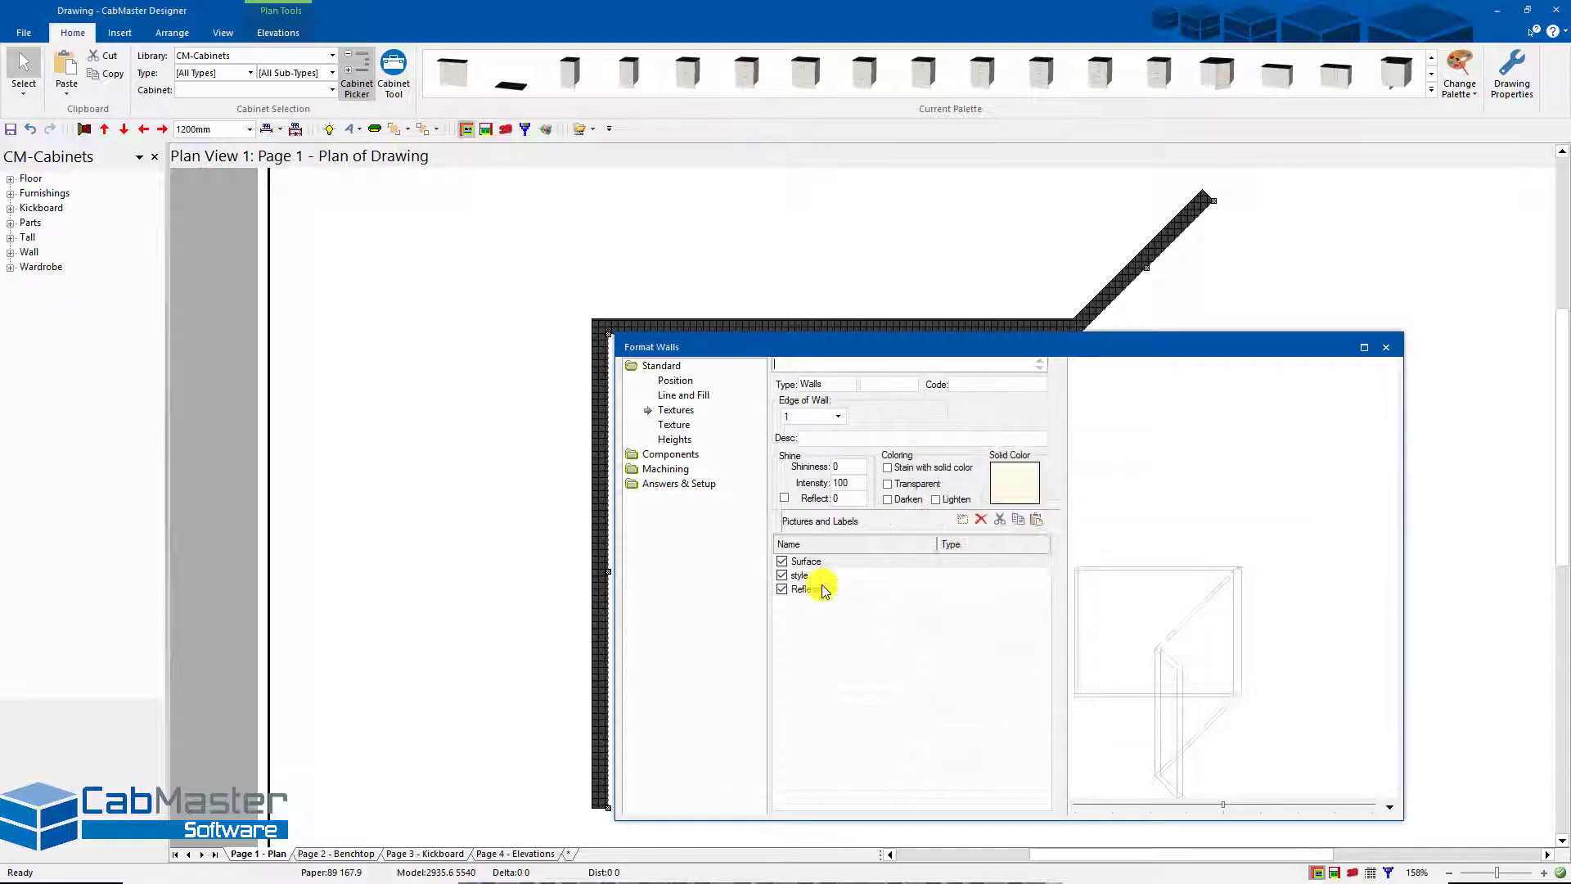
left_click(1386, 347)
- Inspect the recolored wall run in the 3D view from another angle and return to the plan view
left_click(1352, 872)
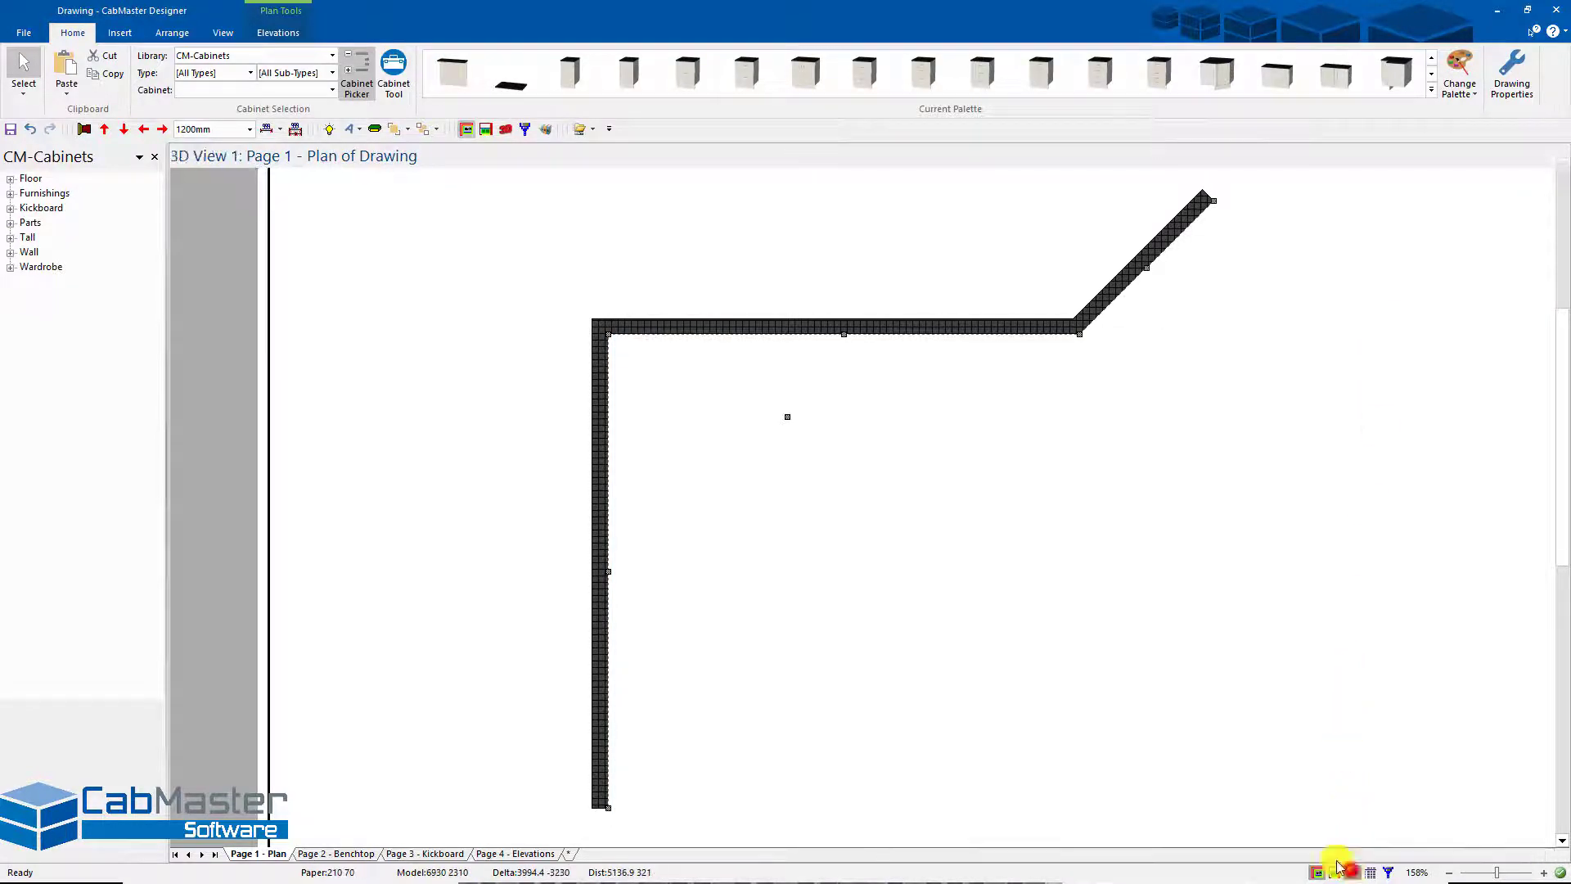
left_click_drag(1012, 477, 812, 504)
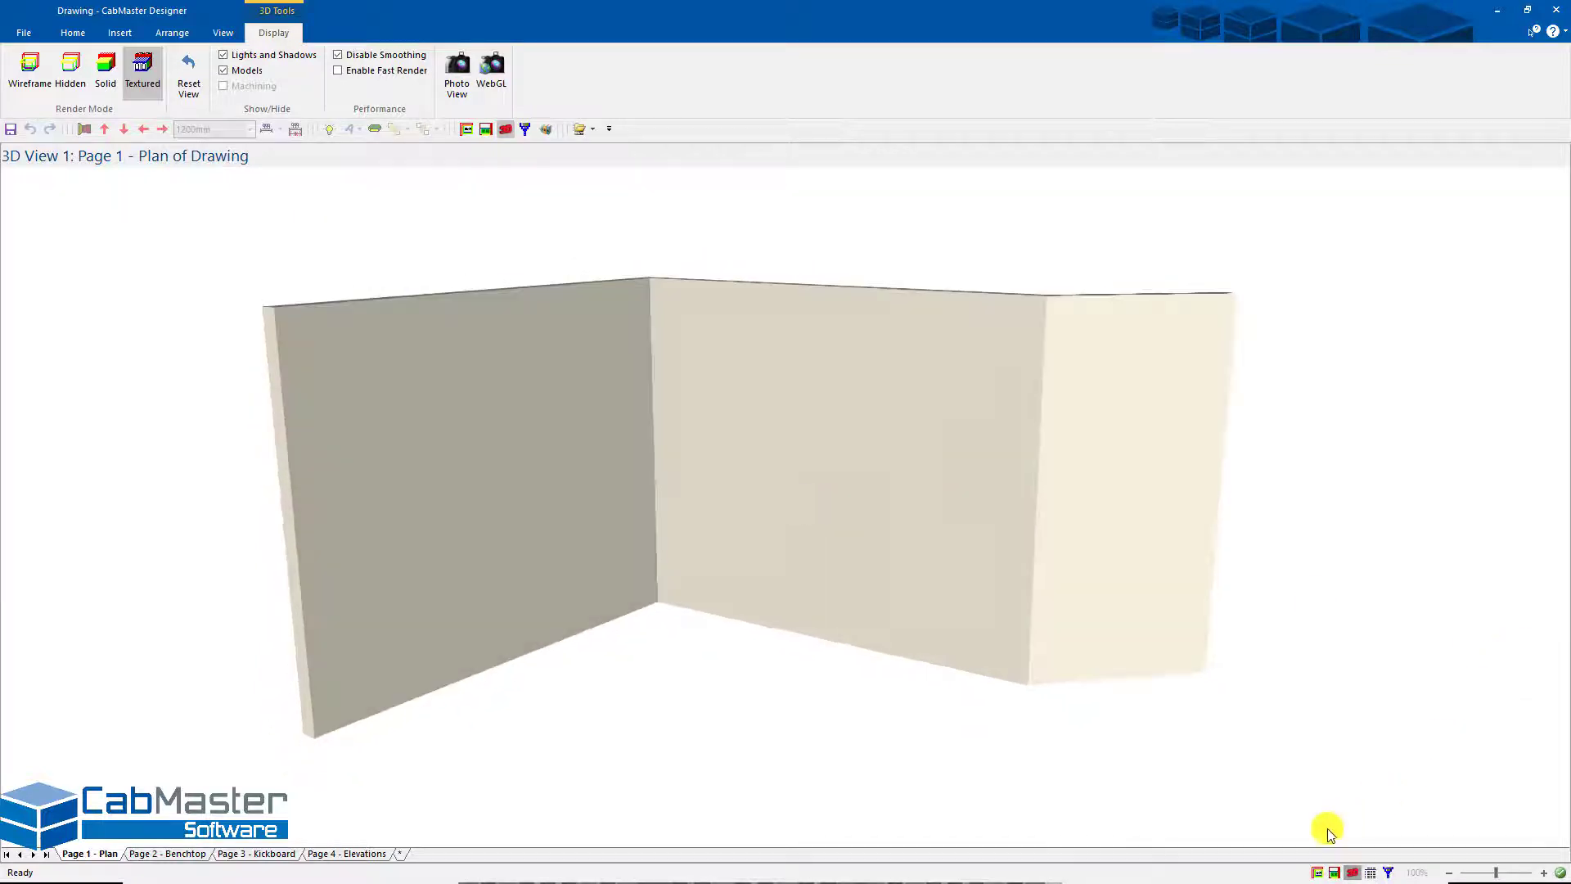
left_click(1318, 872)
- Review the height settings of the wall run without changing them and delete the whole run
scroll(1055, 603, "down", 1)
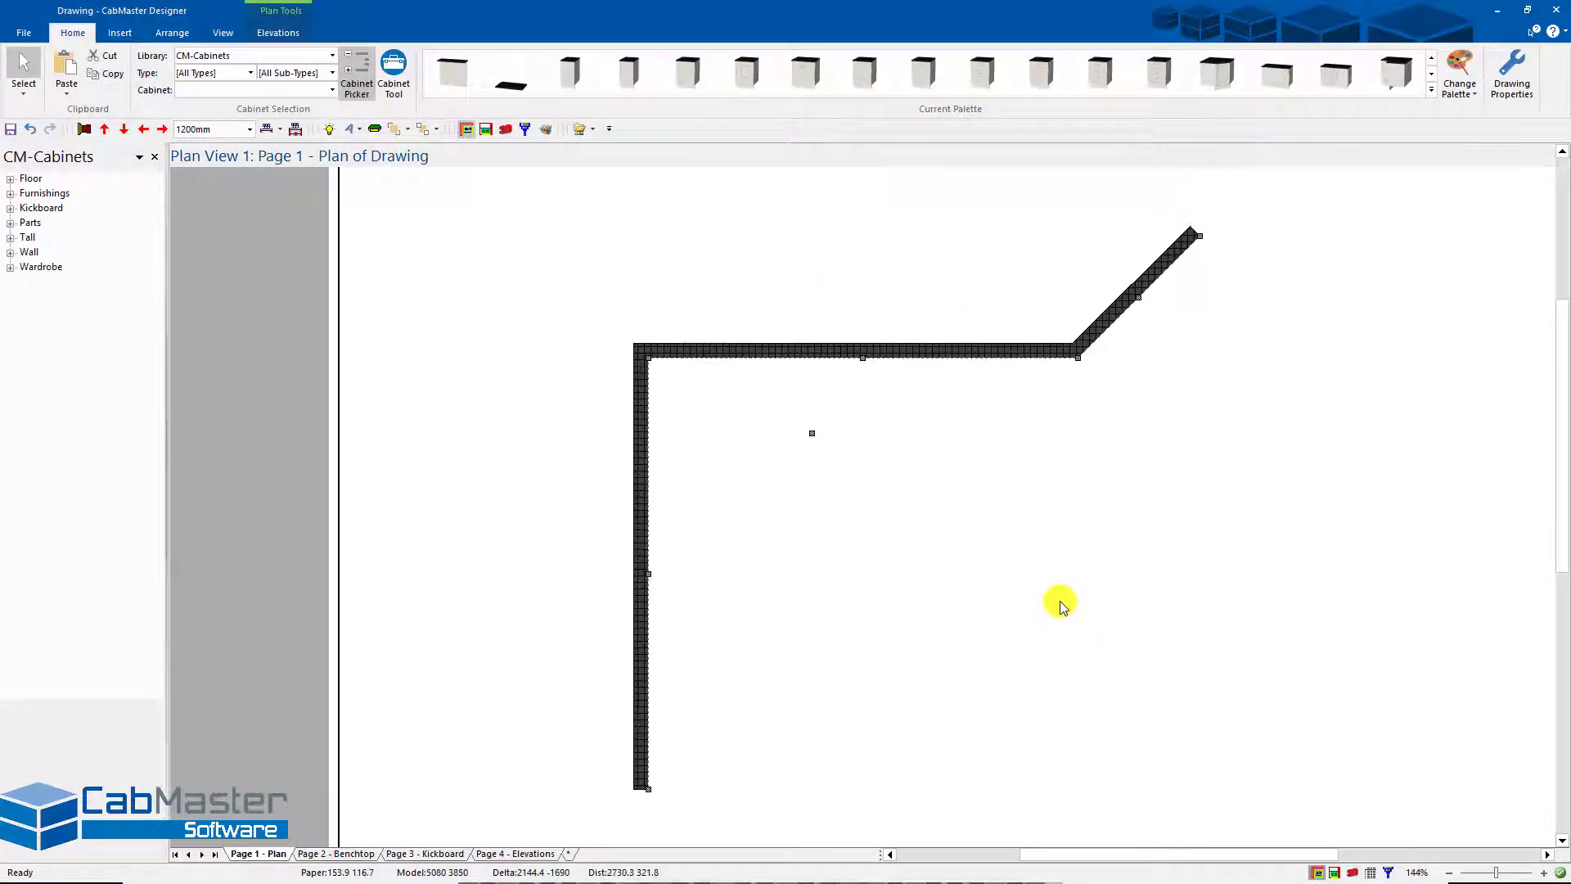
double_click(875, 354)
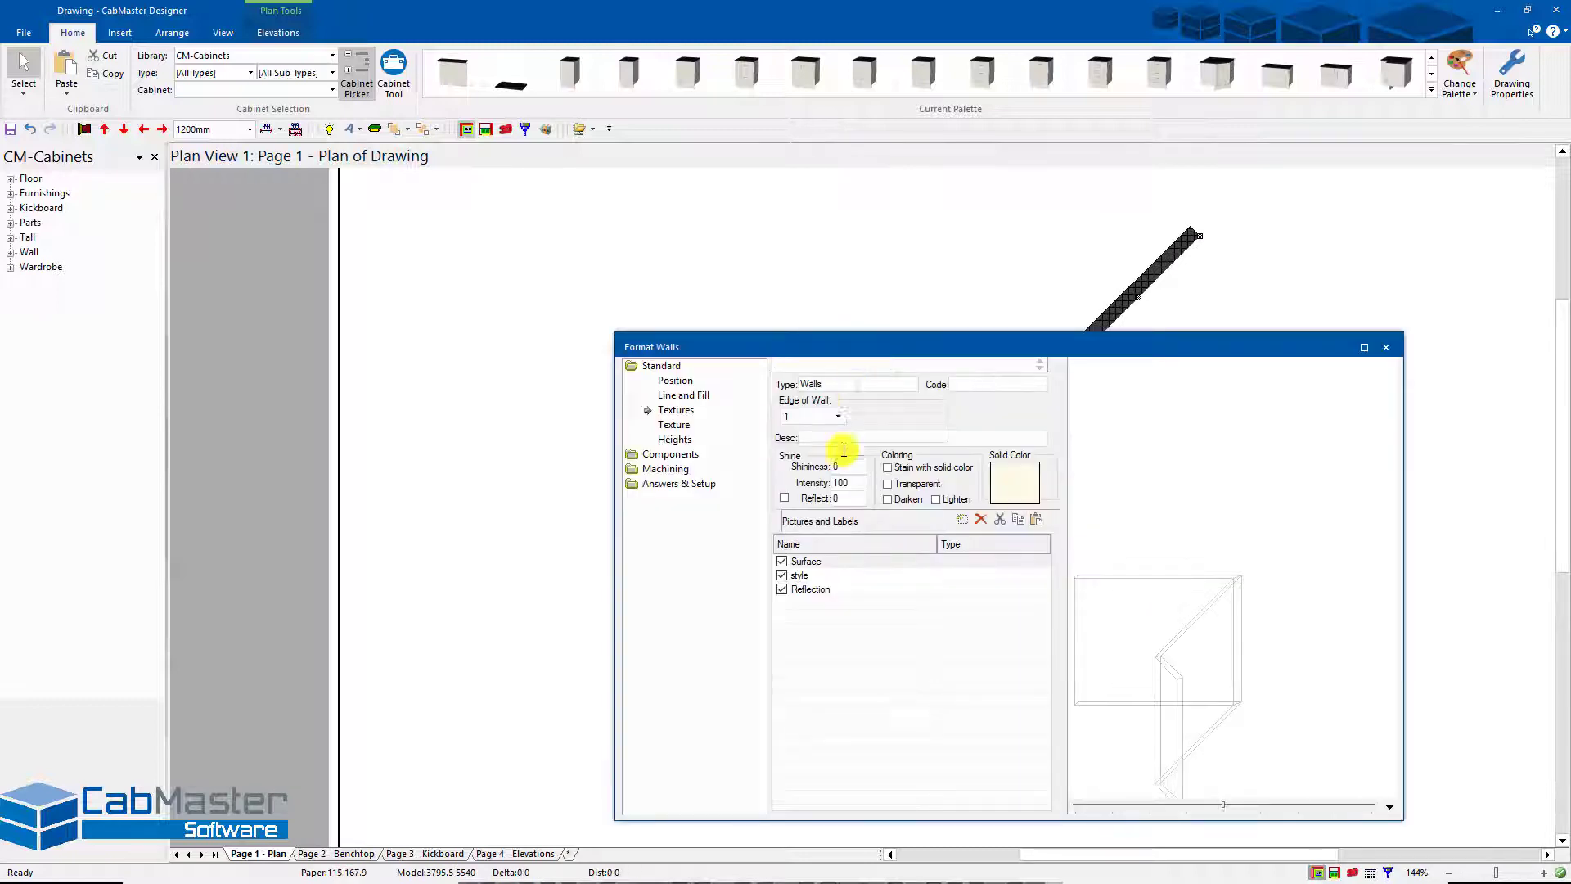
left_click(674, 441)
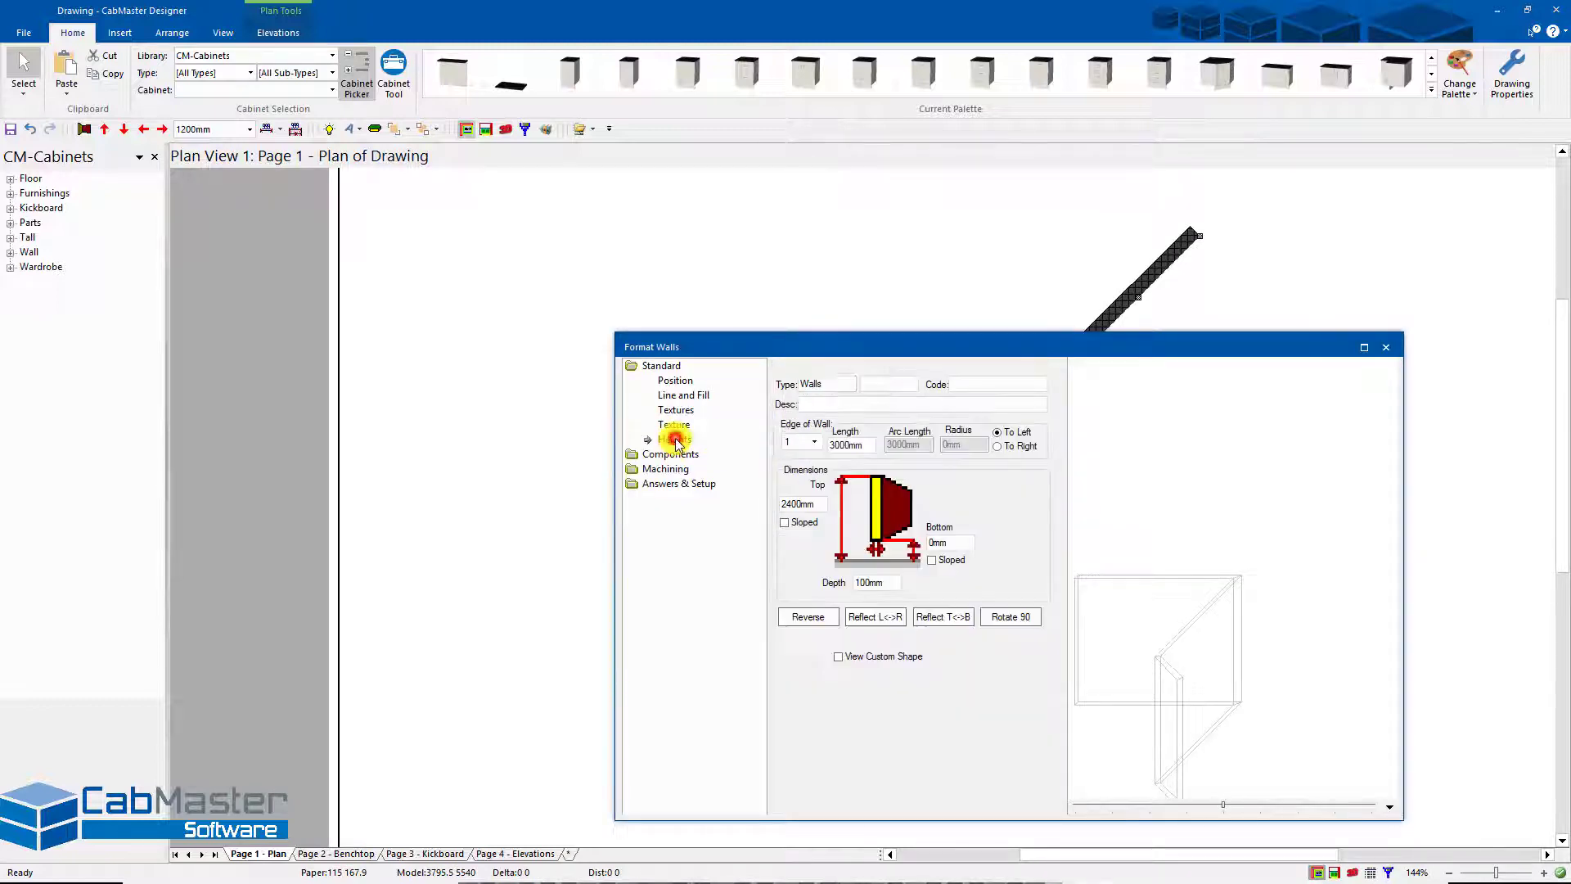
left_click(957, 542)
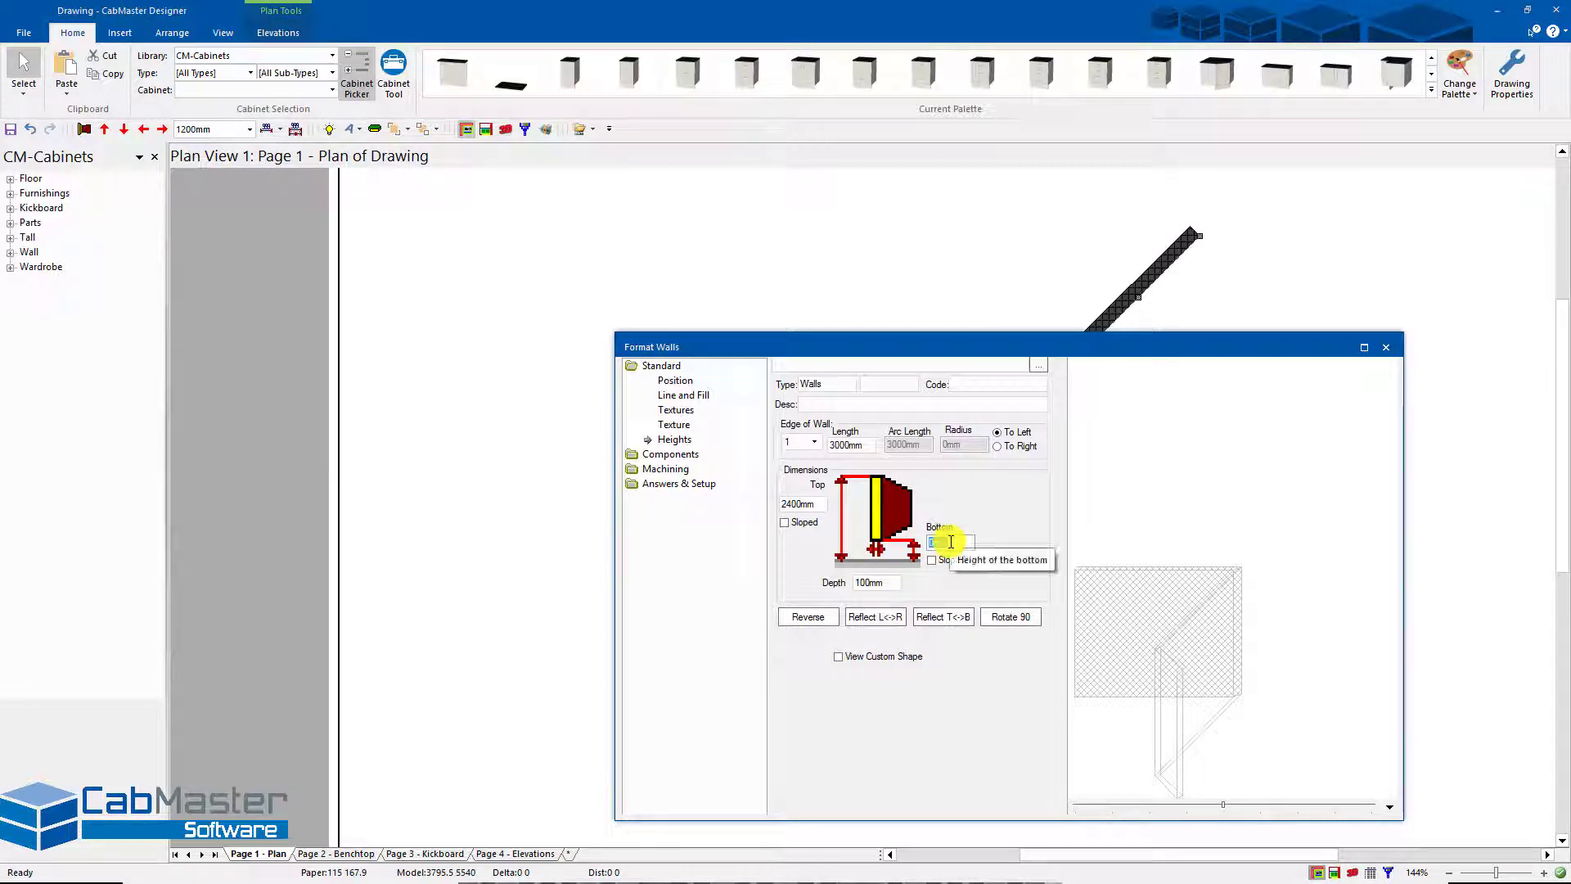
left_click(1386, 347)
key("Delete")
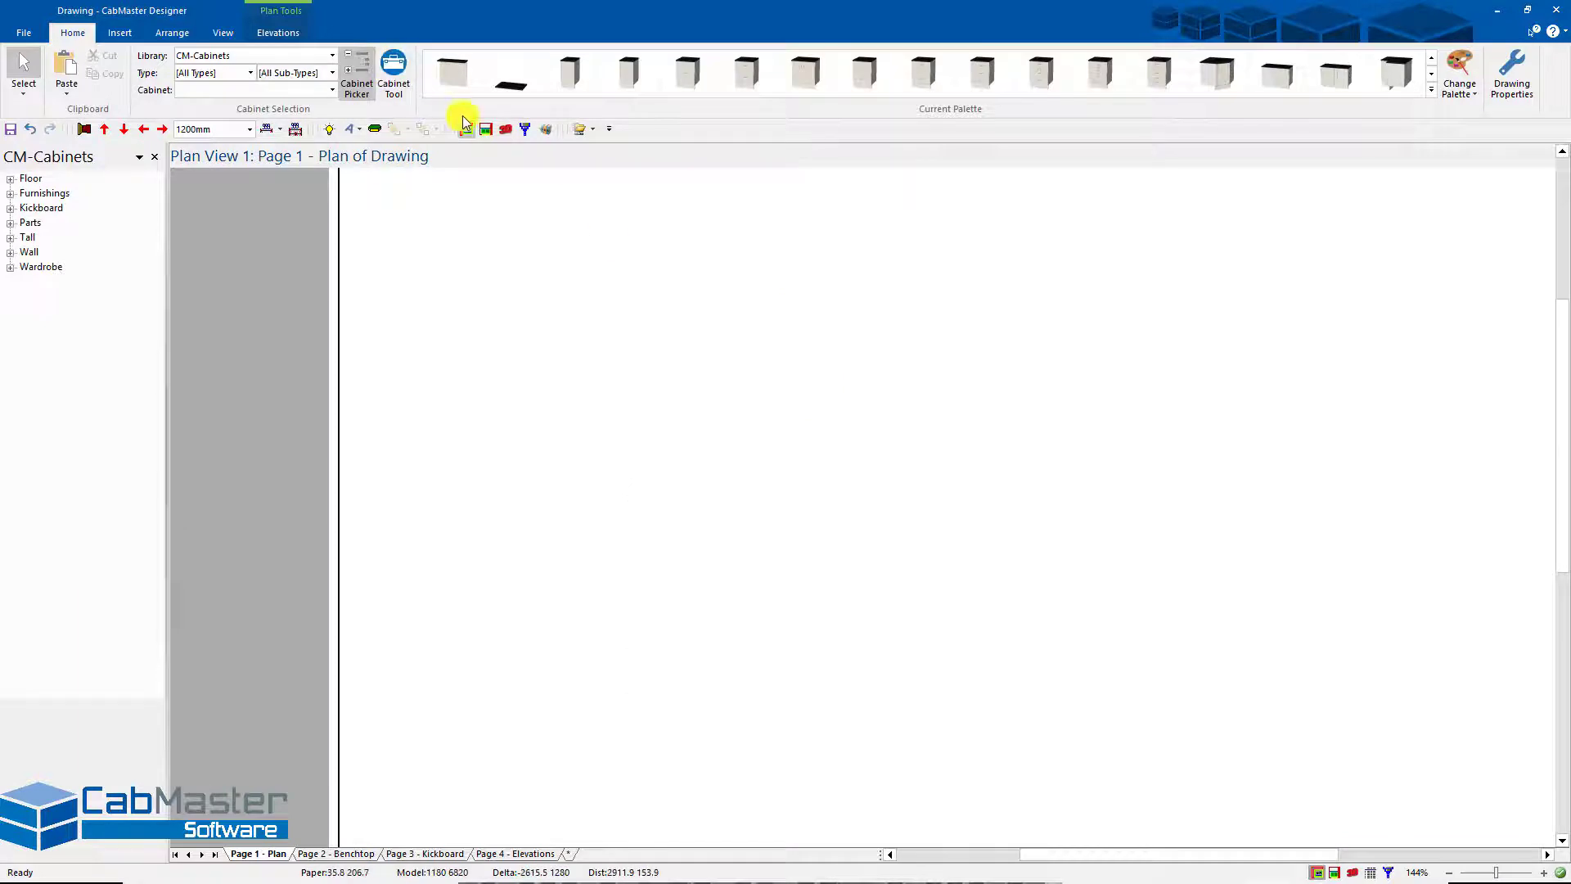
- Draw two separate horizontal walls end to end, about 1810 mm and 2050 mm long
left_click(84, 129)
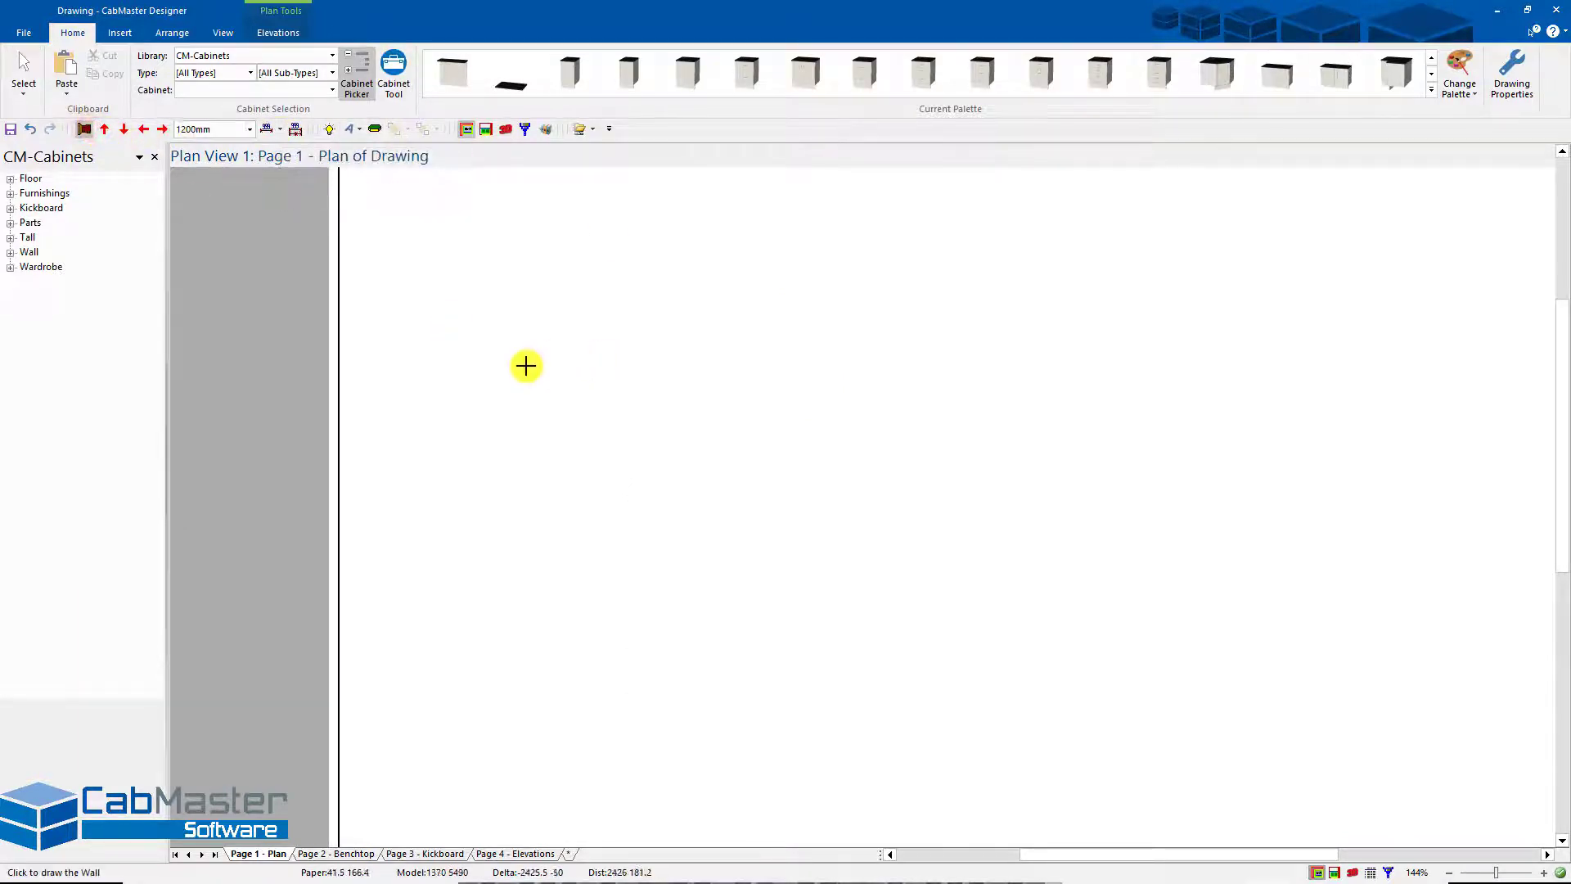
left_click(526, 365)
left_click(84, 129)
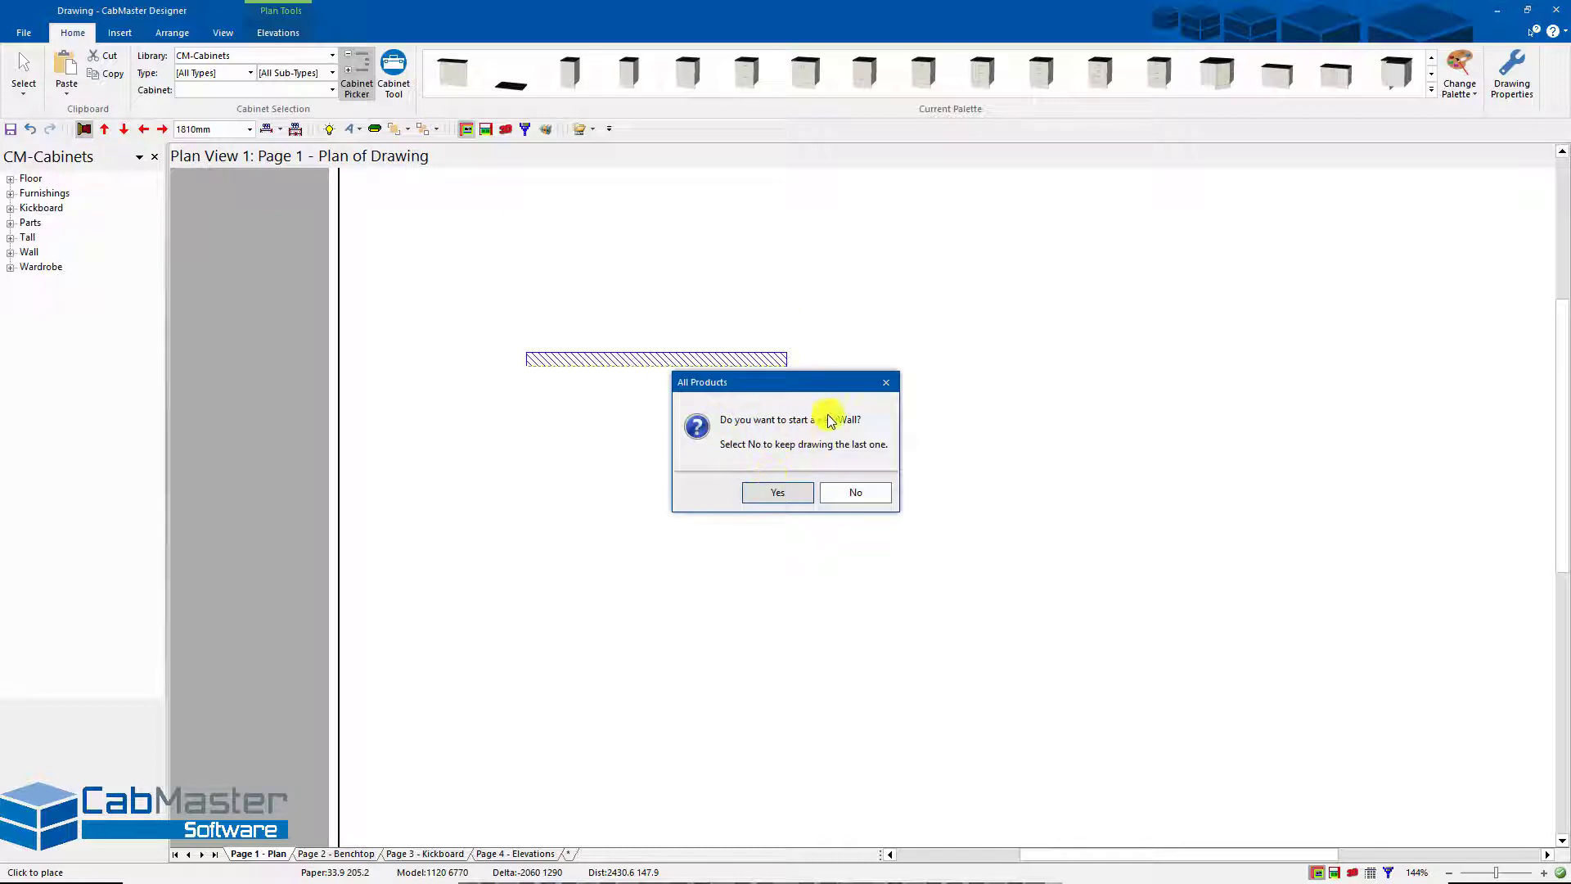
left_click(798, 494)
left_click(788, 365)
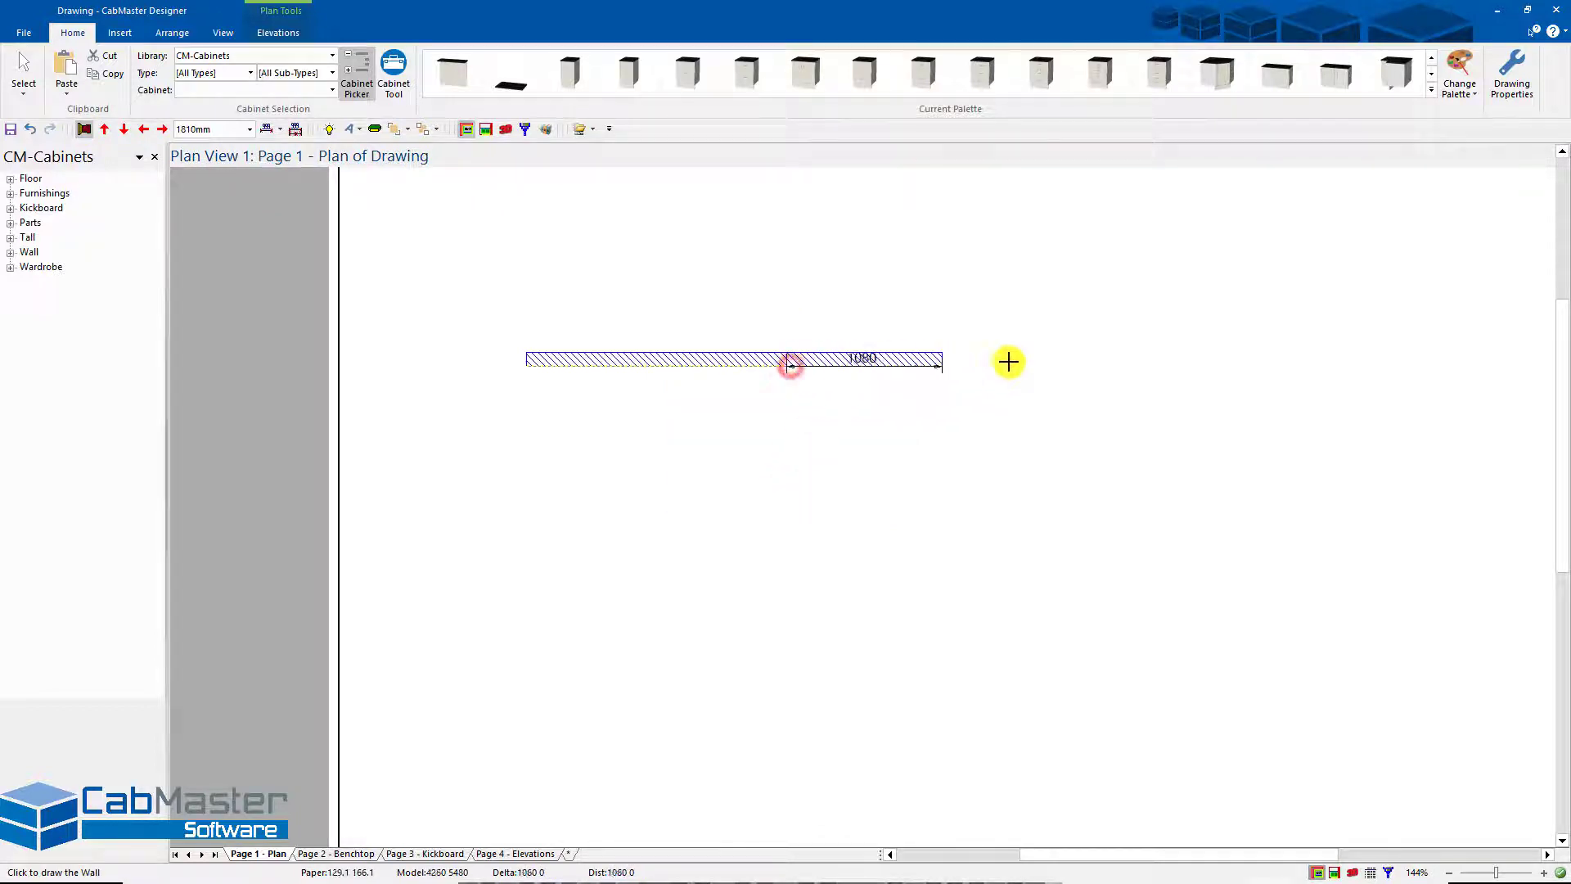
double_click(1081, 365)
left_click(23, 72)
- Set the bottom height of the 2050 mm wall to 1200 mm and check the result in 3D
left_click(879, 360)
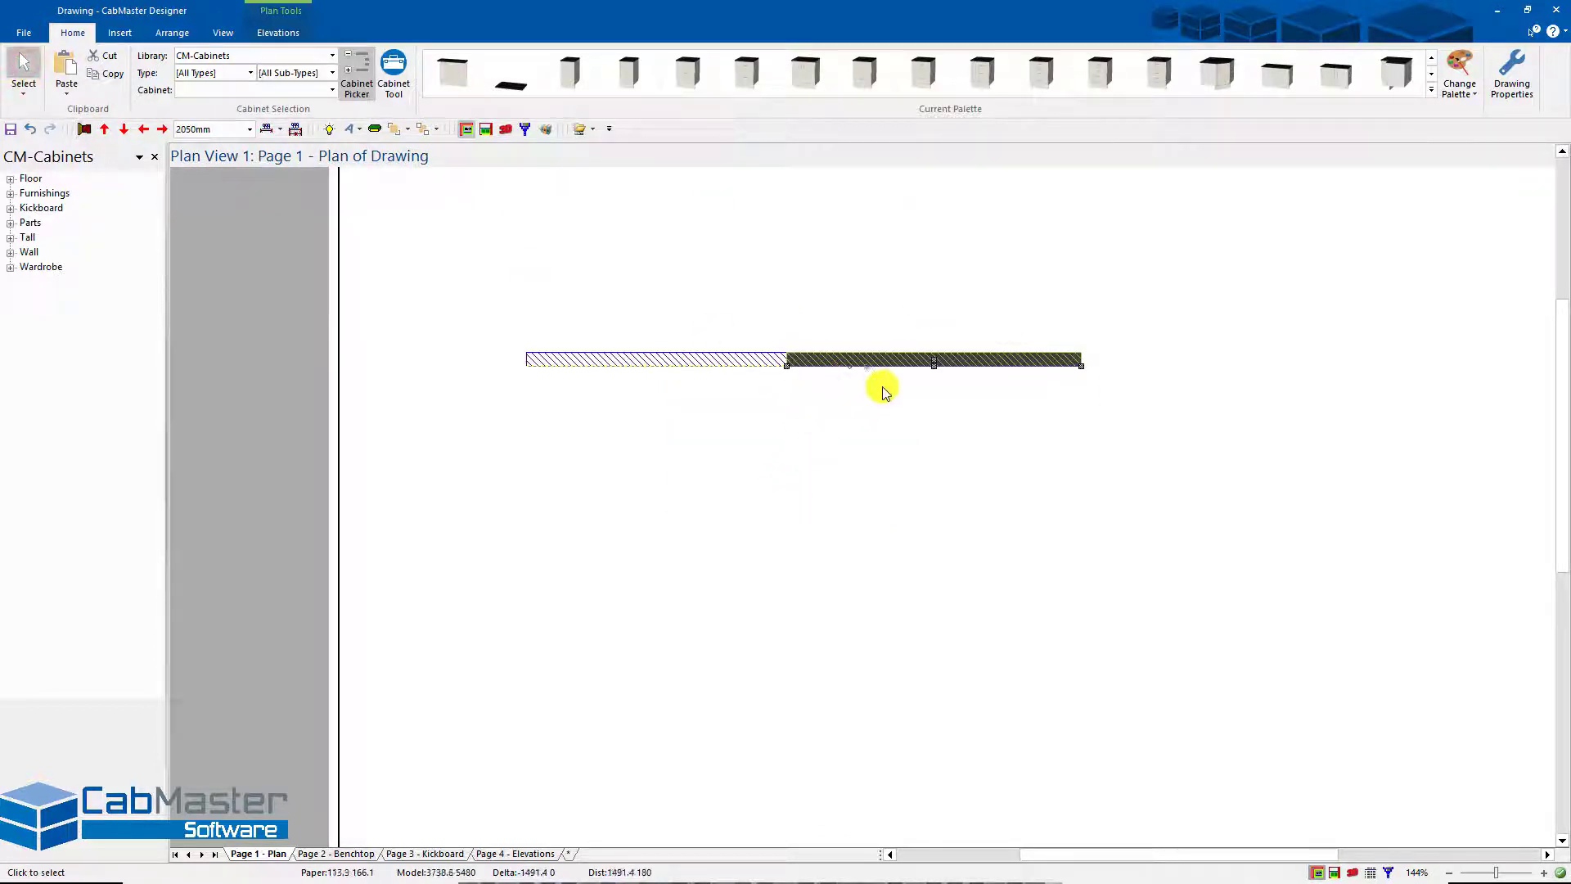
double_click(923, 361)
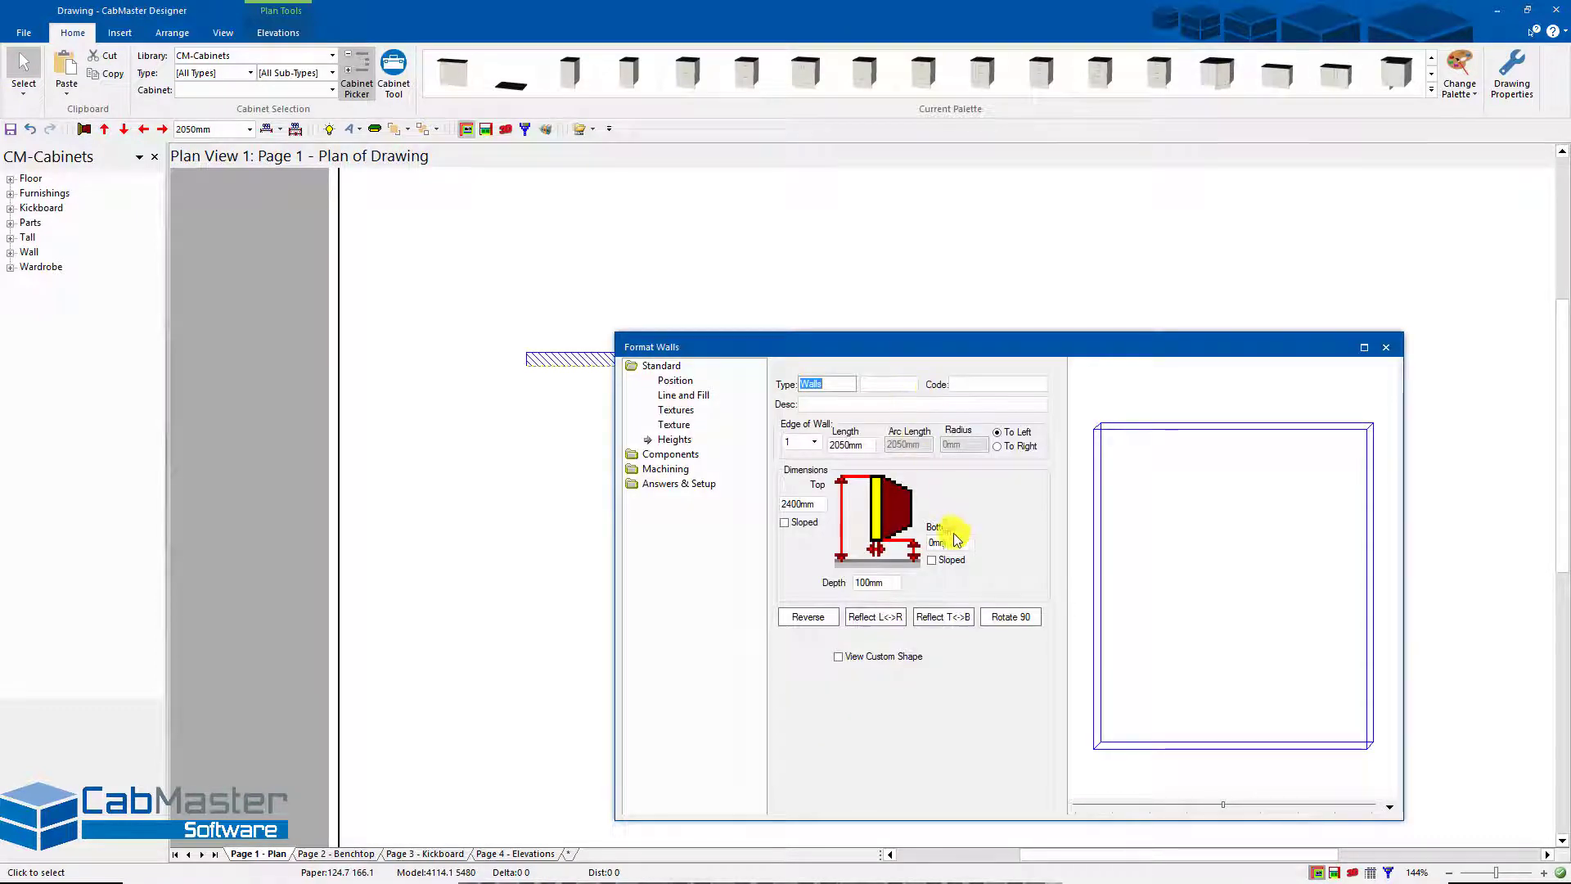
left_click(955, 543)
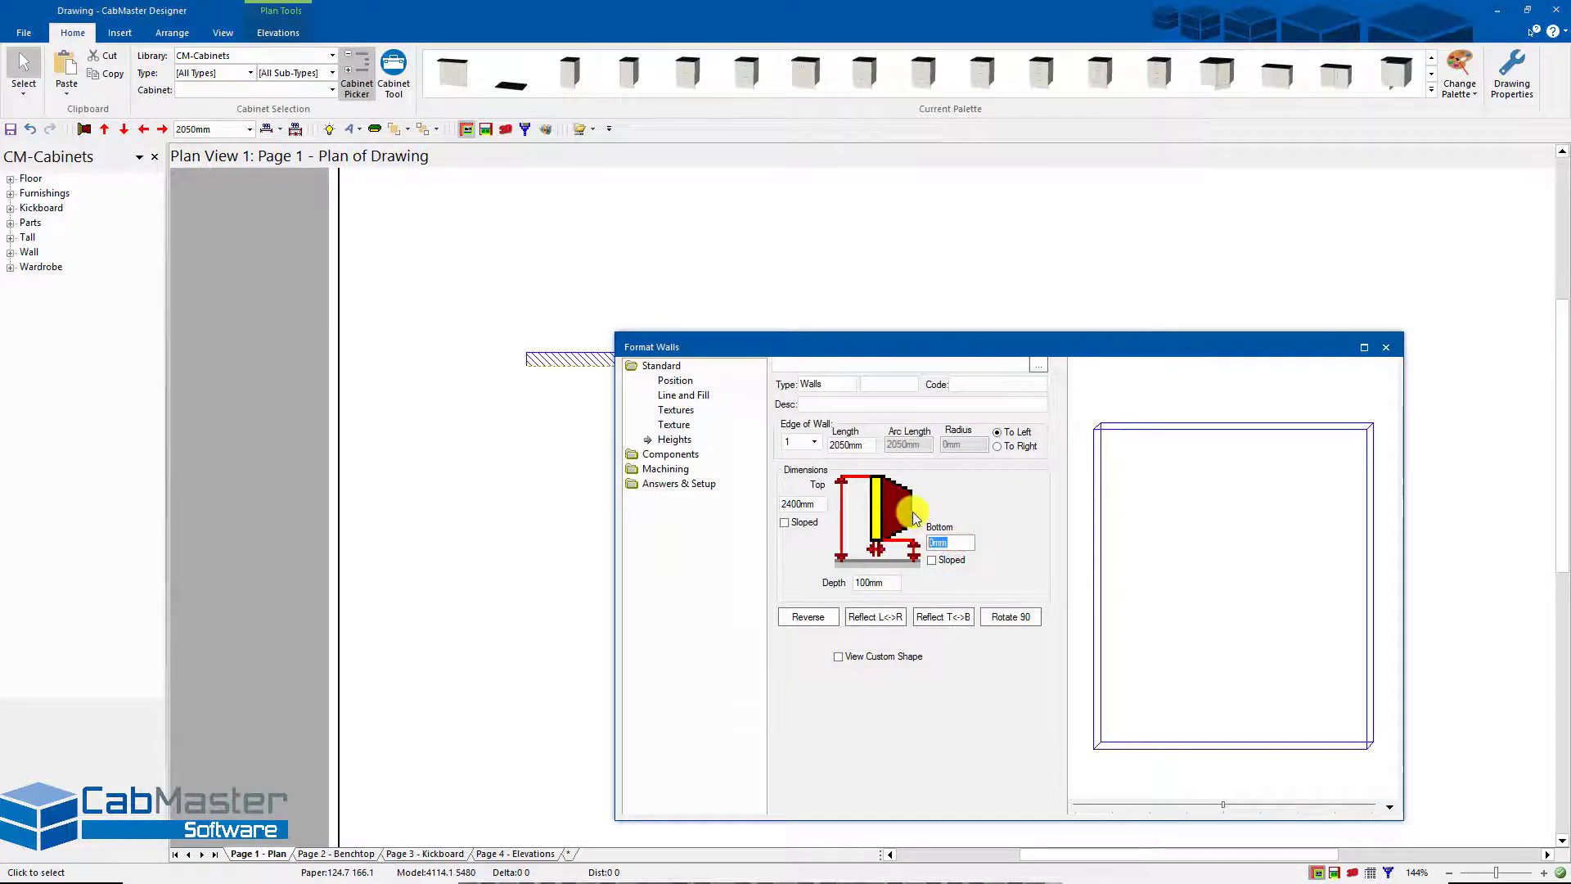
type("1200")
key("Tab")
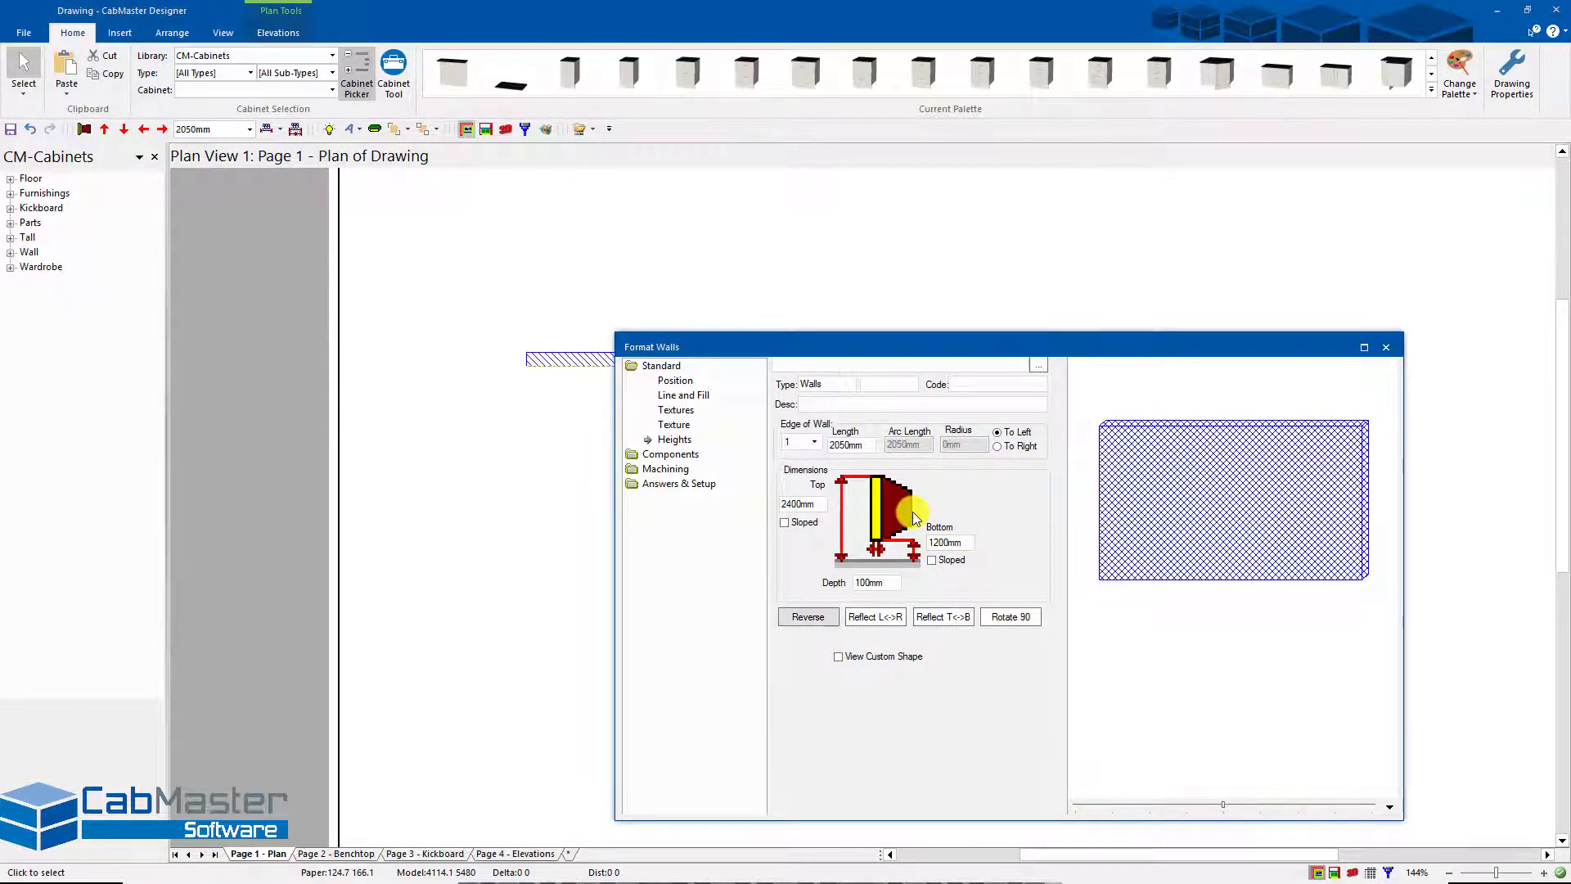
left_click(1391, 349)
left_click(1352, 872)
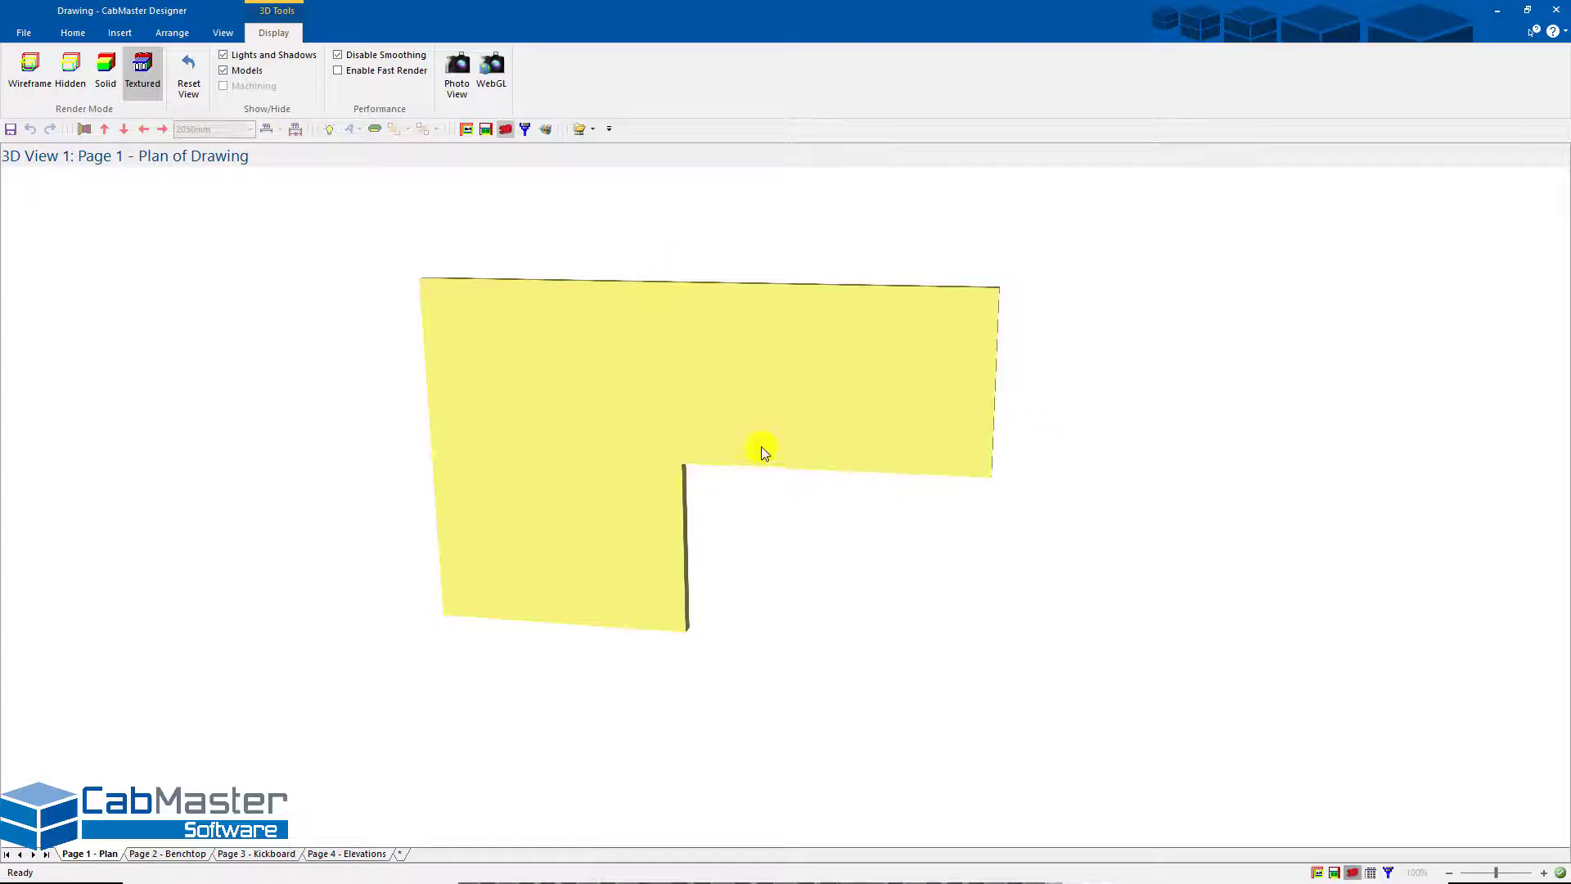
left_click(1314, 873)
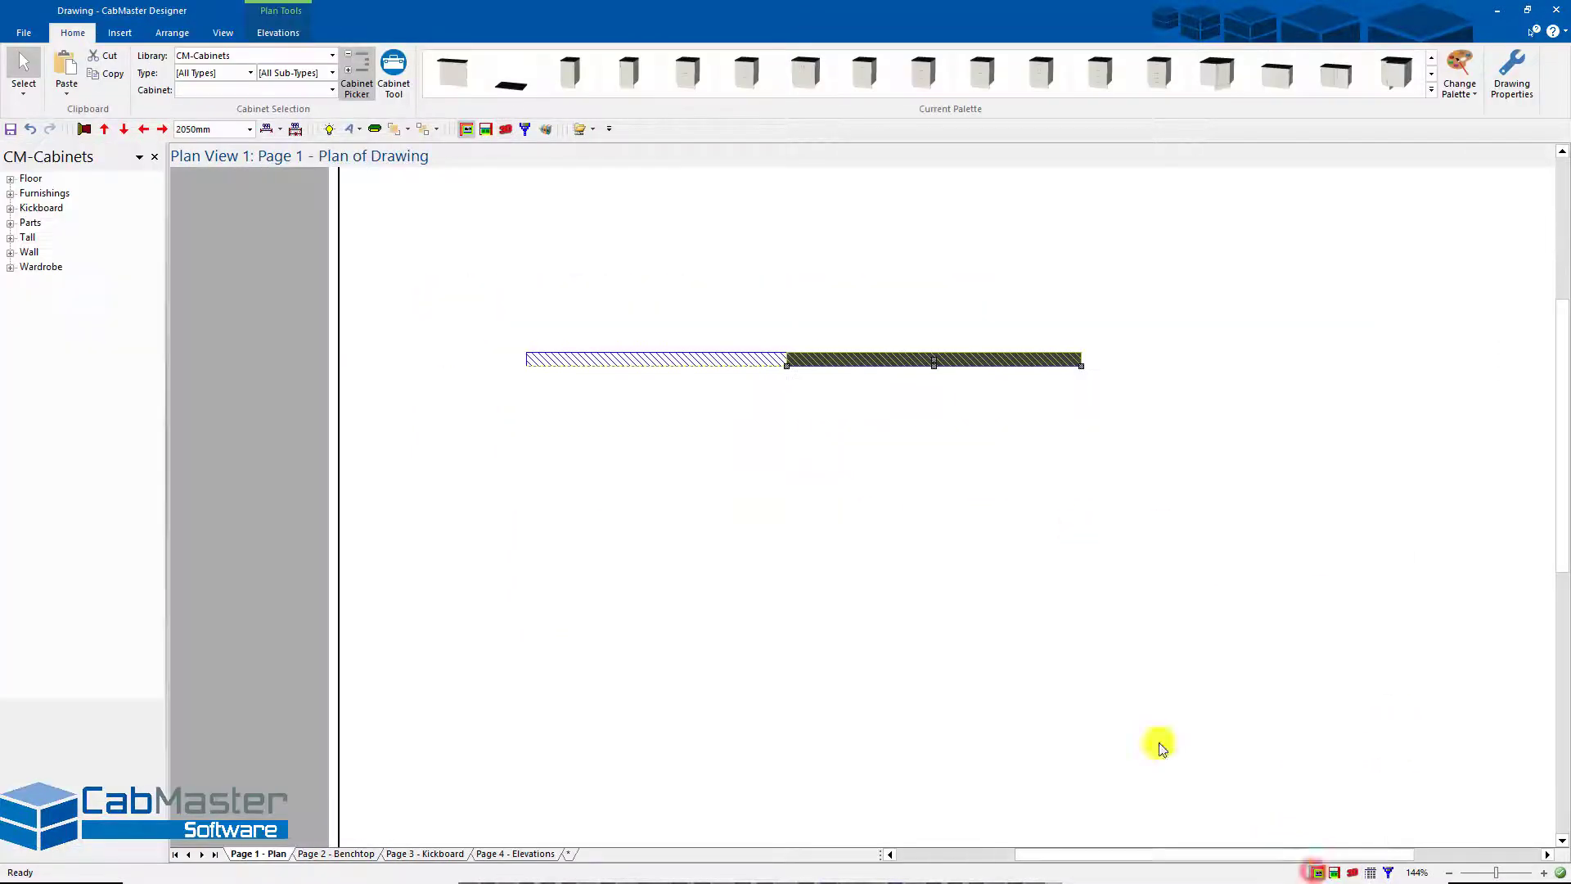
- Set the top height of the 2050 mm wall to 2100 mm and show both walls in 3D
double_click(900, 354)
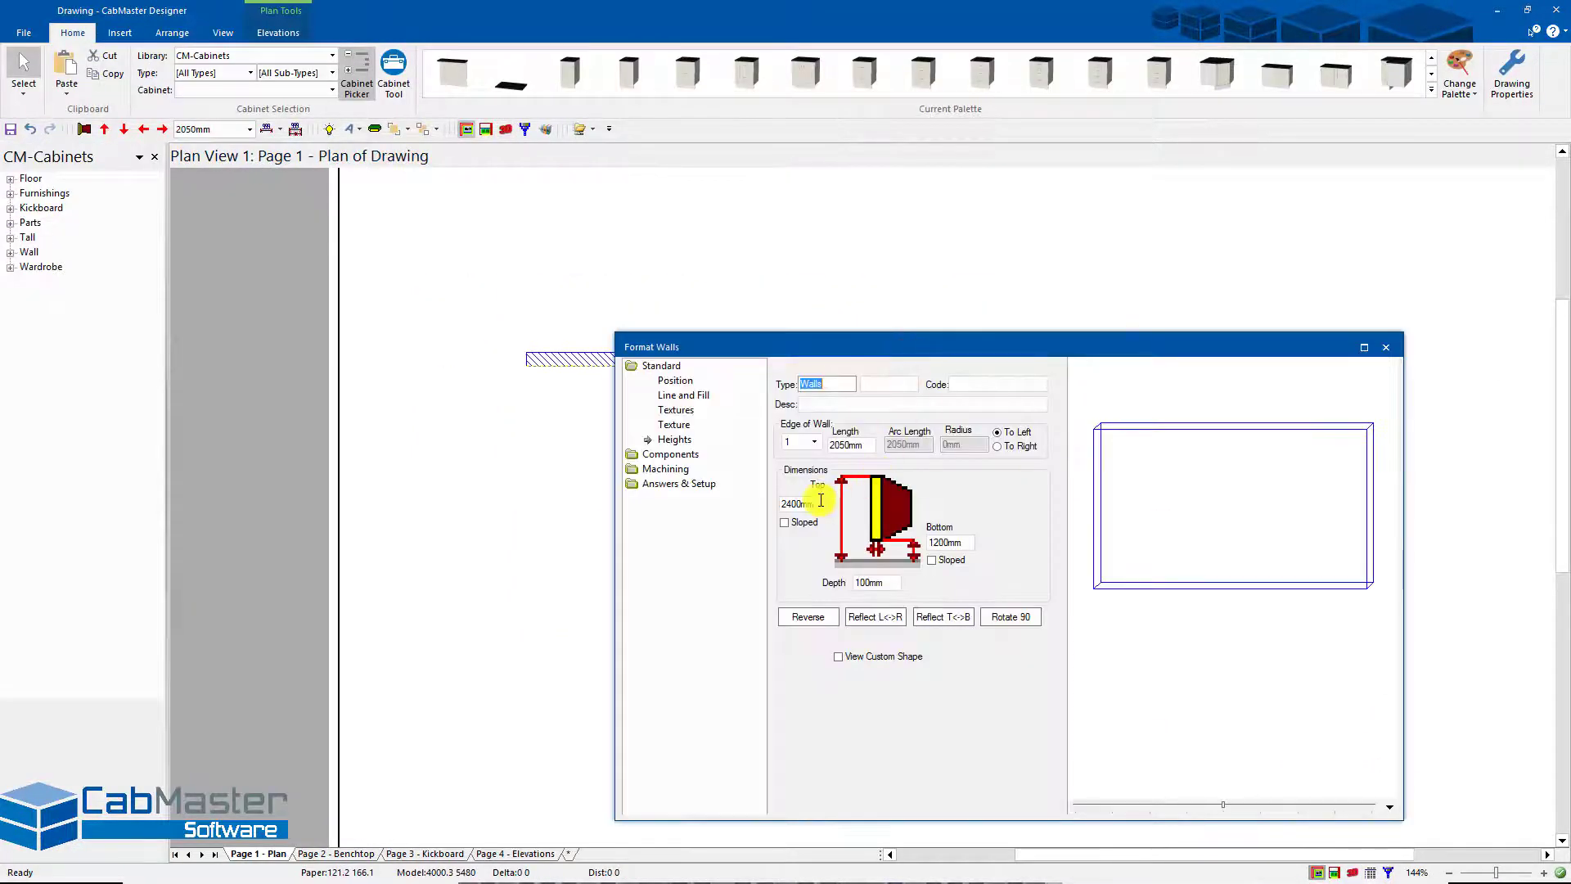
double_click(821, 502)
type("21")
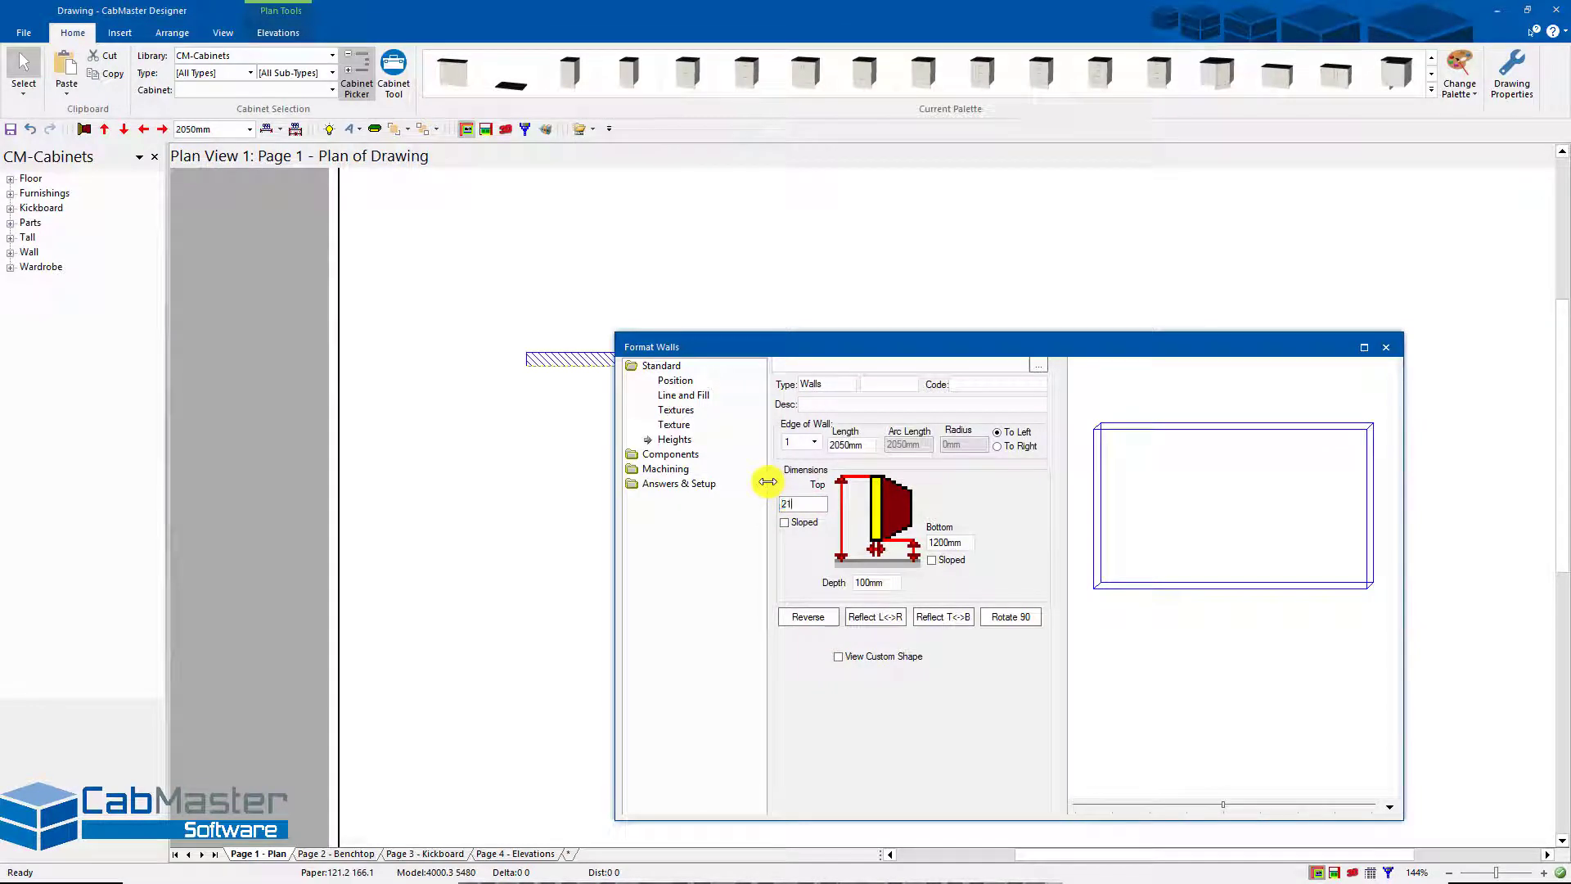
type("00")
key("Tab")
left_click(1385, 346)
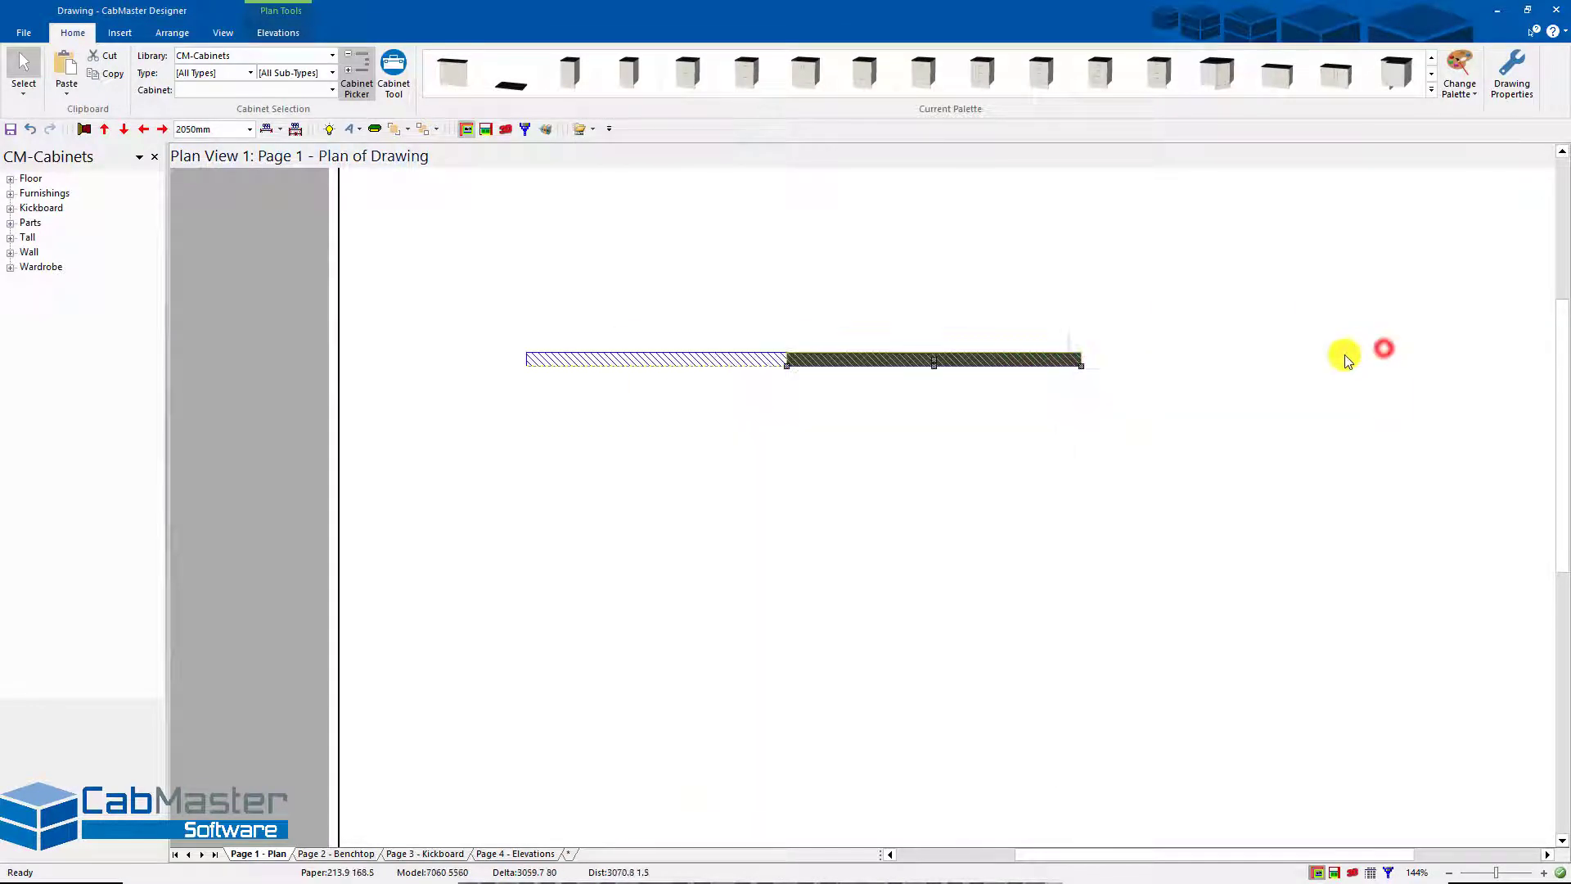
left_click(1351, 874)
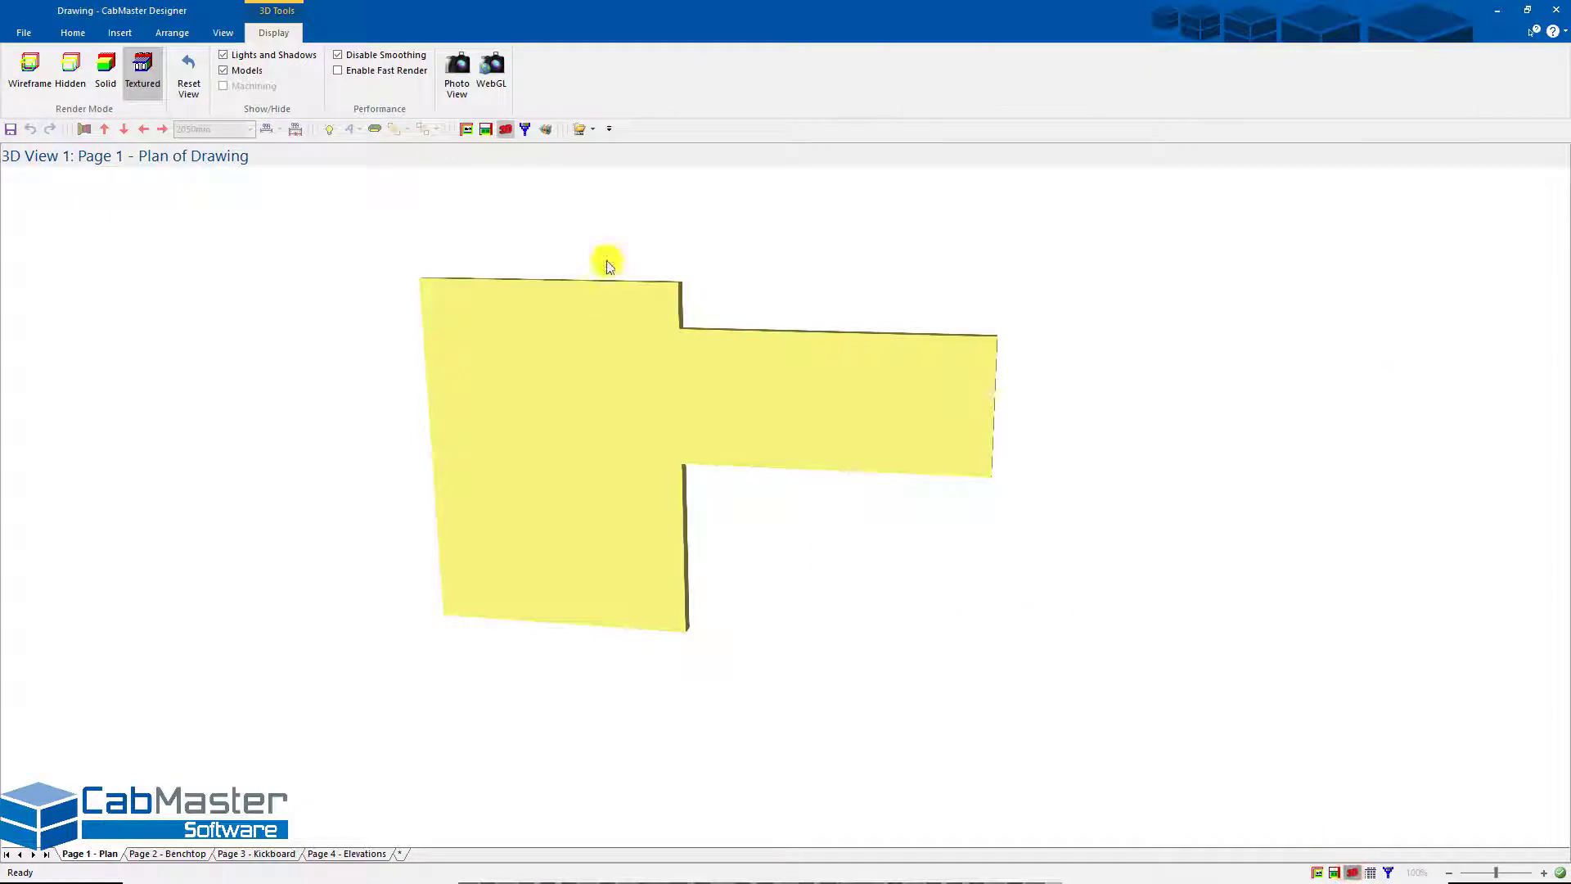
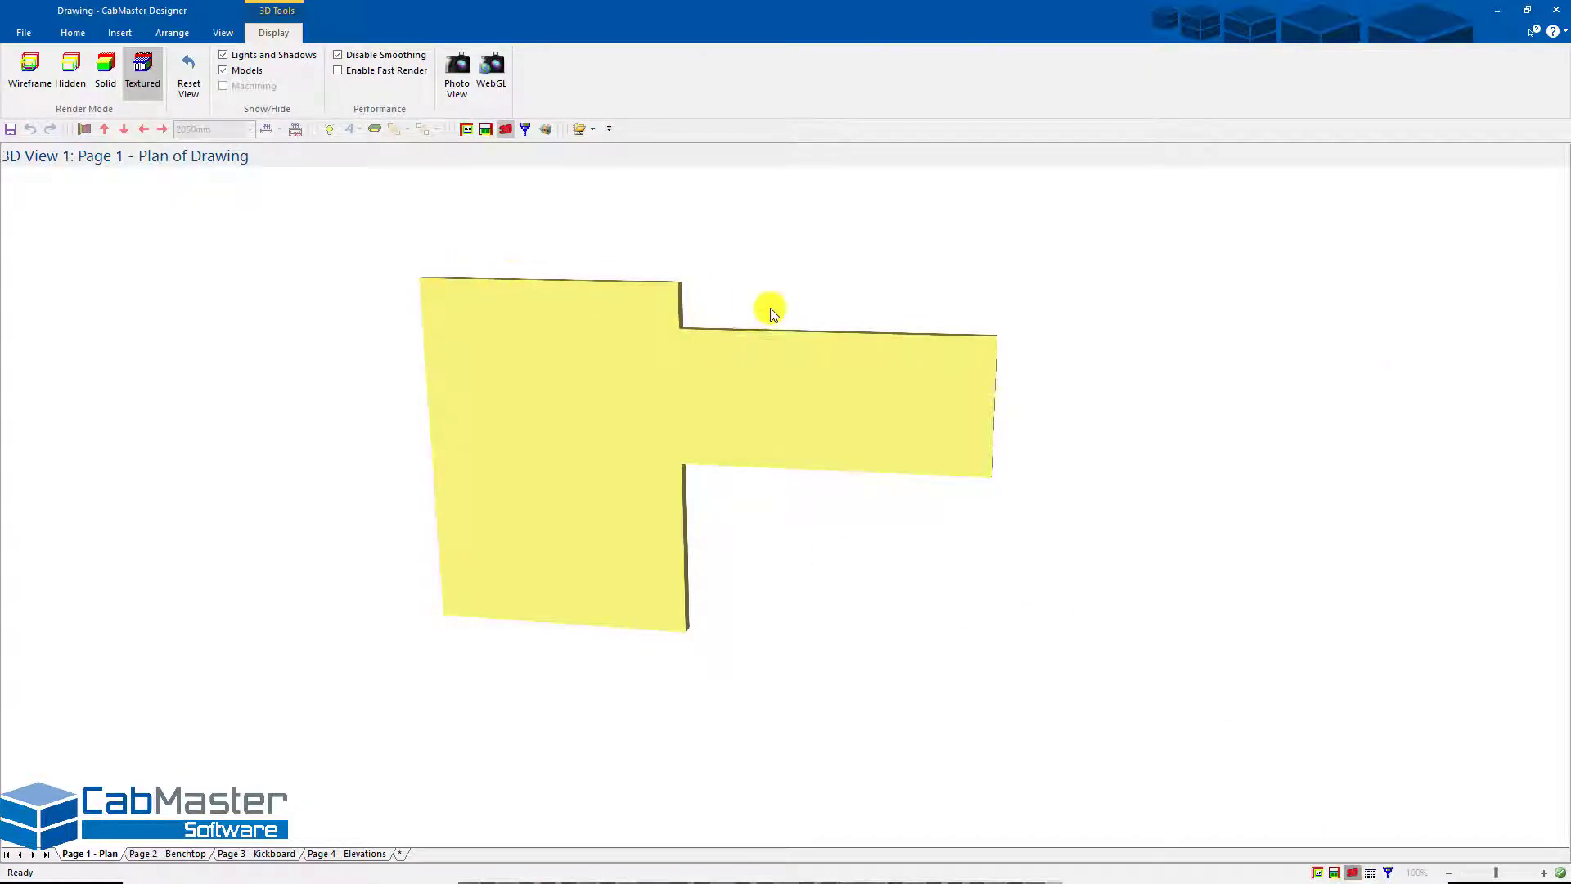
- Return to the plan view and delete both walls
left_click(1317, 872)
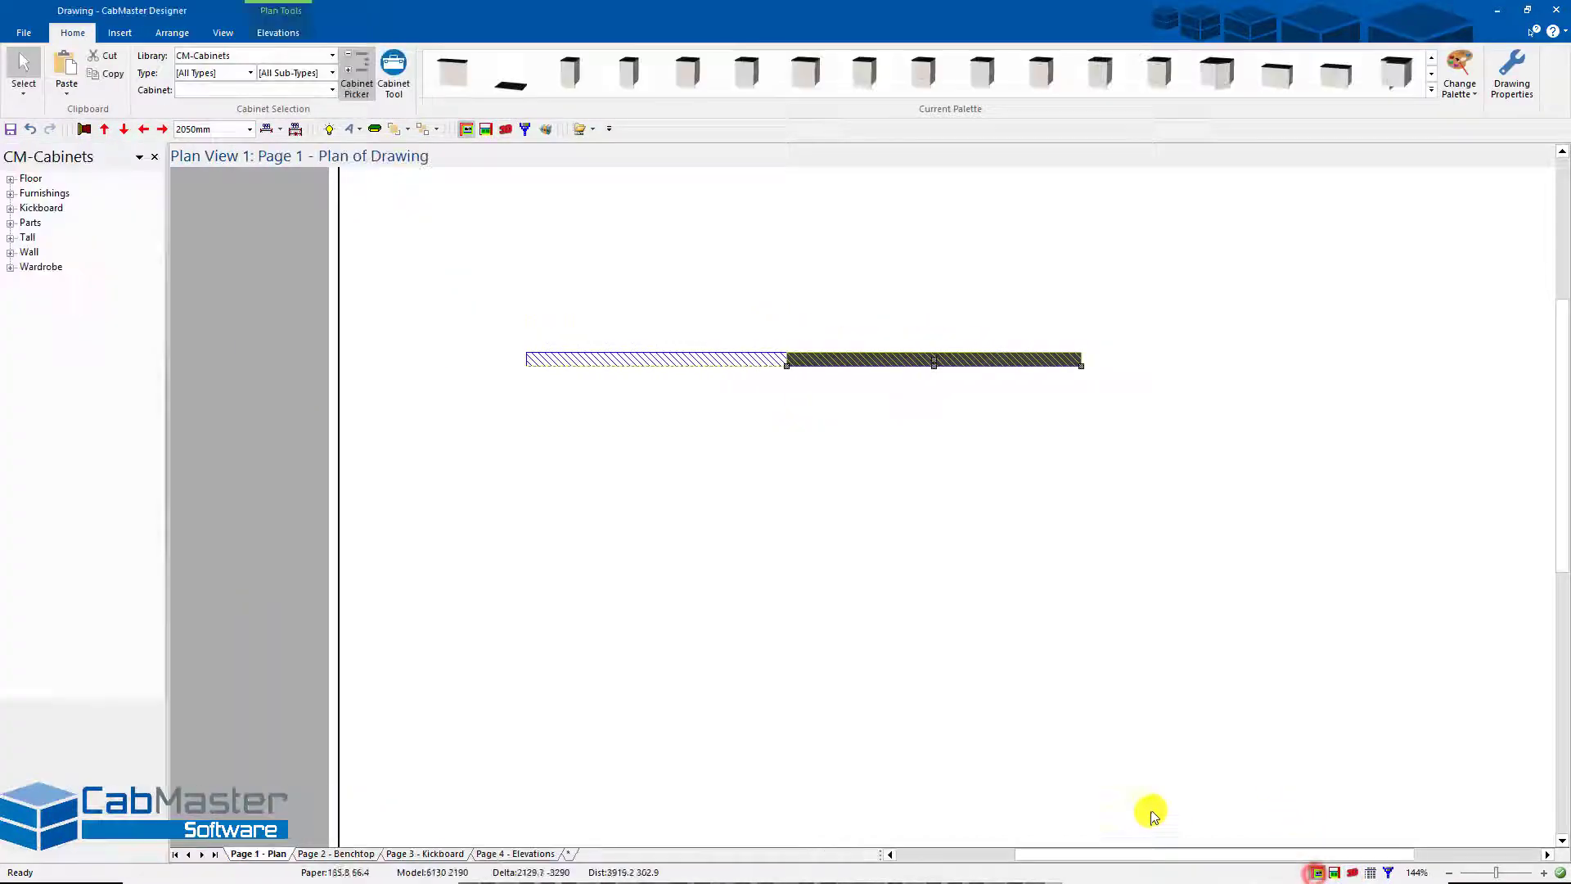
left_click_drag(880, 478, 523, 320)
key("Delete")
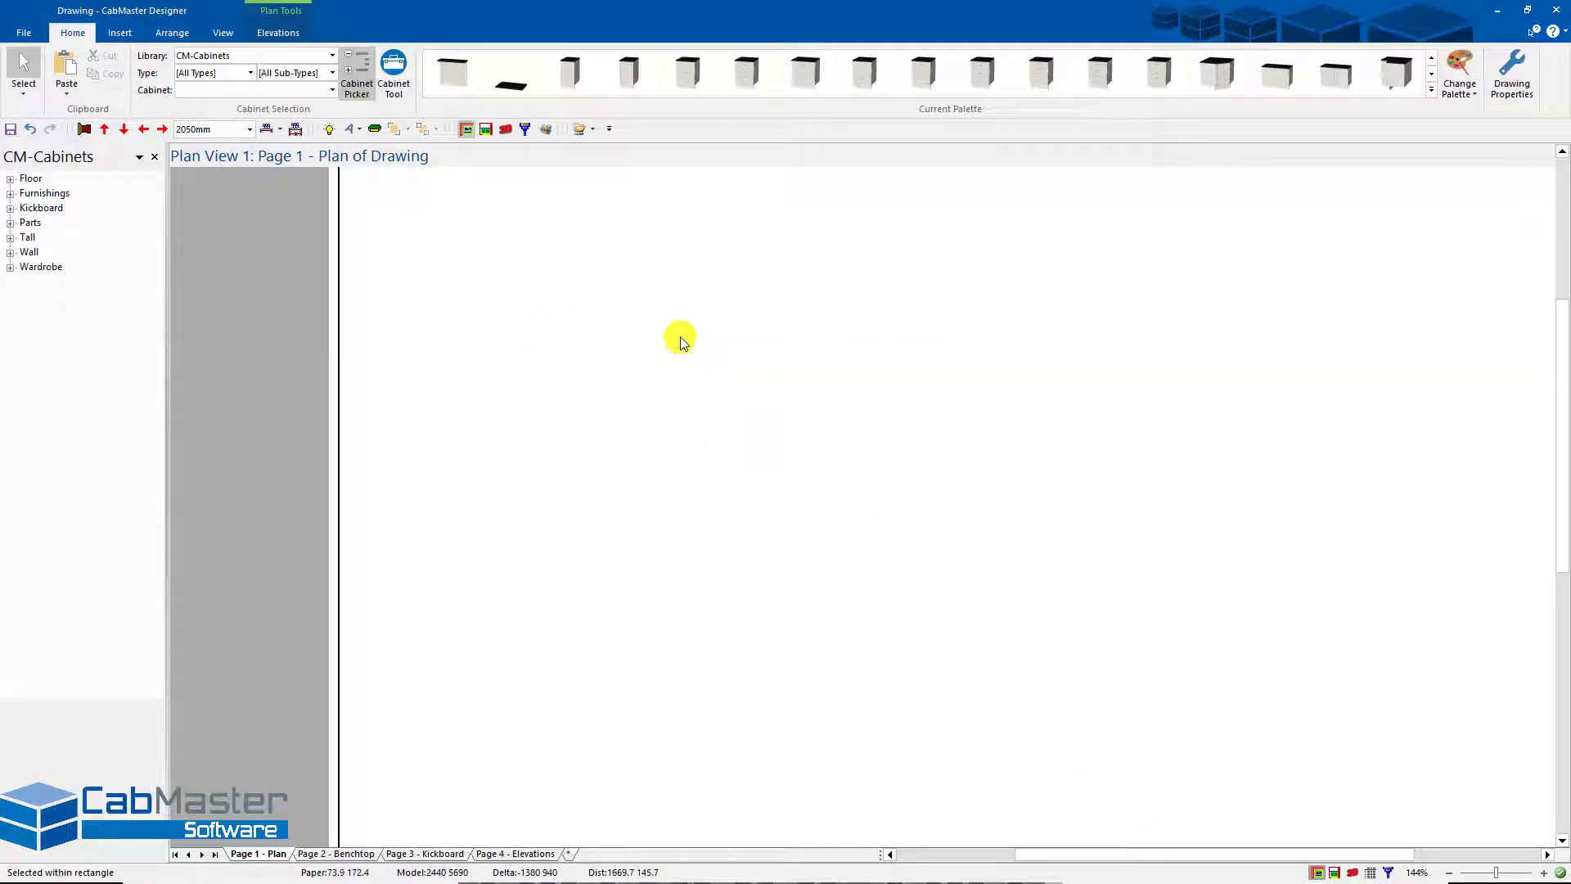
- Draw an L-shaped wall run with a vertical leg of about 2120 mm and a horizontal leg of about 3050 mm
left_click(85, 129)
left_click(552, 640)
left_click(532, 335)
double_click(989, 343)
left_click(28, 72)
- In the L-shaped wall's height settings, choose edge 2 and make its top sloped
double_click(833, 329)
left_click(764, 447)
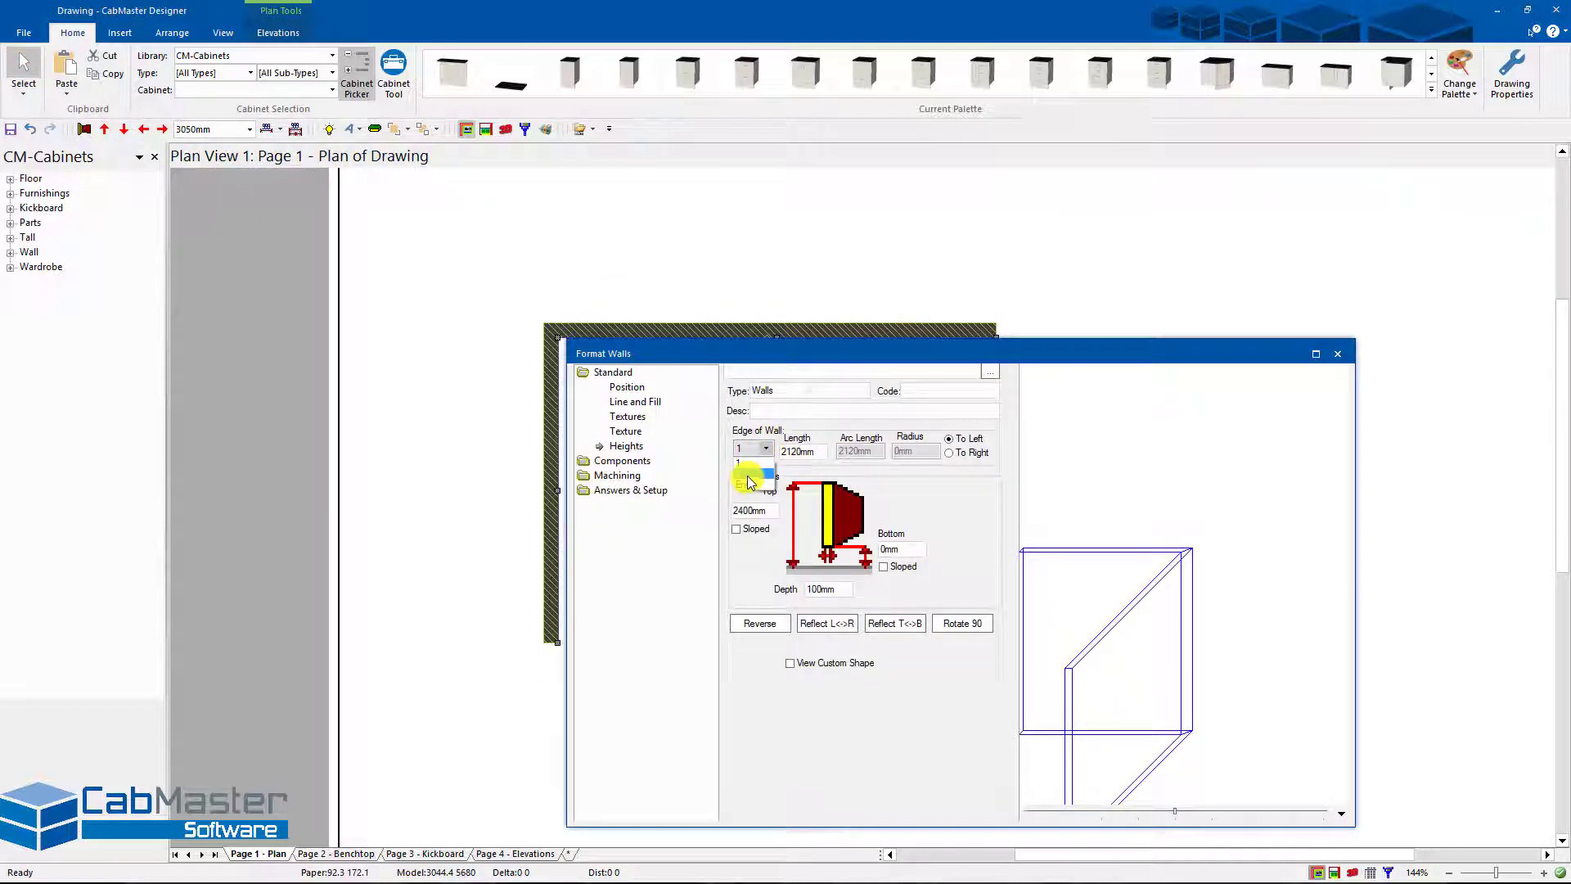
left_click(748, 474)
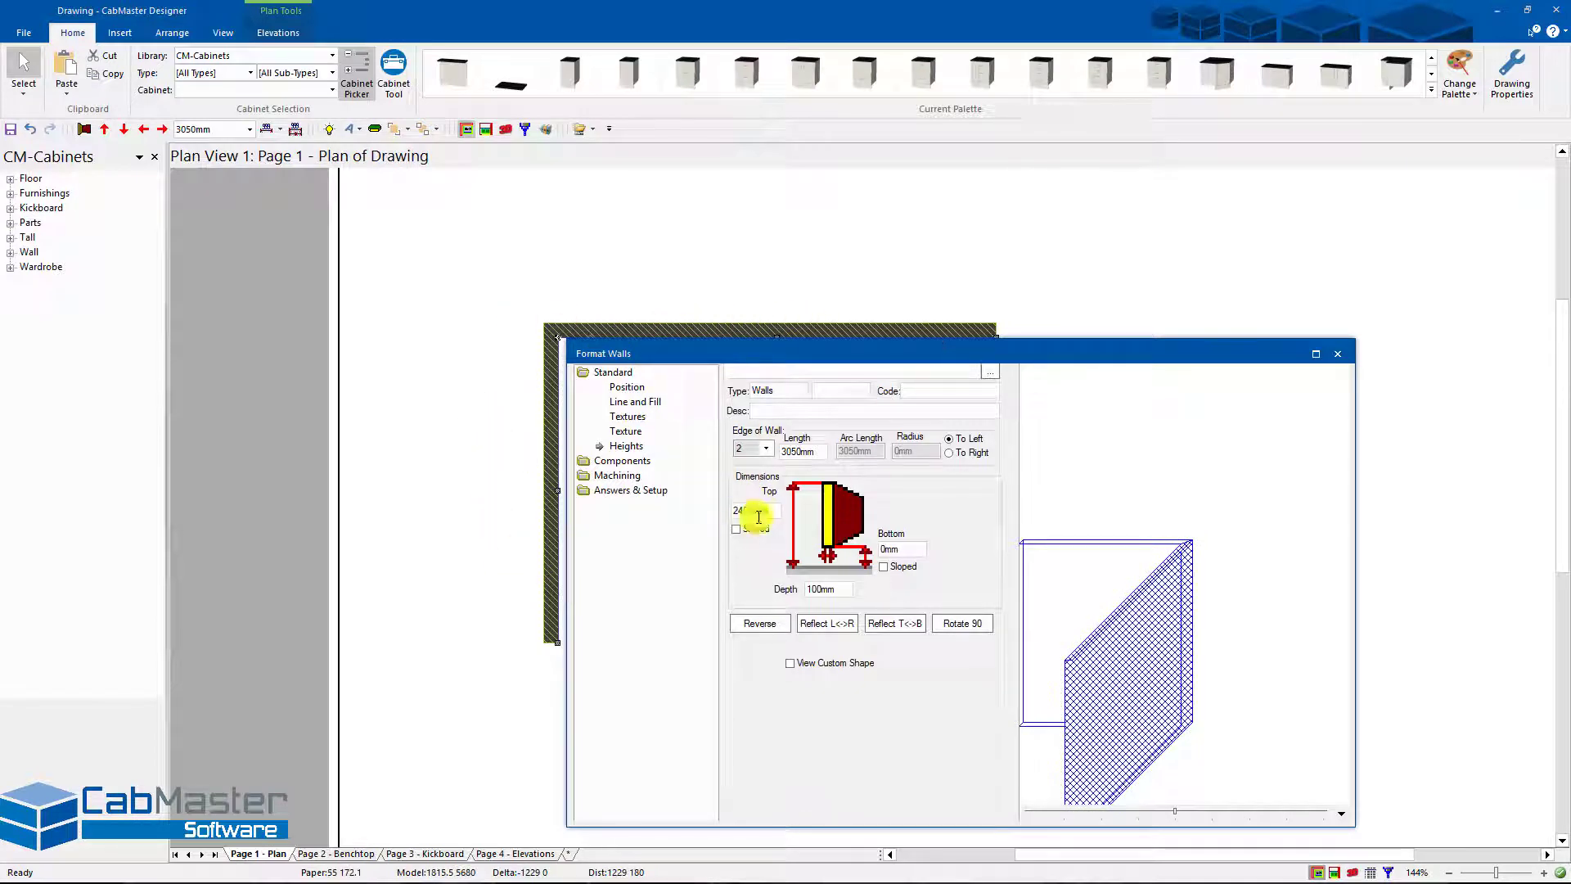
left_click(735, 529)
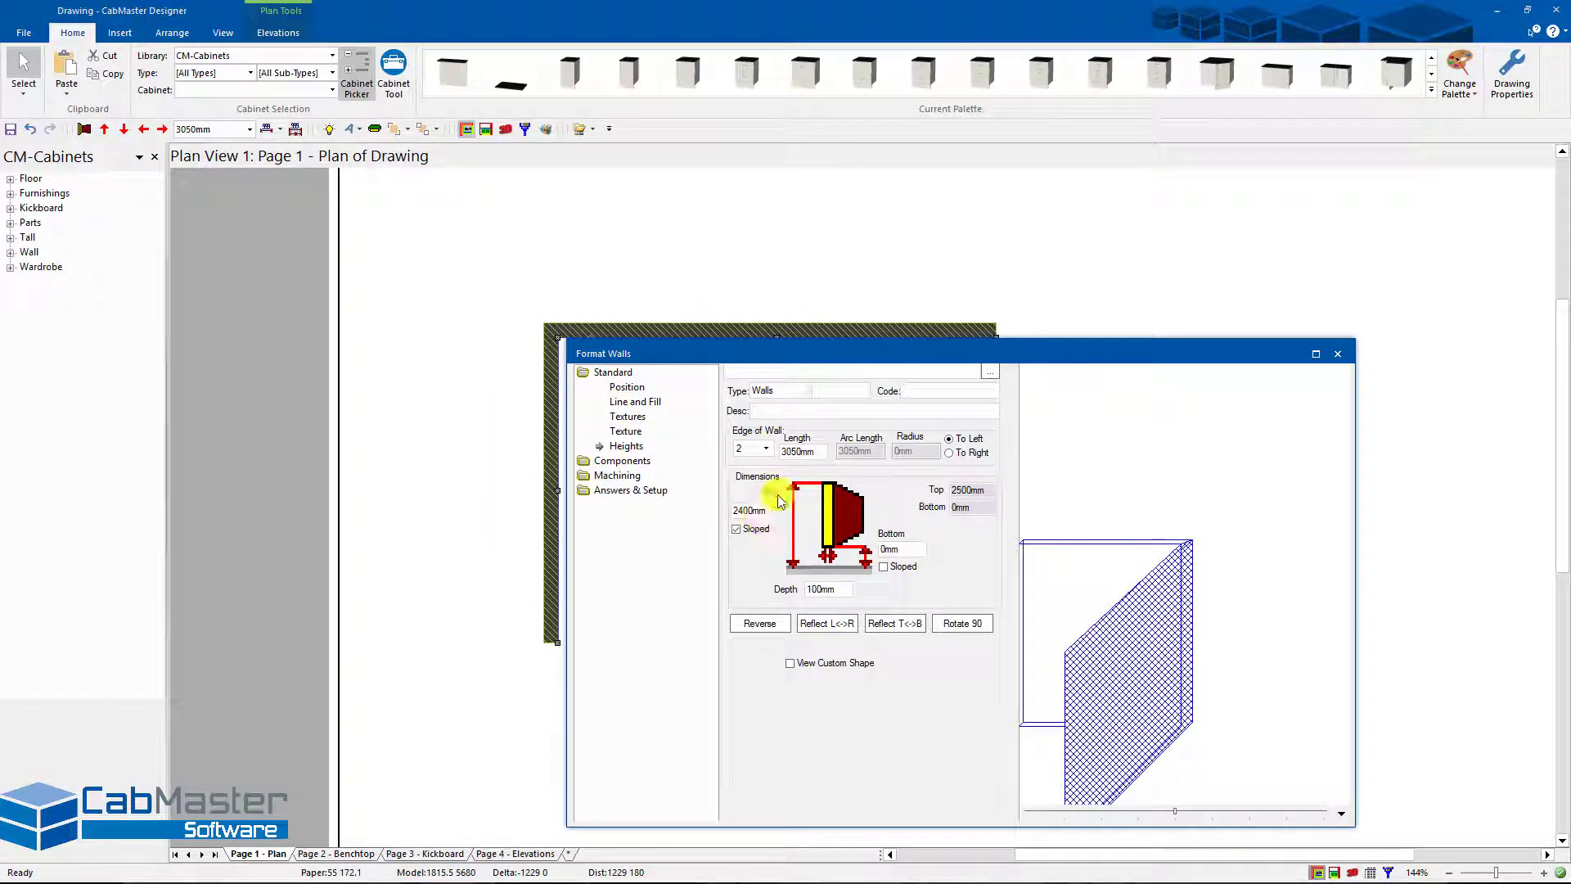
- Set the top height at the End of the L-shaped wall to 2100 mm and inspect the walls in 3D
left_click(764, 450)
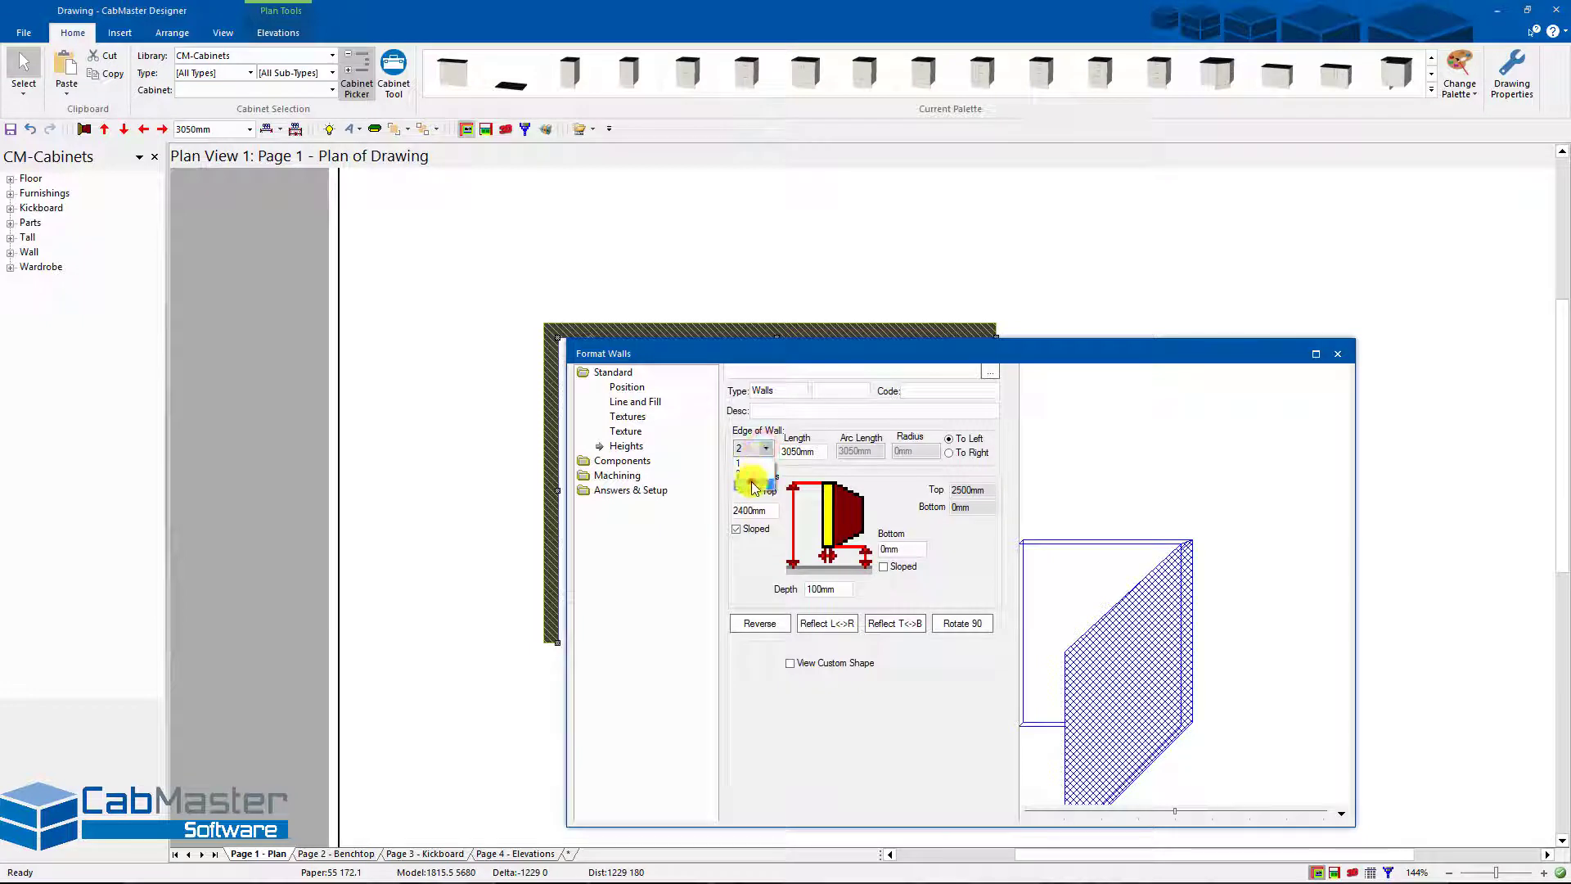
left_click(753, 486)
double_click(737, 512)
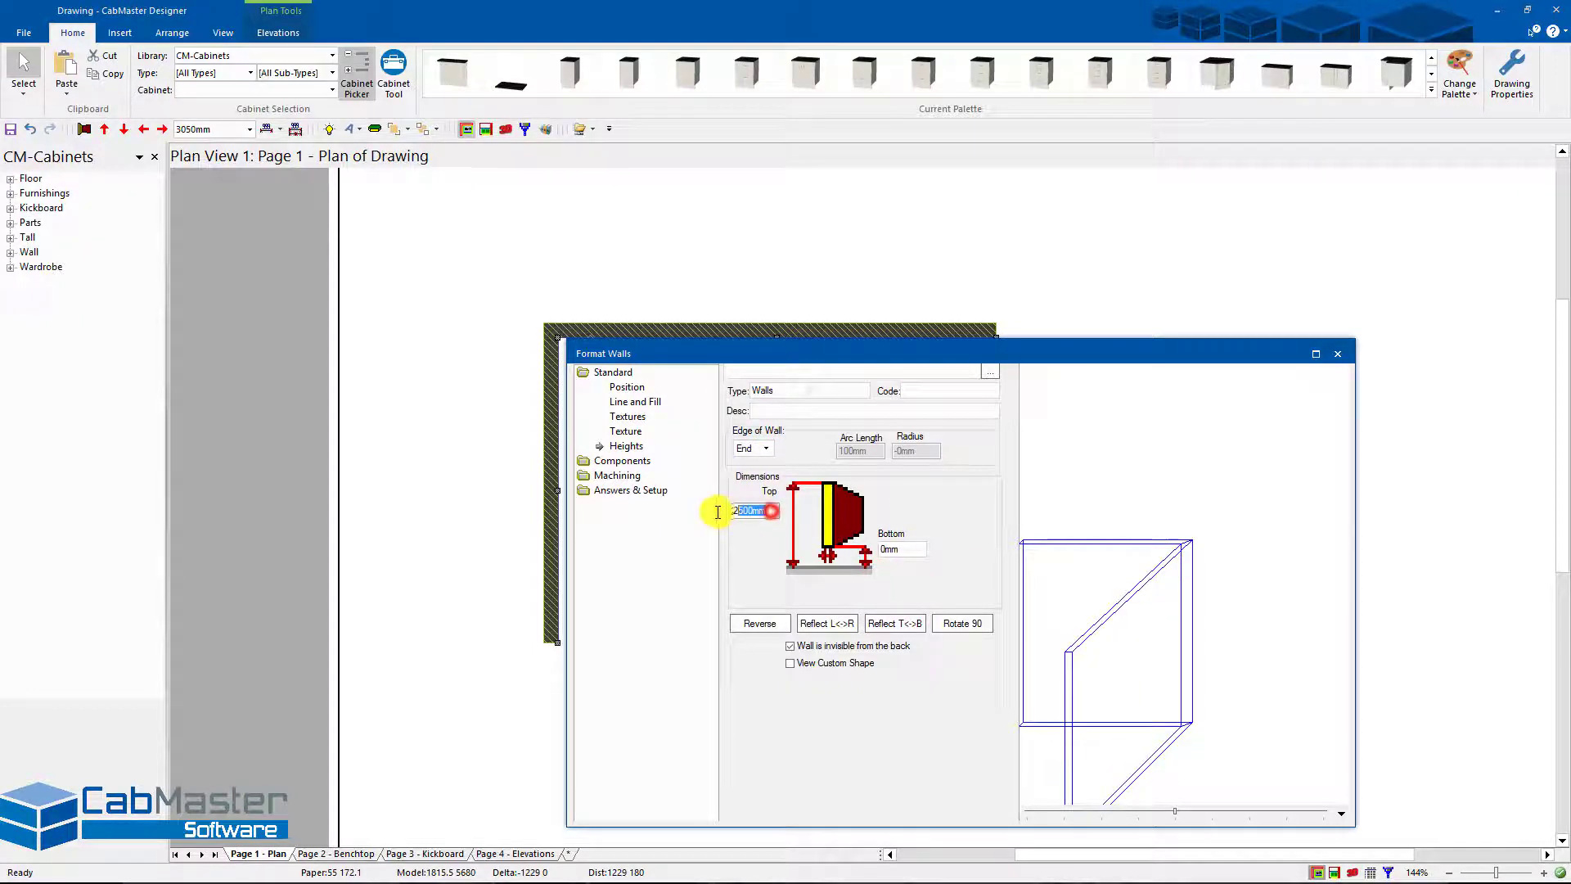
type("2100")
key("Tab")
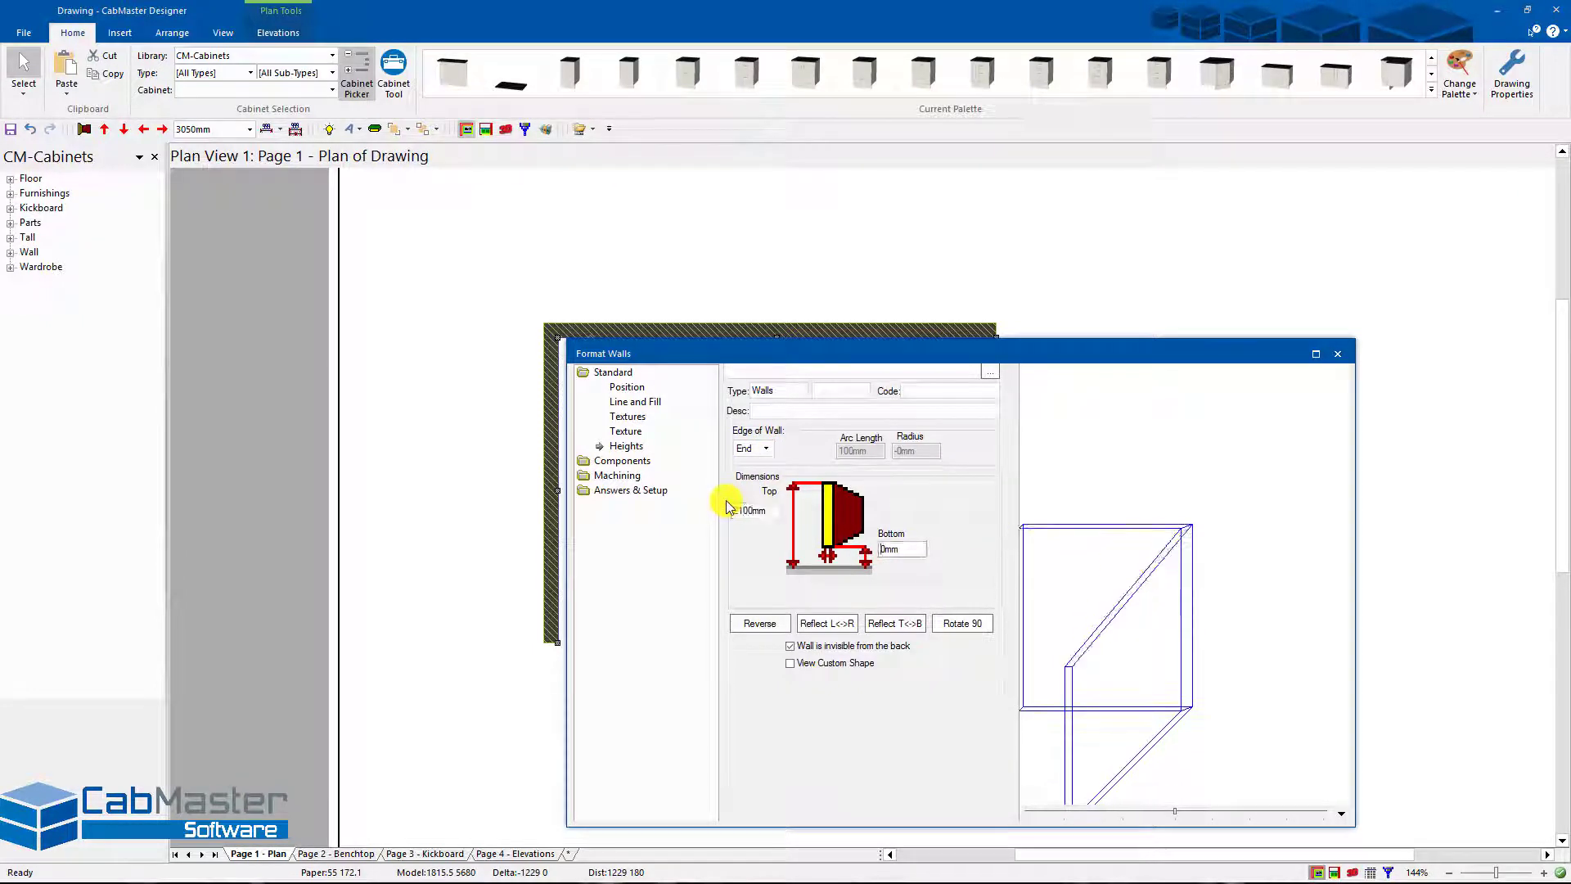
left_click(1337, 354)
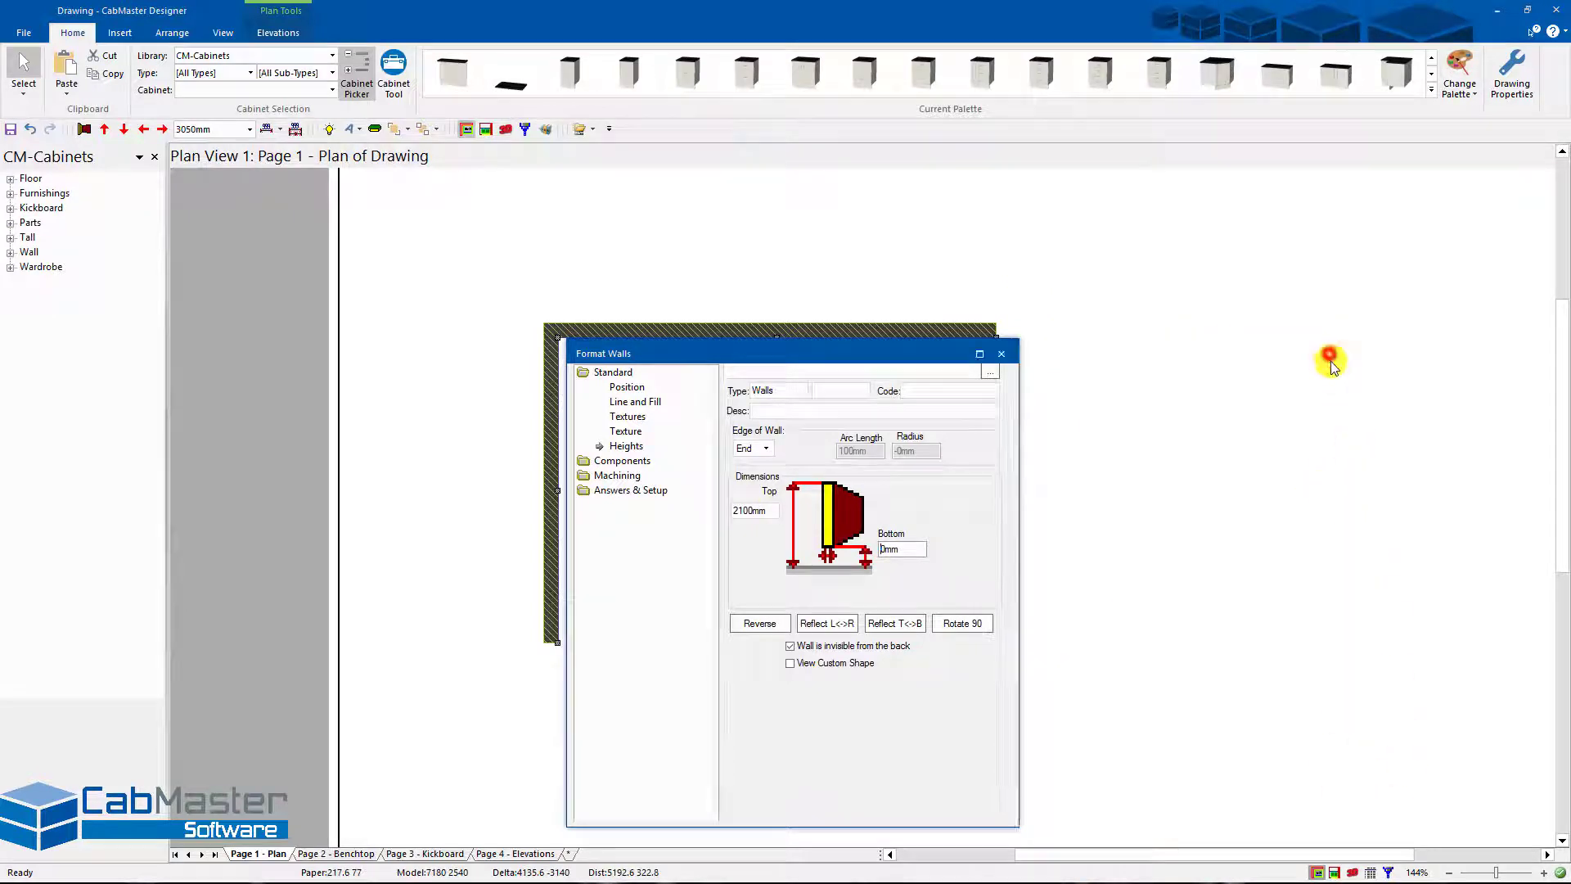
left_click(1351, 872)
left_click_drag(635, 520, 499, 284)
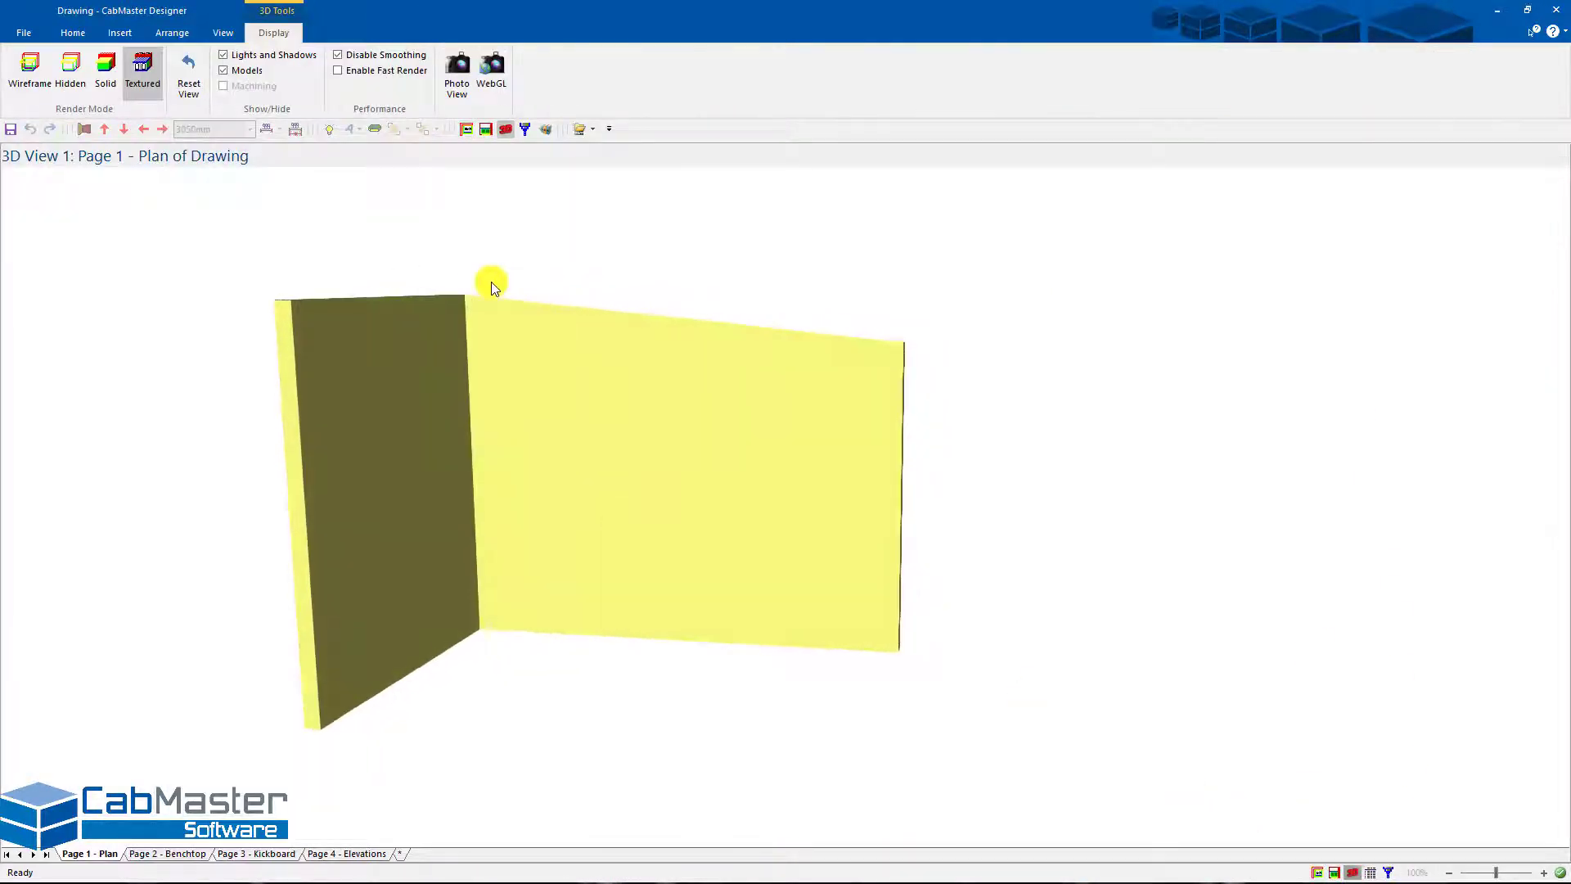
left_click_drag(824, 392, 1182, 736)
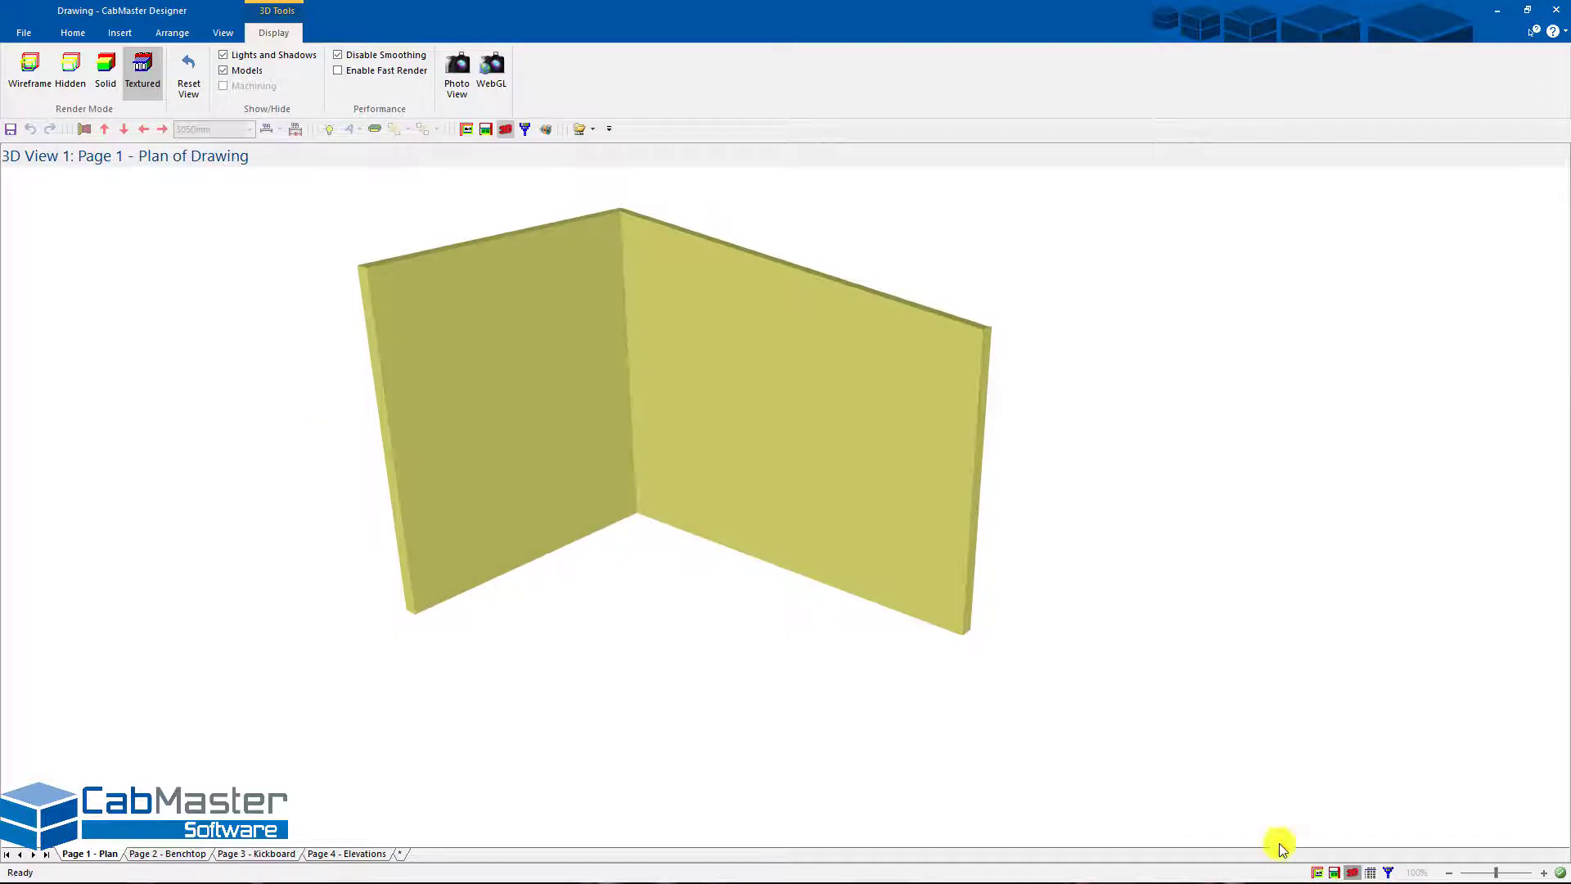
- Back in plan view, set the top height of wall edge 1 to 1200 mm and make its top sloped
left_click(1319, 871)
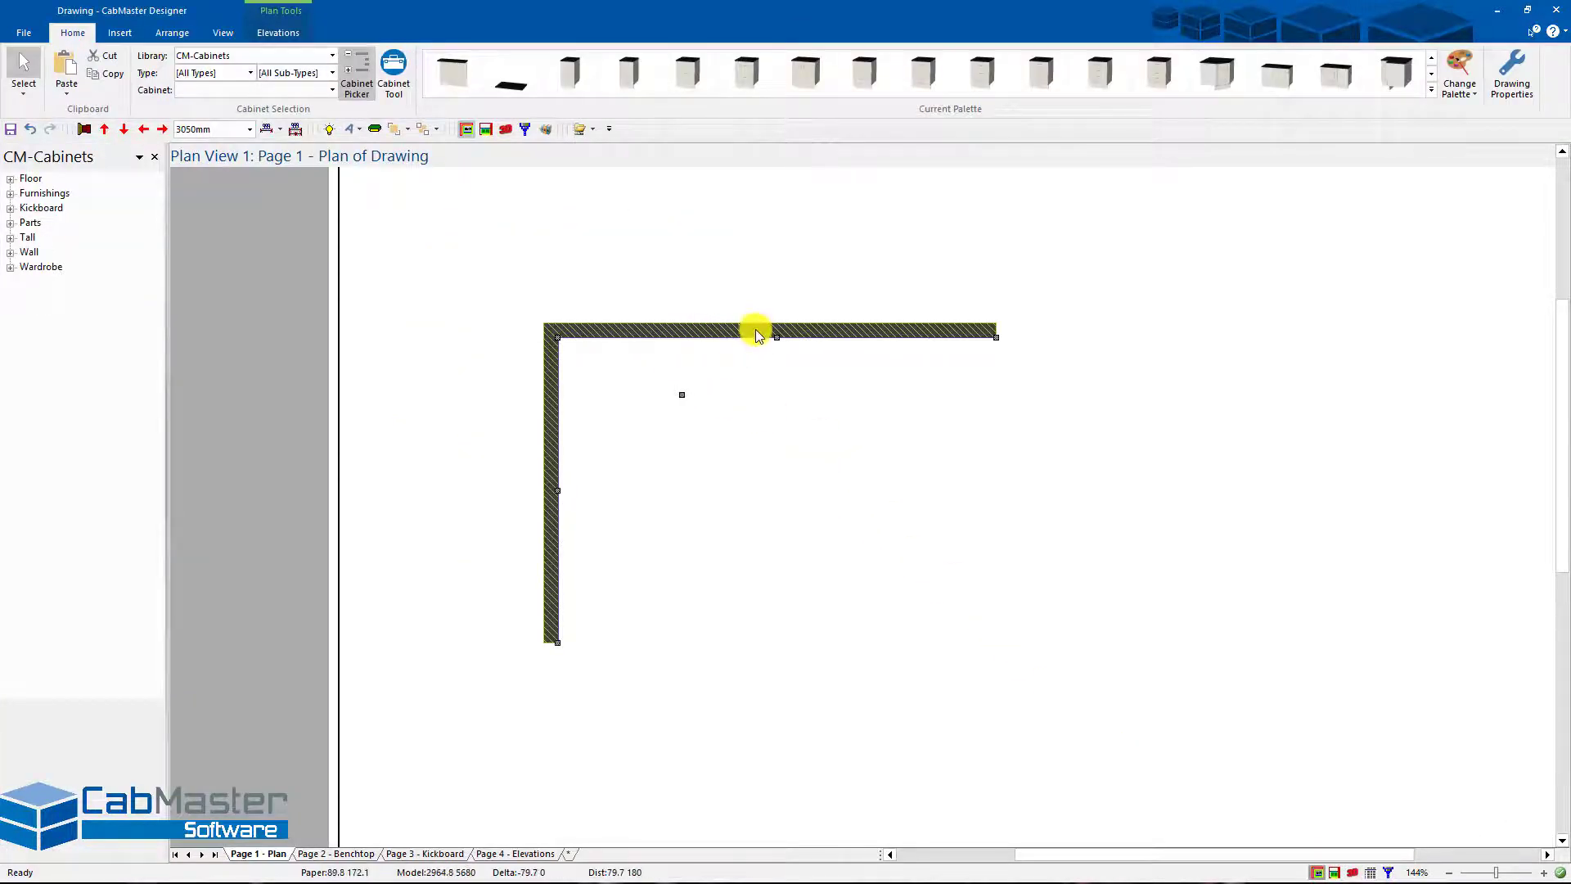
double_click(755, 330)
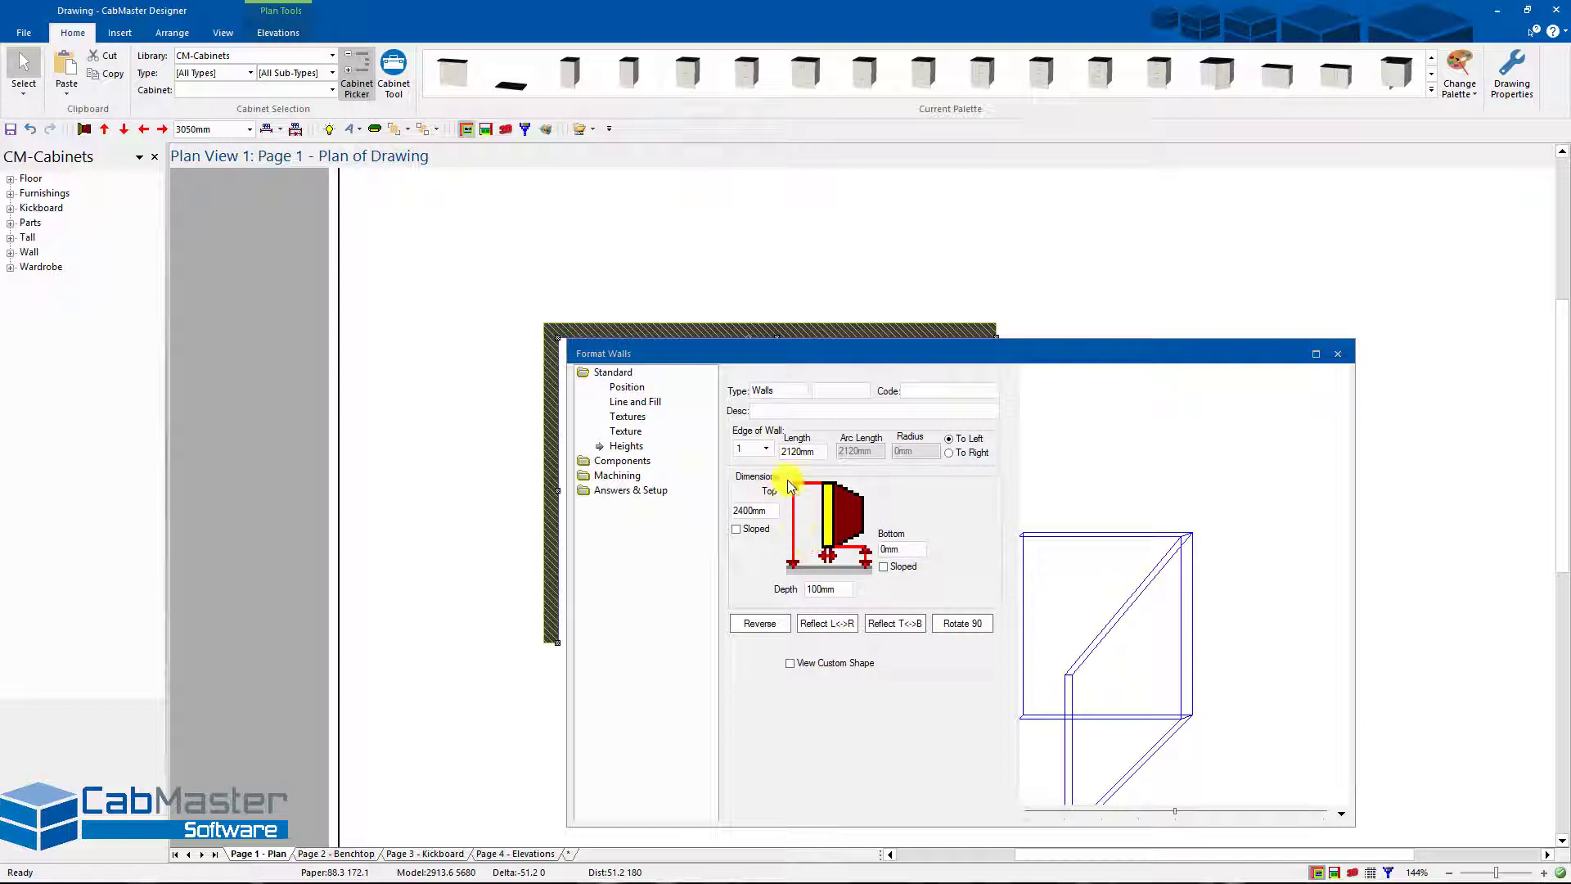
left_click(765, 510)
type("120")
key("Tab")
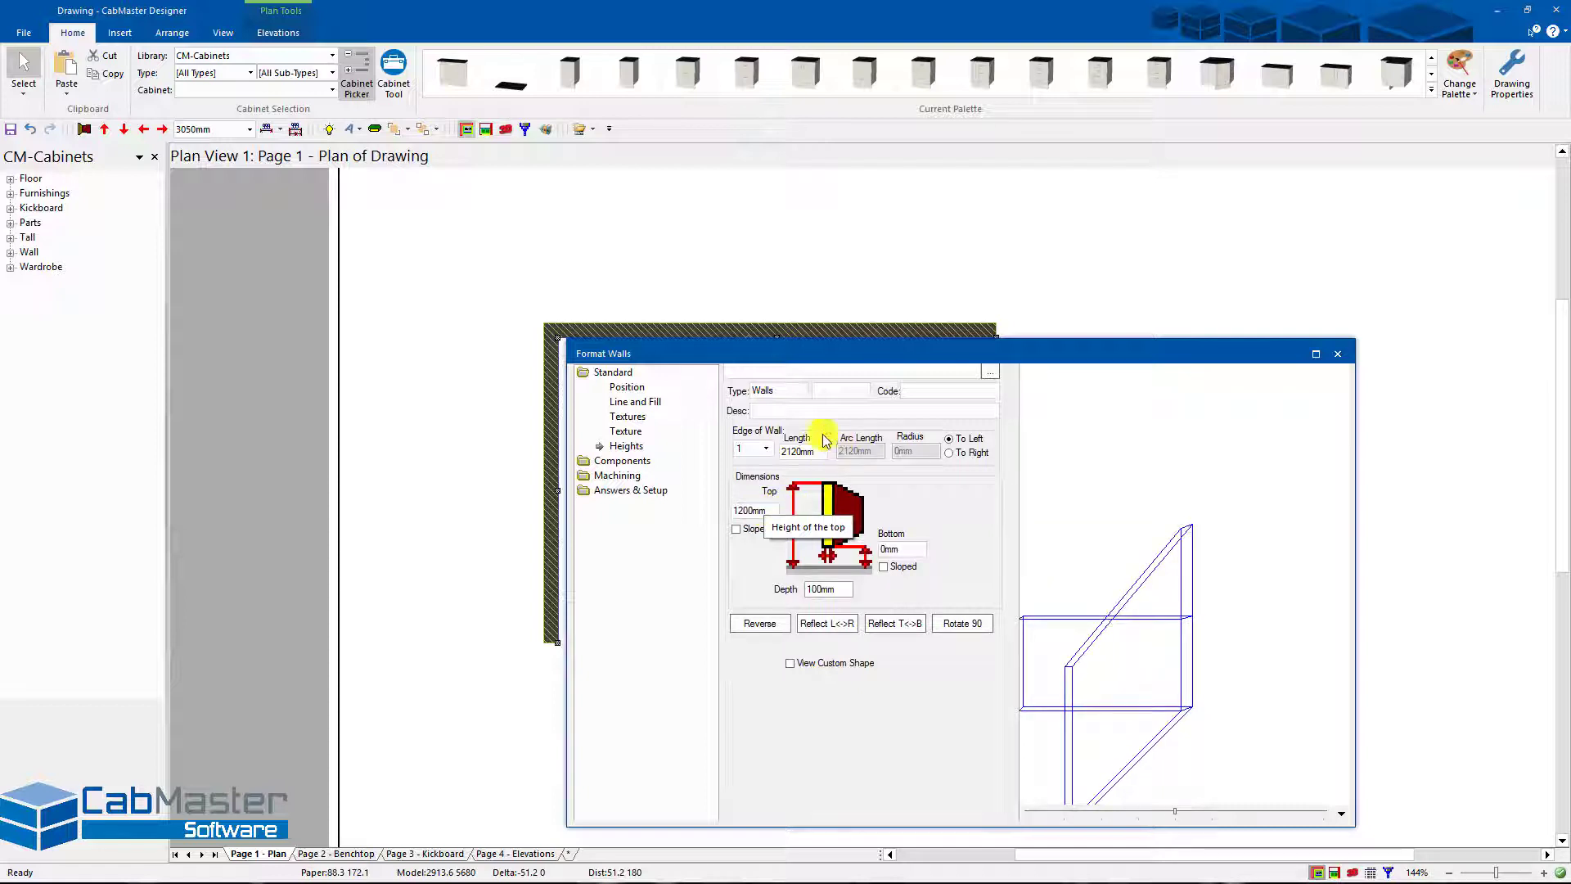
left_click(736, 528)
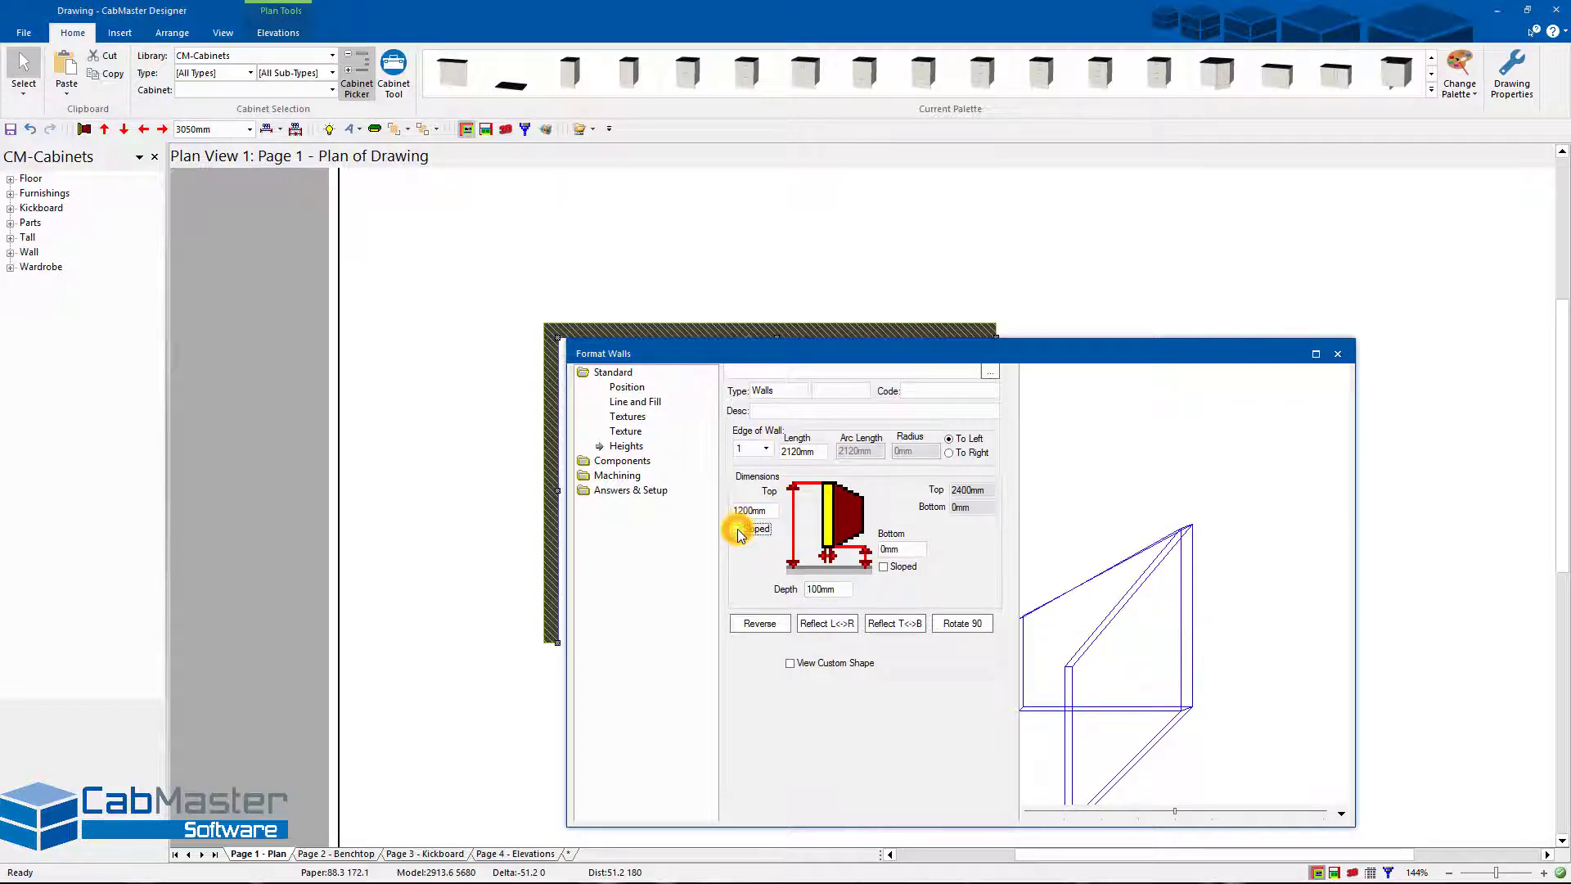
- Review the height settings of edge 2 and the End, and examine the sloped walls in 3D from several angles
left_click(768, 449)
left_click(748, 473)
left_click(768, 448)
left_click(748, 491)
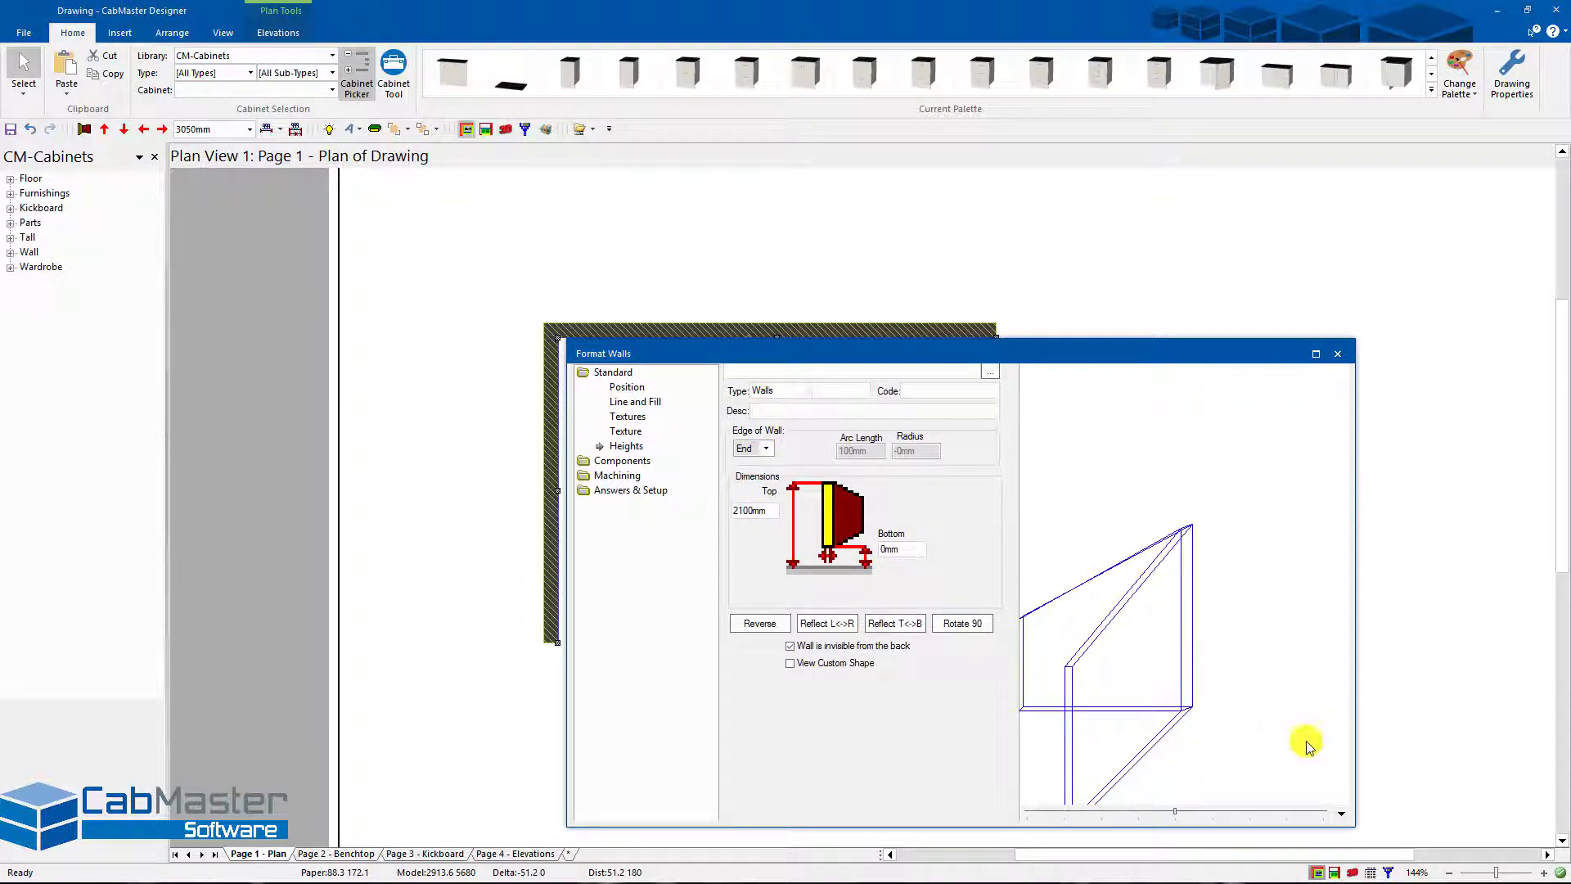
left_click(1337, 353)
left_click(1352, 872)
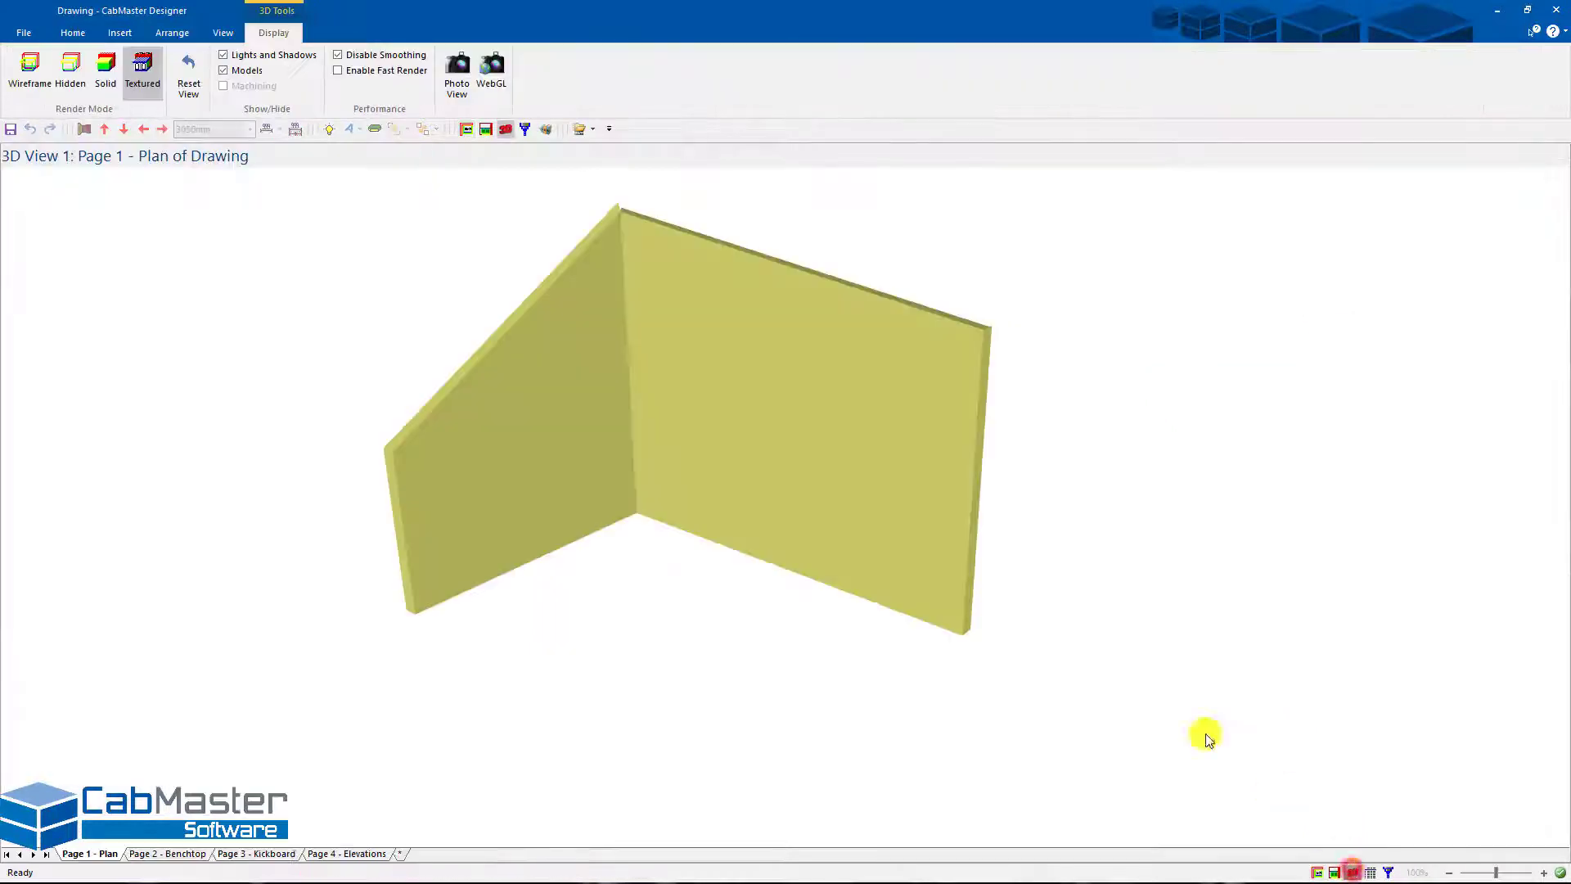
left_click_drag(414, 509, 603, 489)
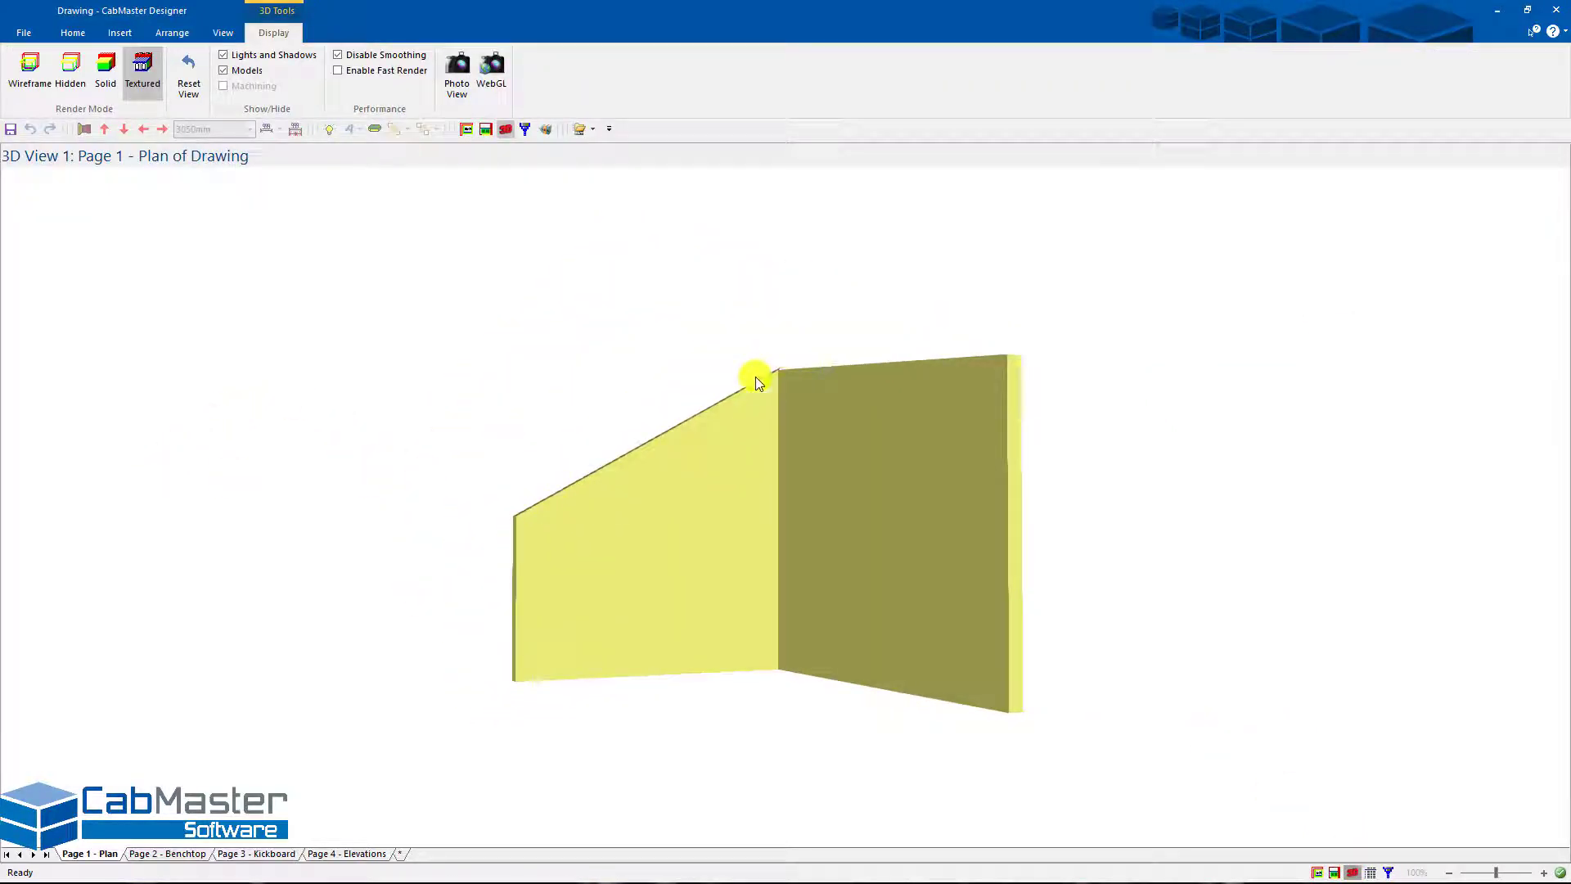
mouse_move(775, 376)
left_mouse_down()
mouse_move(1150, 502)
mouse_move(806, 495)
mouse_move(445, 343)
left_mouse_up()
left_click_drag(788, 464, 1050, 627)
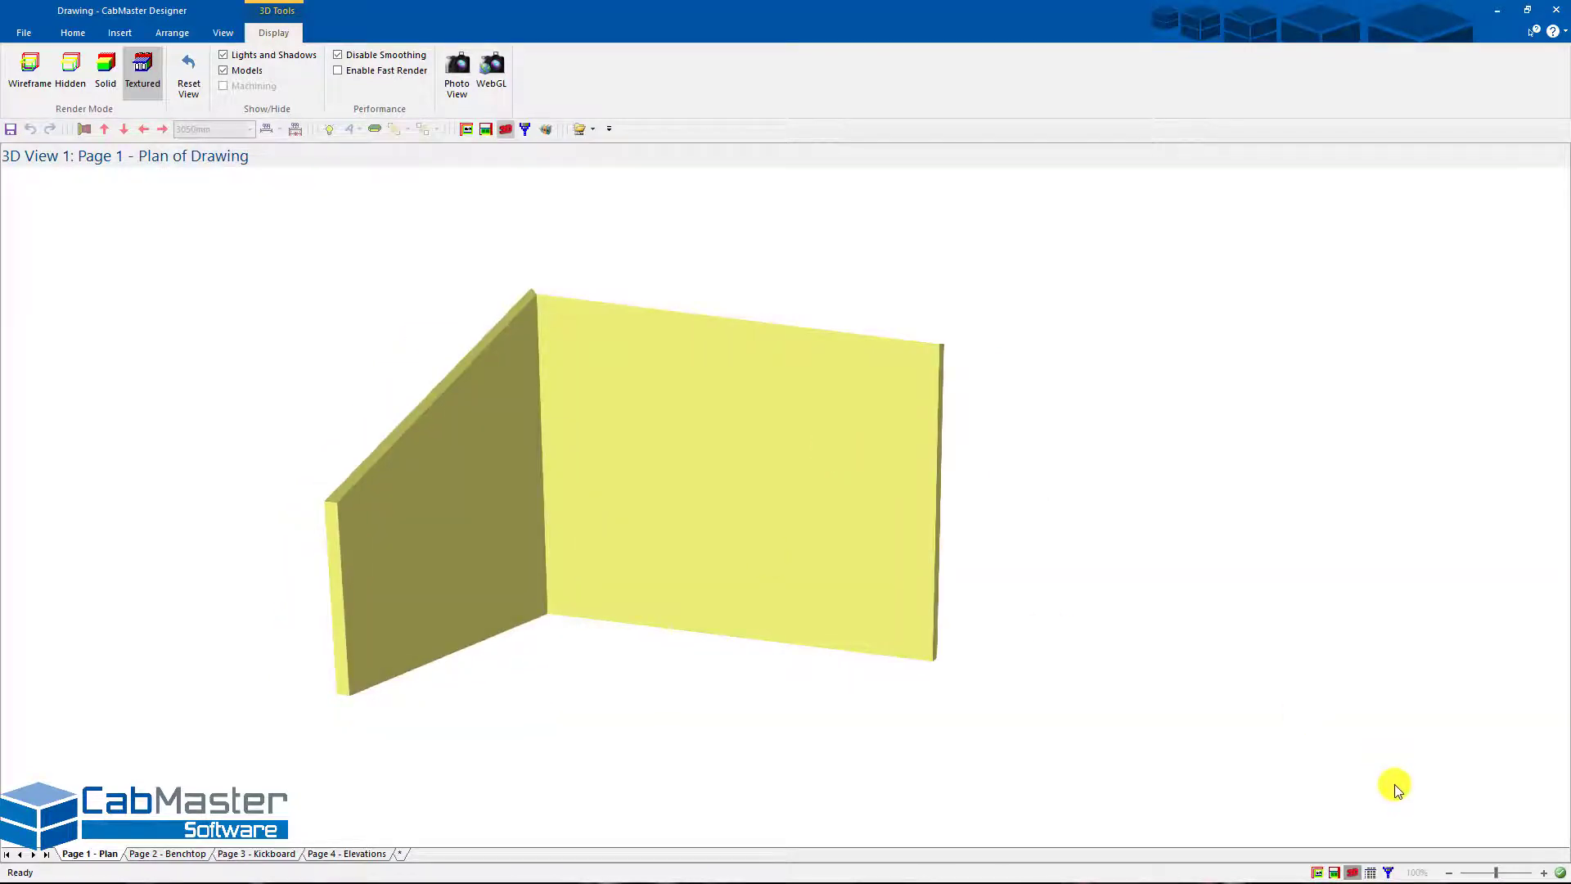
- Return to the plan view and delete the sloped L-shaped wall
left_click(1316, 872)
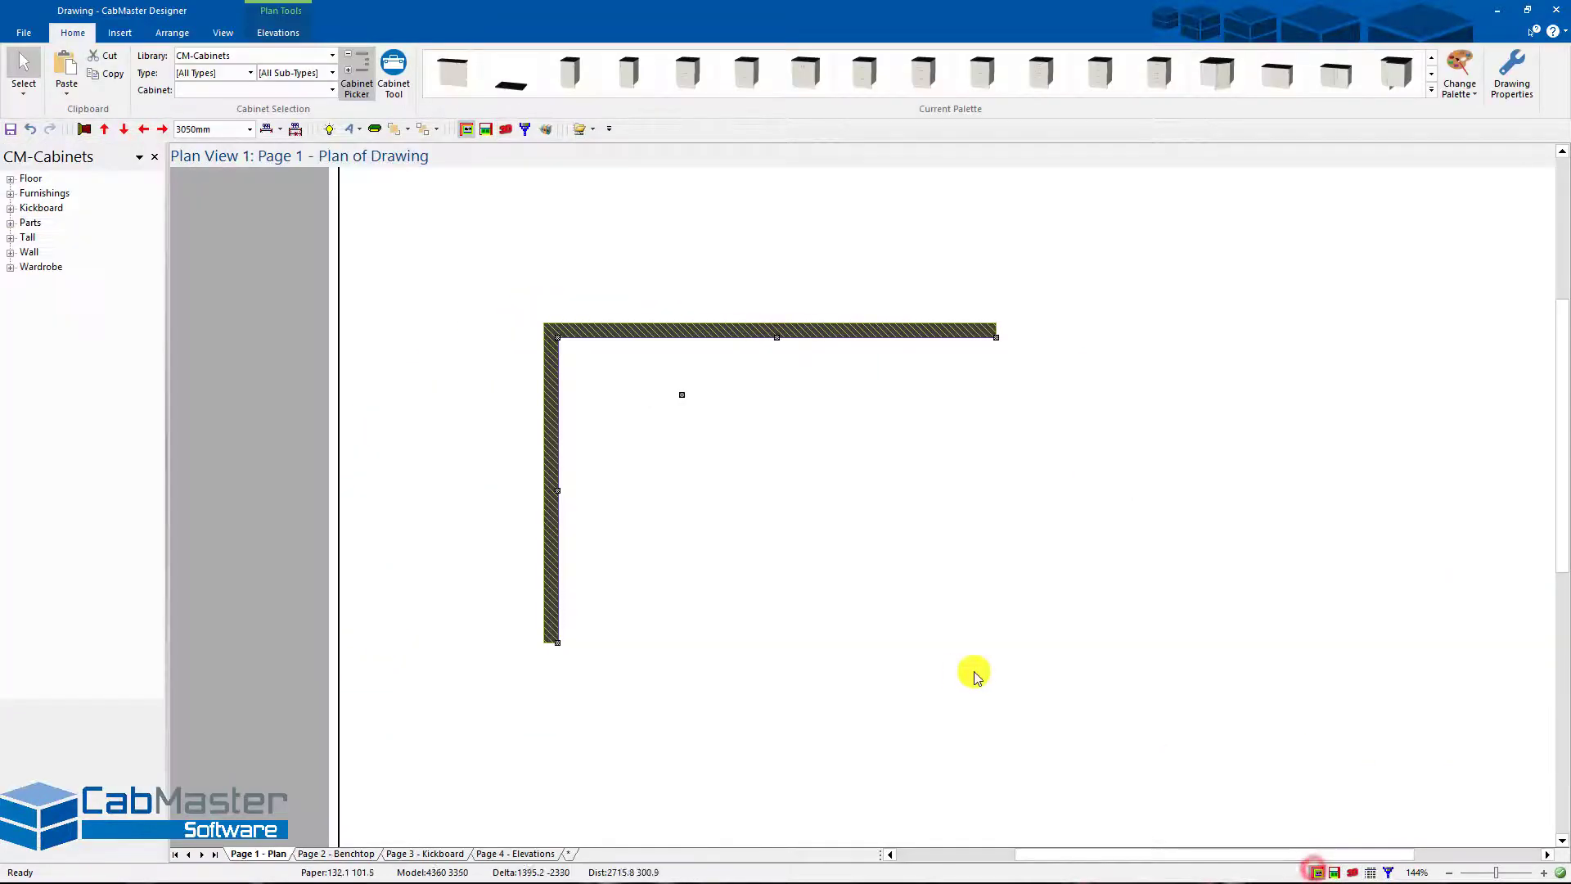
double_click(759, 335)
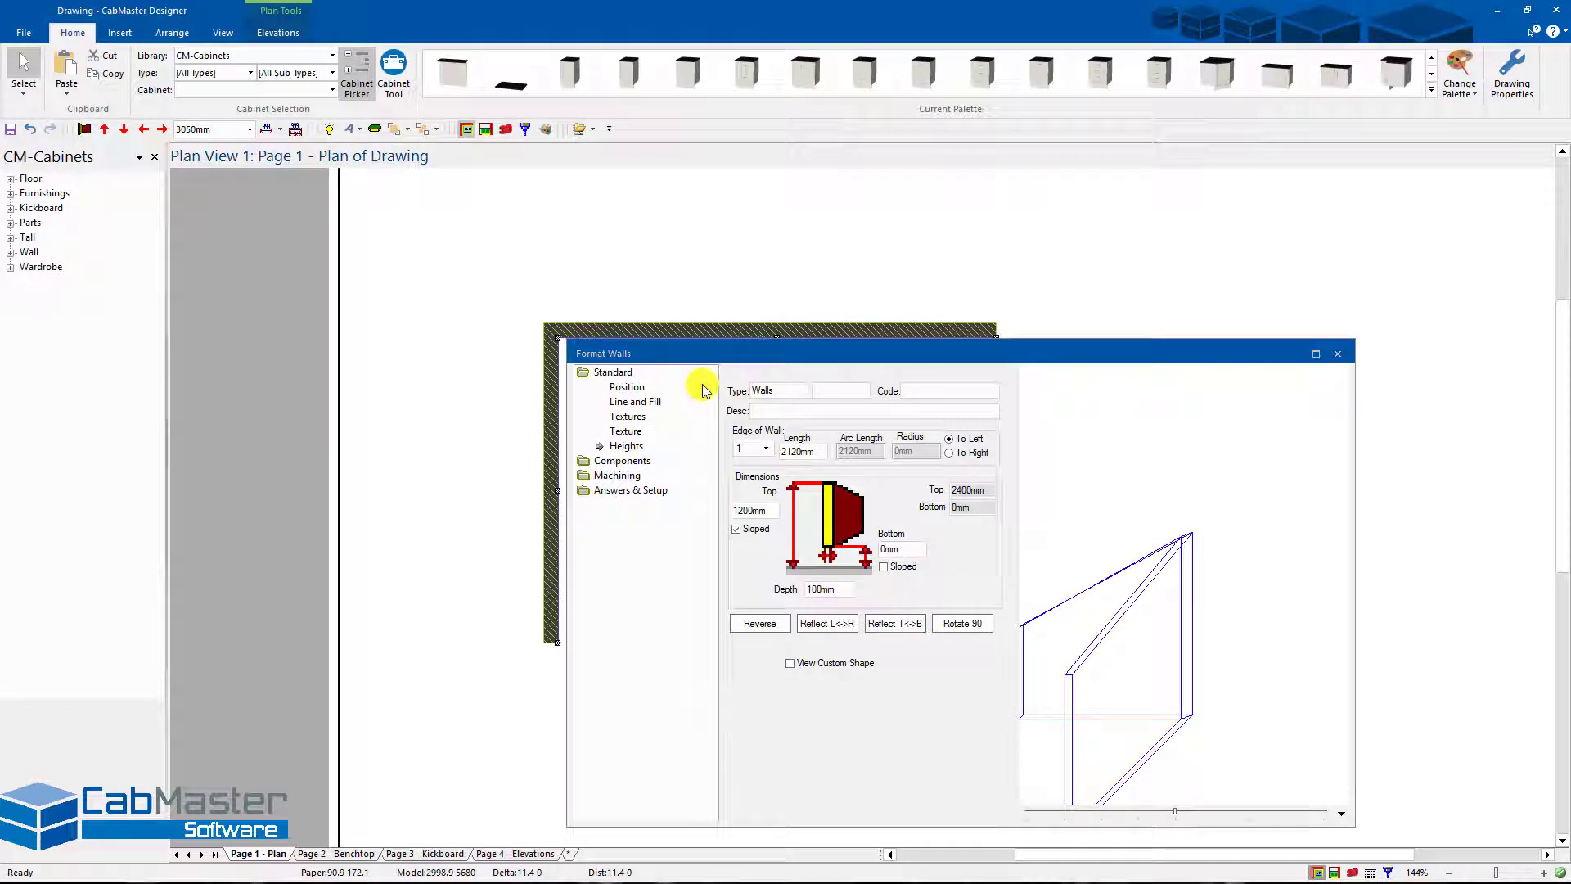
left_click(1339, 354)
left_click_drag(508, 270, 698, 427)
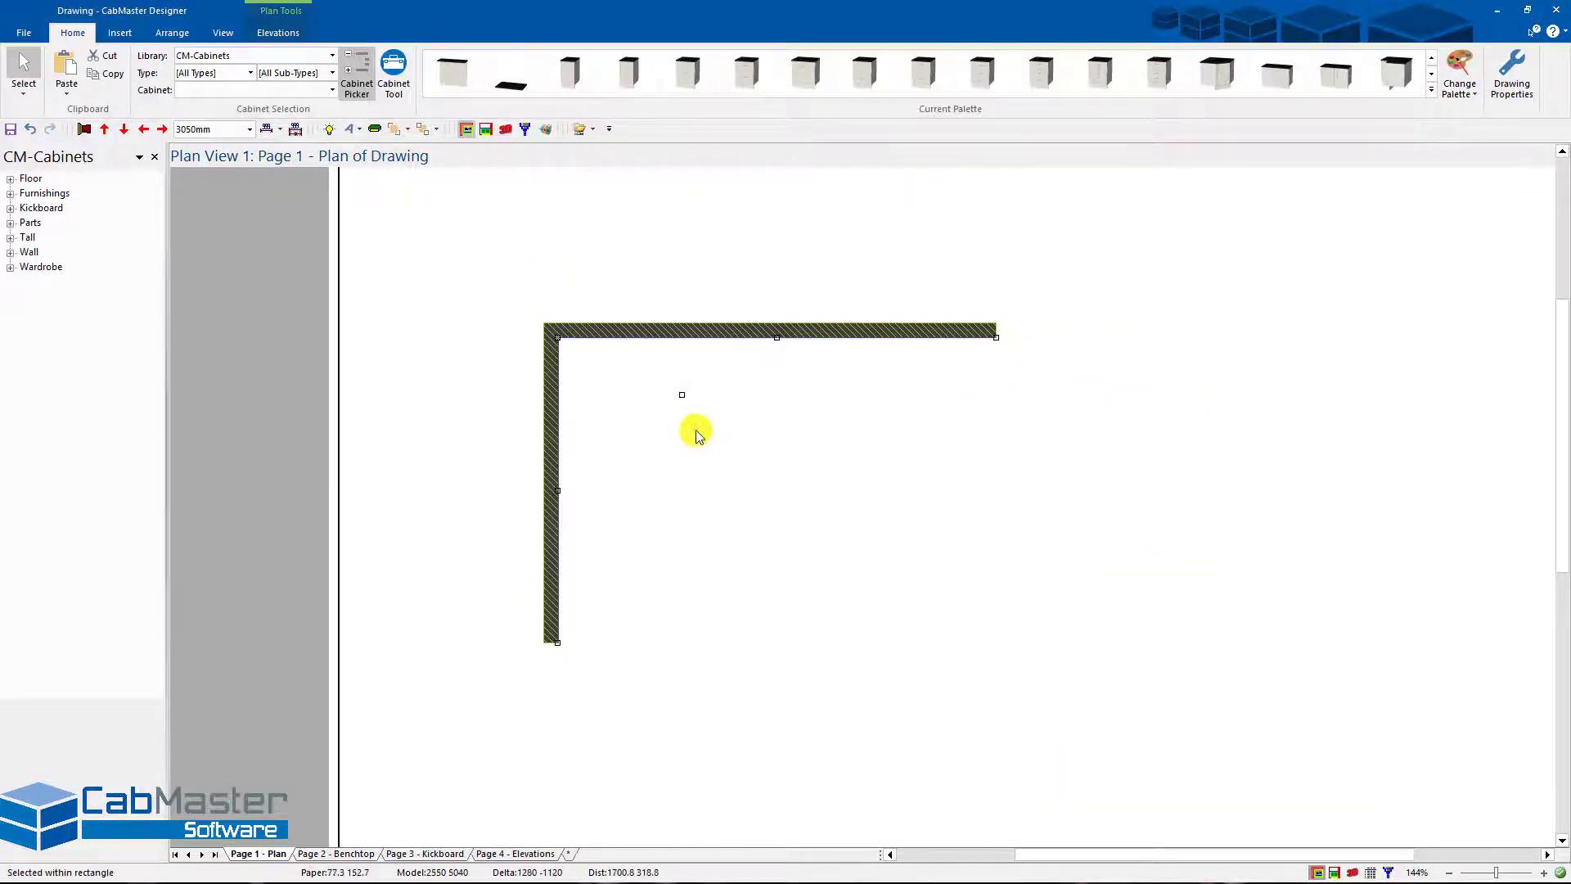
key("Delete")
- Draw a new L-shaped wall with a vertical leg of about 2300 mm and a horizontal leg of about 2880 mm
left_click(83, 128)
left_click(540, 635)
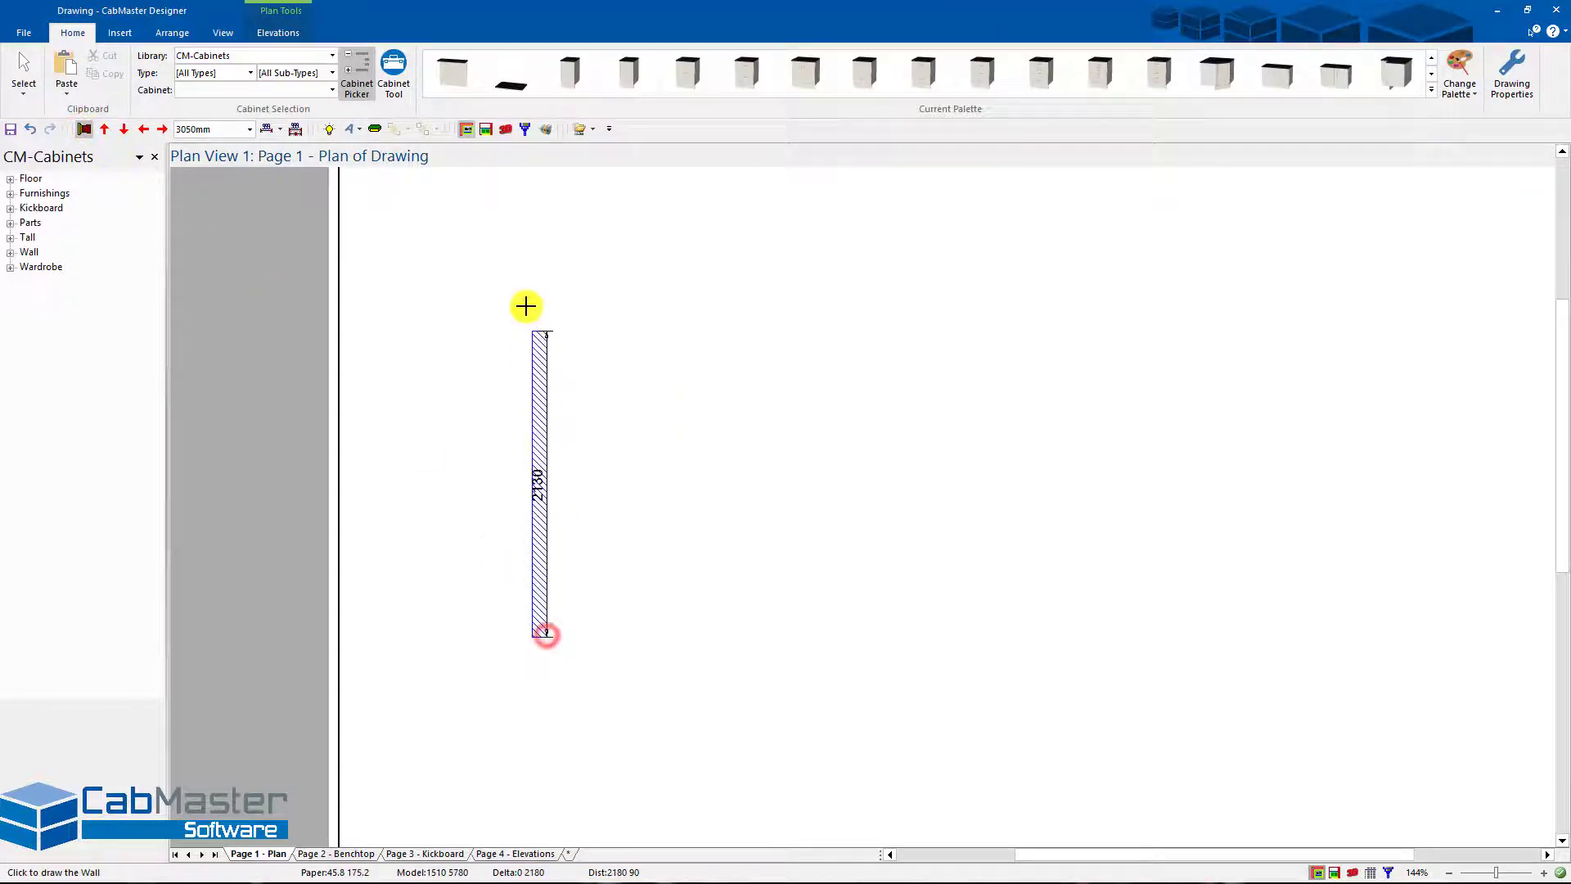
left_click(527, 309)
left_click(960, 337)
left_click(24, 72)
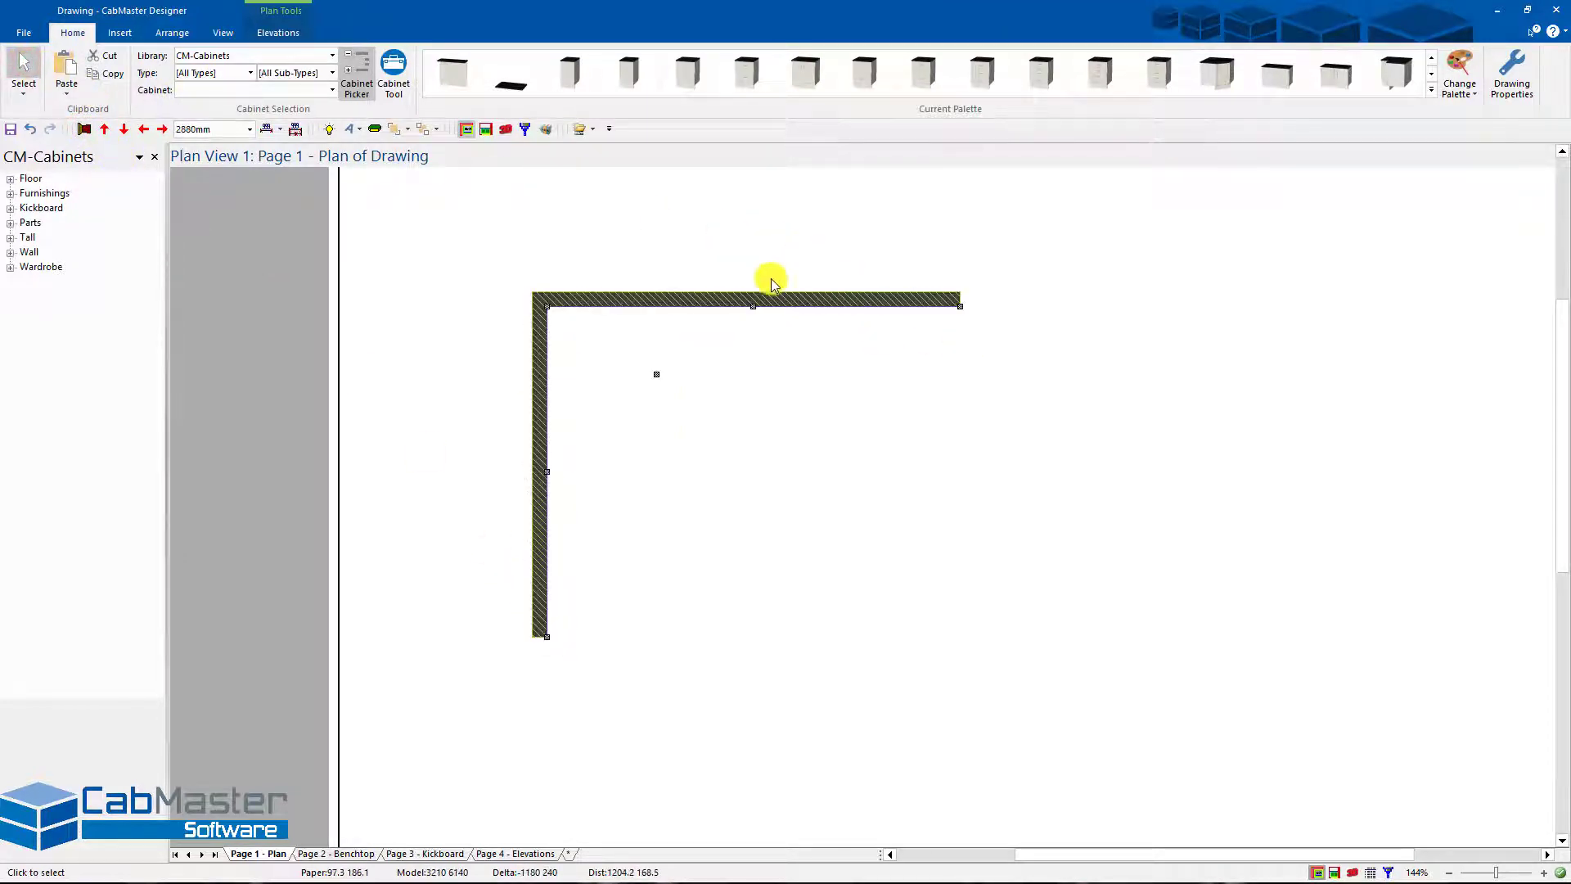
- Review the new wall's Line and Fill, Textures and Texture settings, leaving them as they are
double_click(751, 305)
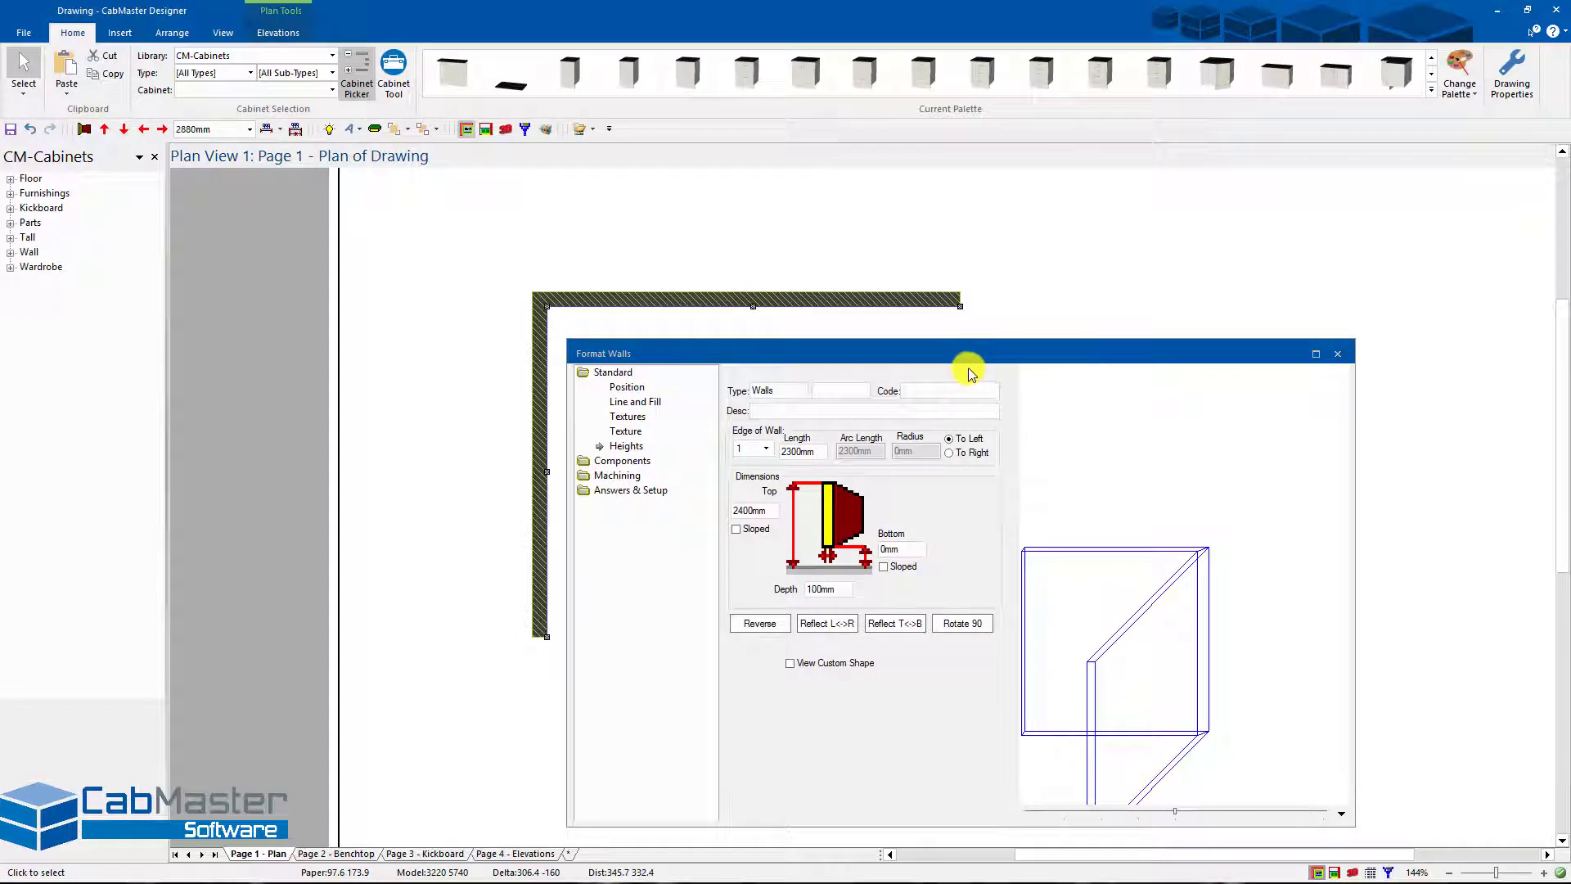
left_click(639, 405)
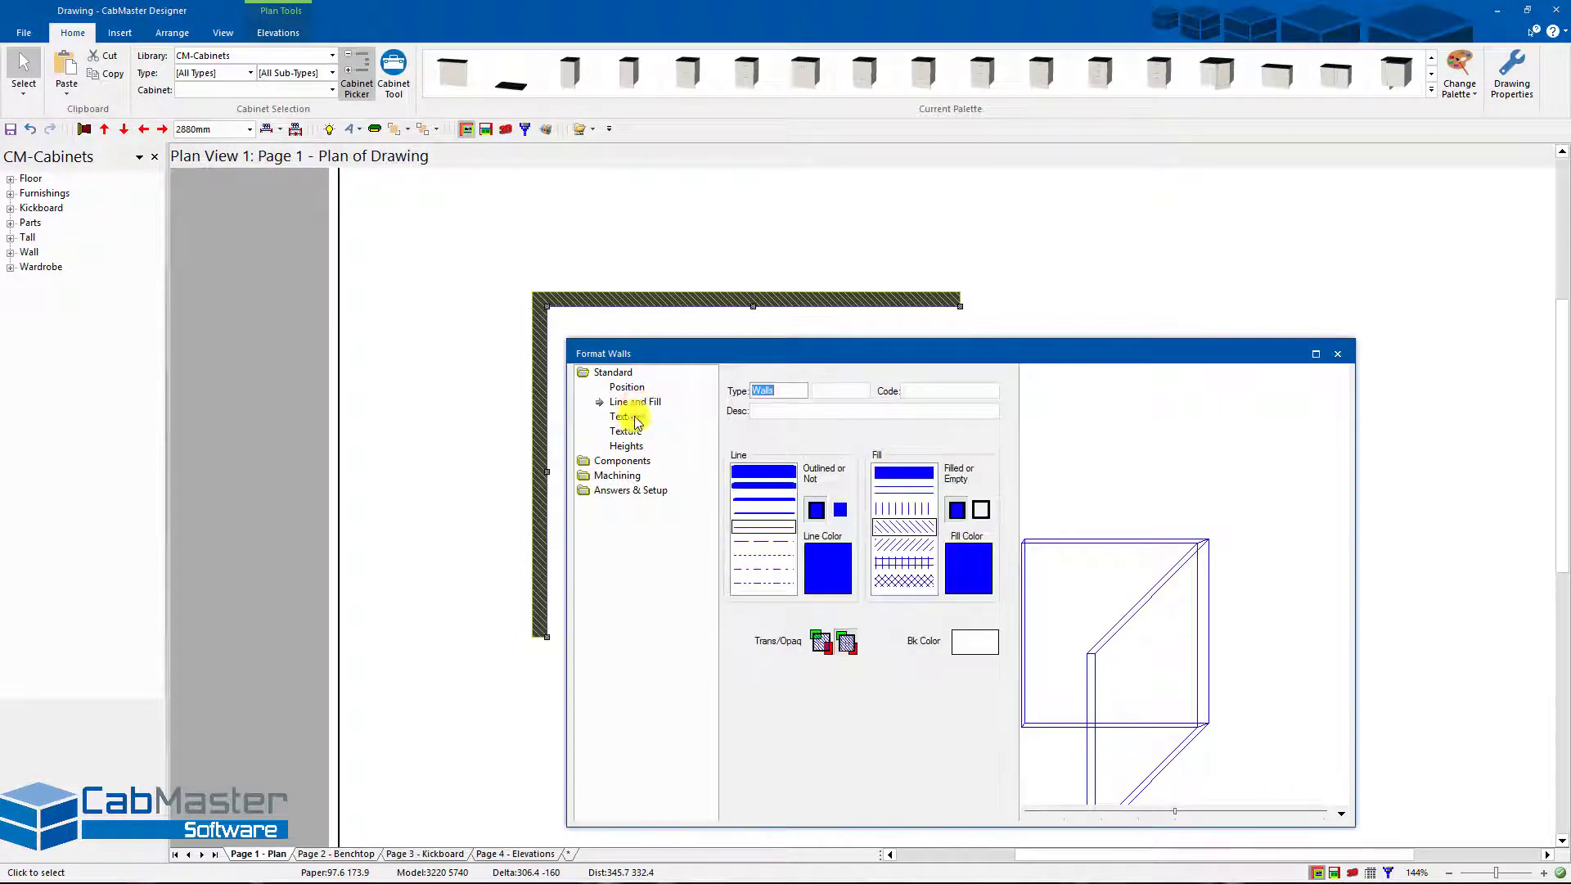
left_click(627, 417)
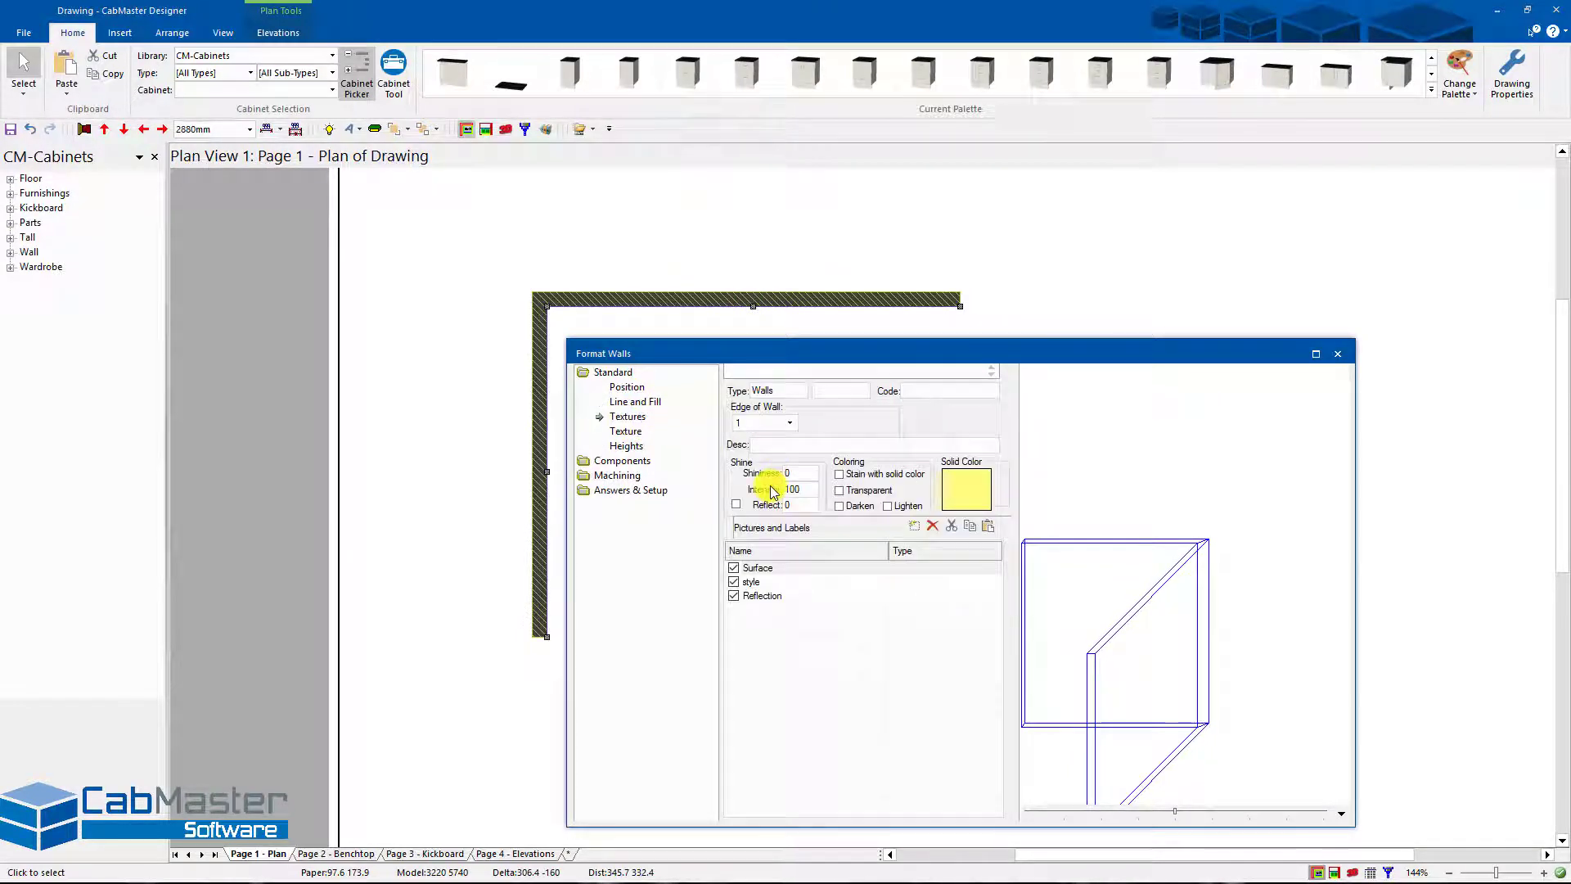
left_click(625, 431)
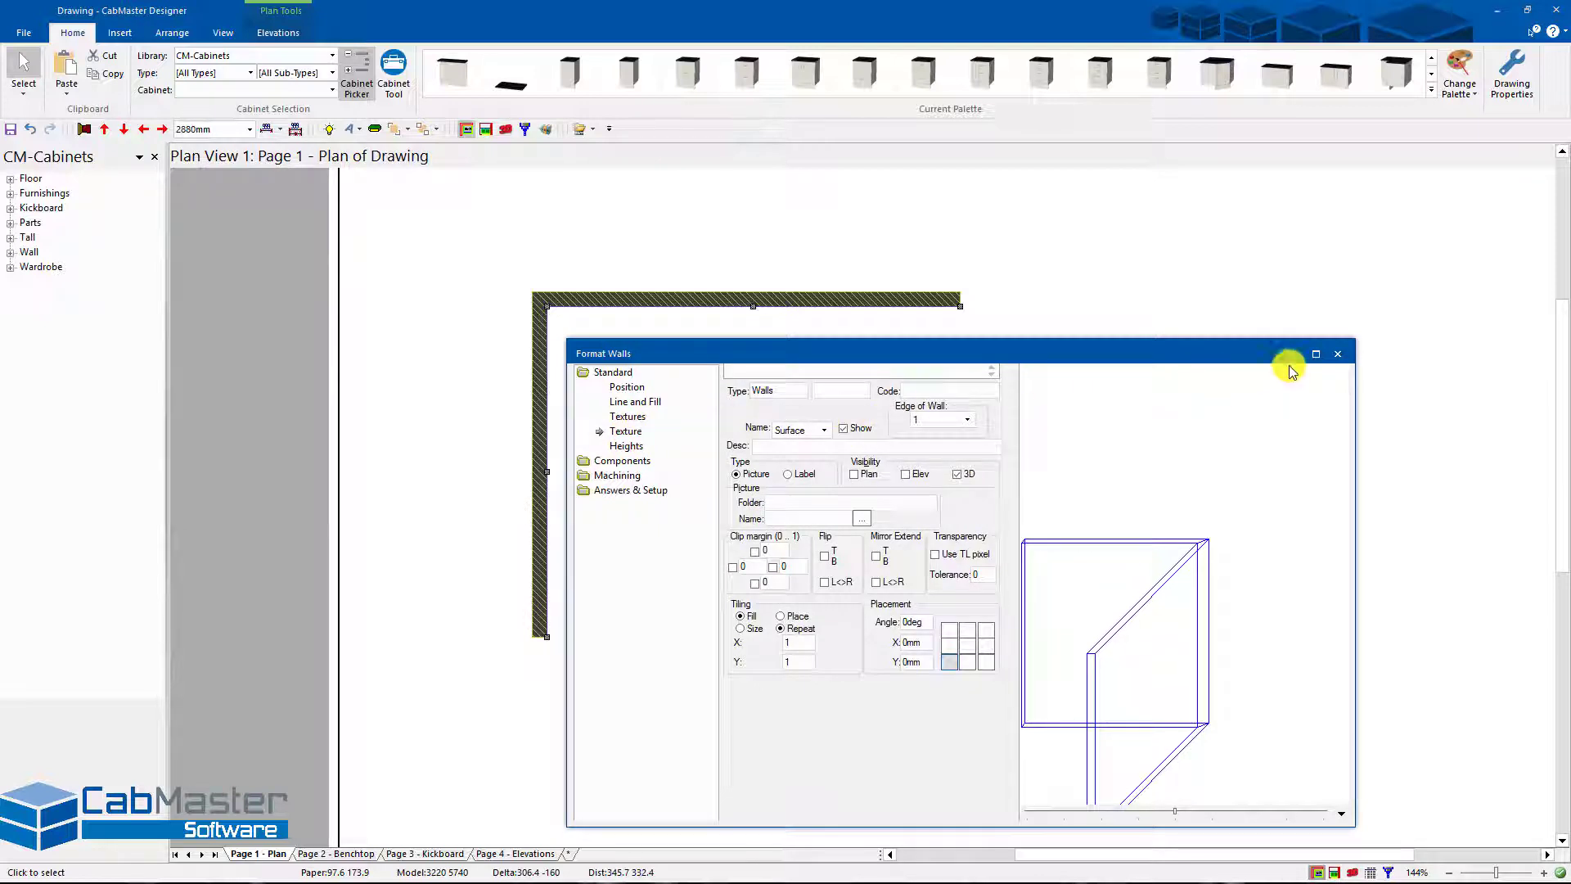
left_click(1338, 357)
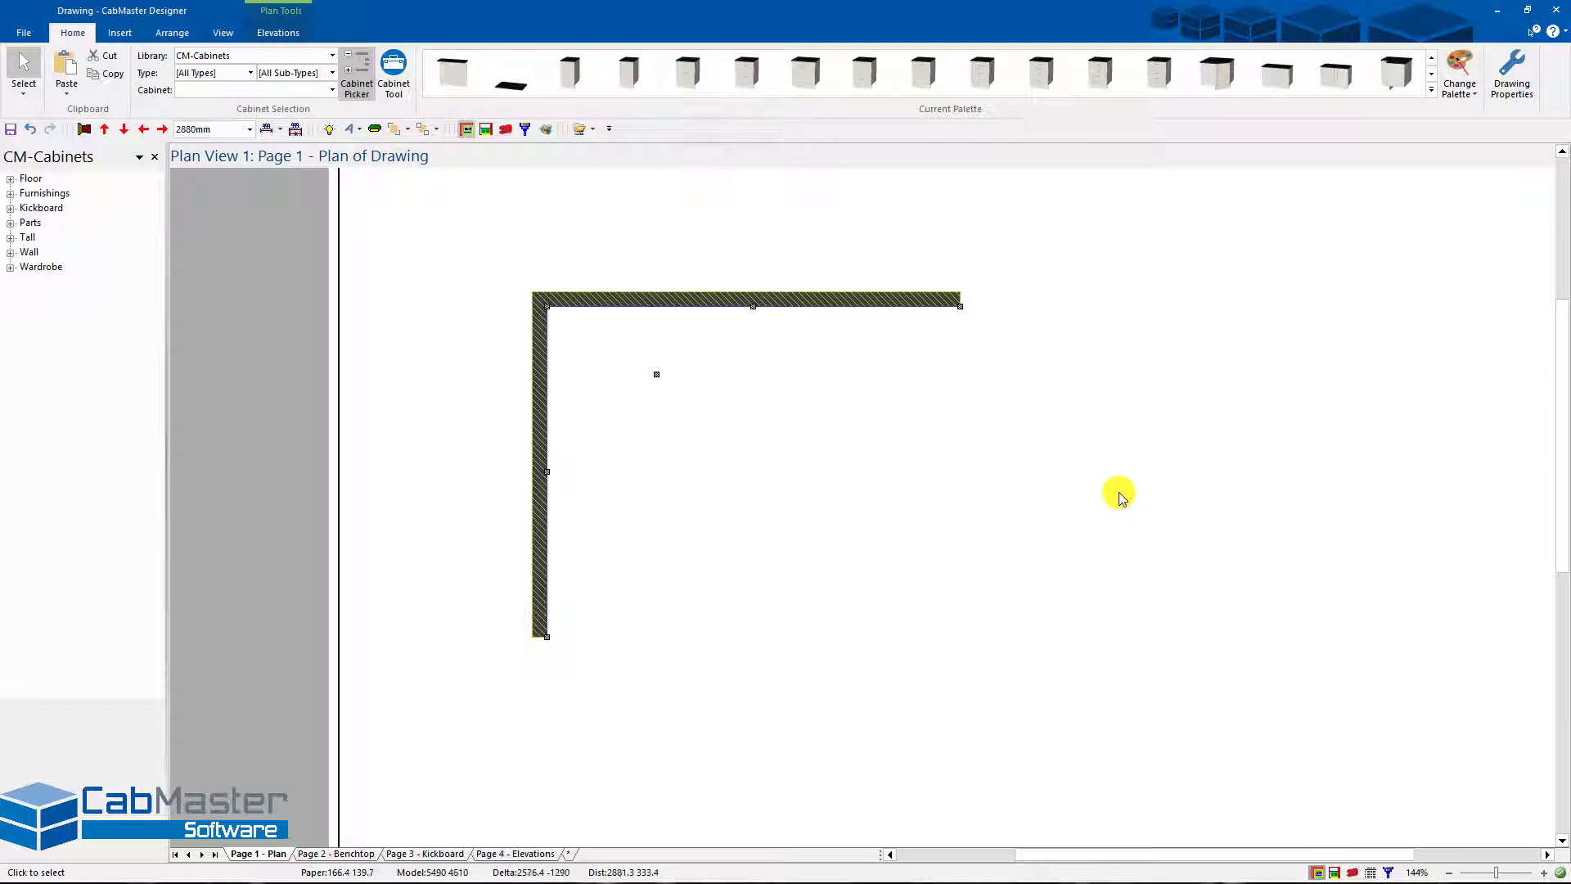
- Load the Wall Tool V10 preset for the wall tool
right_click(85, 129)
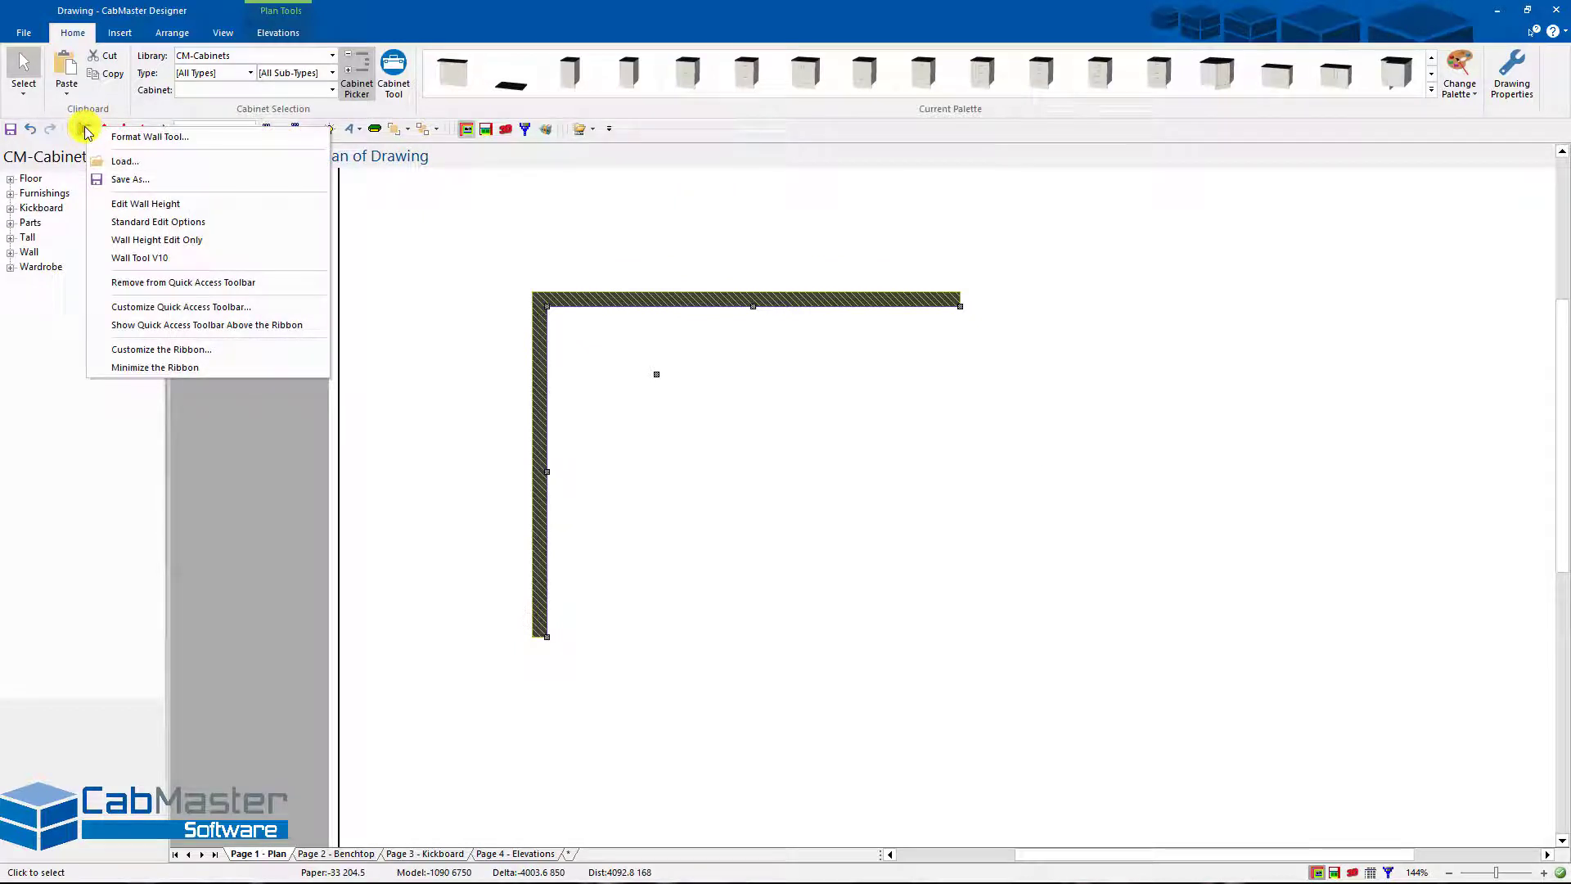
key("Escape")
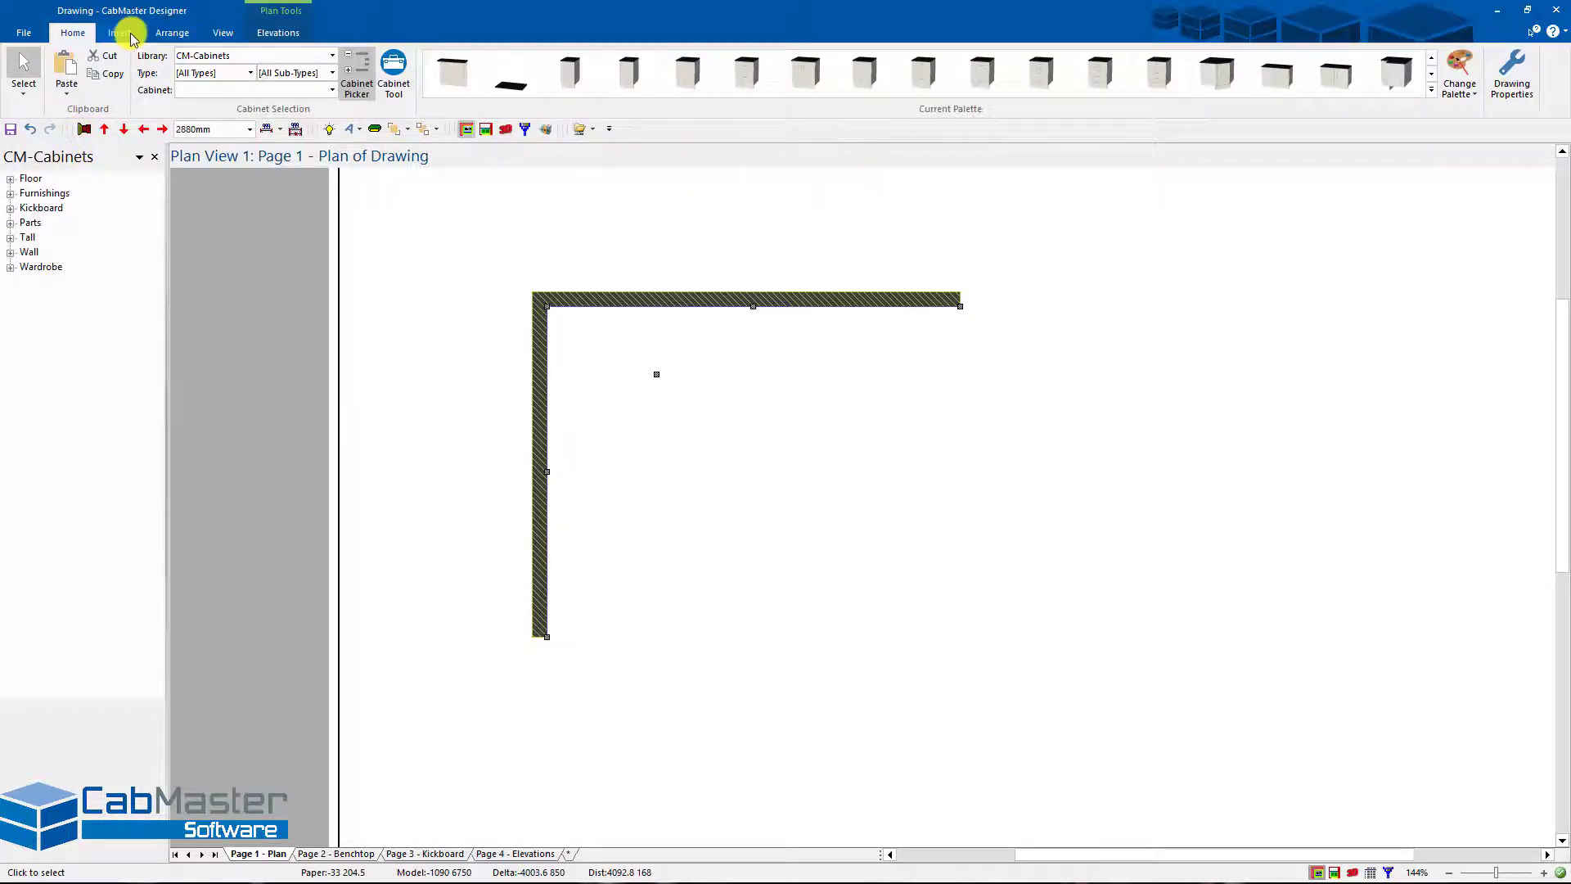
left_click(119, 33)
right_click(271, 64)
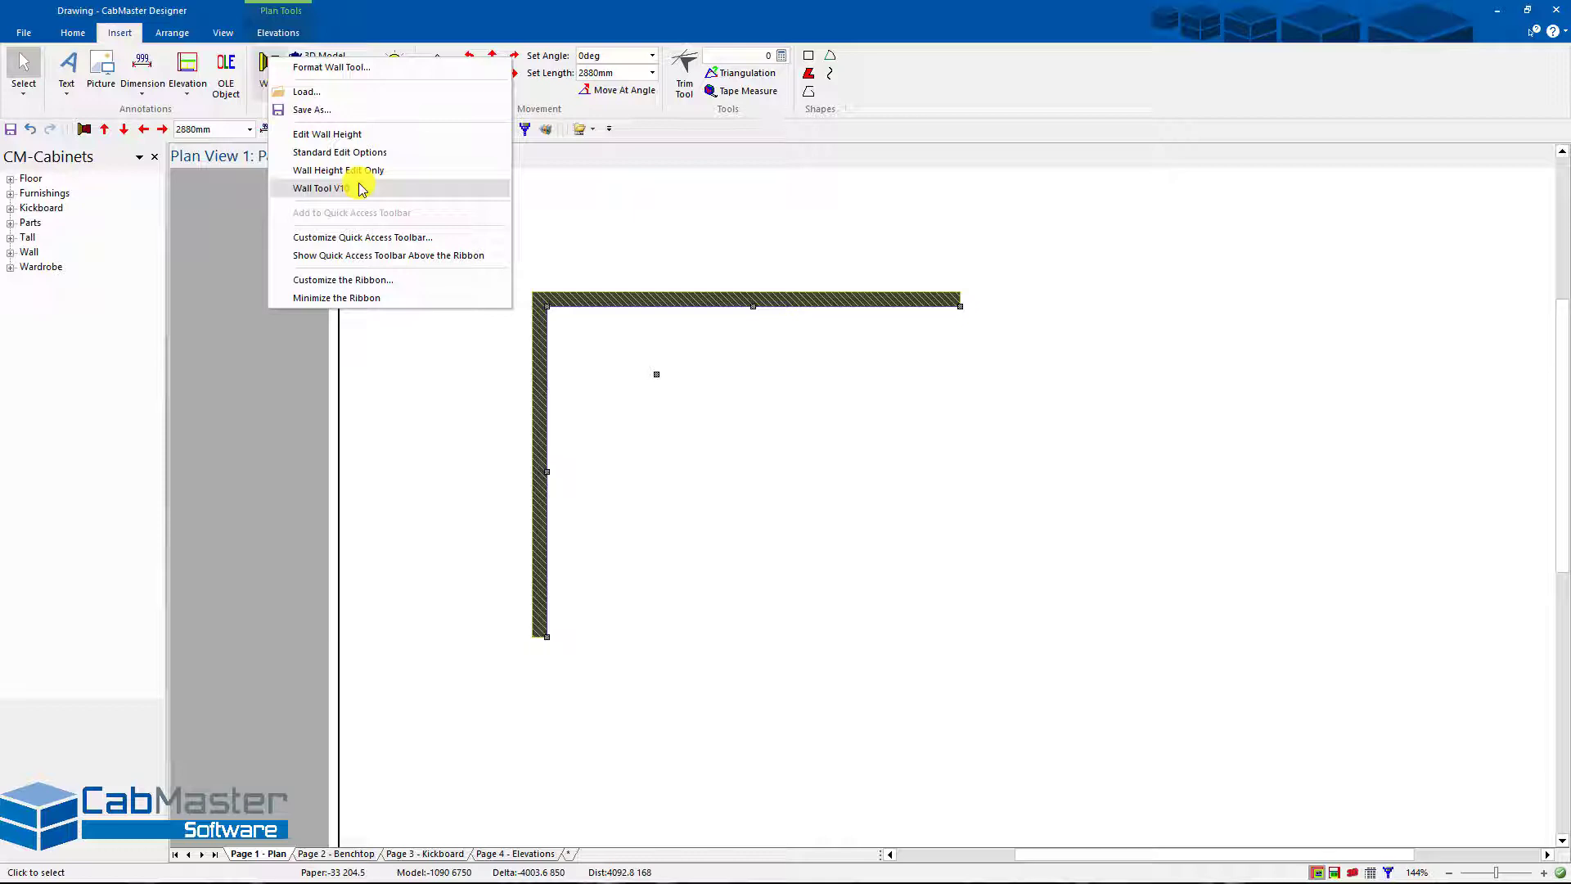
left_click(318, 189)
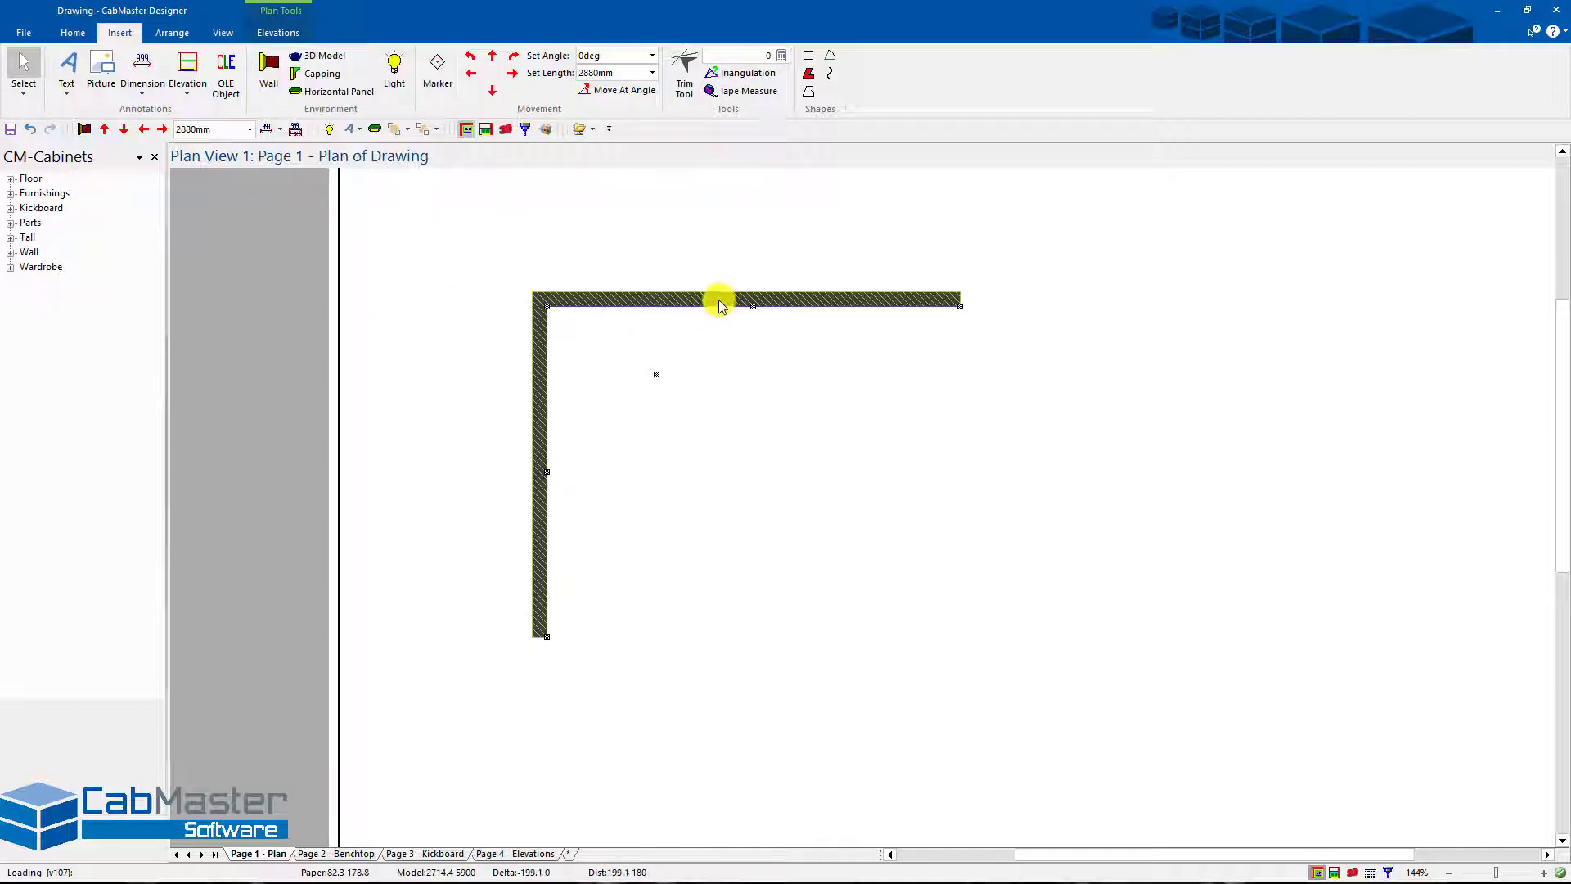
- Delete the existing wall and draw a replacement L-shaped wall with a horizontal leg of about 2810 mm
left_click_drag(511, 266, 582, 333)
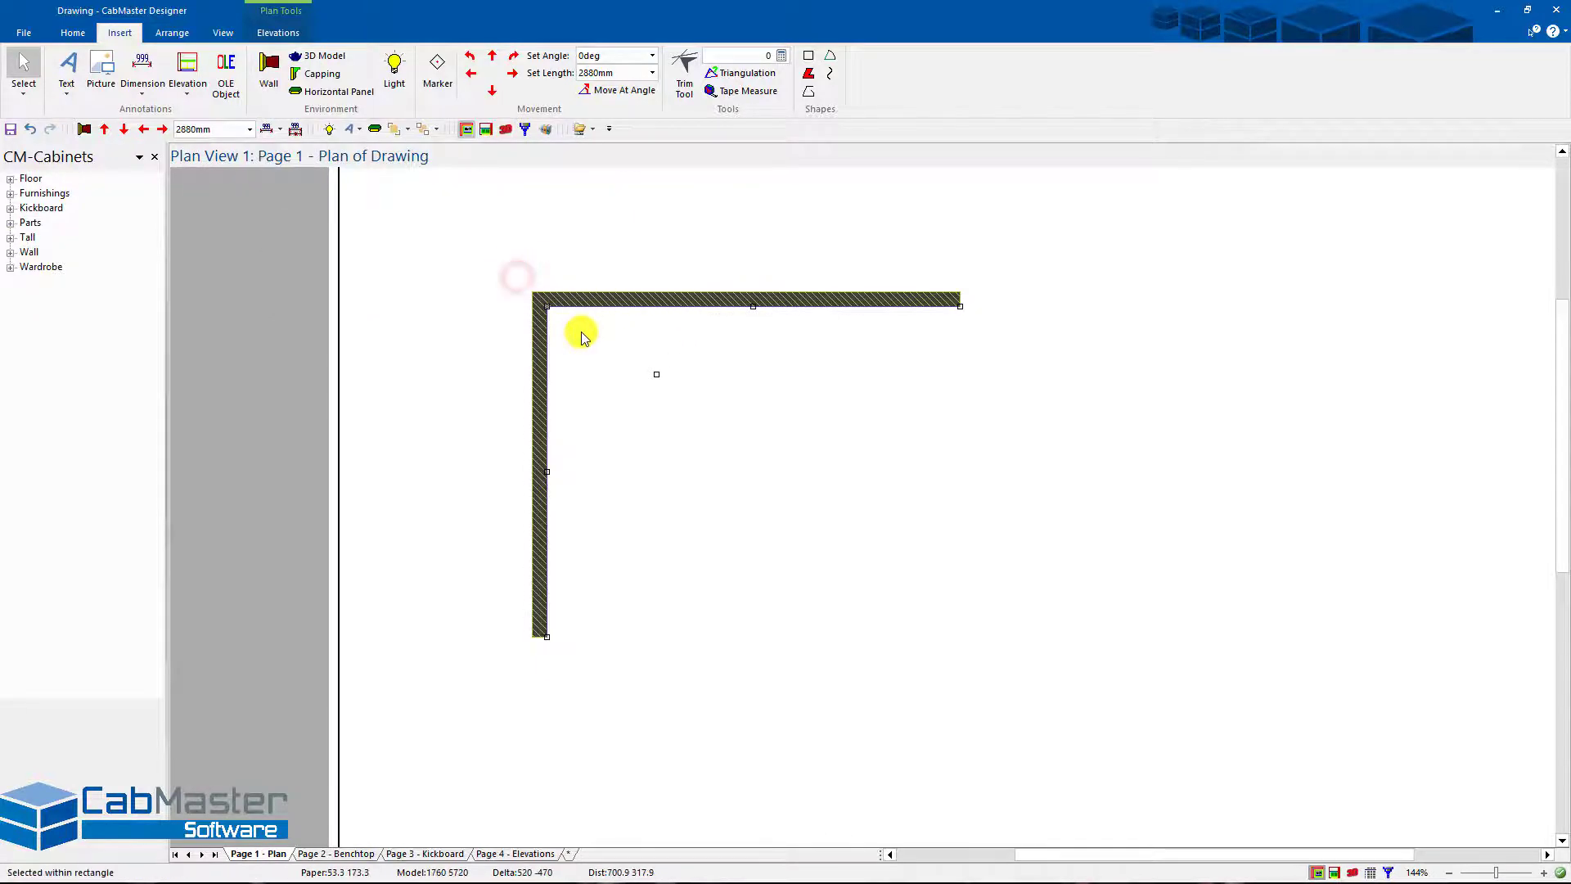
key("Delete")
left_click(84, 131)
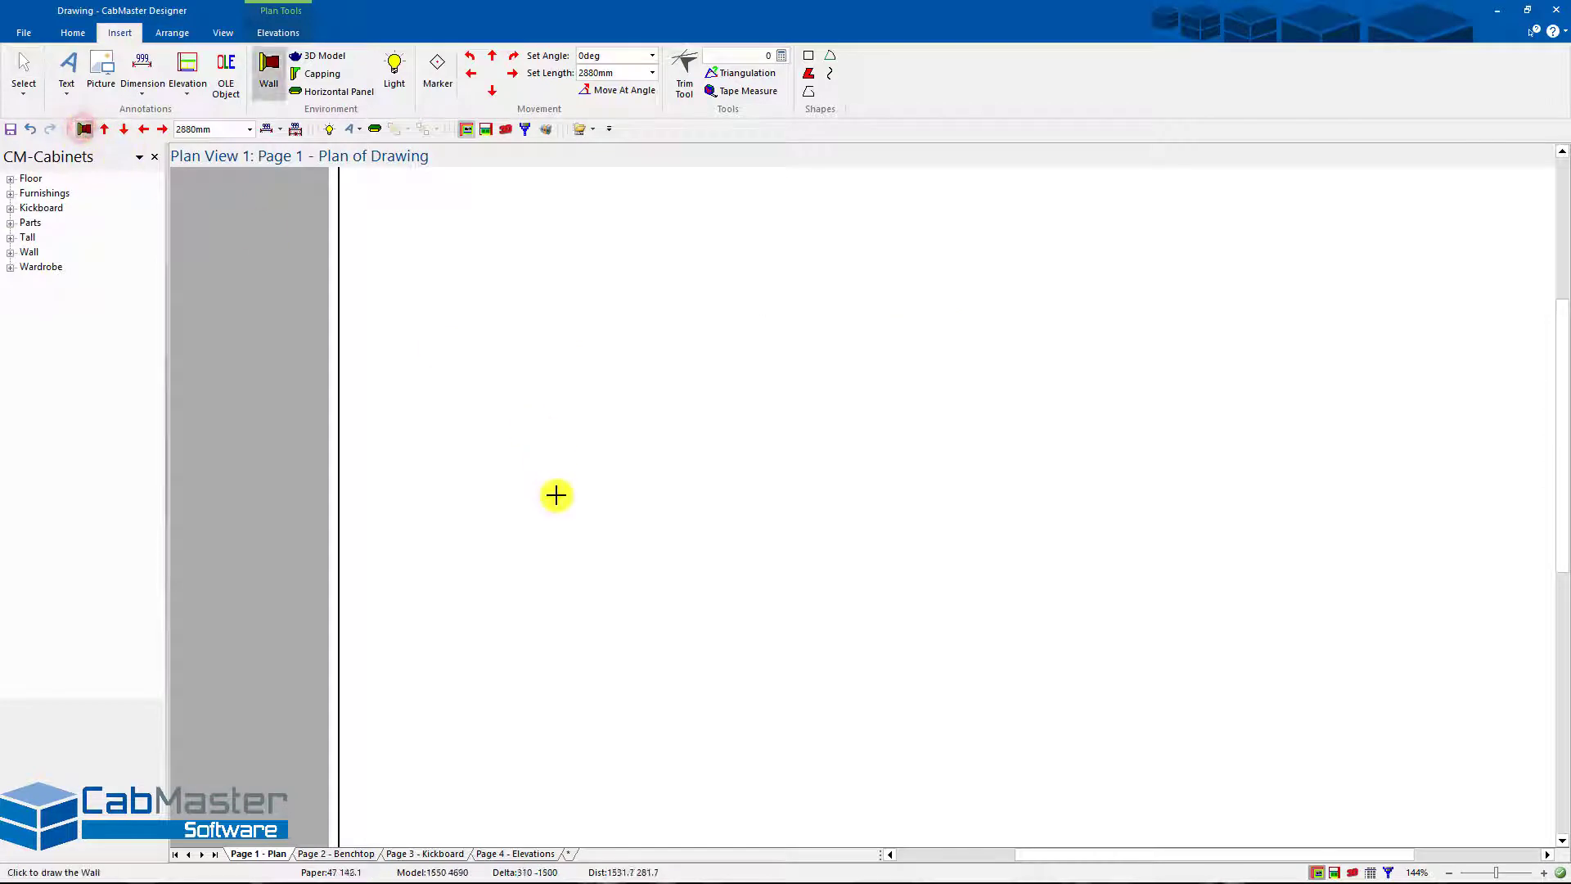
left_click(561, 610)
left_click(538, 339)
left_click(965, 350)
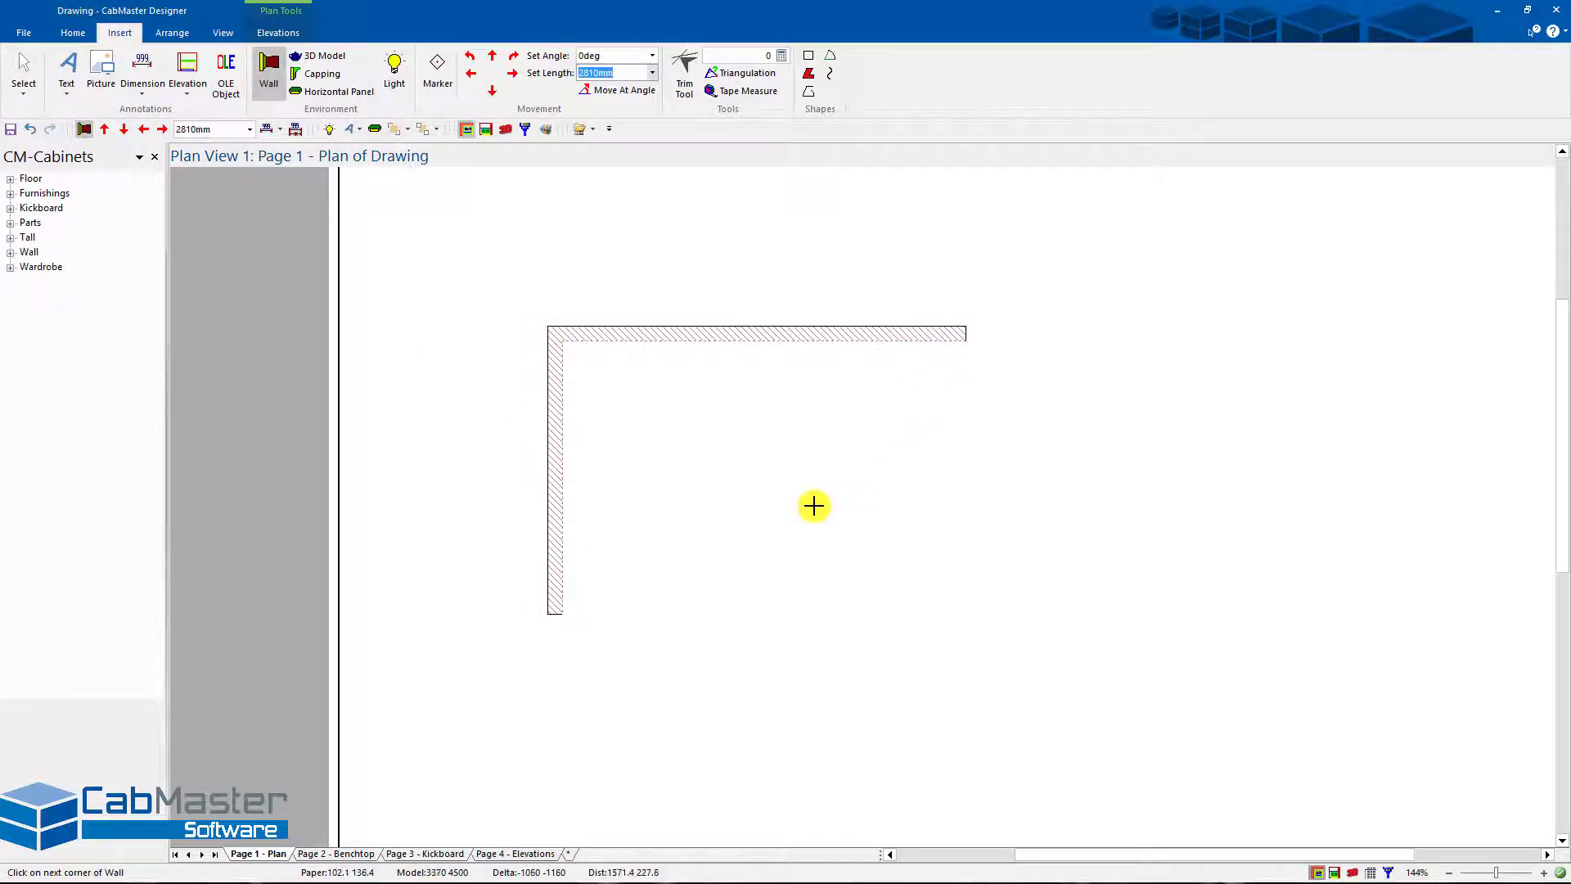
left_click(23, 66)
- Open the format settings of the L-shaped wall and rotate the 3D preview so both legs are visible
left_click(663, 332)
double_click(700, 336)
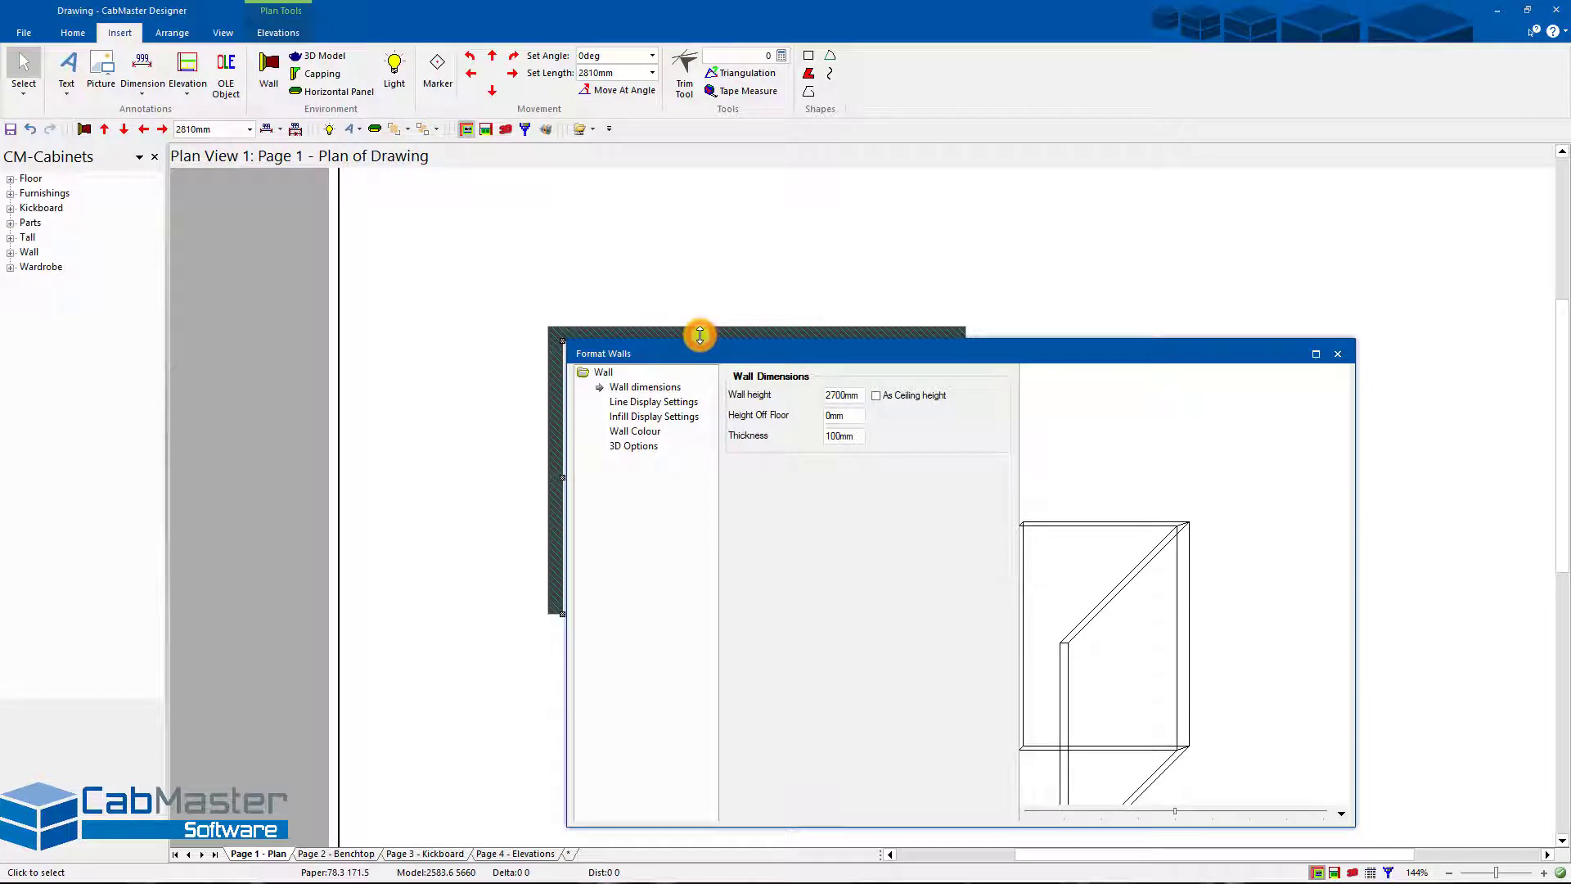
left_click_drag(744, 352, 607, 233)
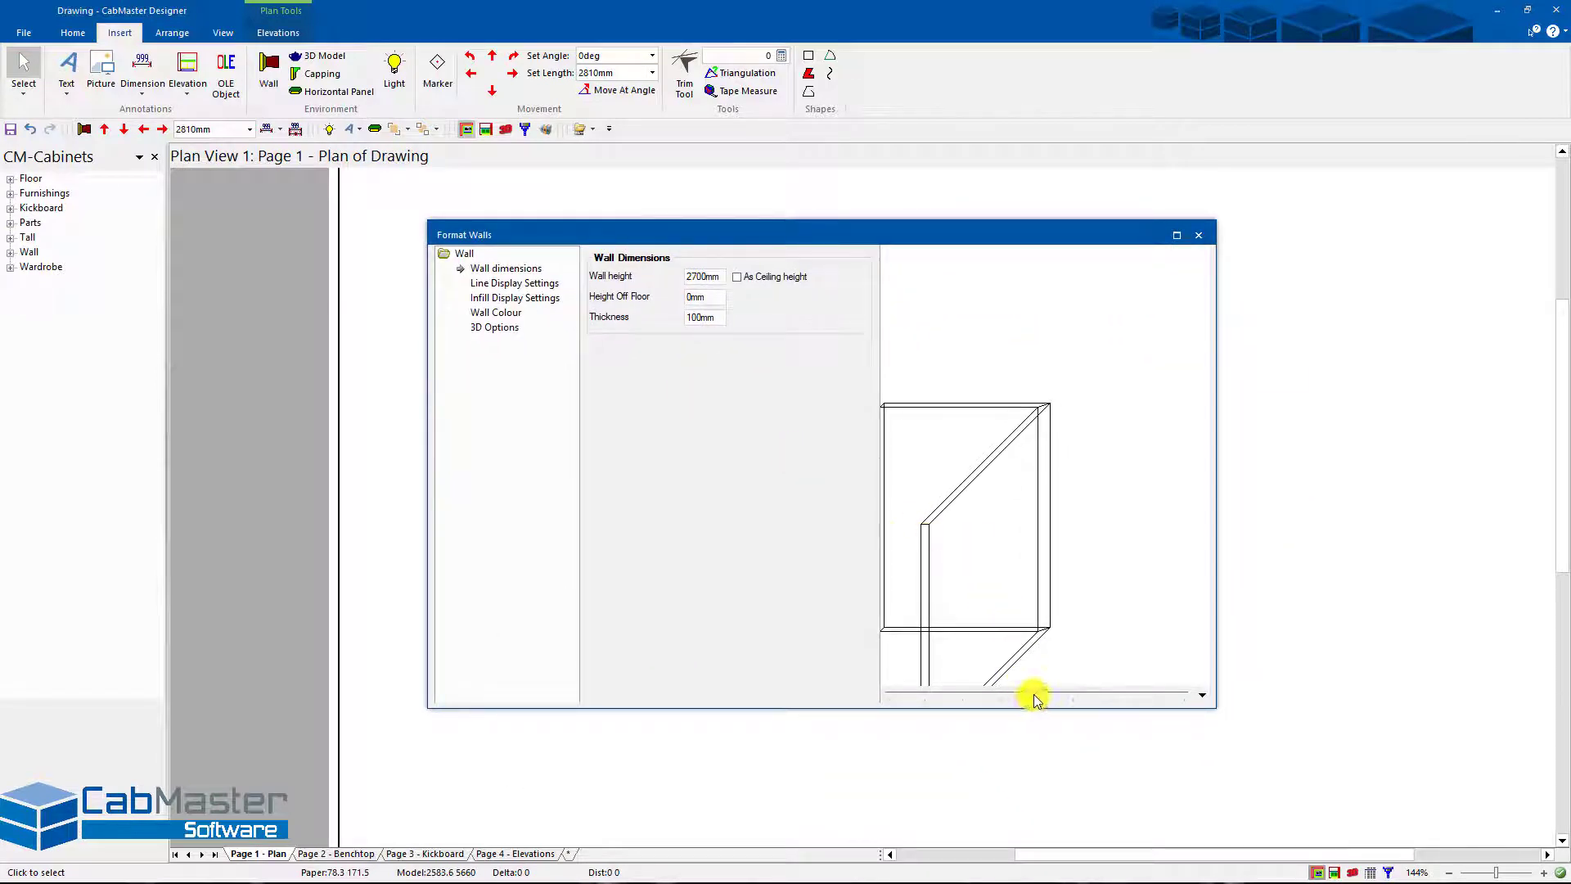
left_click_drag(1032, 697, 999, 692)
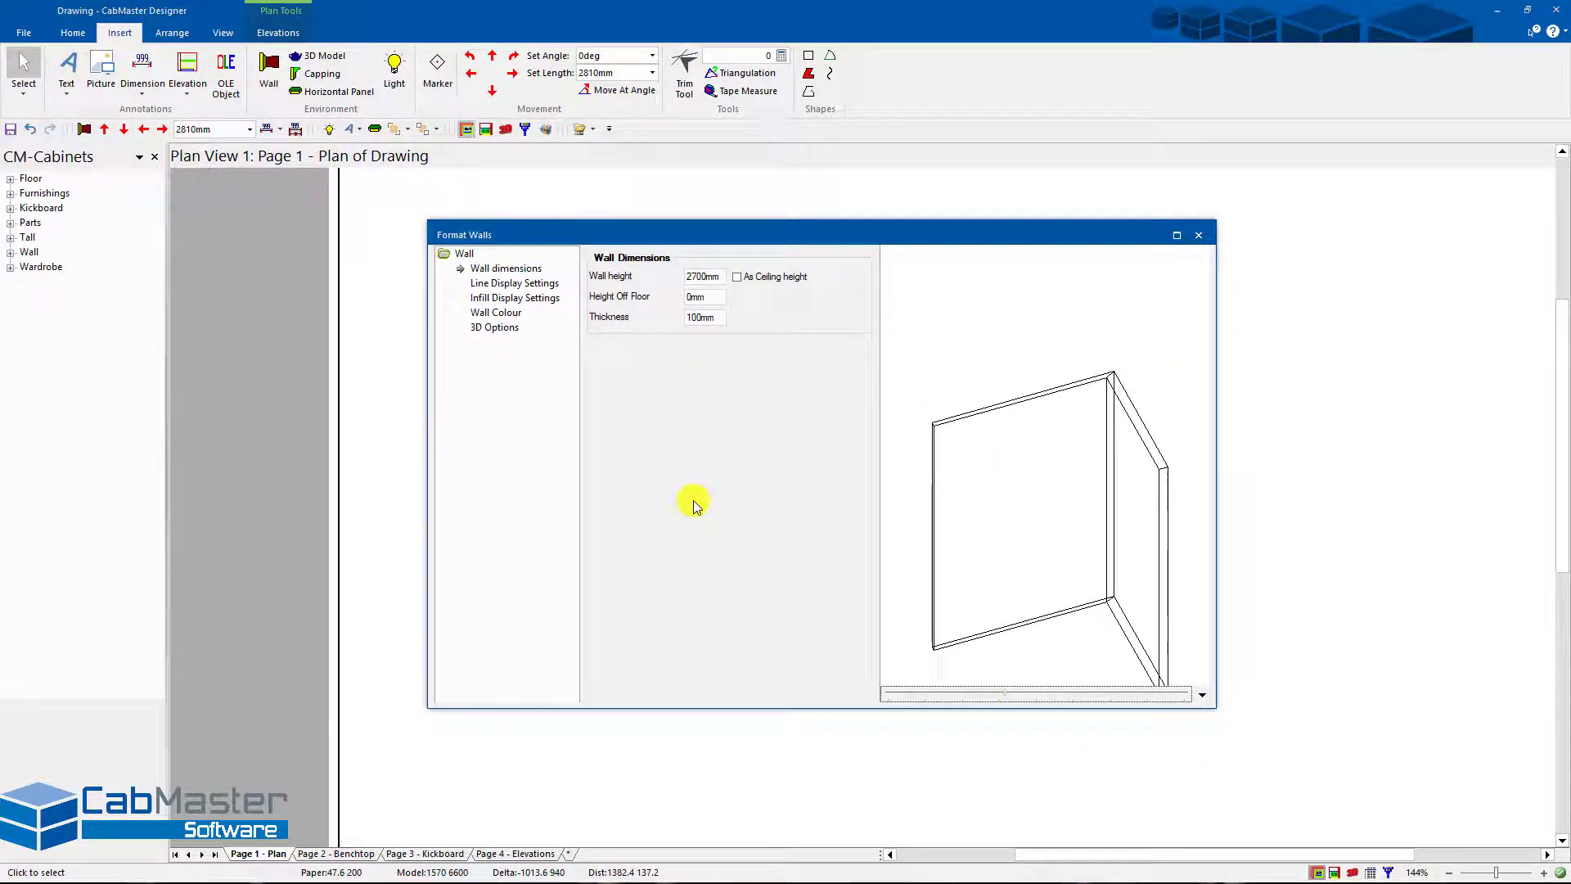
- Try a lower wall height and the ceiling-height option, and review the height off floor and thickness settings
double_click(719, 279)
type("2")
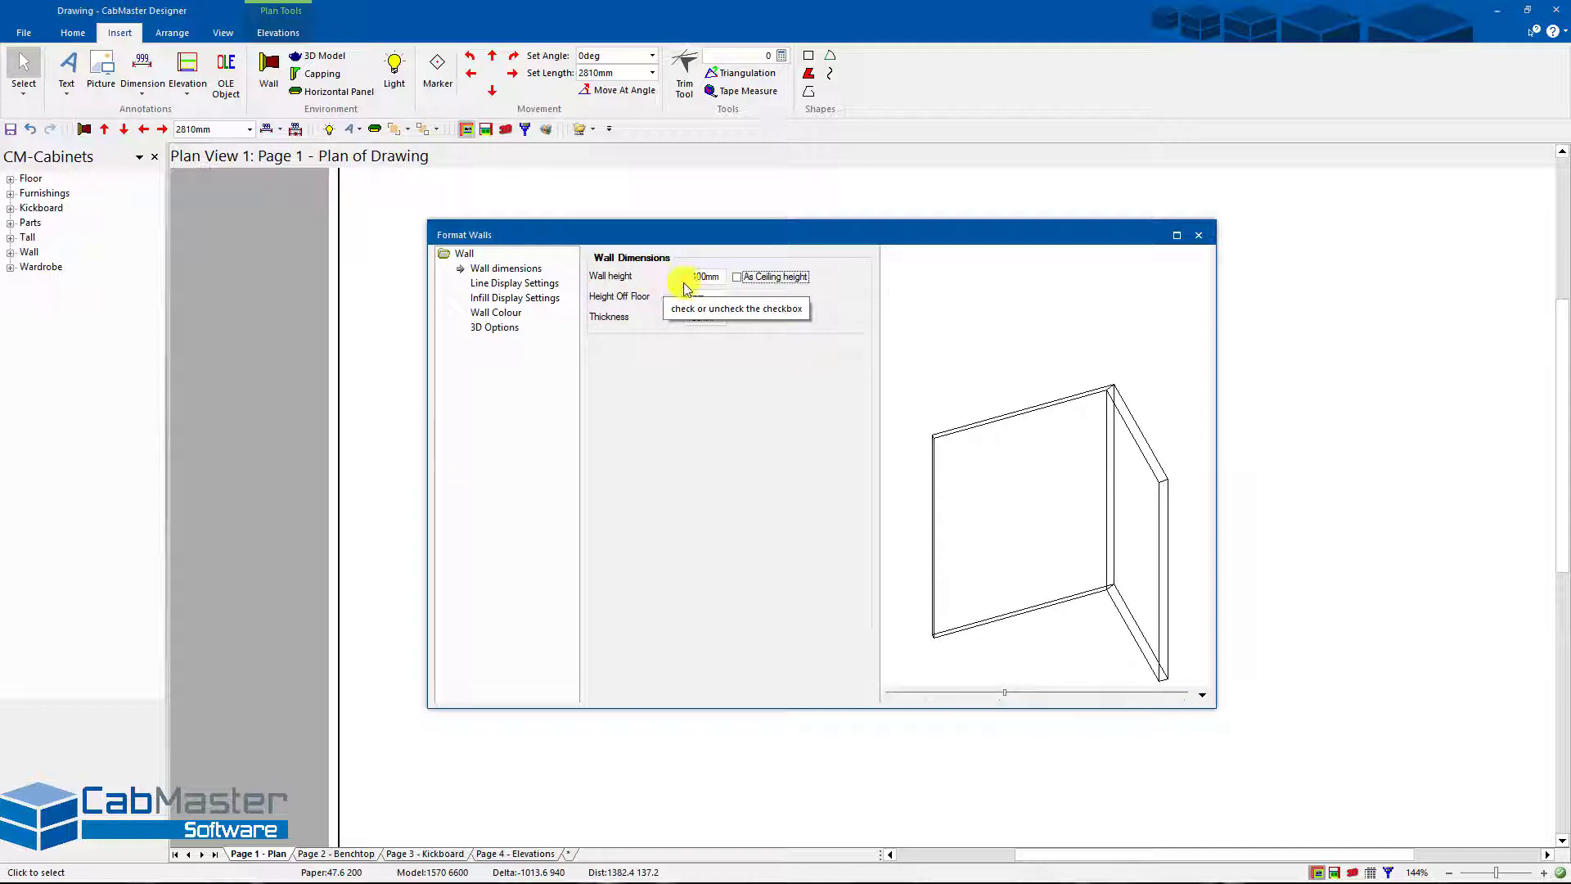
left_click(736, 277)
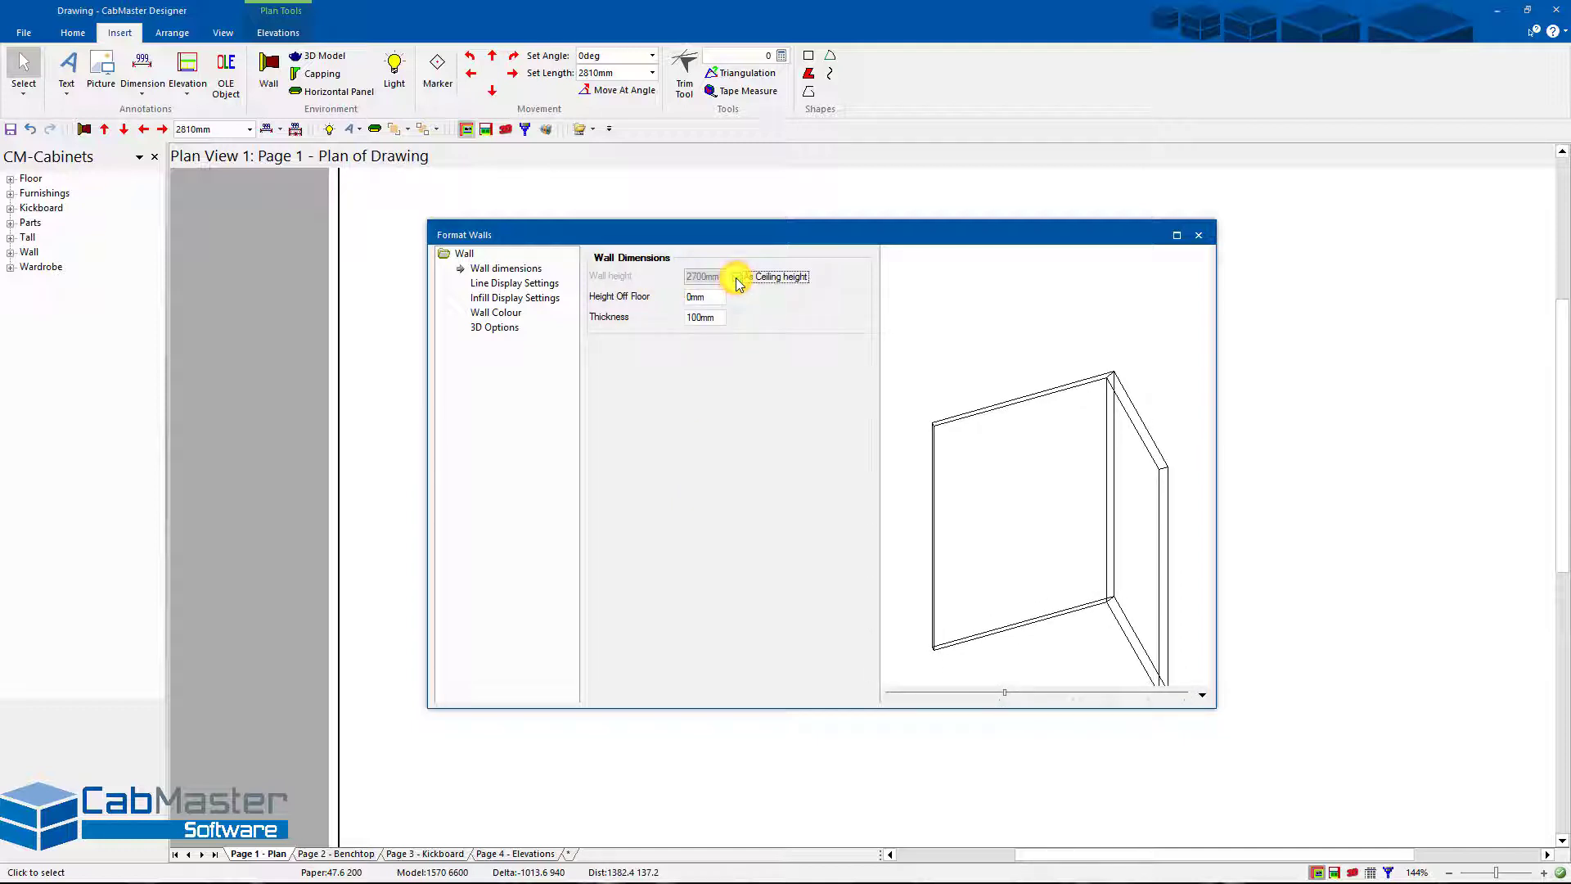
double_click(710, 297)
double_click(719, 316)
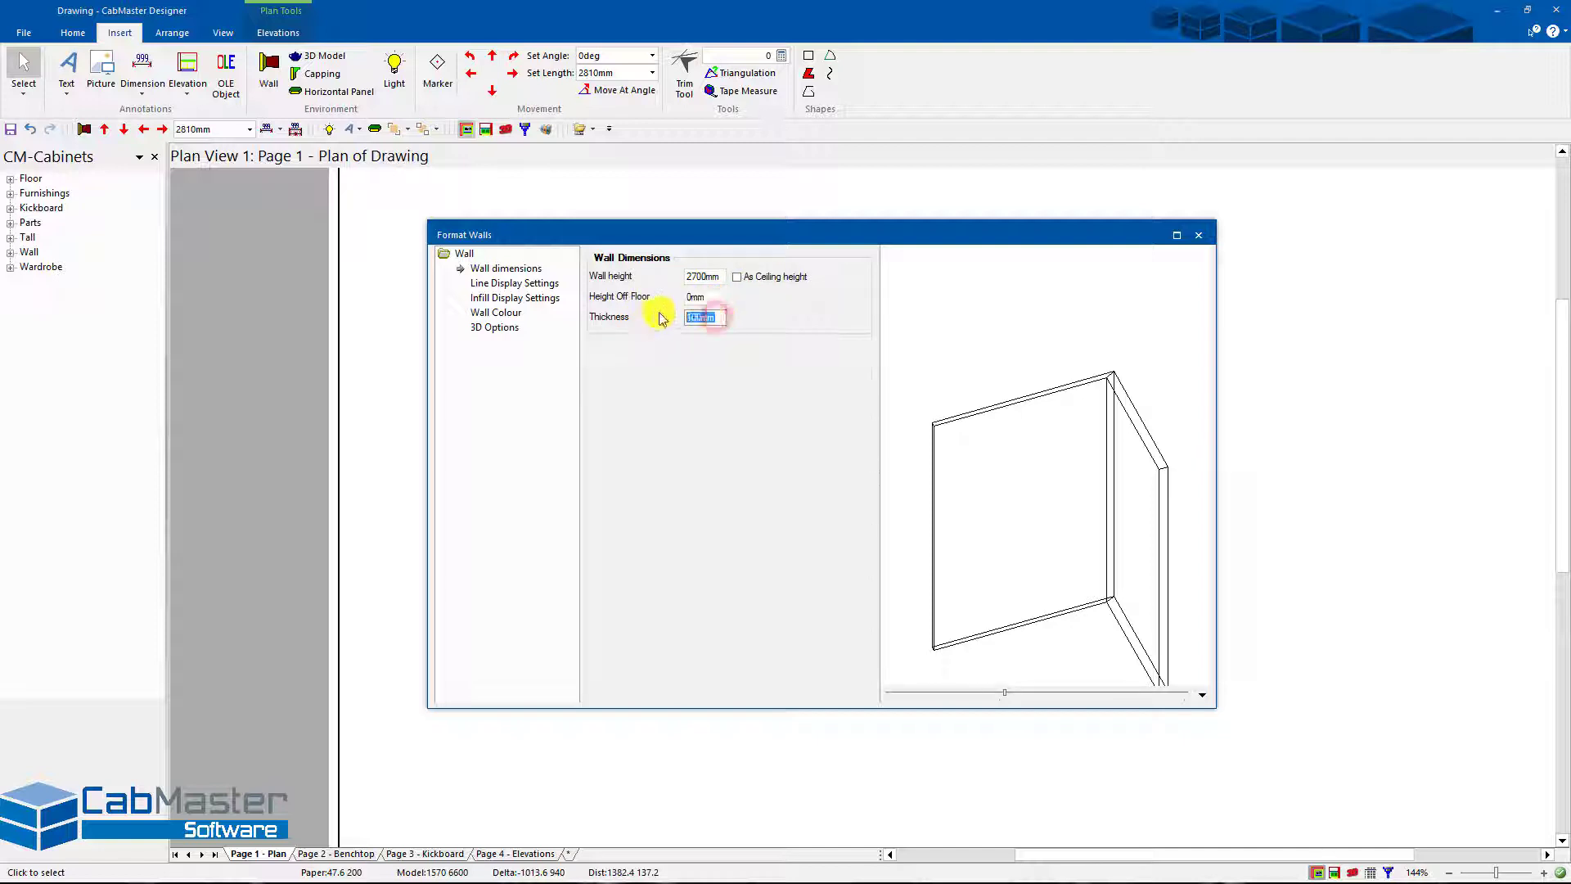
- Try several dashed line styles in the wall's line display settings and return the style to Solid
left_click(506, 287)
mouse_move(778, 238)
left_mouse_down()
mouse_move(1024, 381)
mouse_move(980, 387)
left_mouse_up()
left_click(986, 425)
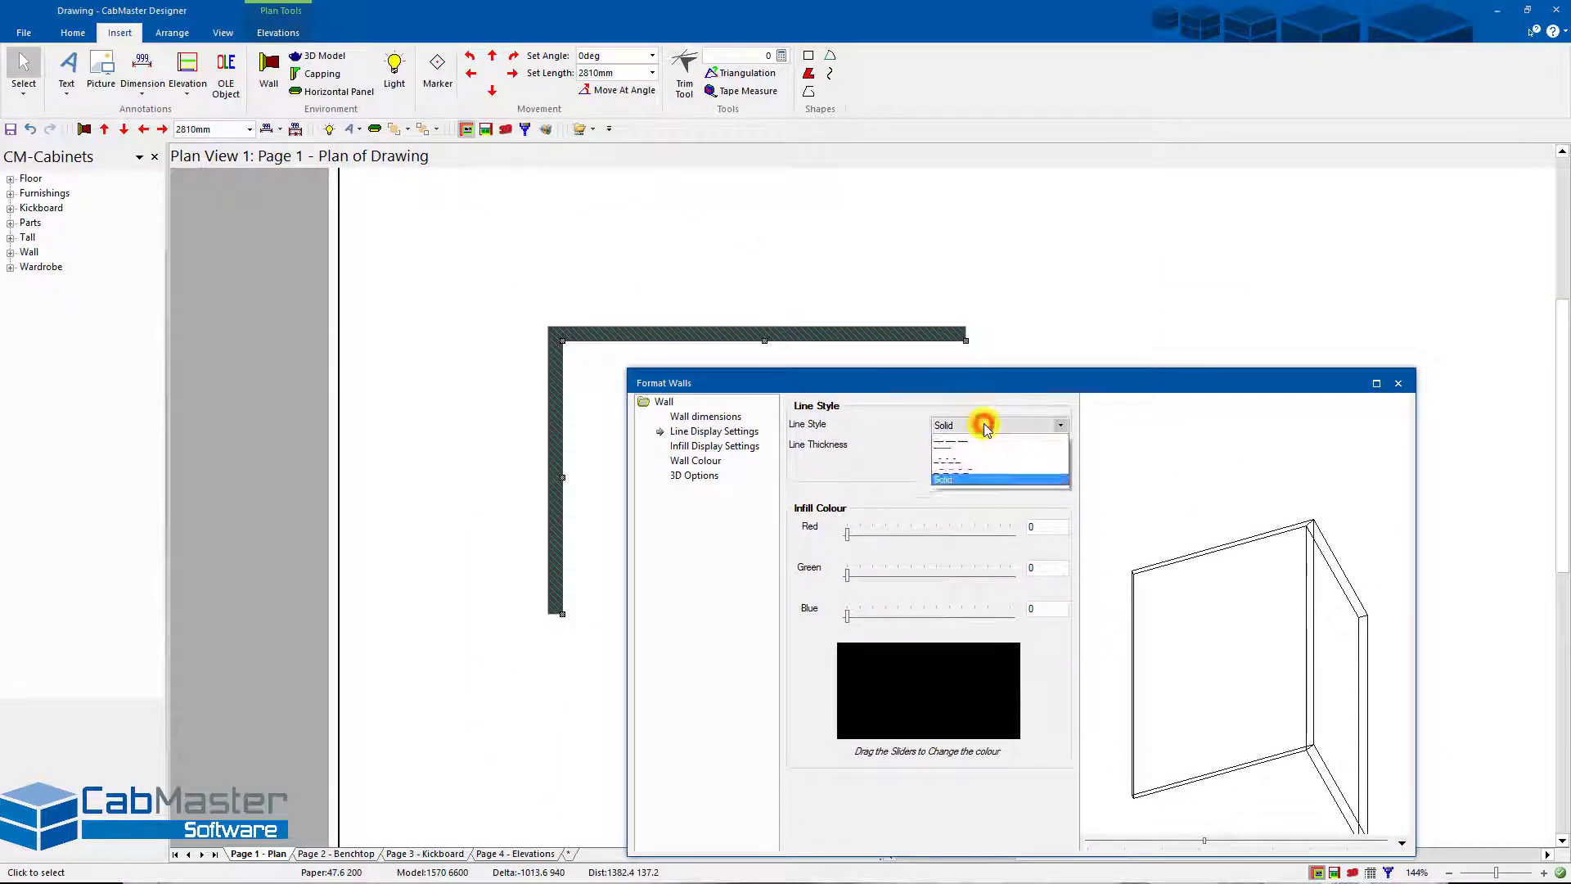
left_click(964, 463)
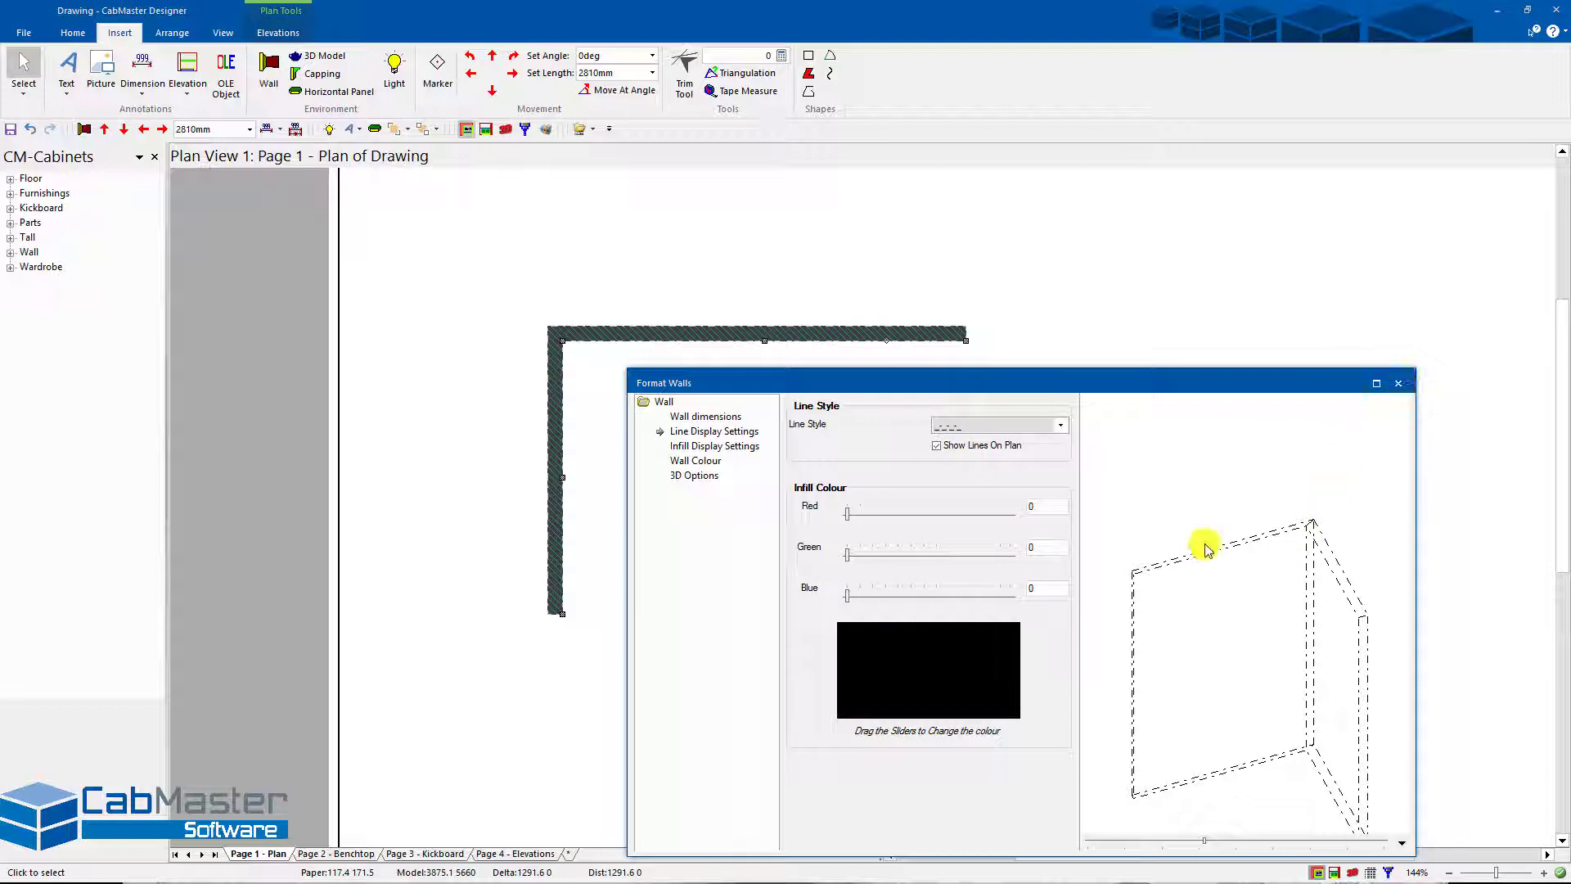
left_click(1060, 425)
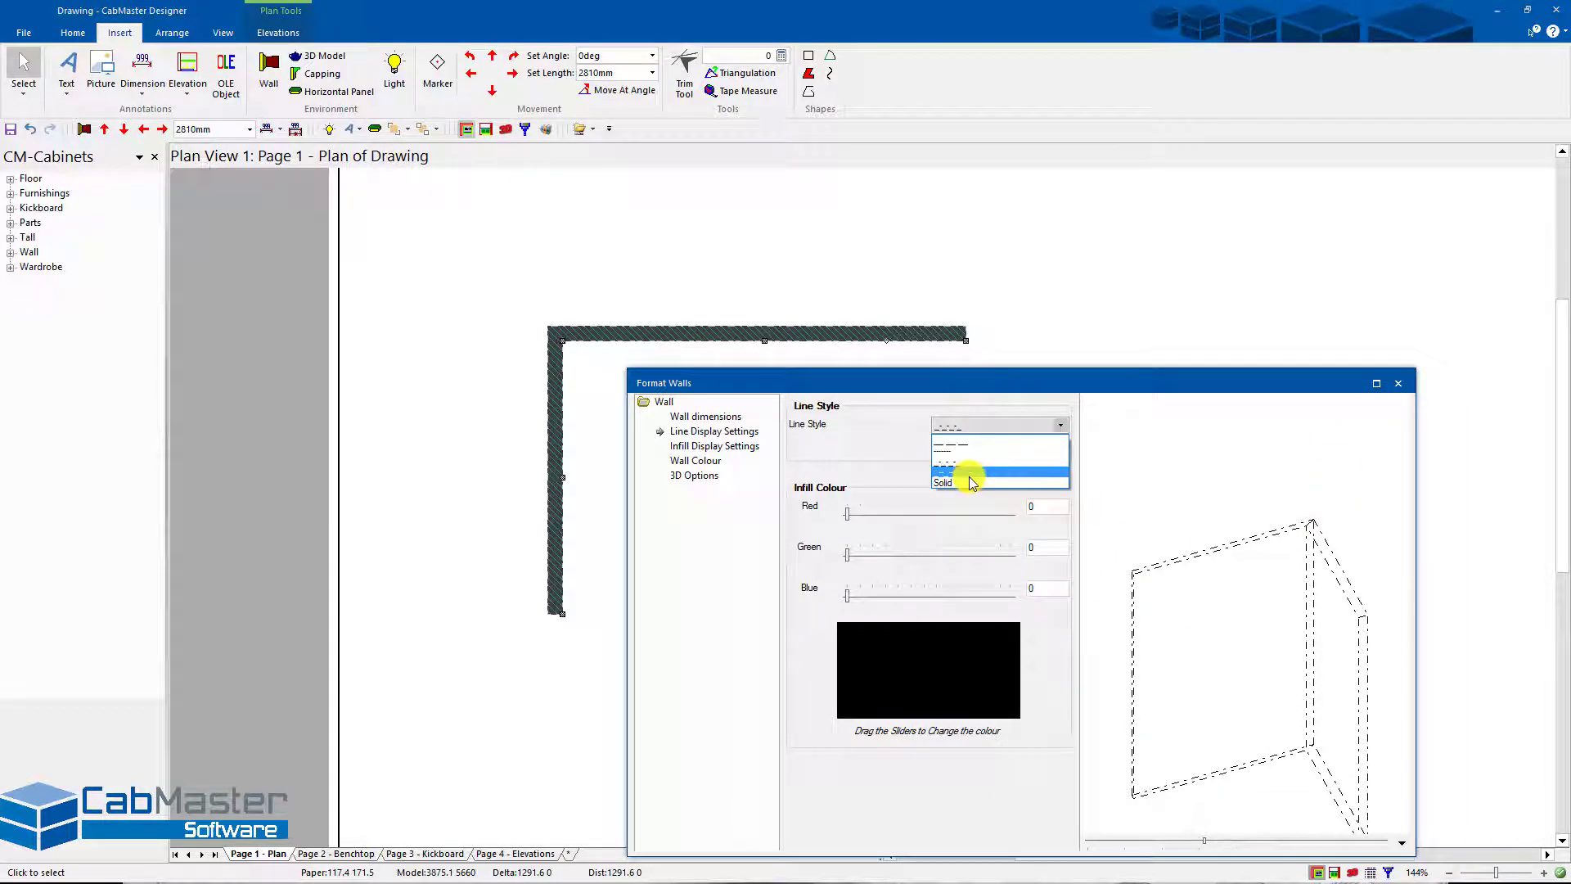
left_click(970, 473)
left_click(1061, 427)
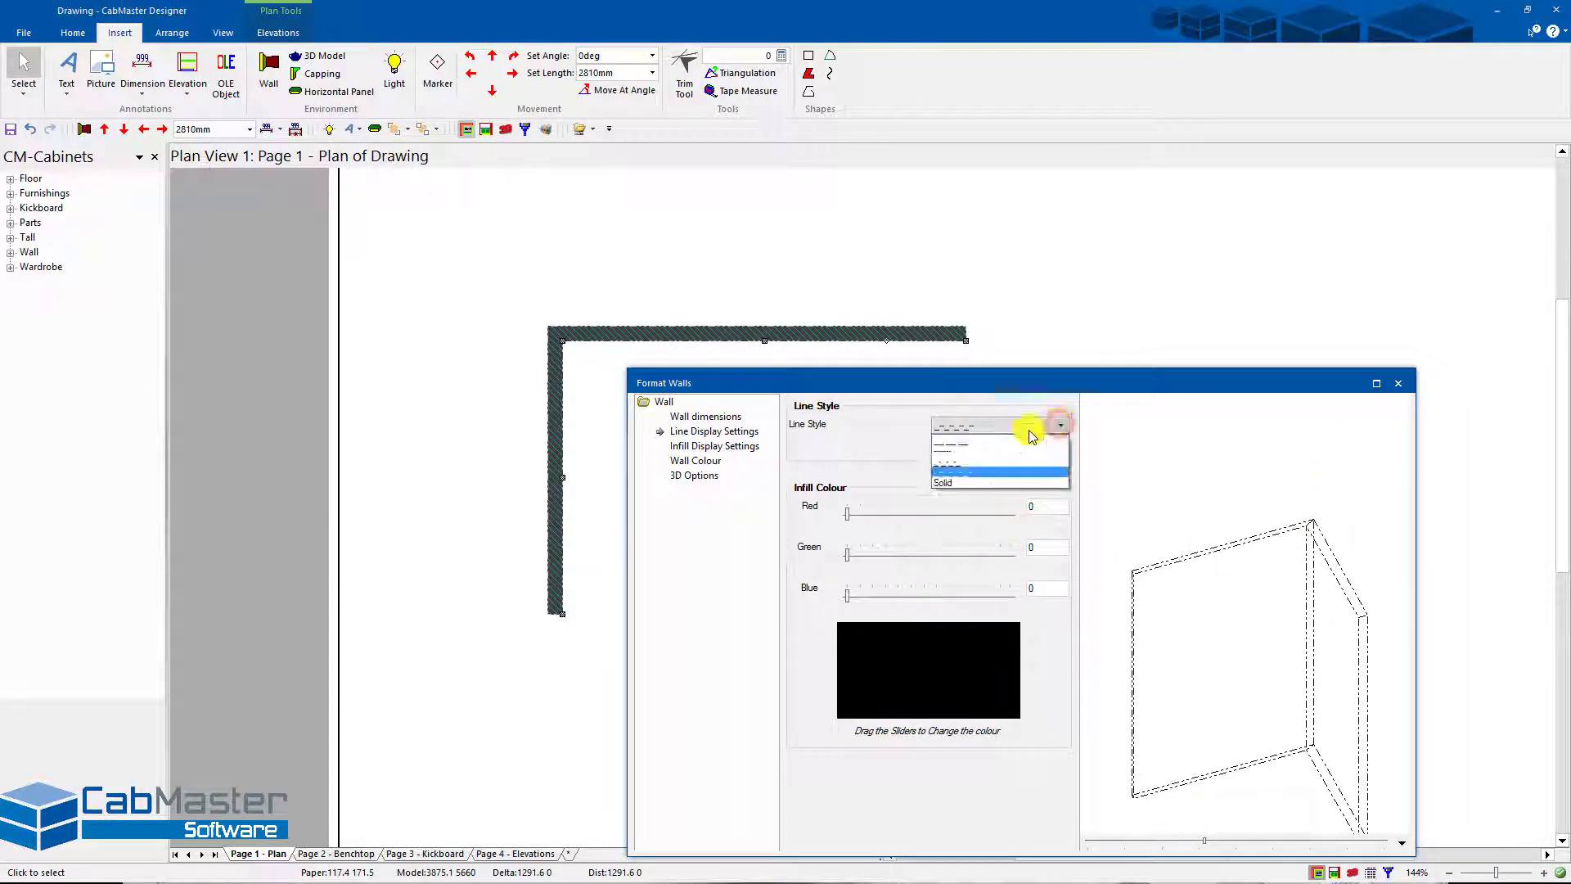
left_click(950, 445)
left_click(1061, 427)
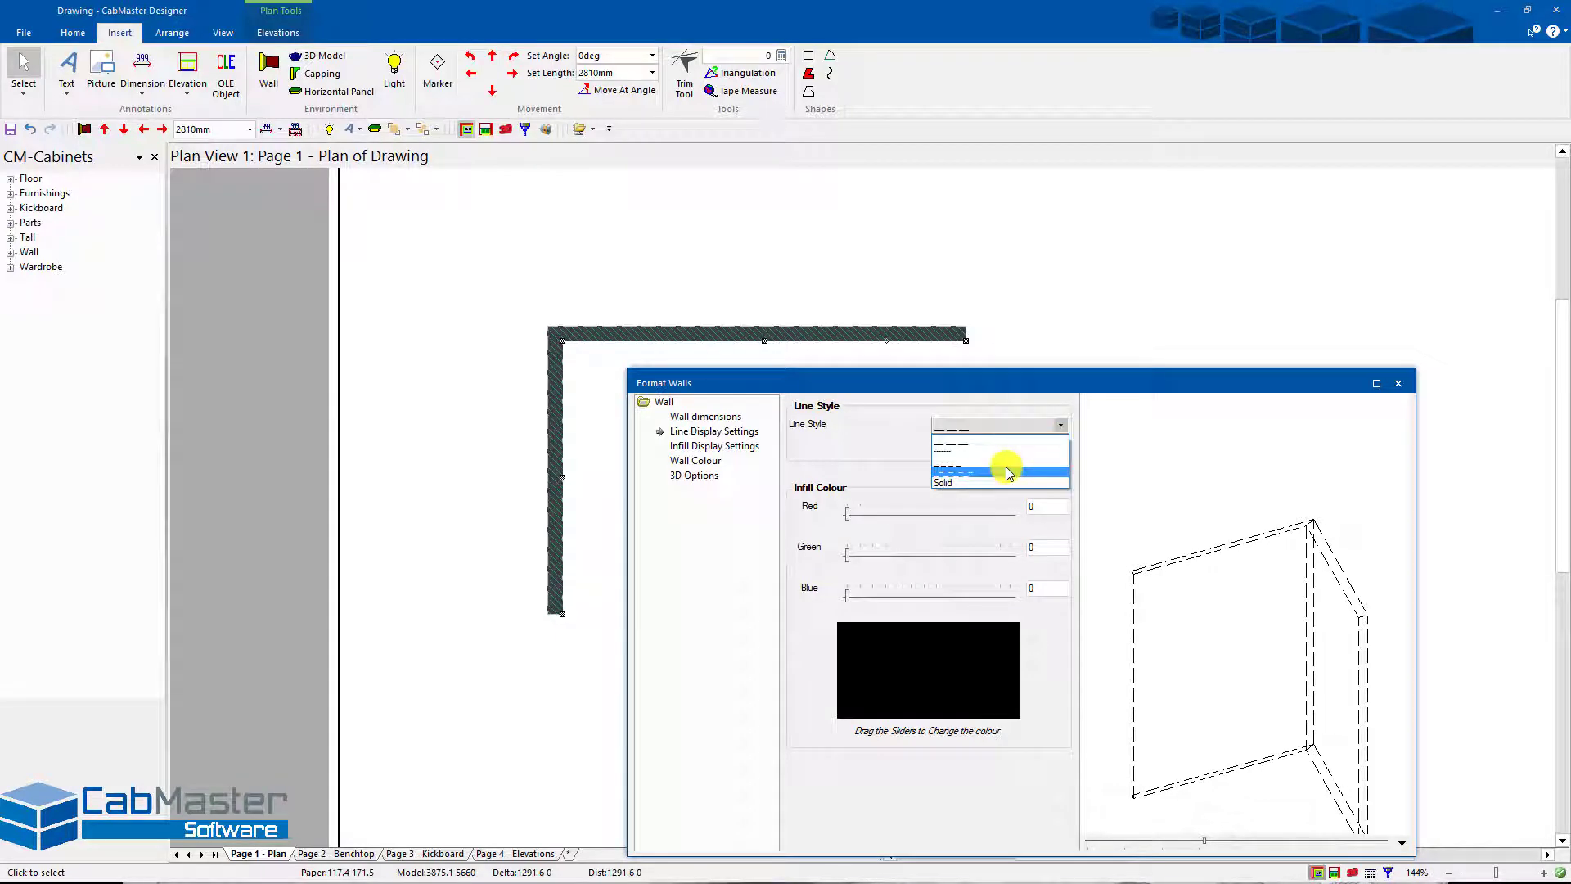
left_click(984, 484)
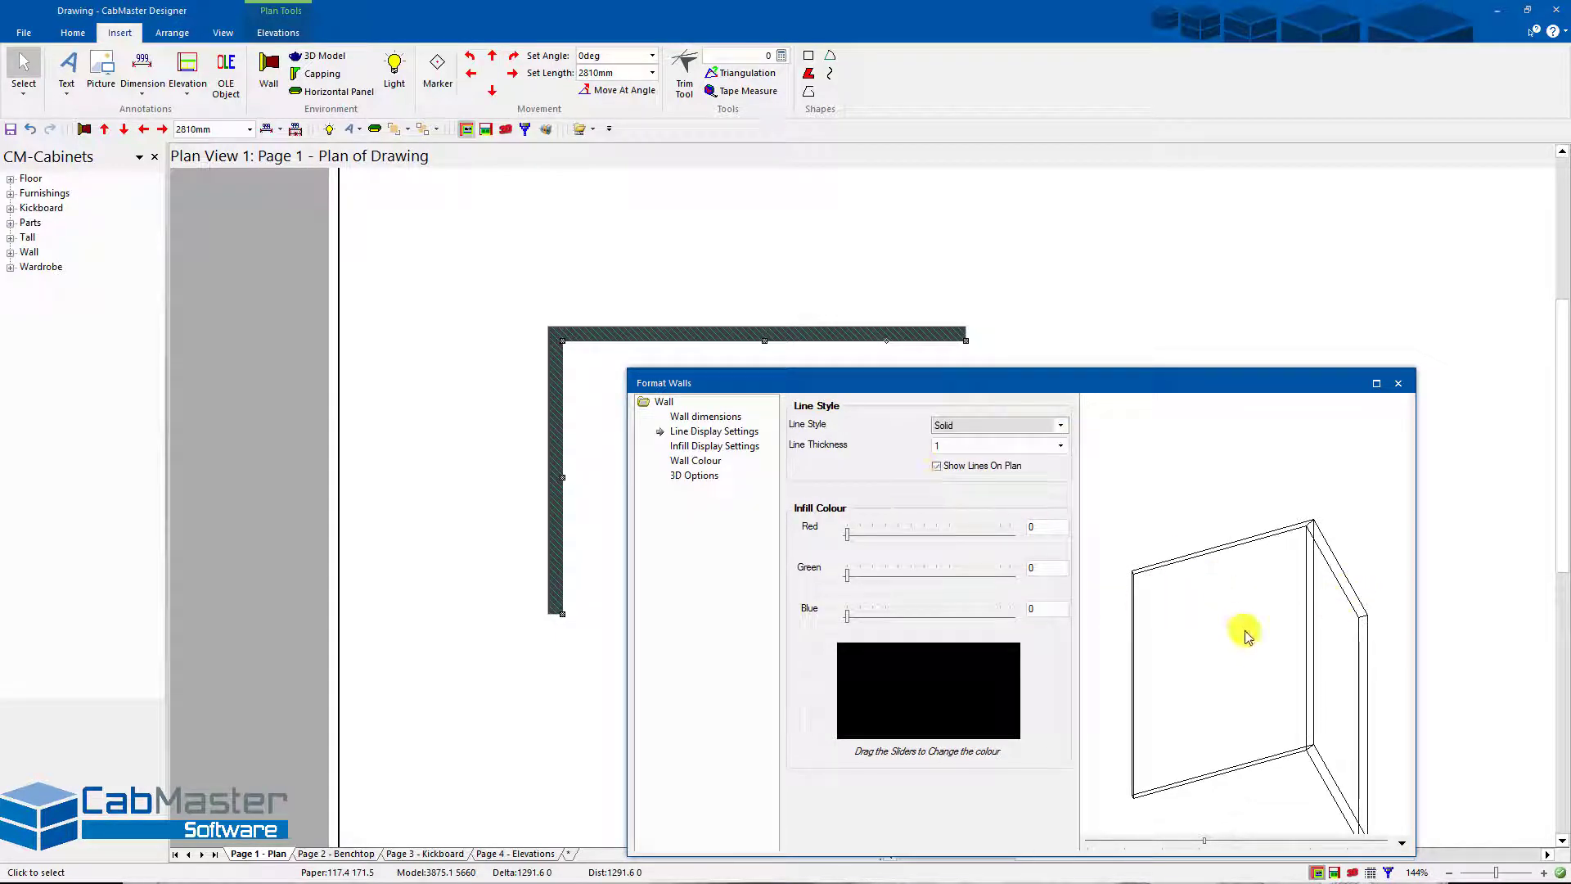
- Try wall line thicknesses of 18 and 2, set the thickness to 4, and close the format settings
left_click(1060, 445)
left_click(985, 630)
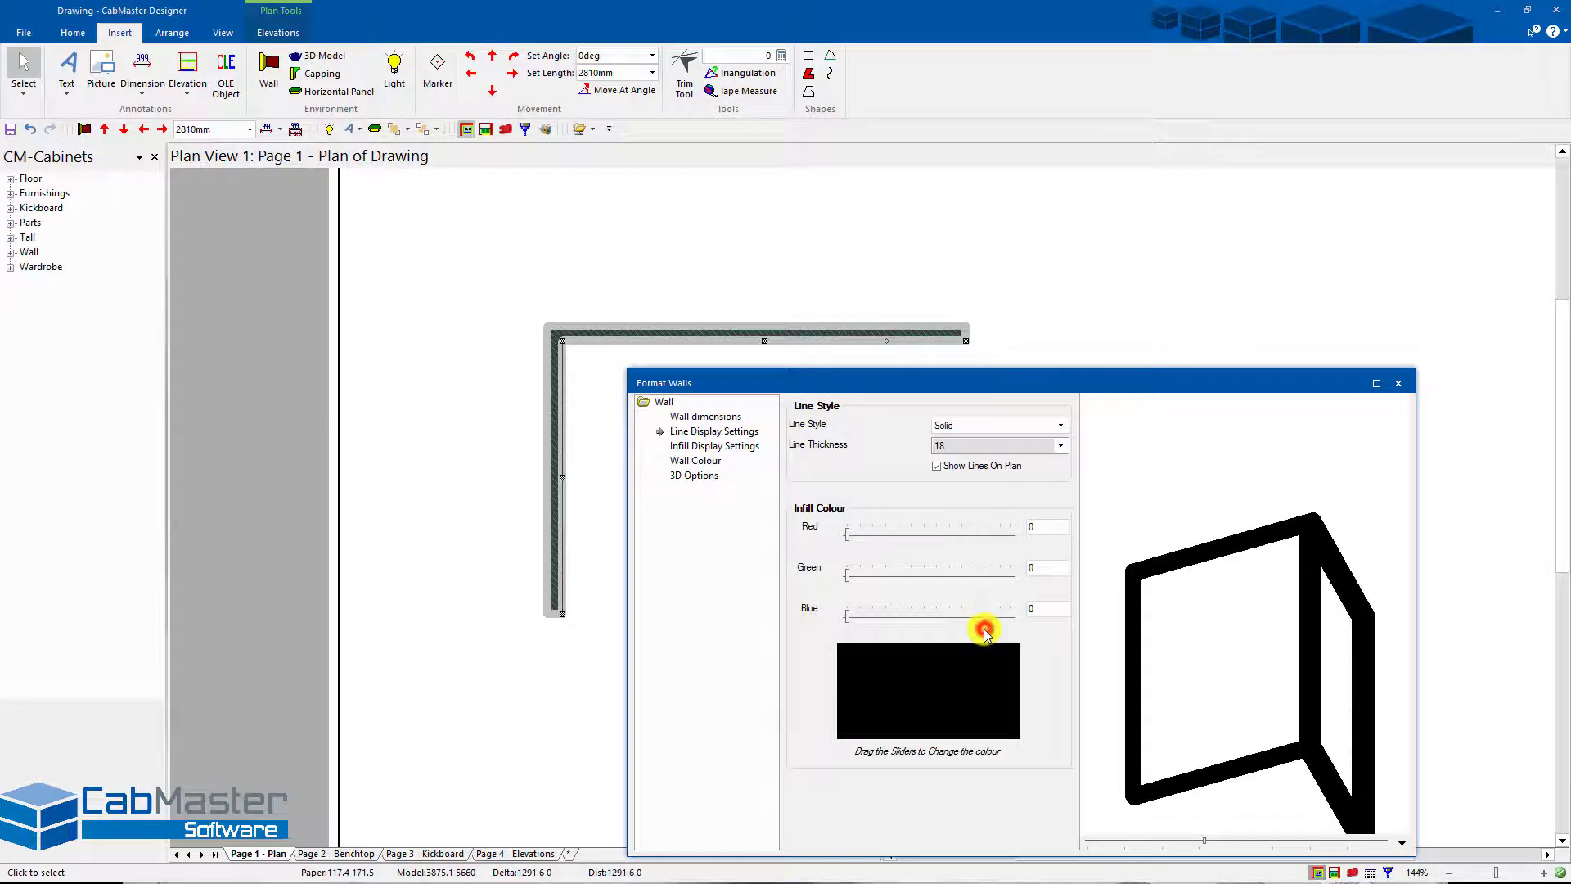
left_click(1060, 445)
left_click(990, 472)
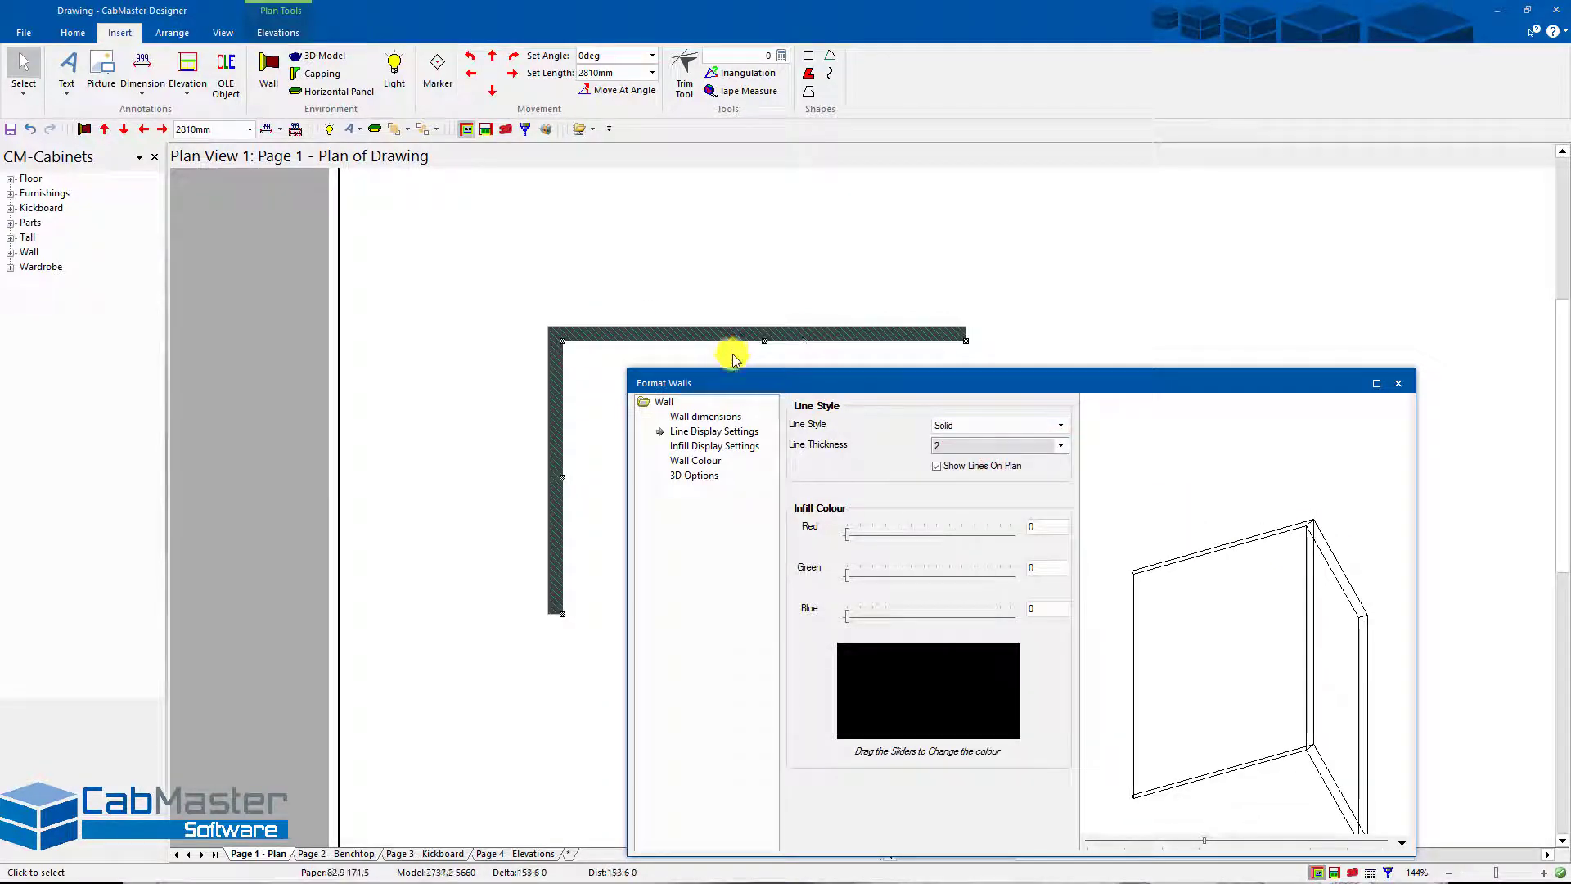
left_click(1063, 446)
left_click(986, 491)
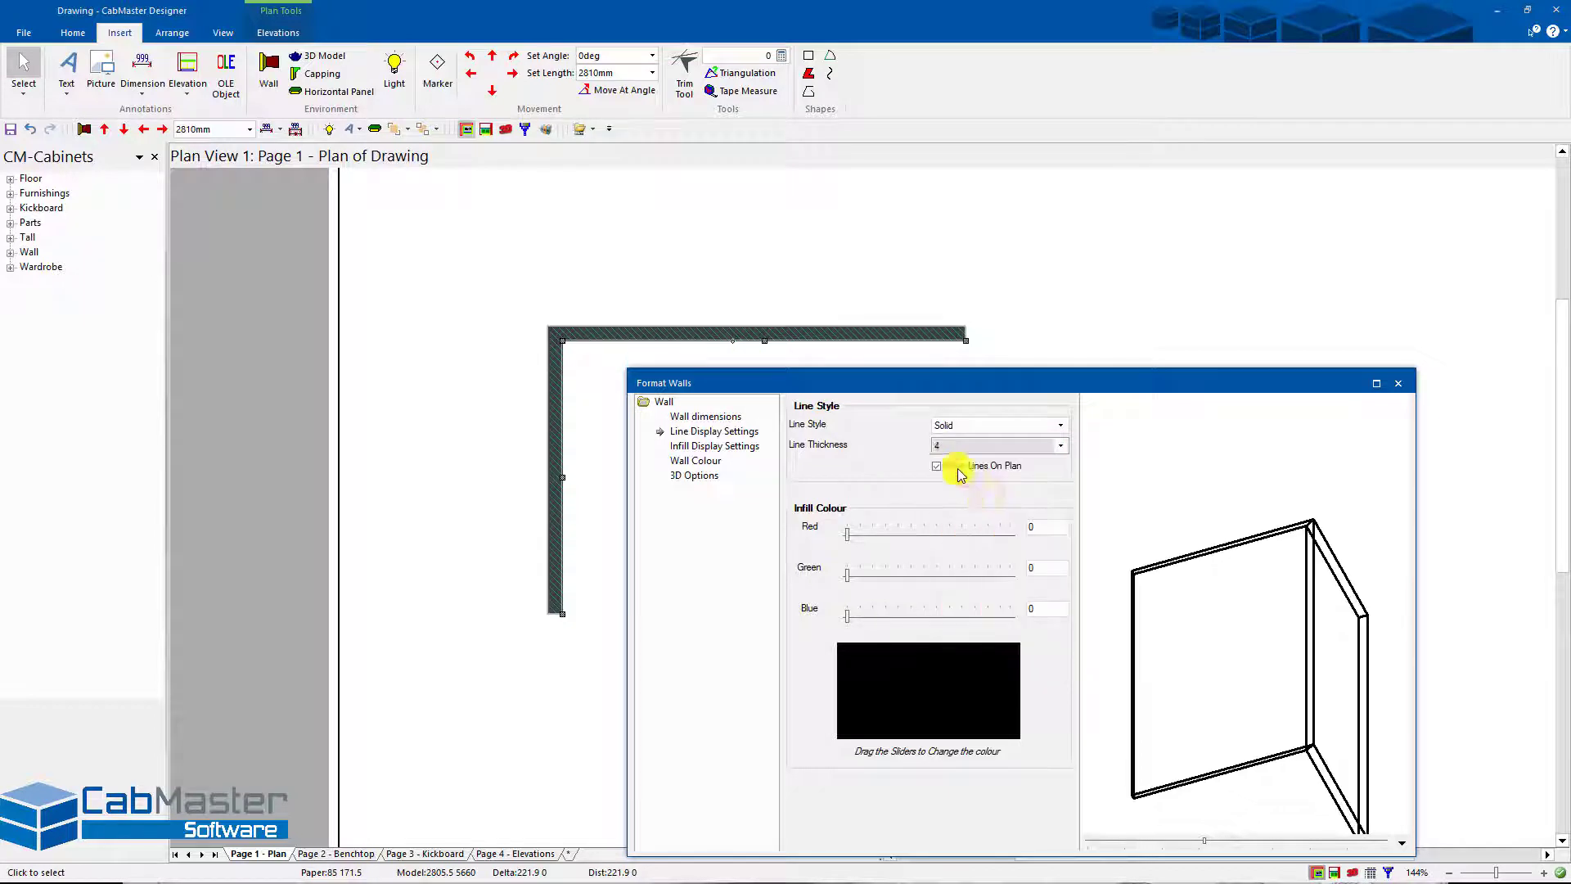
left_click(1398, 383)
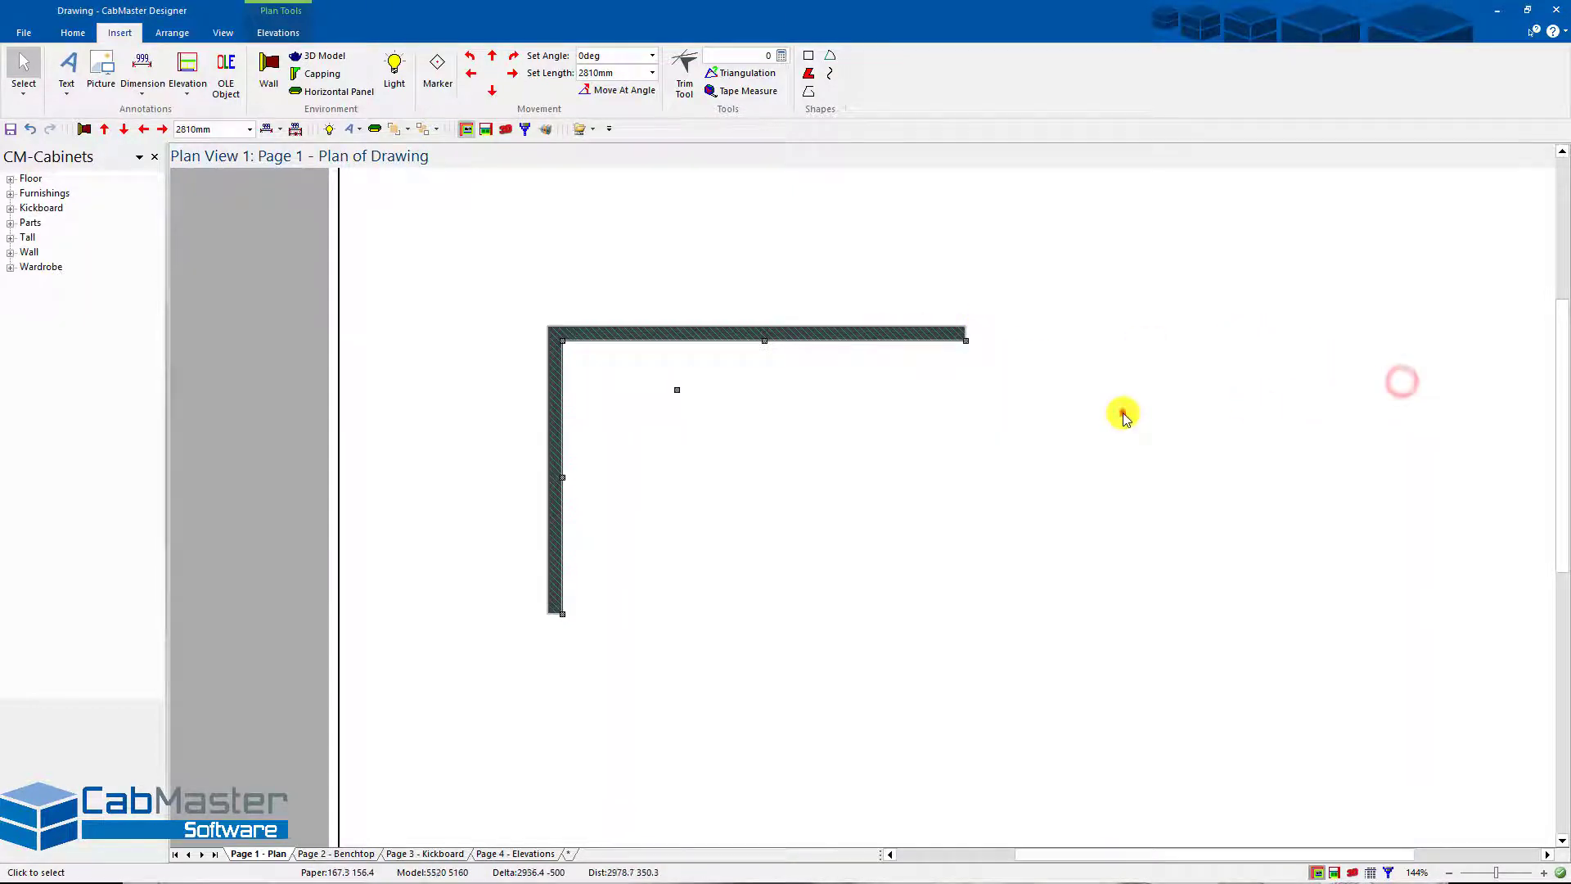
- Reopen the wall's line display settings and try different line colours with the red, green and blue sliders
left_click(766, 336)
double_click(767, 338)
left_click_drag(863, 378, 858, 353)
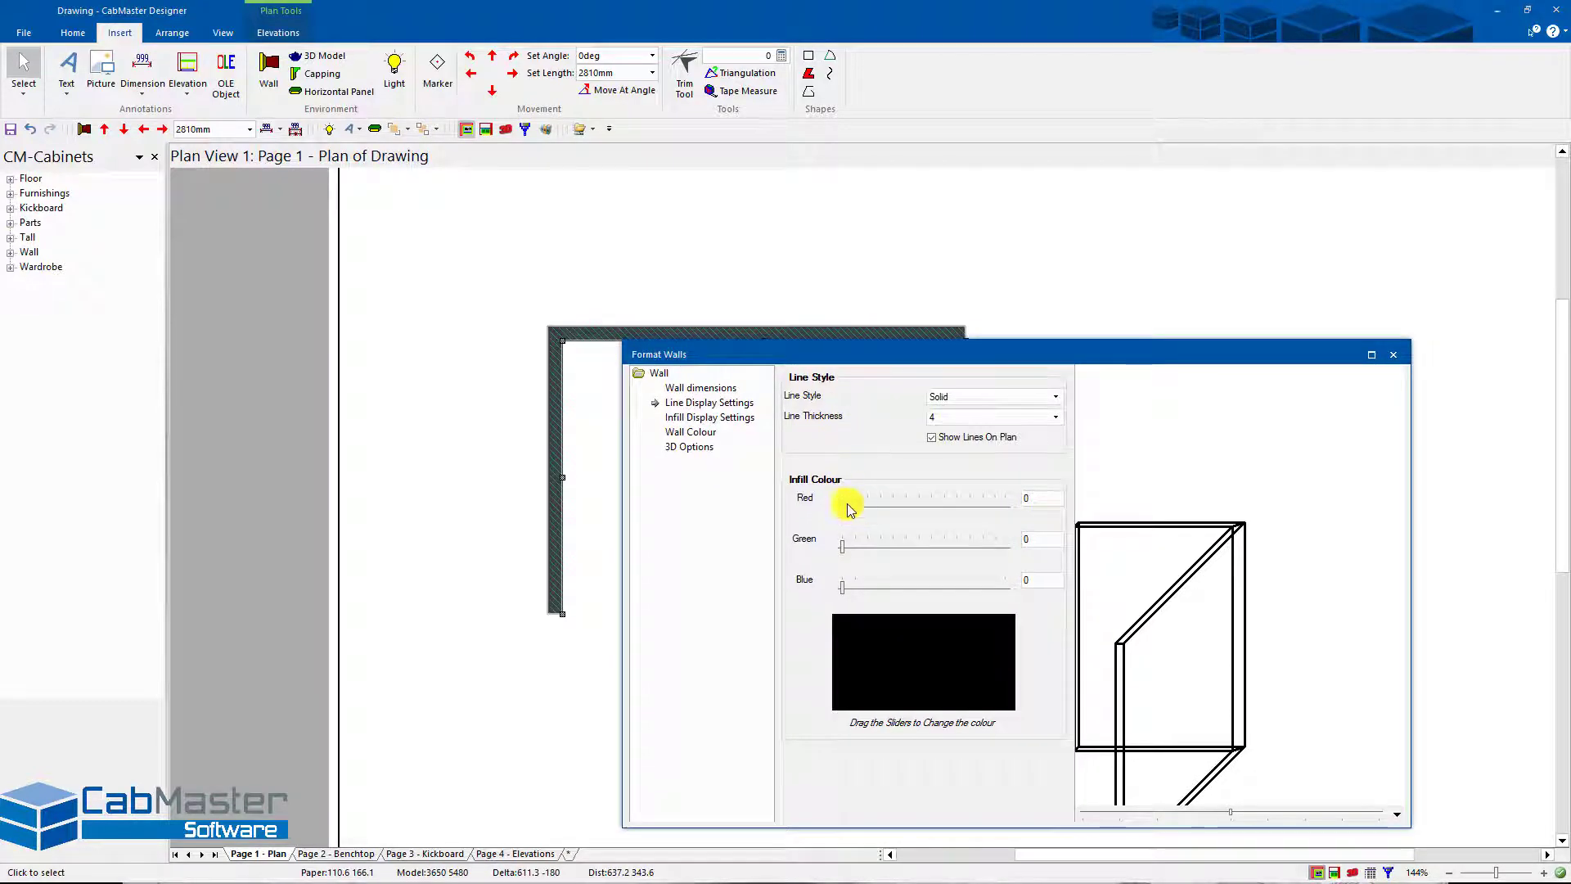
left_click_drag(845, 509, 932, 547)
left_click_drag(851, 586, 842, 546)
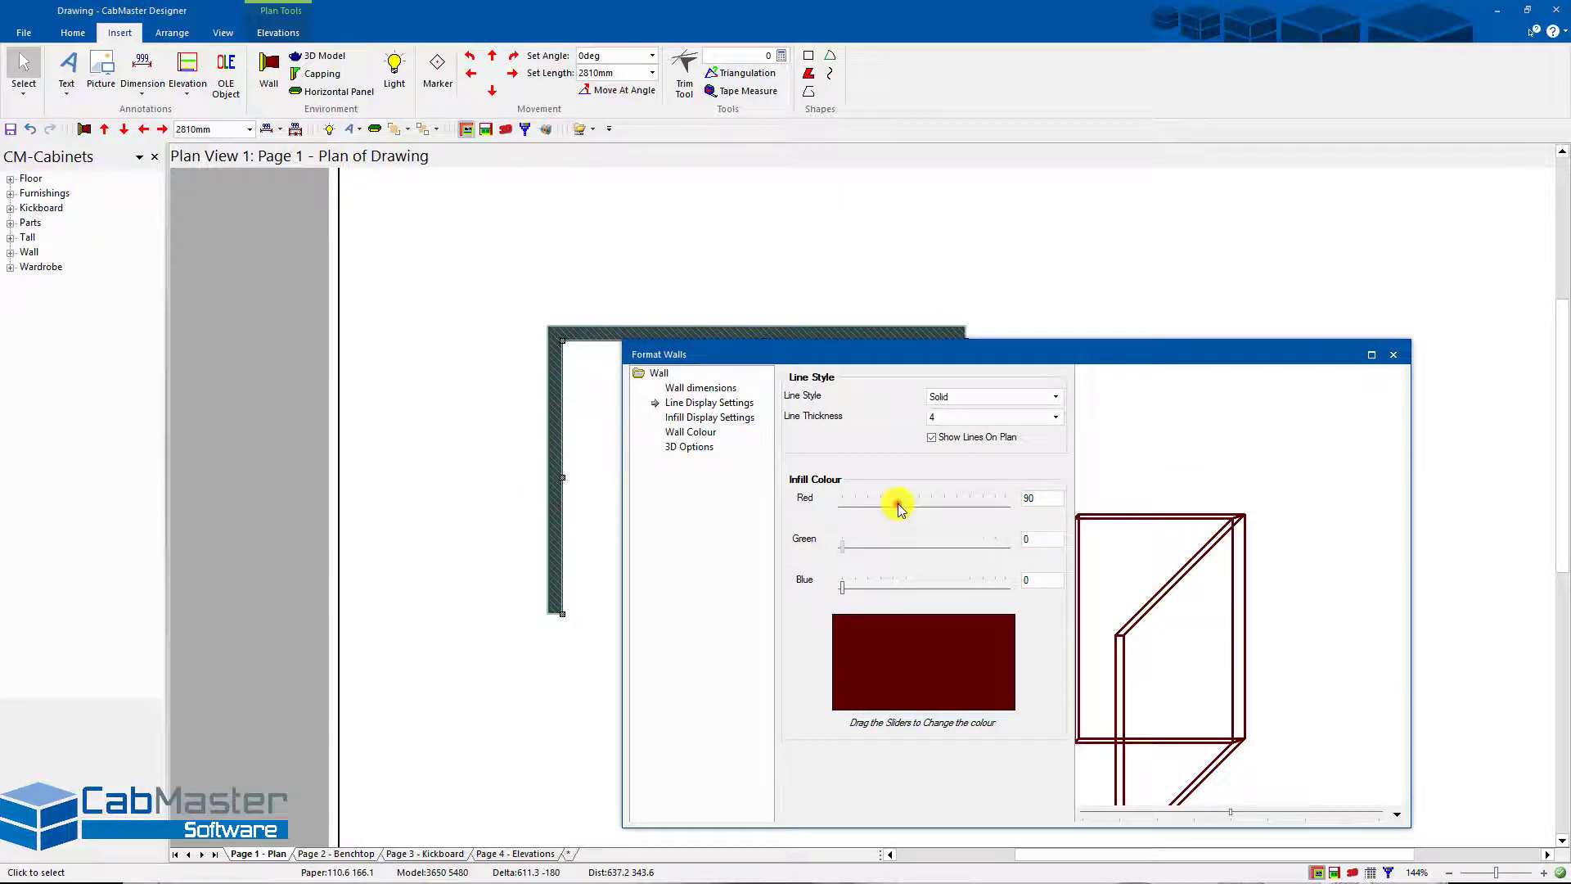
left_click_drag(901, 505, 835, 505)
- Set the wall's line colour channels to 190 each, and adjust them to red 152, green 167 and blue 170
double_click(1034, 495)
type("190")
double_click(1032, 540)
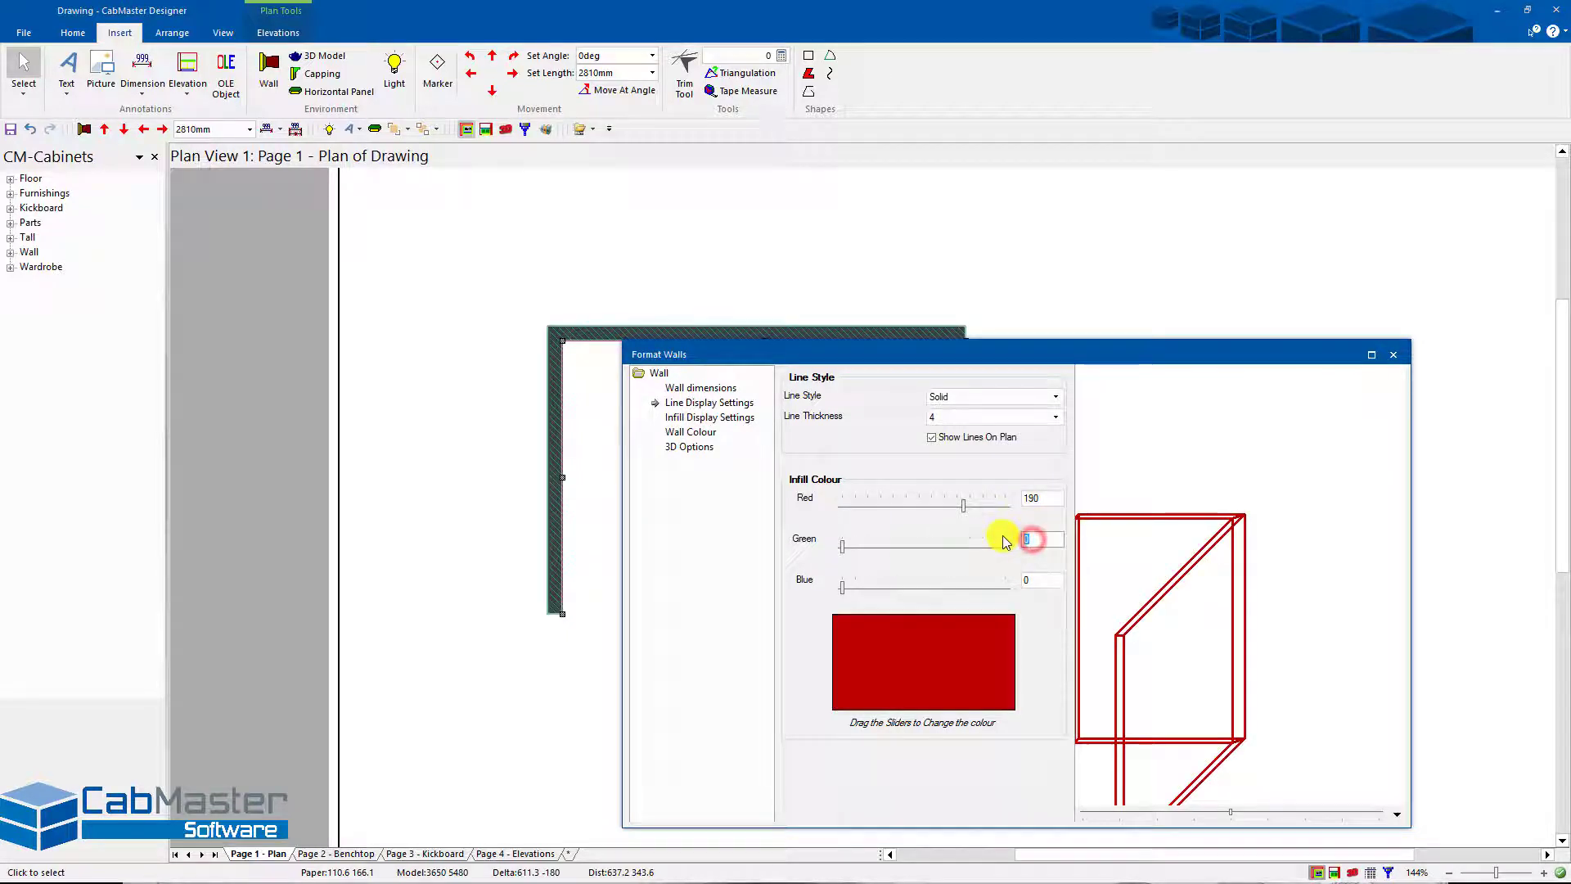
type("190")
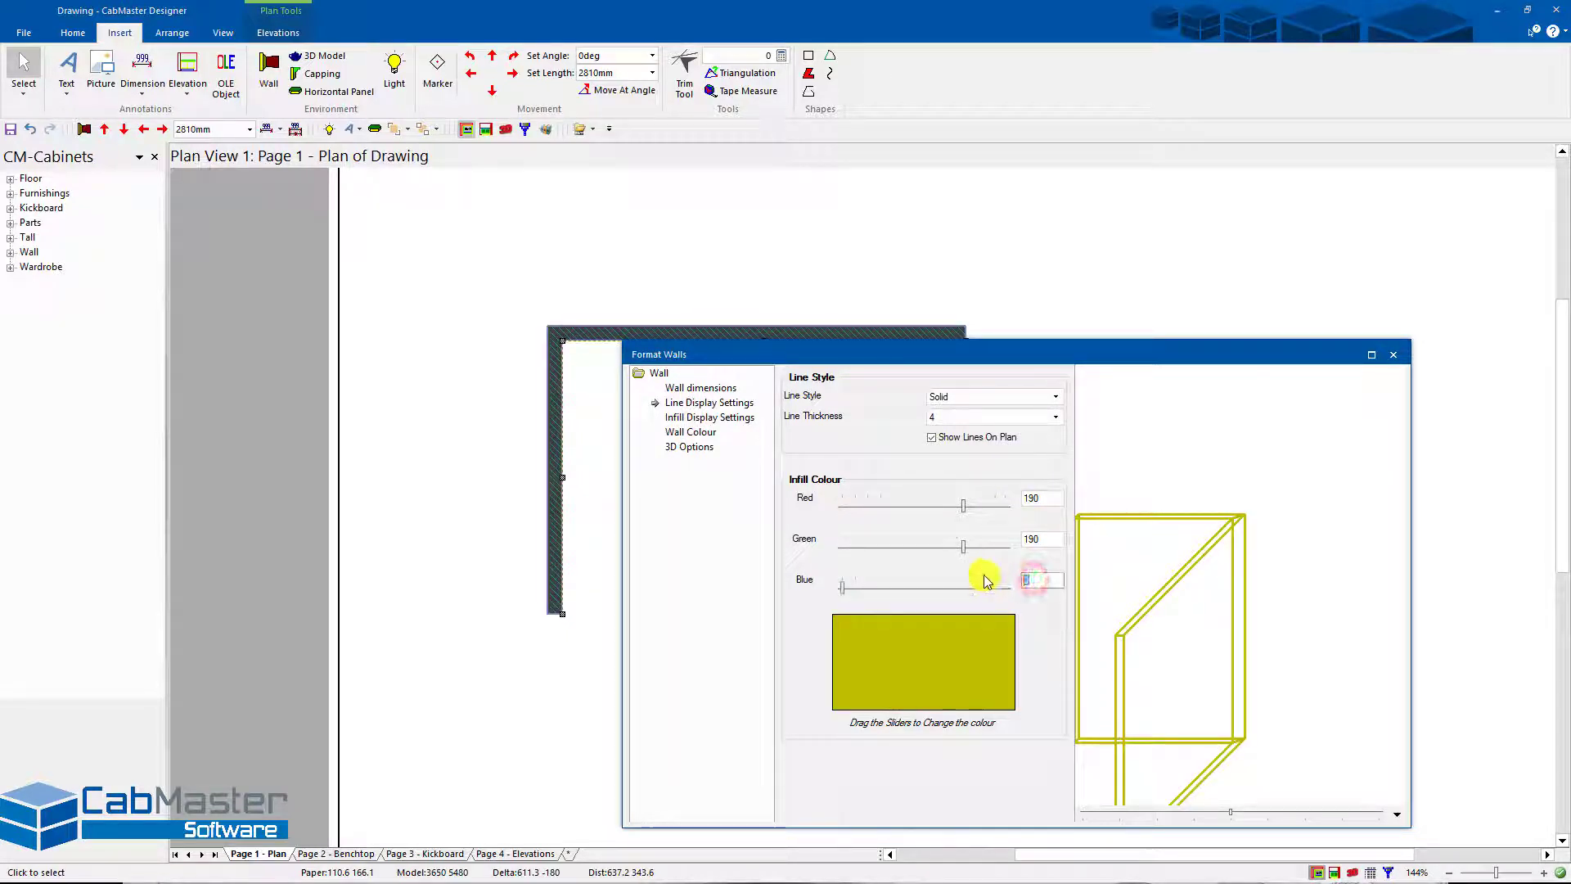
type("190")
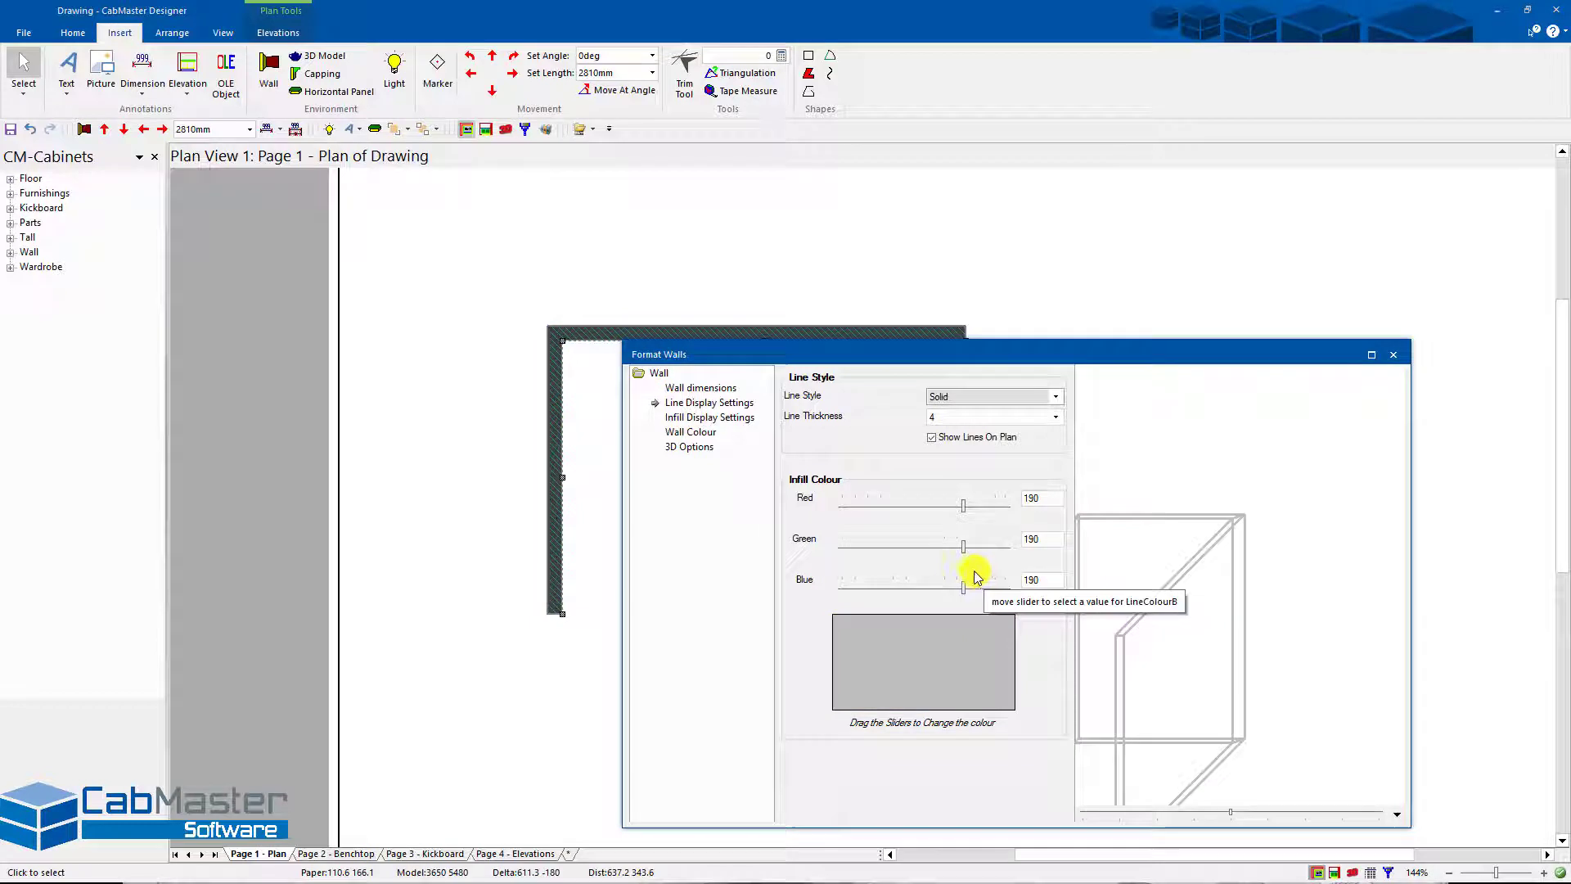
left_click_drag(963, 505, 951, 586)
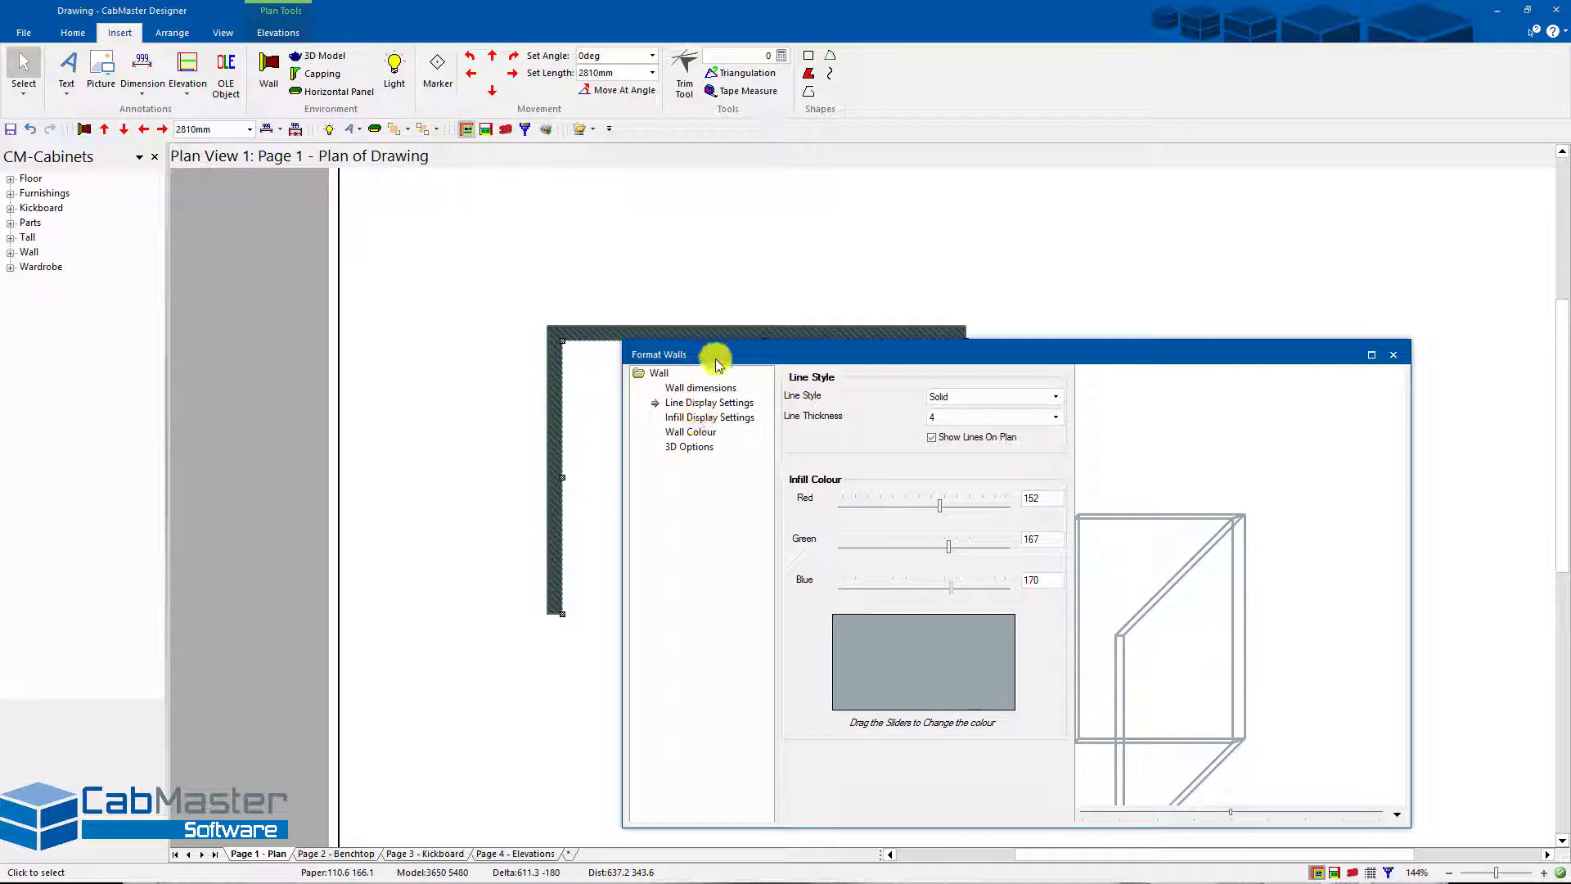
left_click(1391, 355)
- Try Diagonal Lines Right as the wall's infill style, and set the fill style to Crosses
scroll(782, 323, "up", 3)
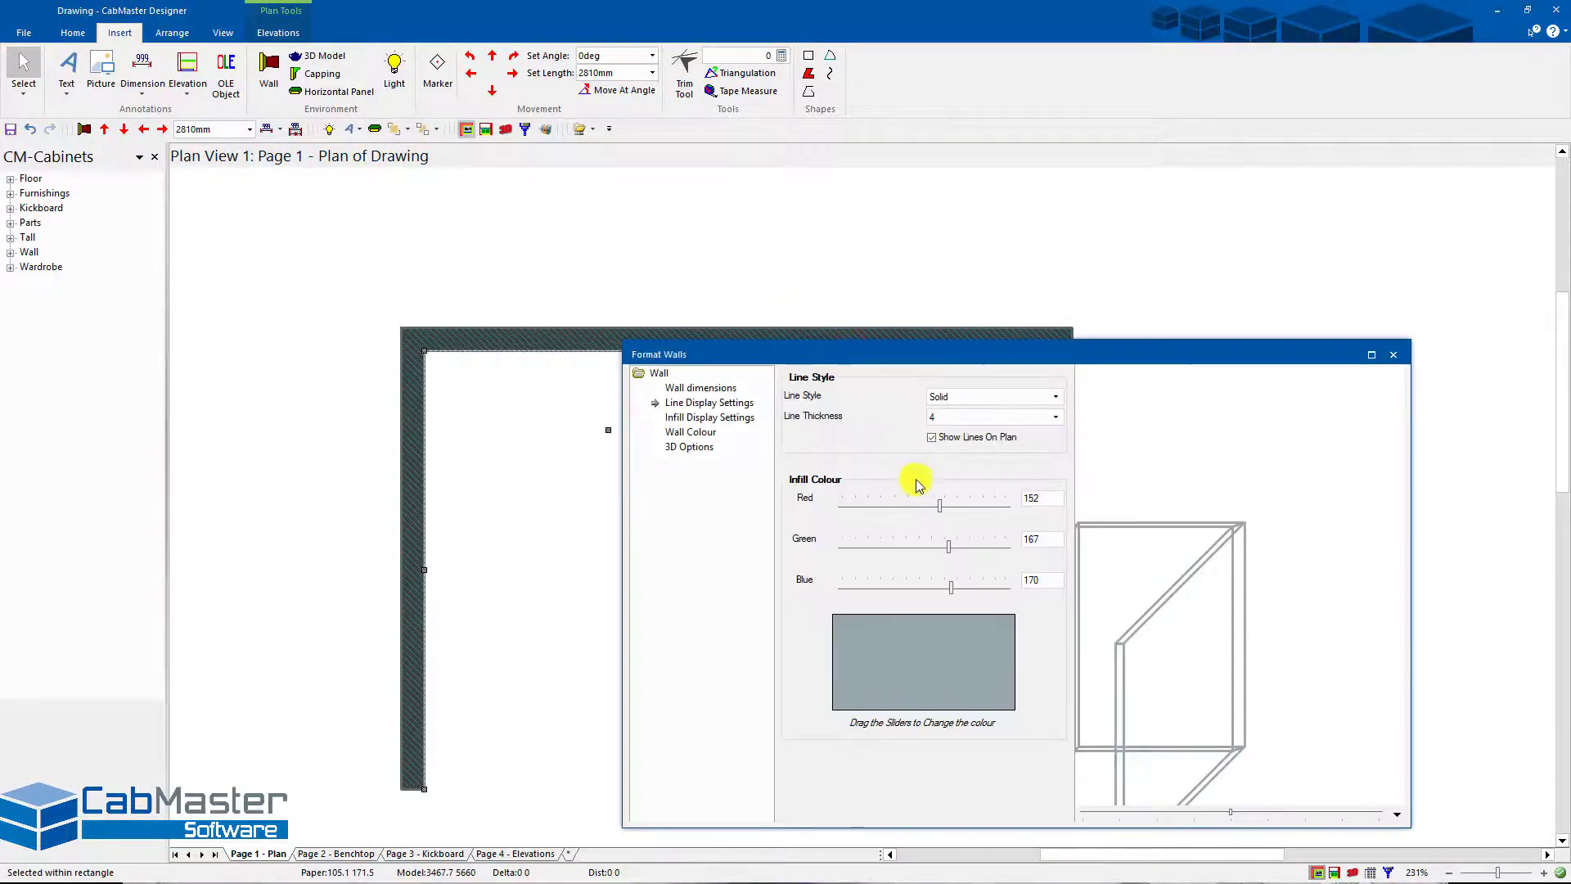
left_click(697, 420)
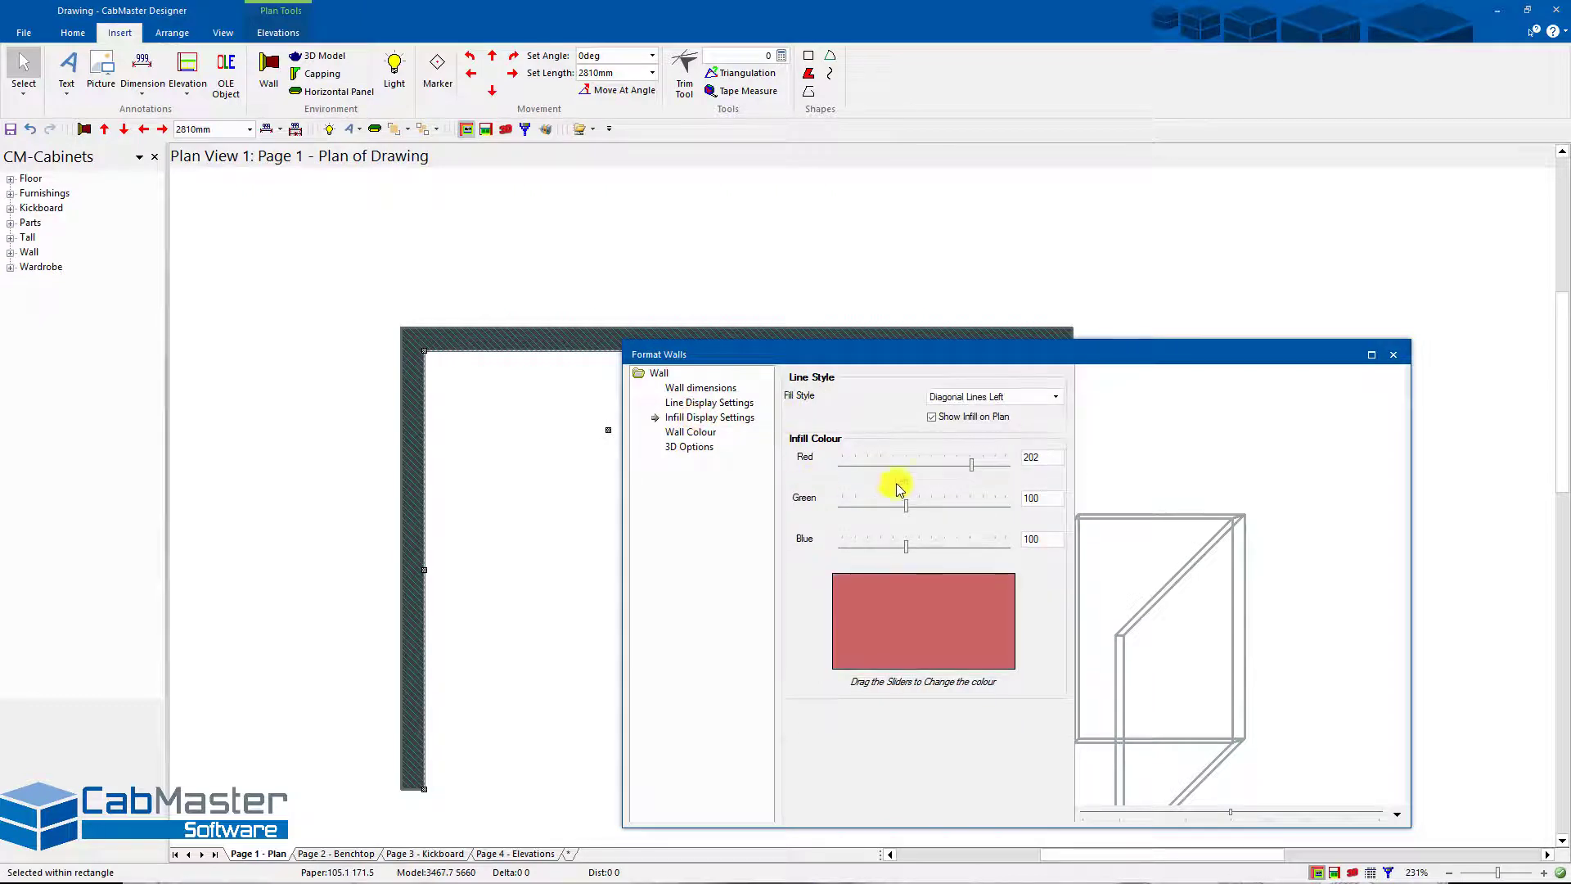
left_click(1031, 398)
left_click(997, 444)
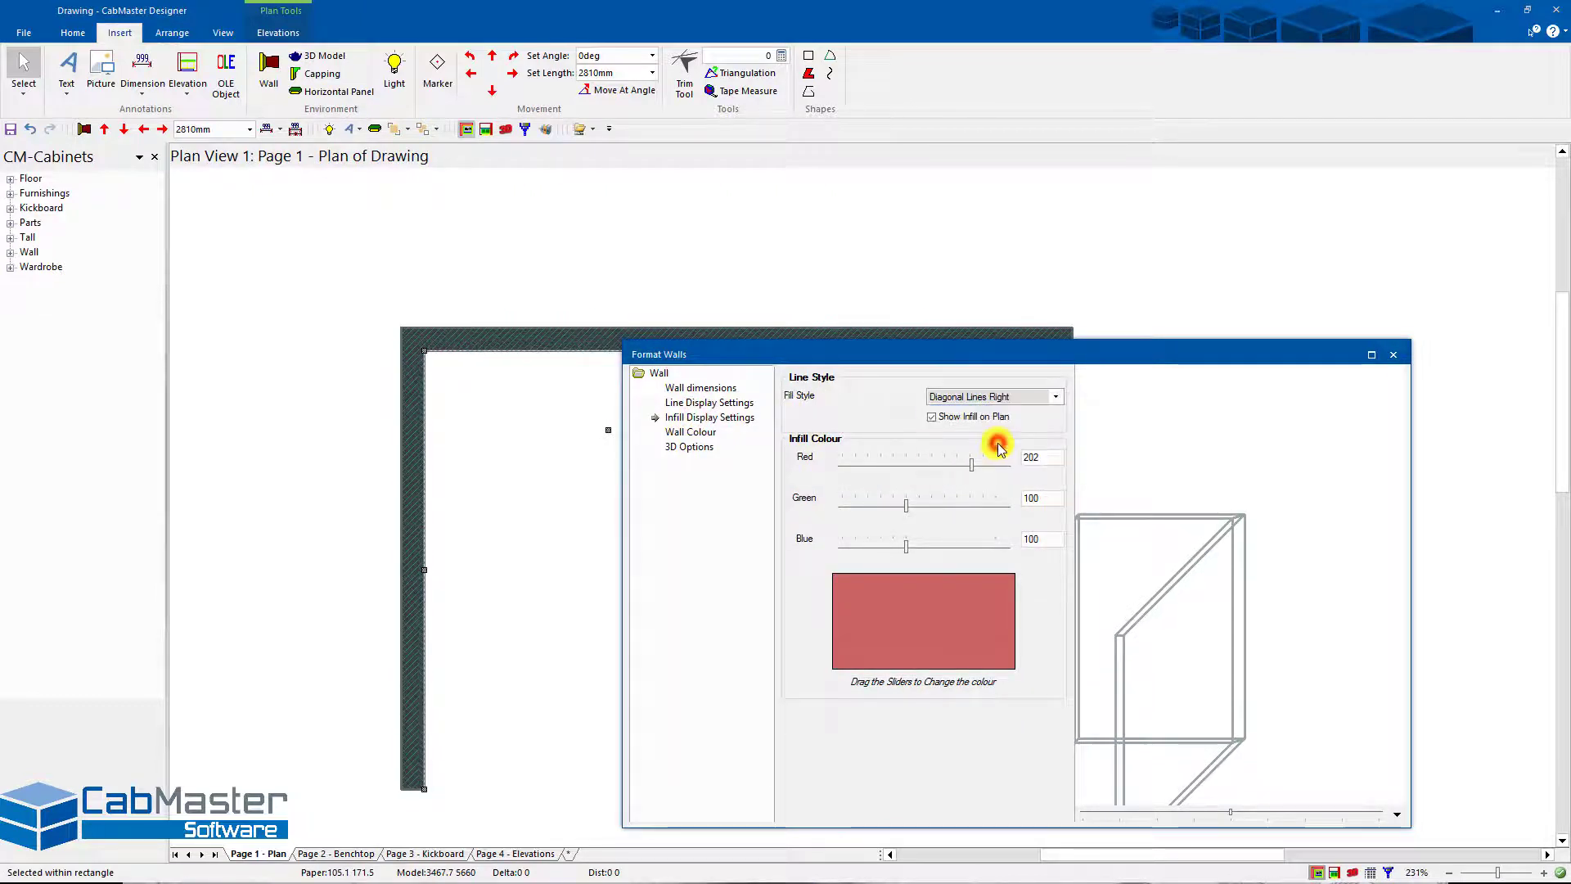
left_click(1035, 399)
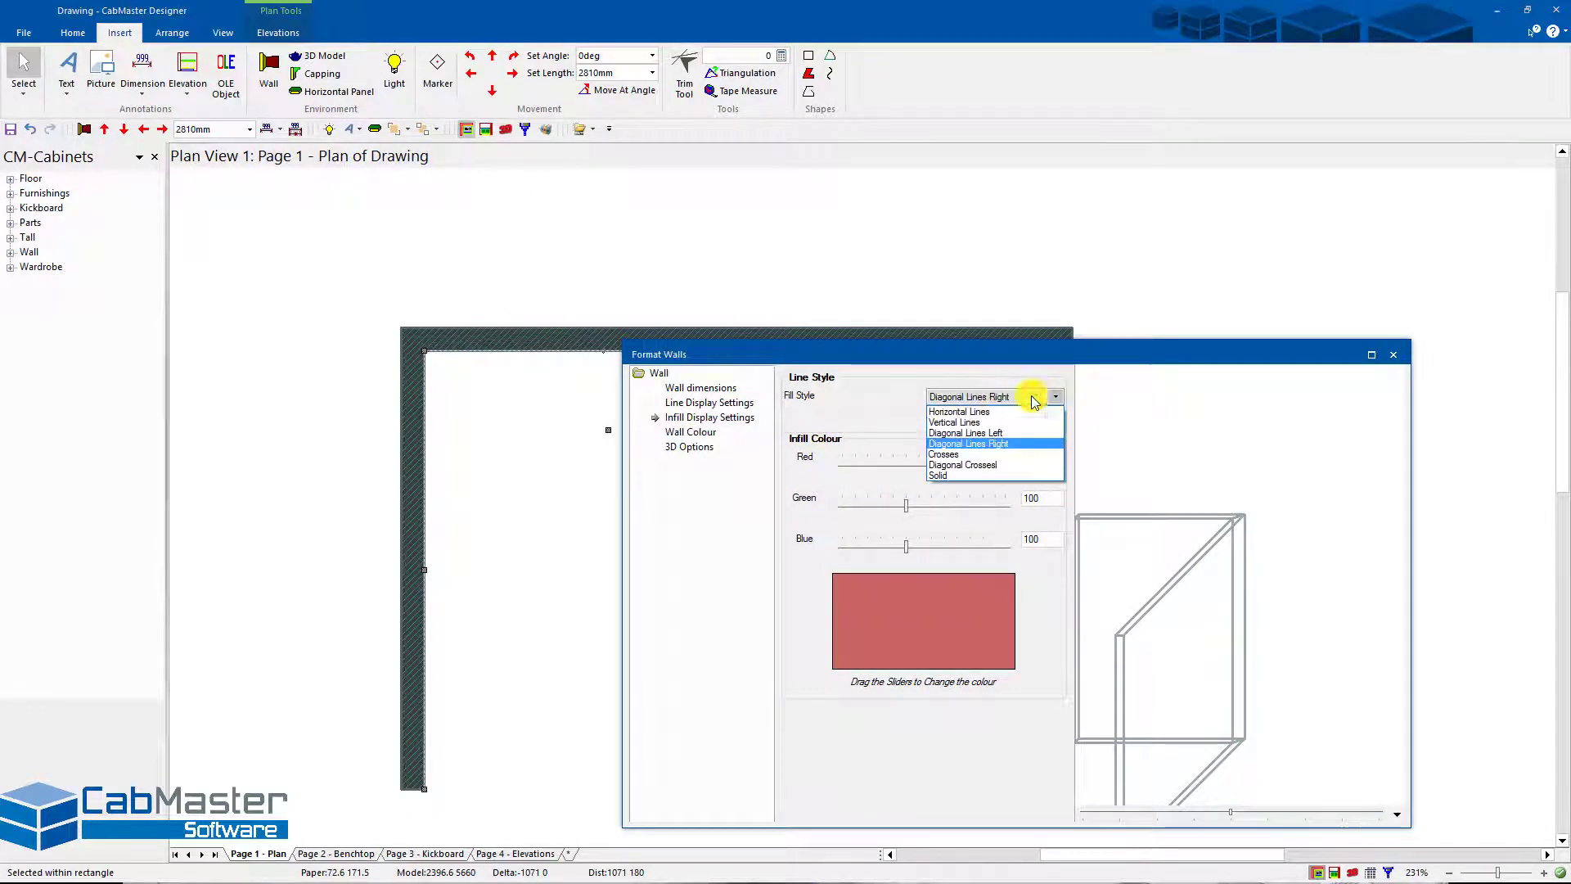
left_click(975, 454)
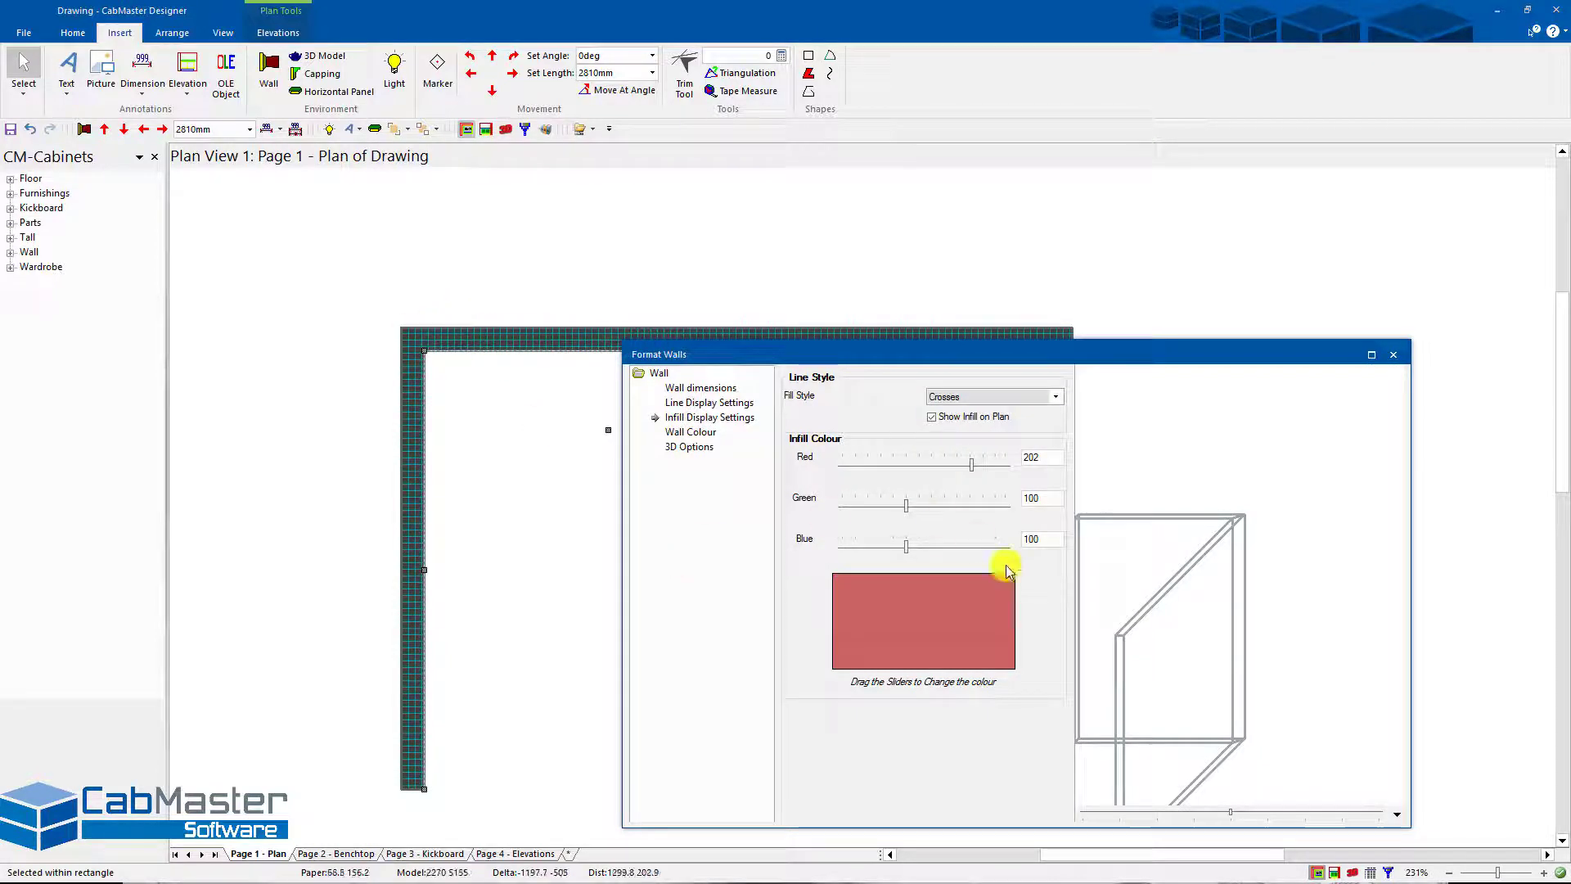
- Recolour the wall's infill to a light blue-grey with red 206, green 213 and blue 220
left_click_drag(904, 548, 851, 545)
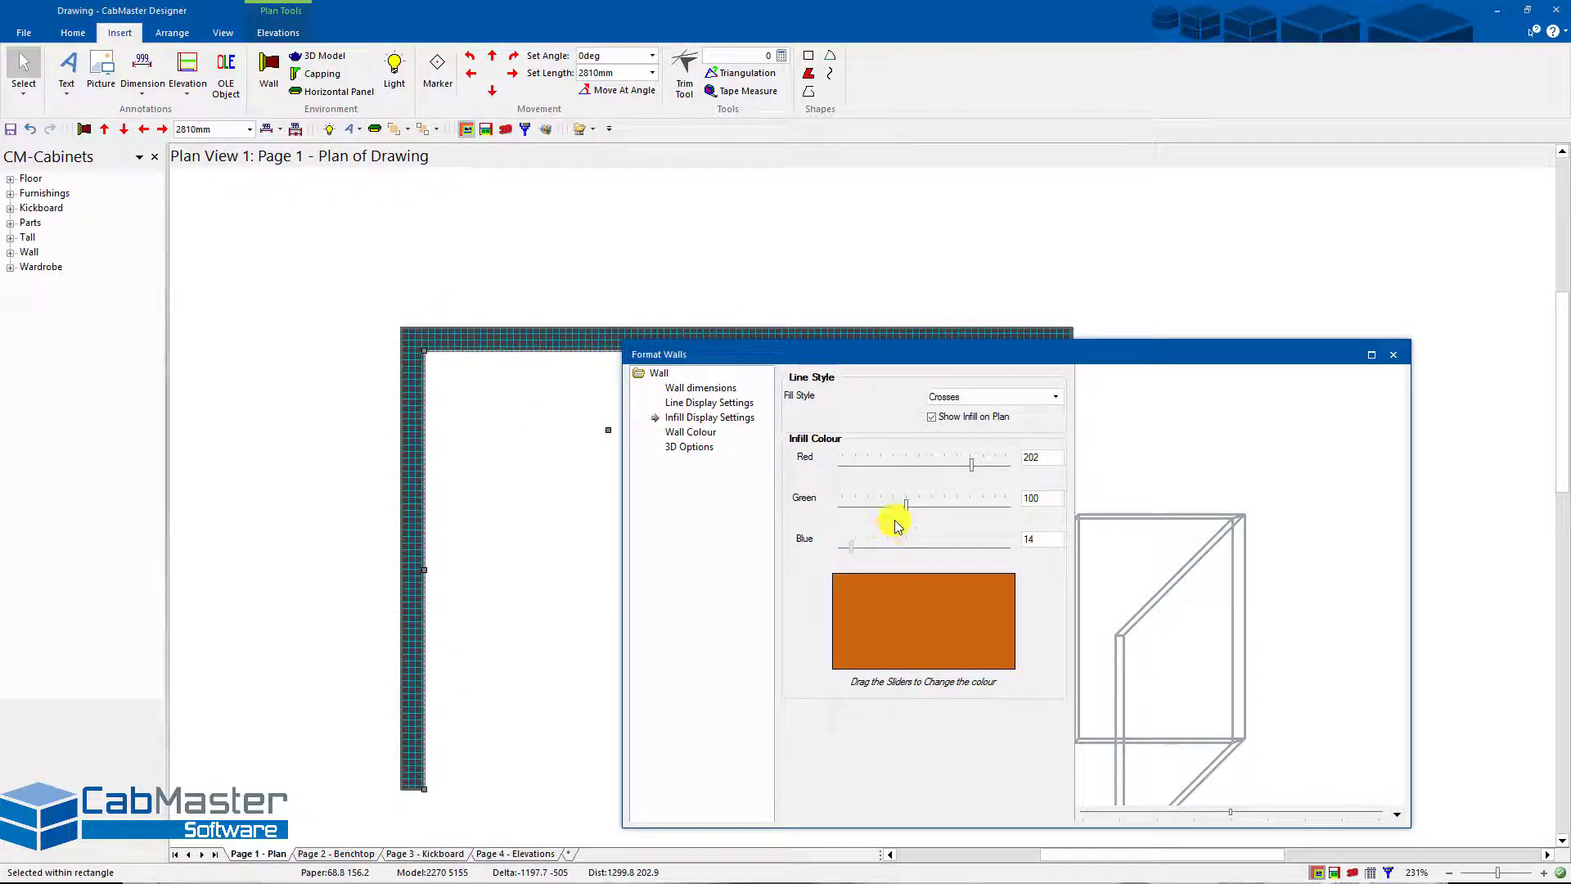
left_click_drag(922, 464, 842, 464)
left_click_drag(904, 504, 992, 548)
left_click(856, 506)
left_click(894, 506)
left_click_drag(842, 464, 972, 464)
left_click_drag(904, 500, 982, 546)
scroll(993, 504, "down", 5)
left_click_drag(972, 464, 974, 464)
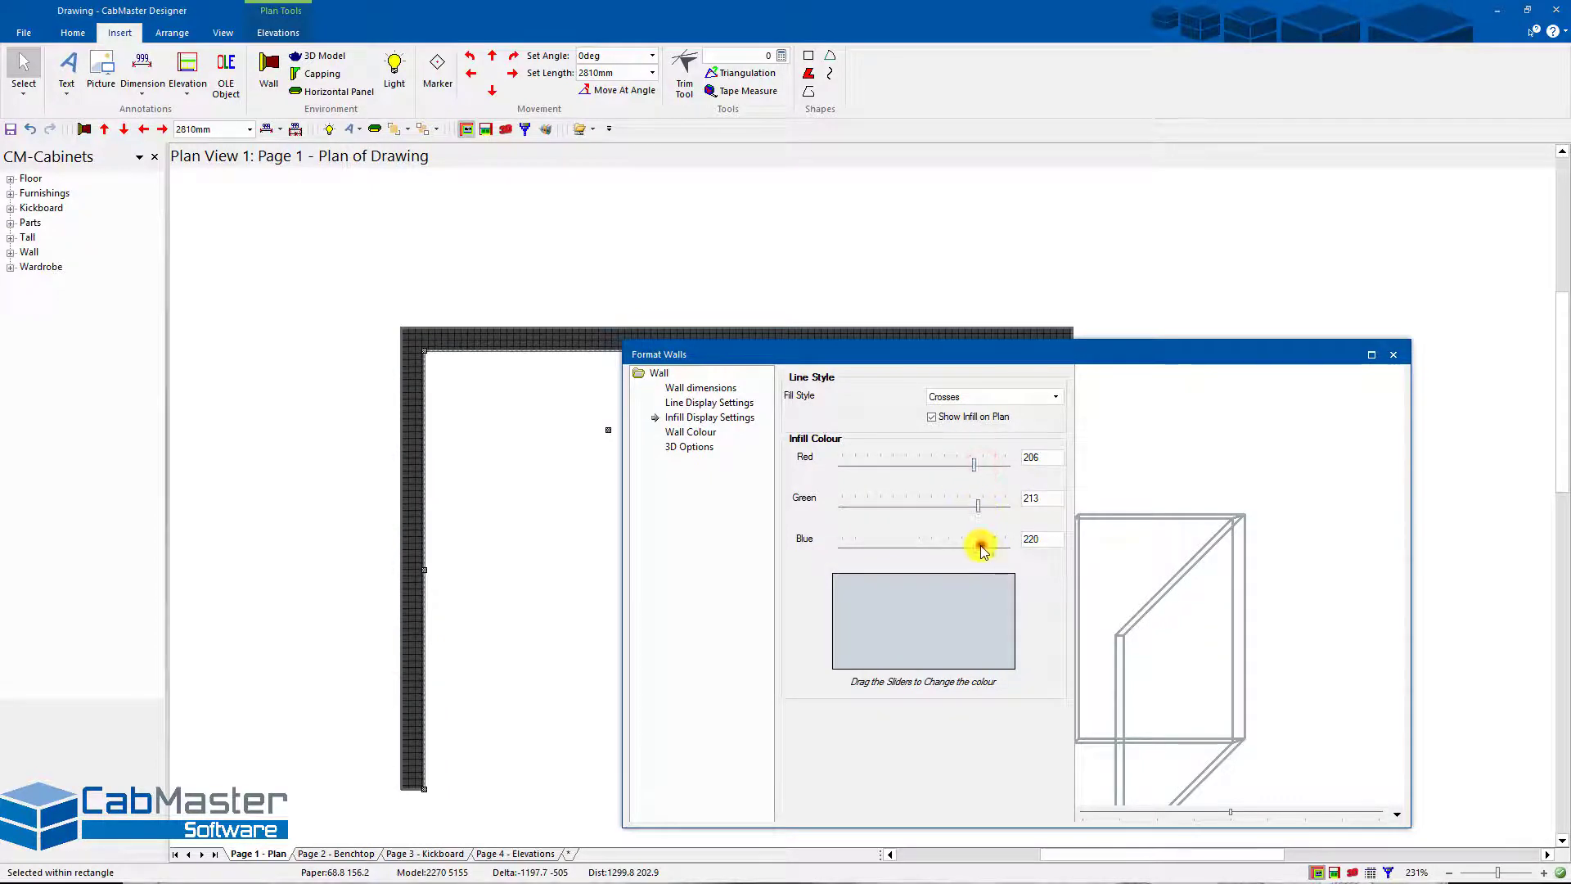
- Set the wall's solid colour to red 182, green 182 and blue 176, and switch the wall colour back to Textured
left_click(701, 434)
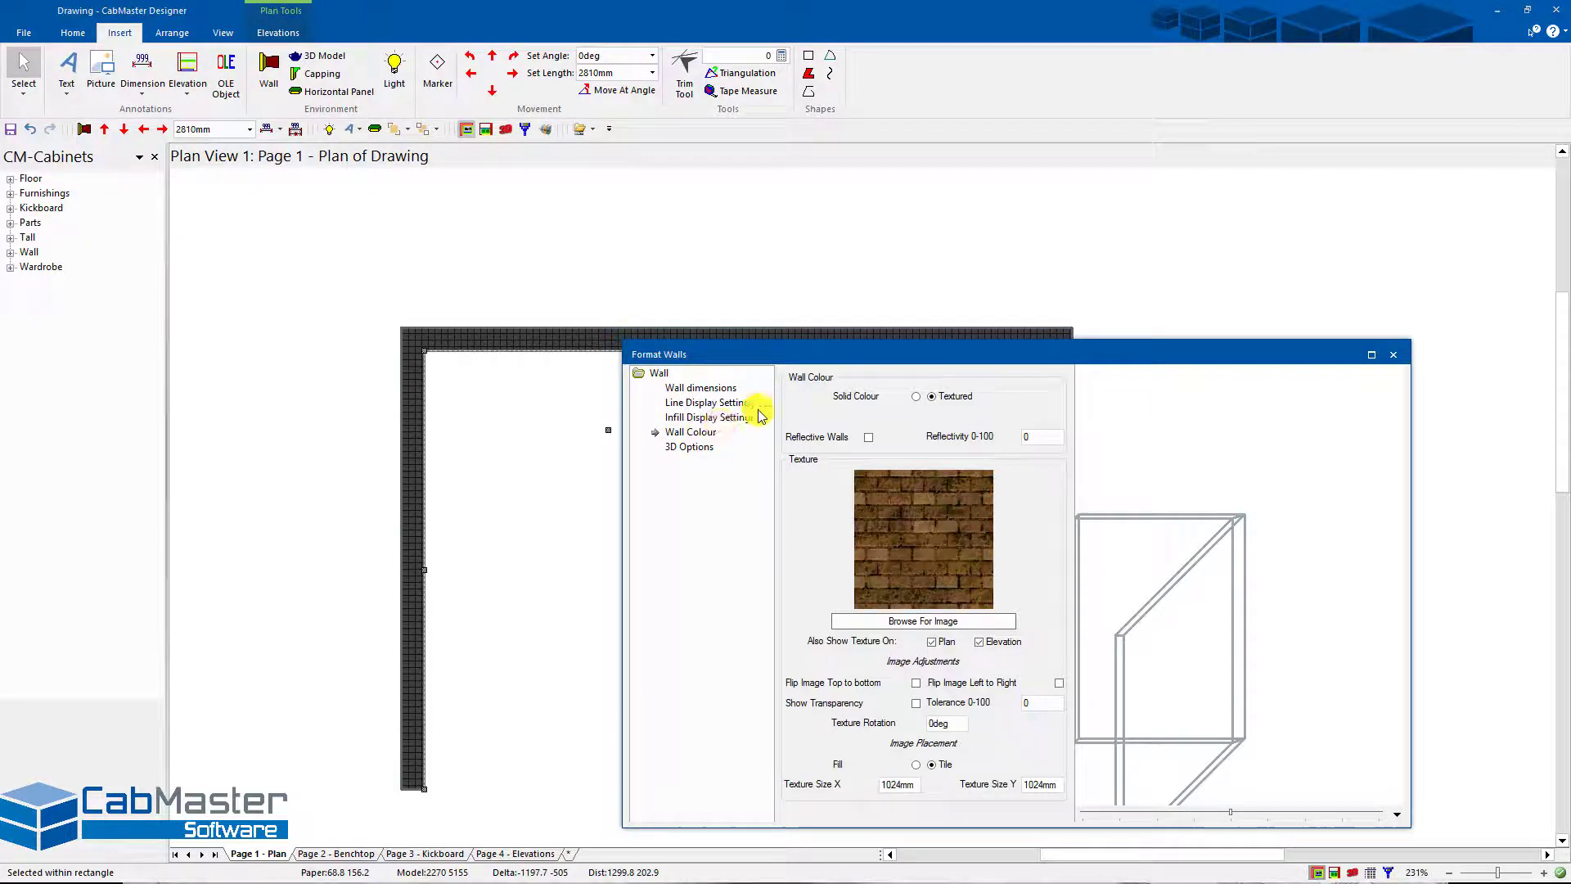
left_click(916, 396)
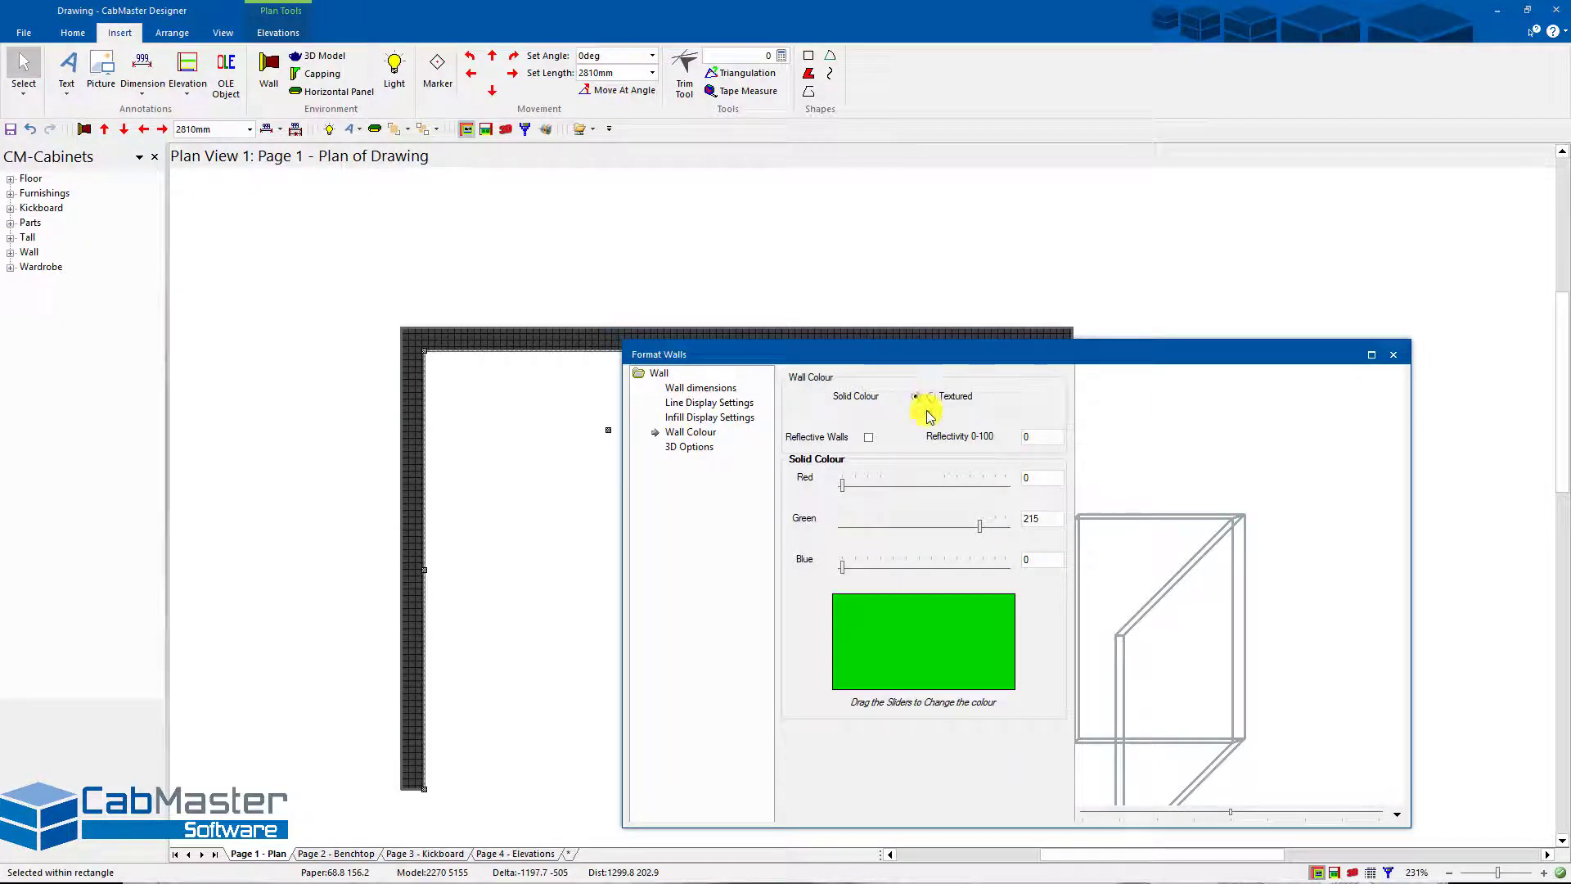
left_click(936, 565)
left_click(930, 524)
double_click(941, 486)
left_click(942, 487)
double_click(955, 566)
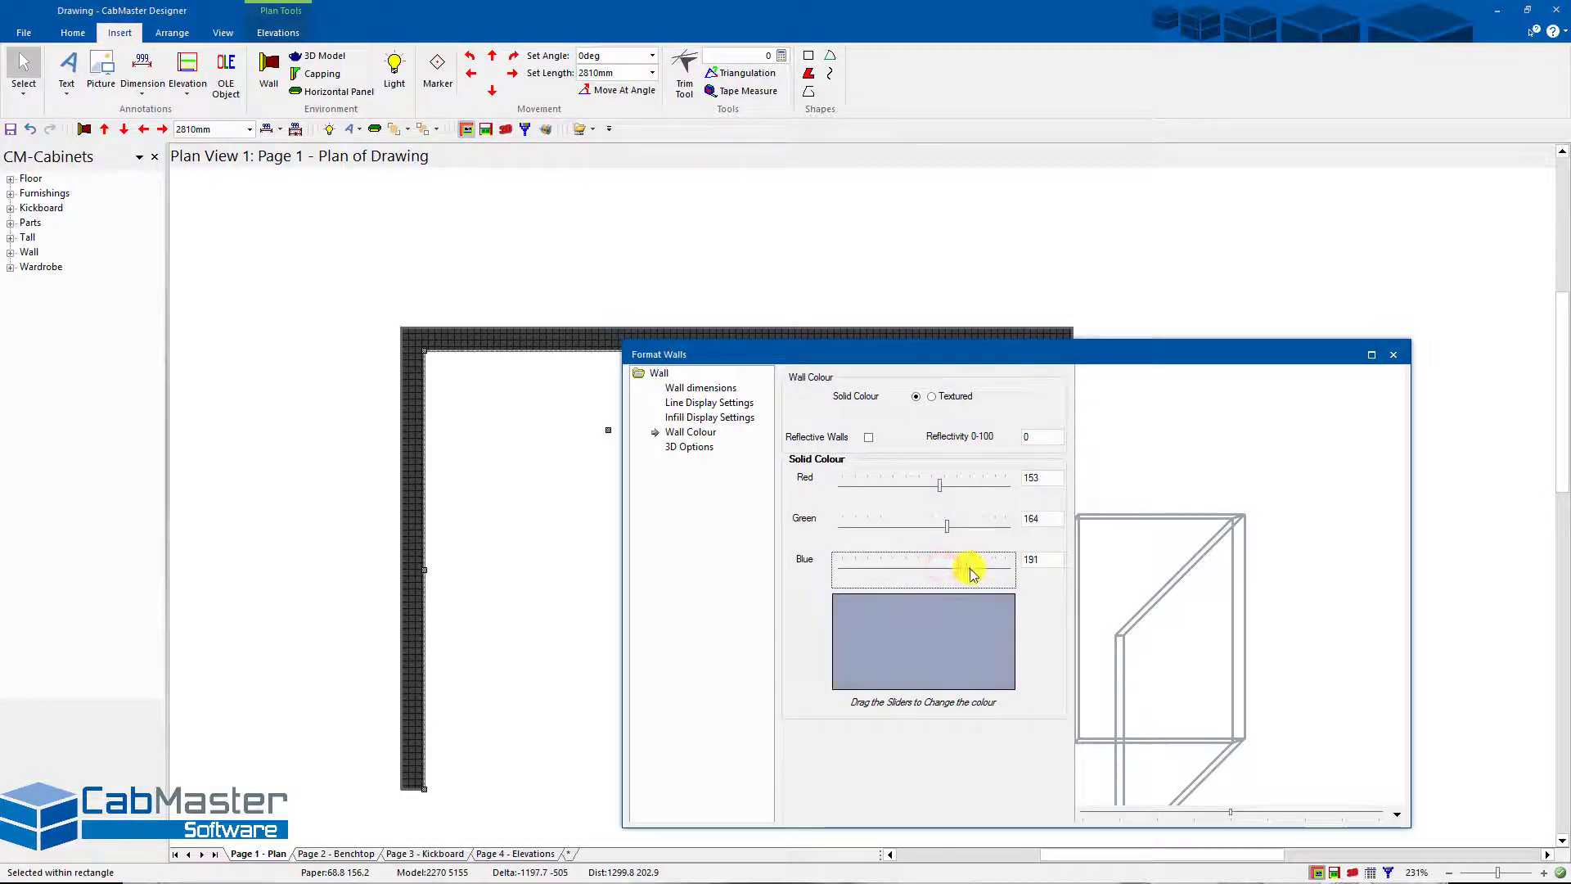
left_click_drag(962, 576, 958, 568)
left_click_drag(941, 485, 968, 491)
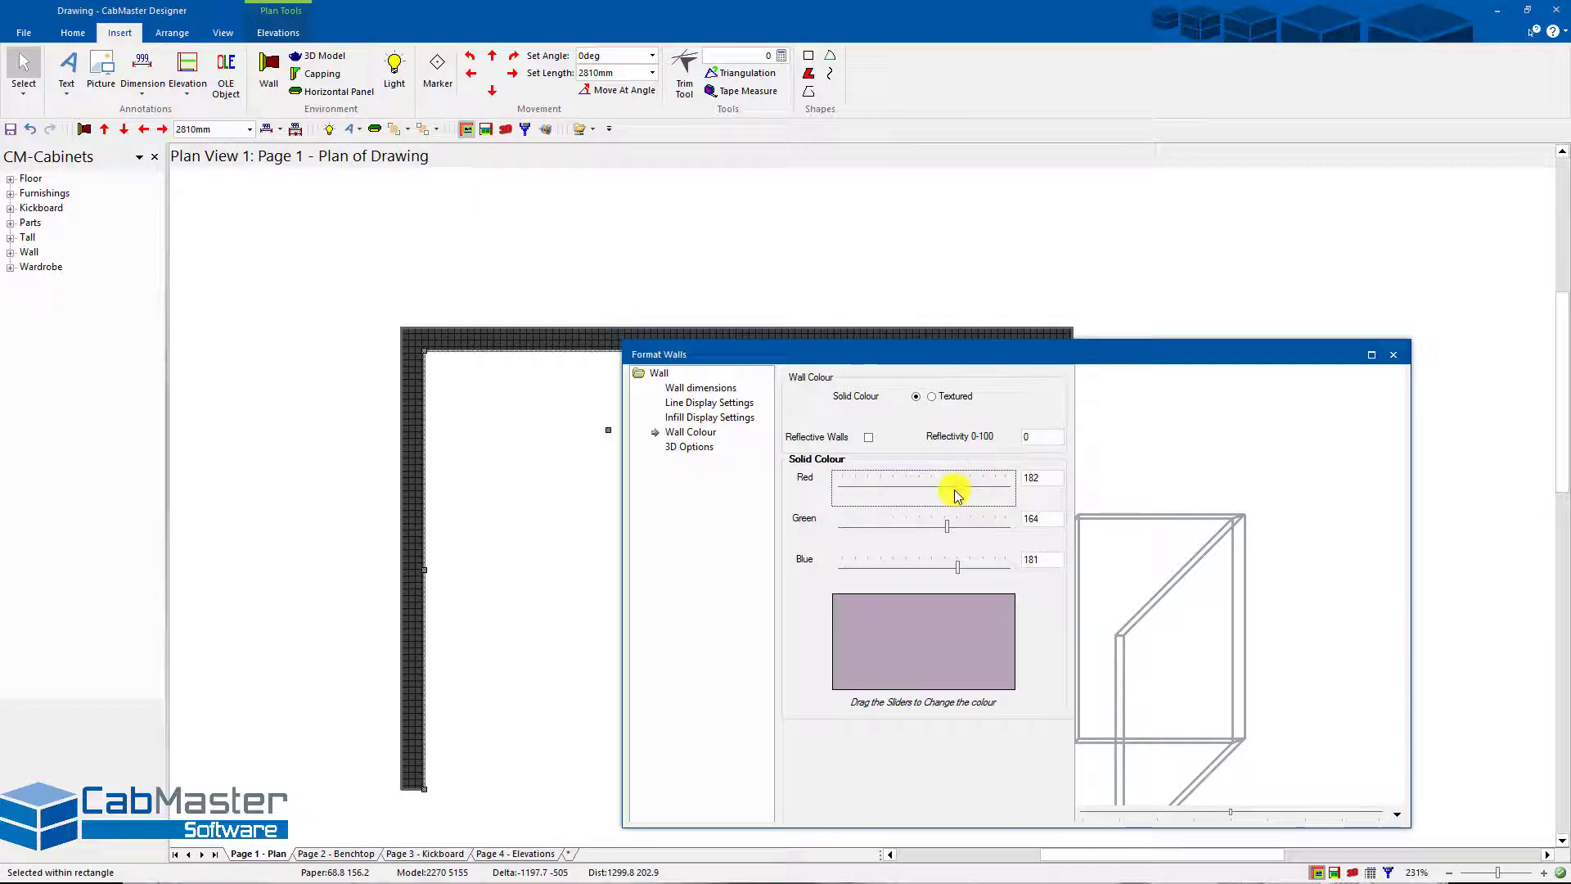
mouse_move(962, 571)
left_mouse_down()
mouse_move(958, 526)
mouse_move(964, 575)
left_mouse_up()
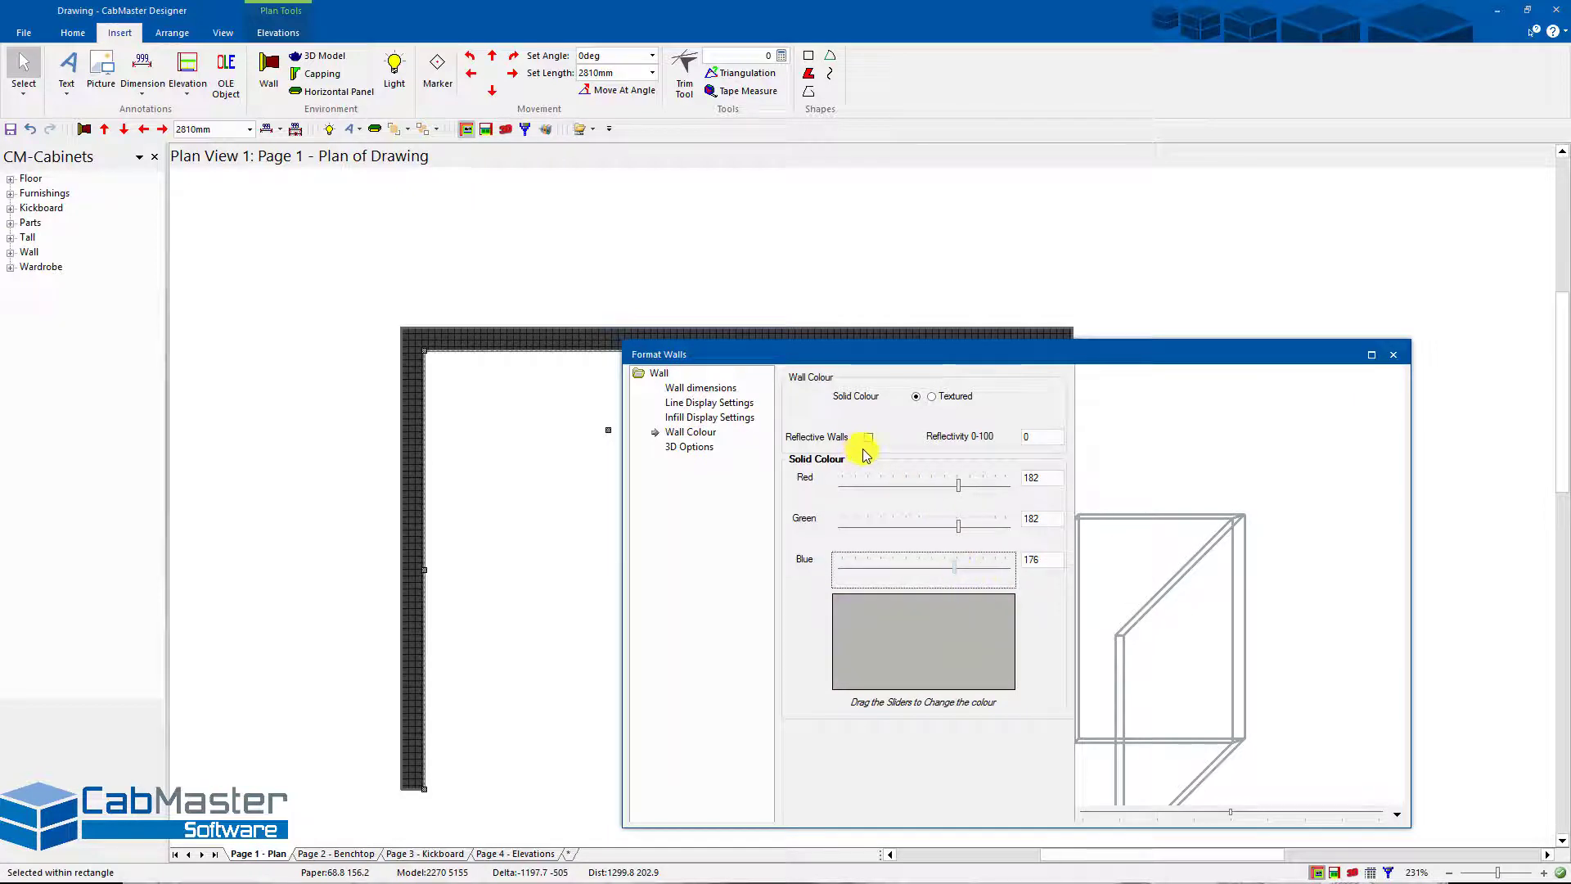
left_click(931, 396)
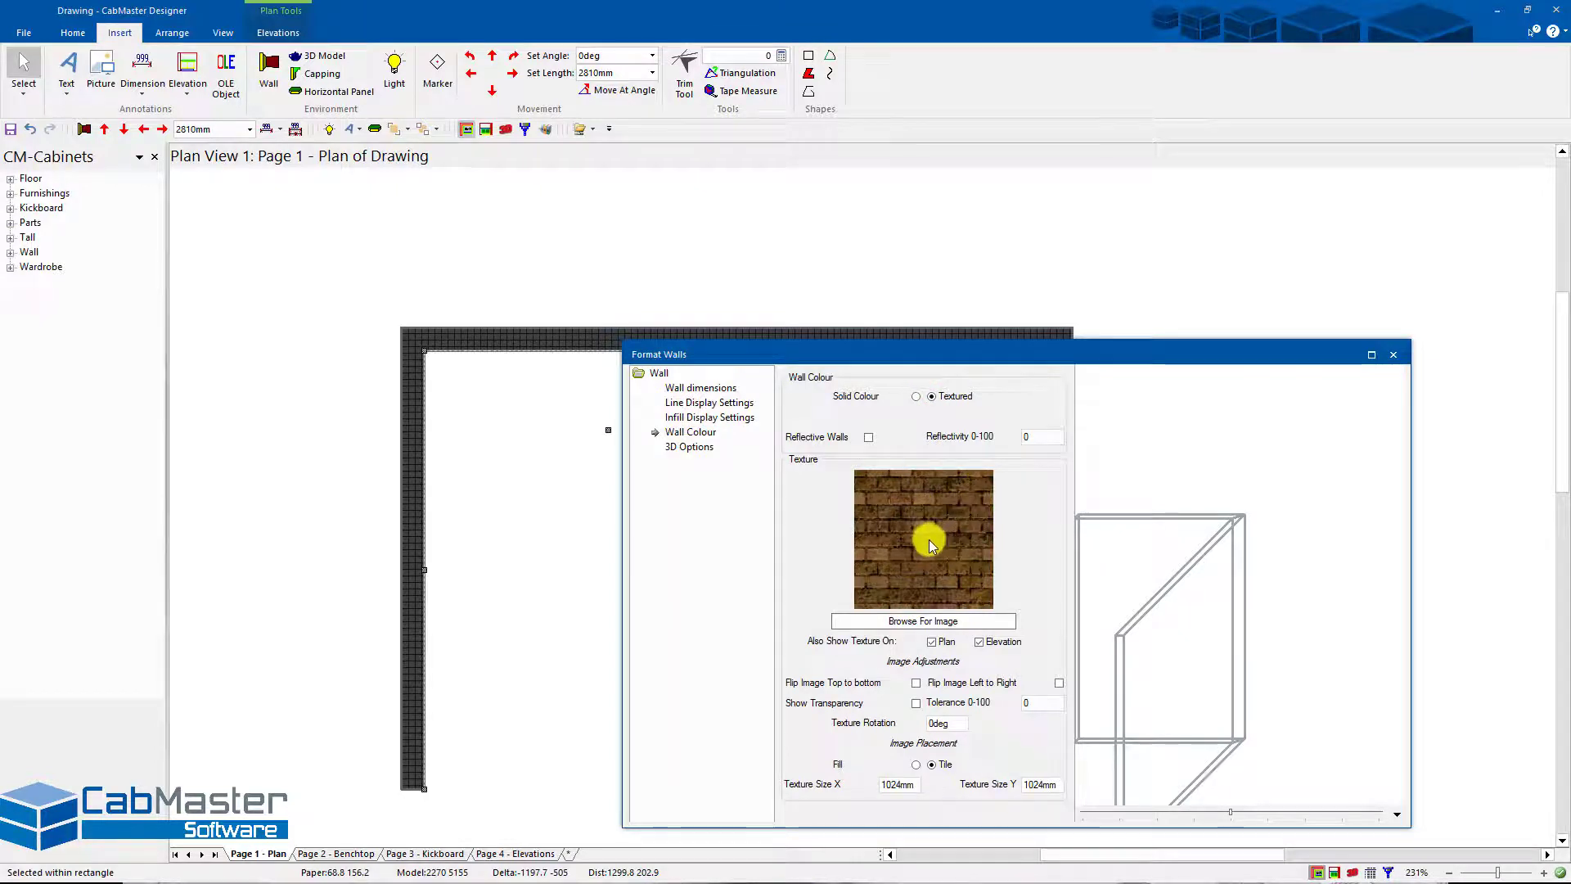
- Replace the wall's texture with a grey brick image from the Wall folder of the bitmap library
left_click(933, 620)
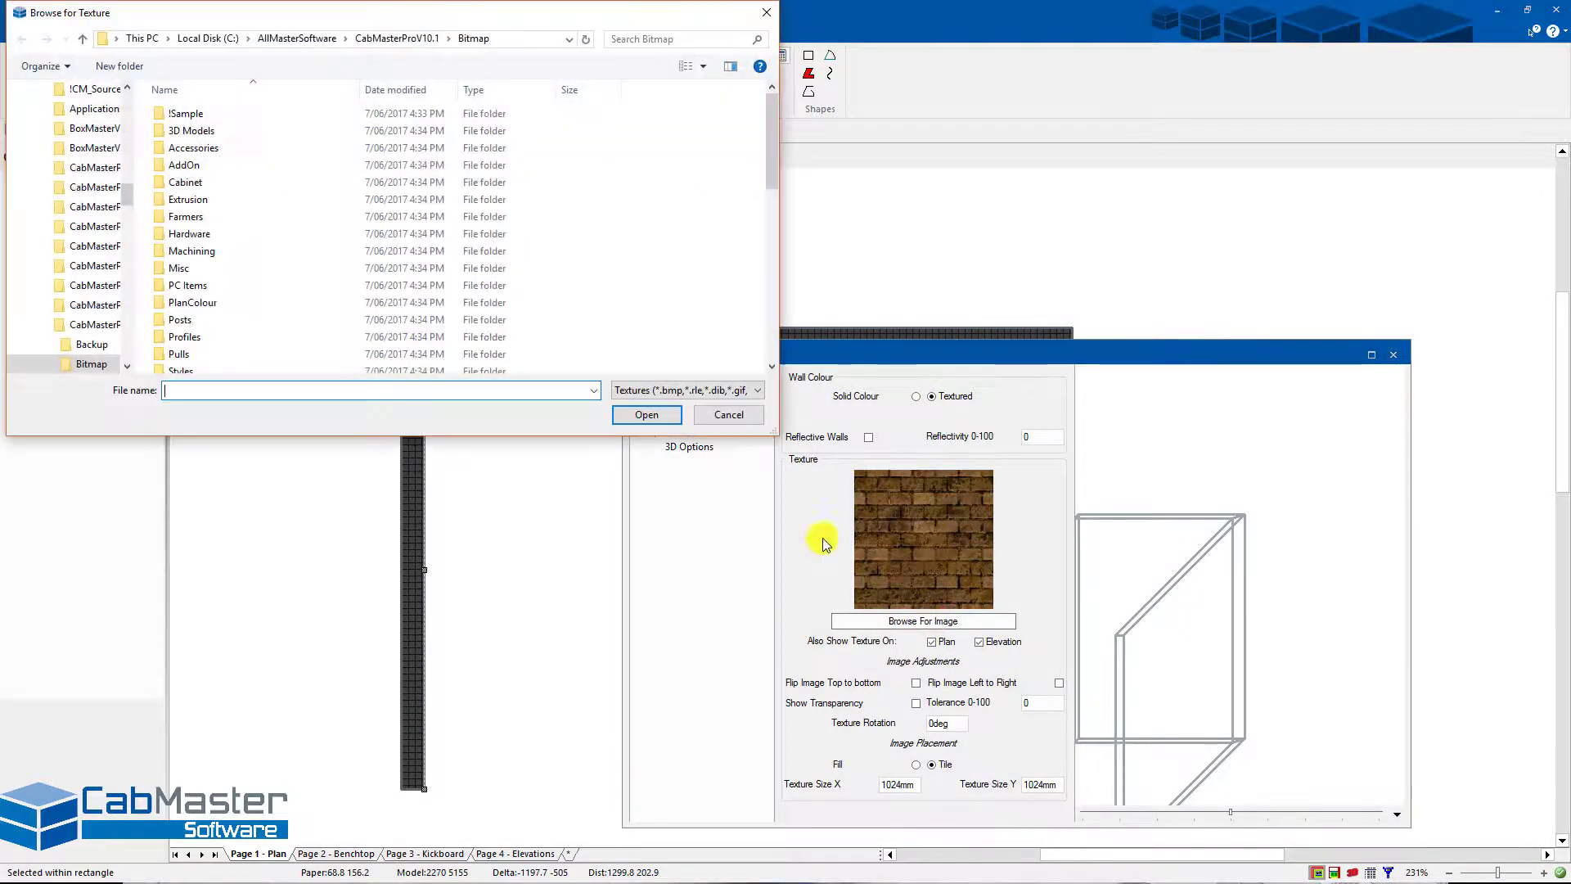
scroll(327, 298, "down", 3)
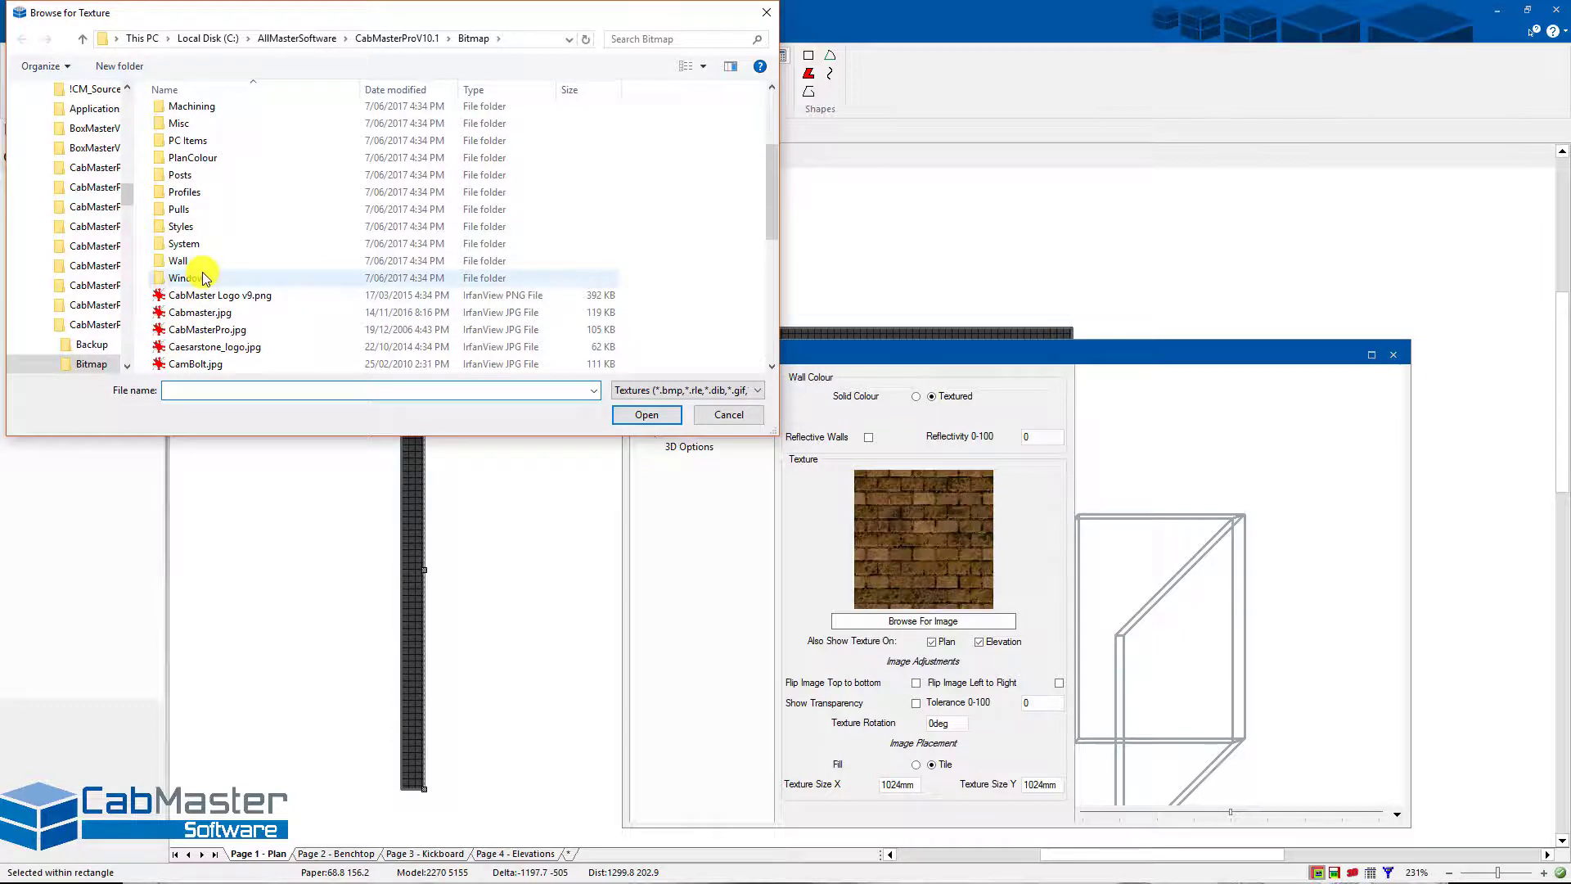
double_click(193, 260)
left_click(197, 117)
double_click(196, 117)
left_click(295, 131)
left_click(646, 414)
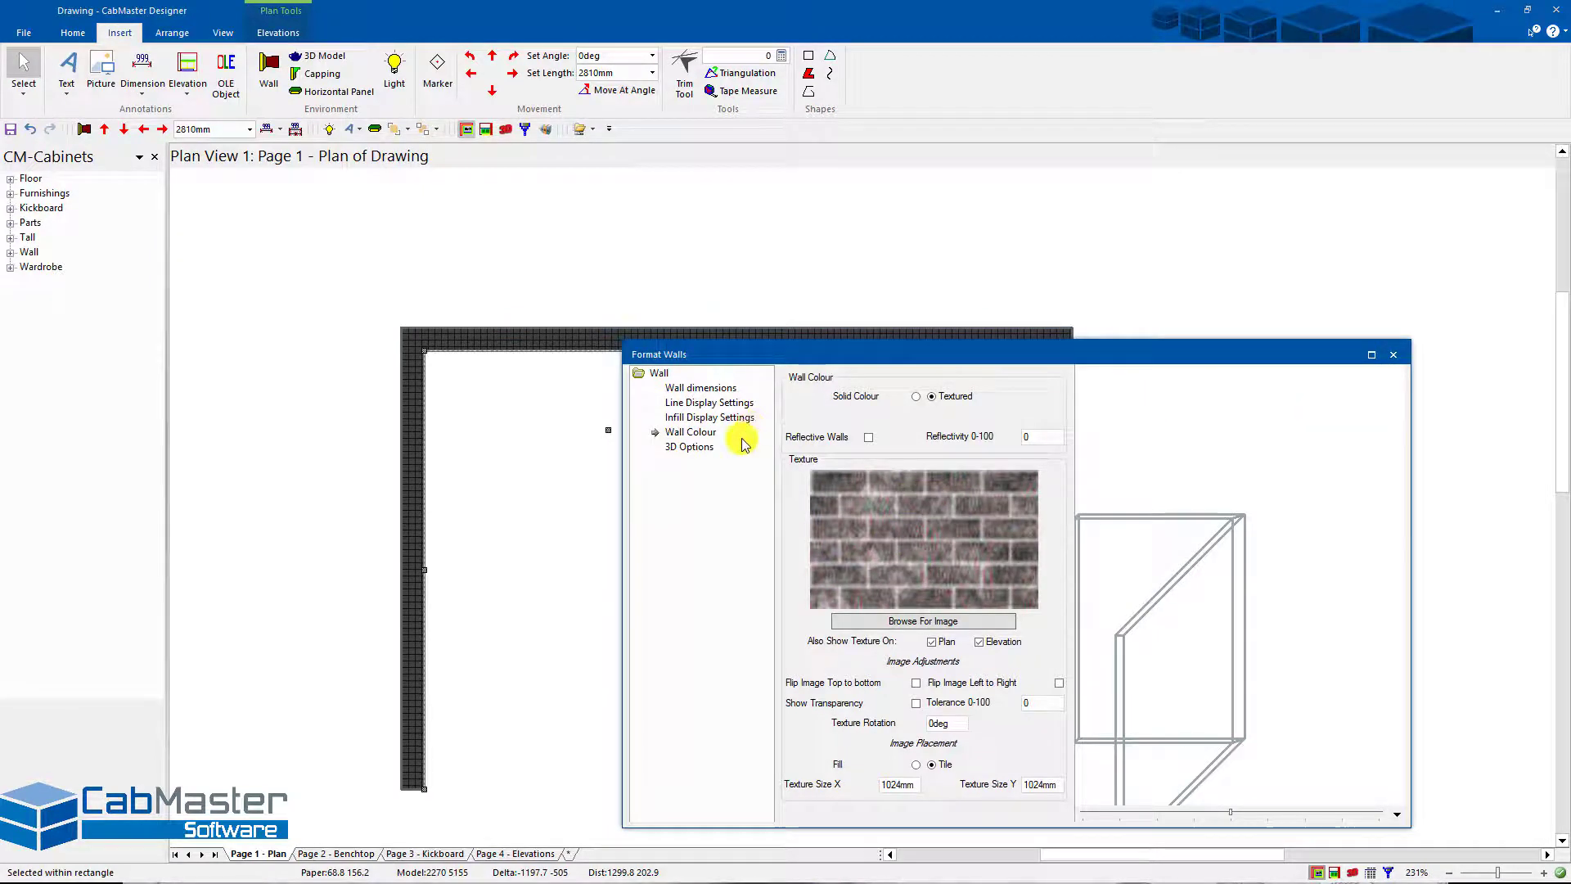
- Enable Show Back of Wall In 3d for the wall, then close its format settings and deselect it
left_click(689, 446)
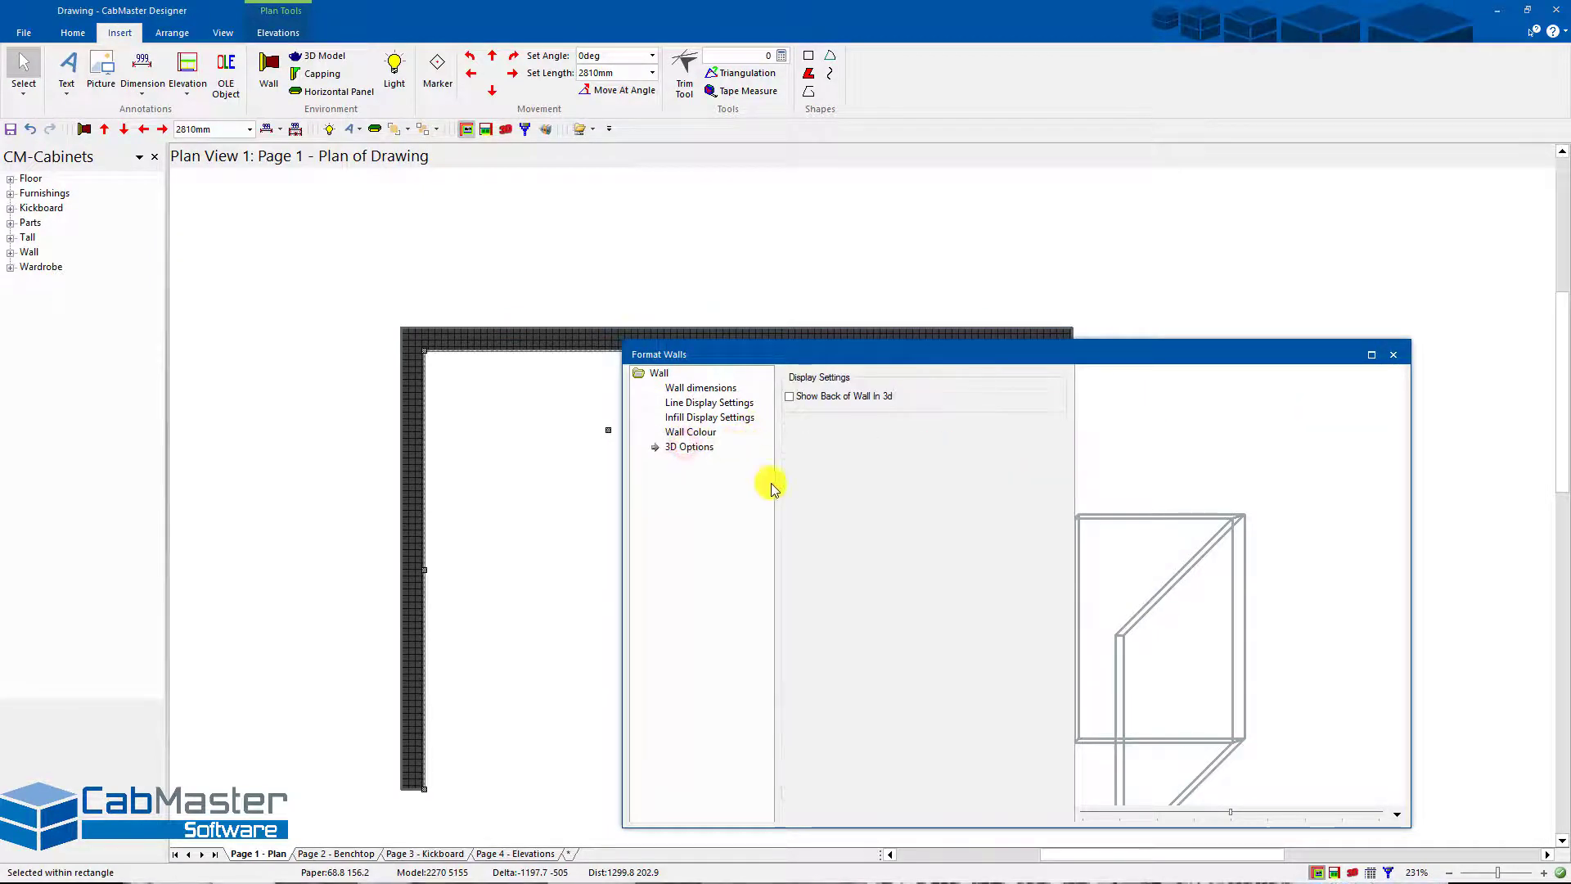
left_click(789, 396)
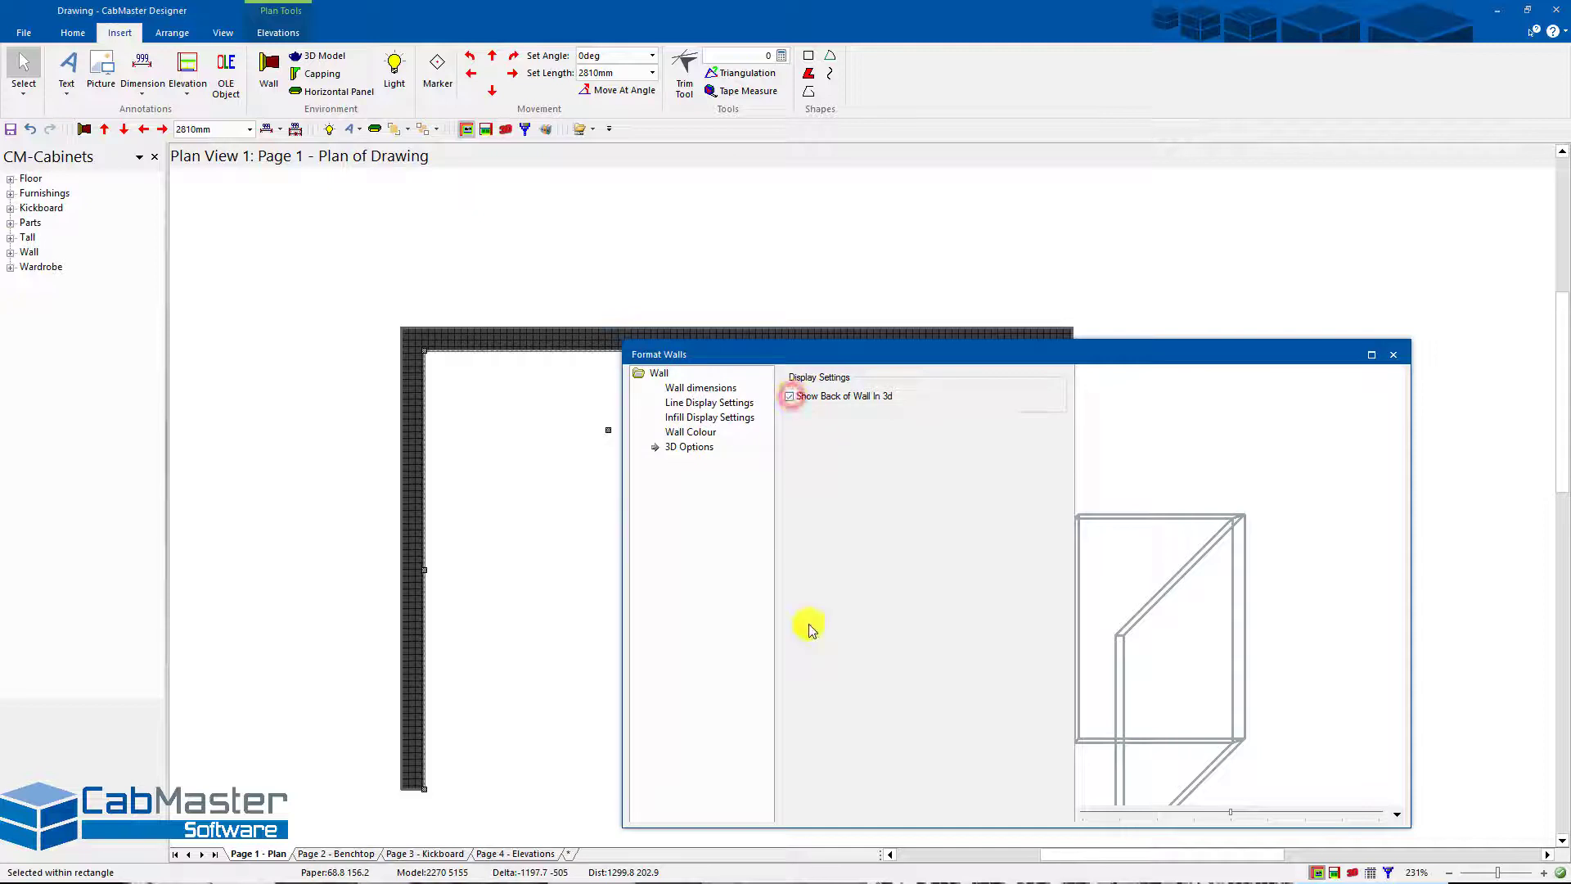
left_click(1395, 355)
left_click(1178, 731)
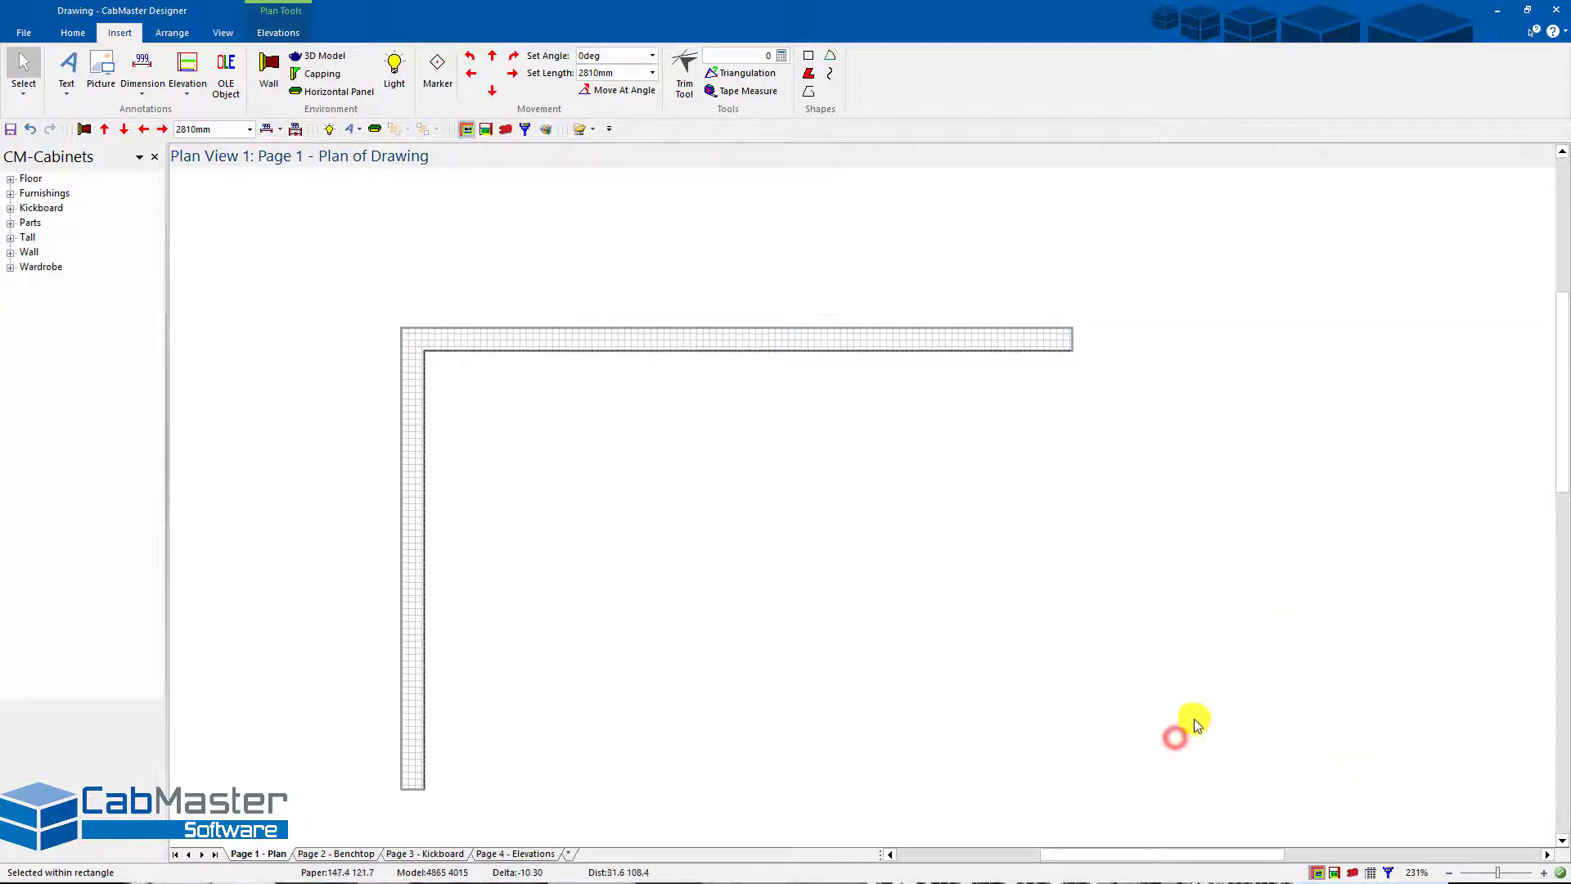
- Inspect the brick-textured walls in the 3D view, and return to the plan view
left_click(1352, 872)
left_click_drag(793, 508, 992, 611)
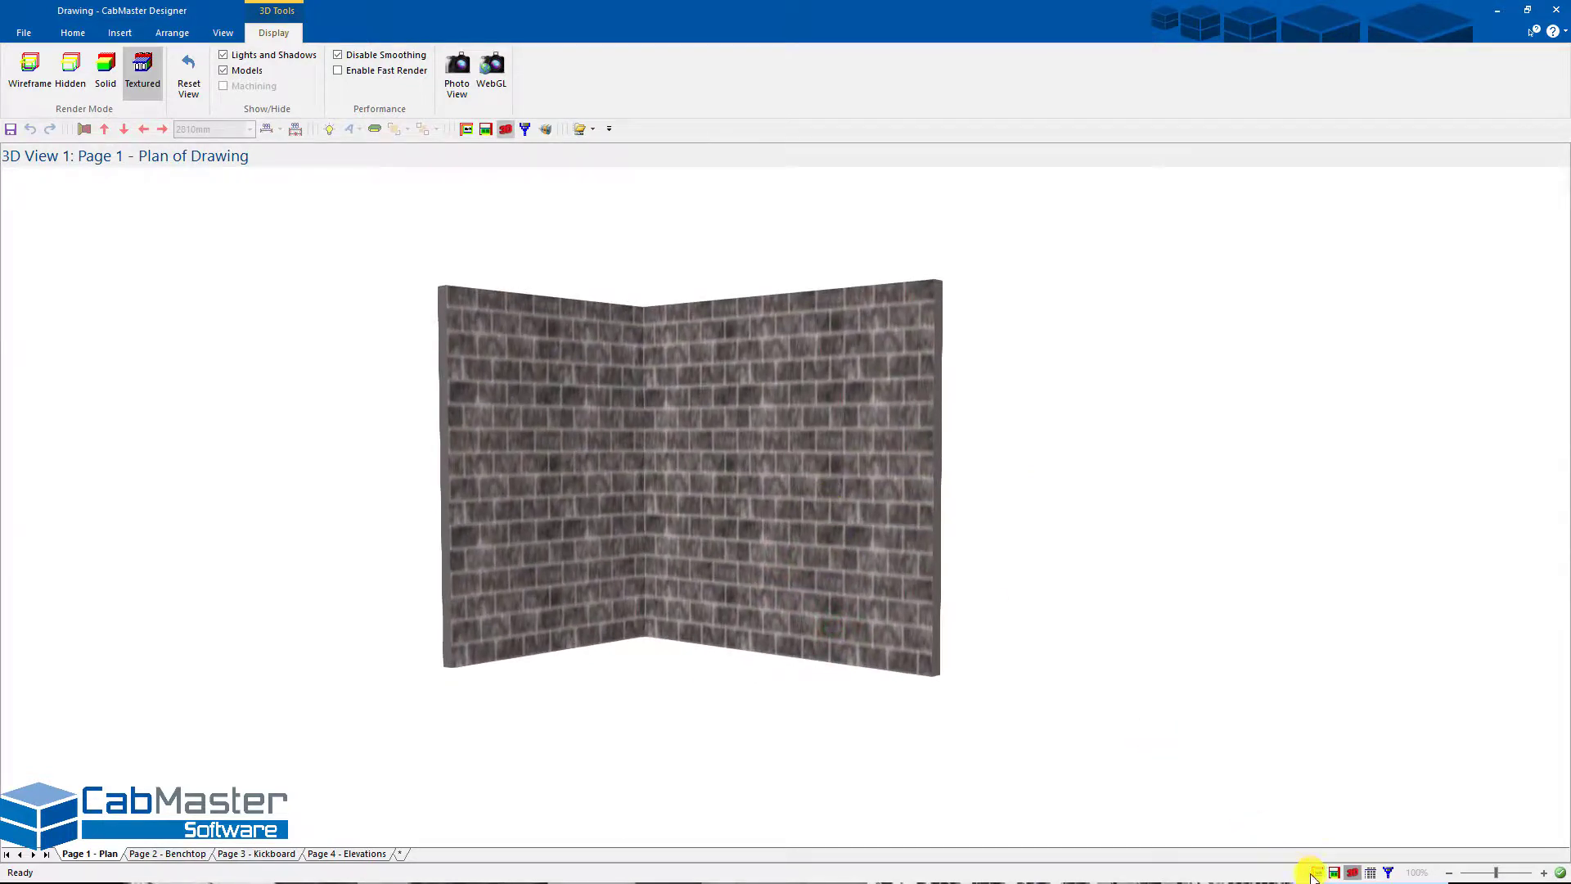
left_click(1319, 872)
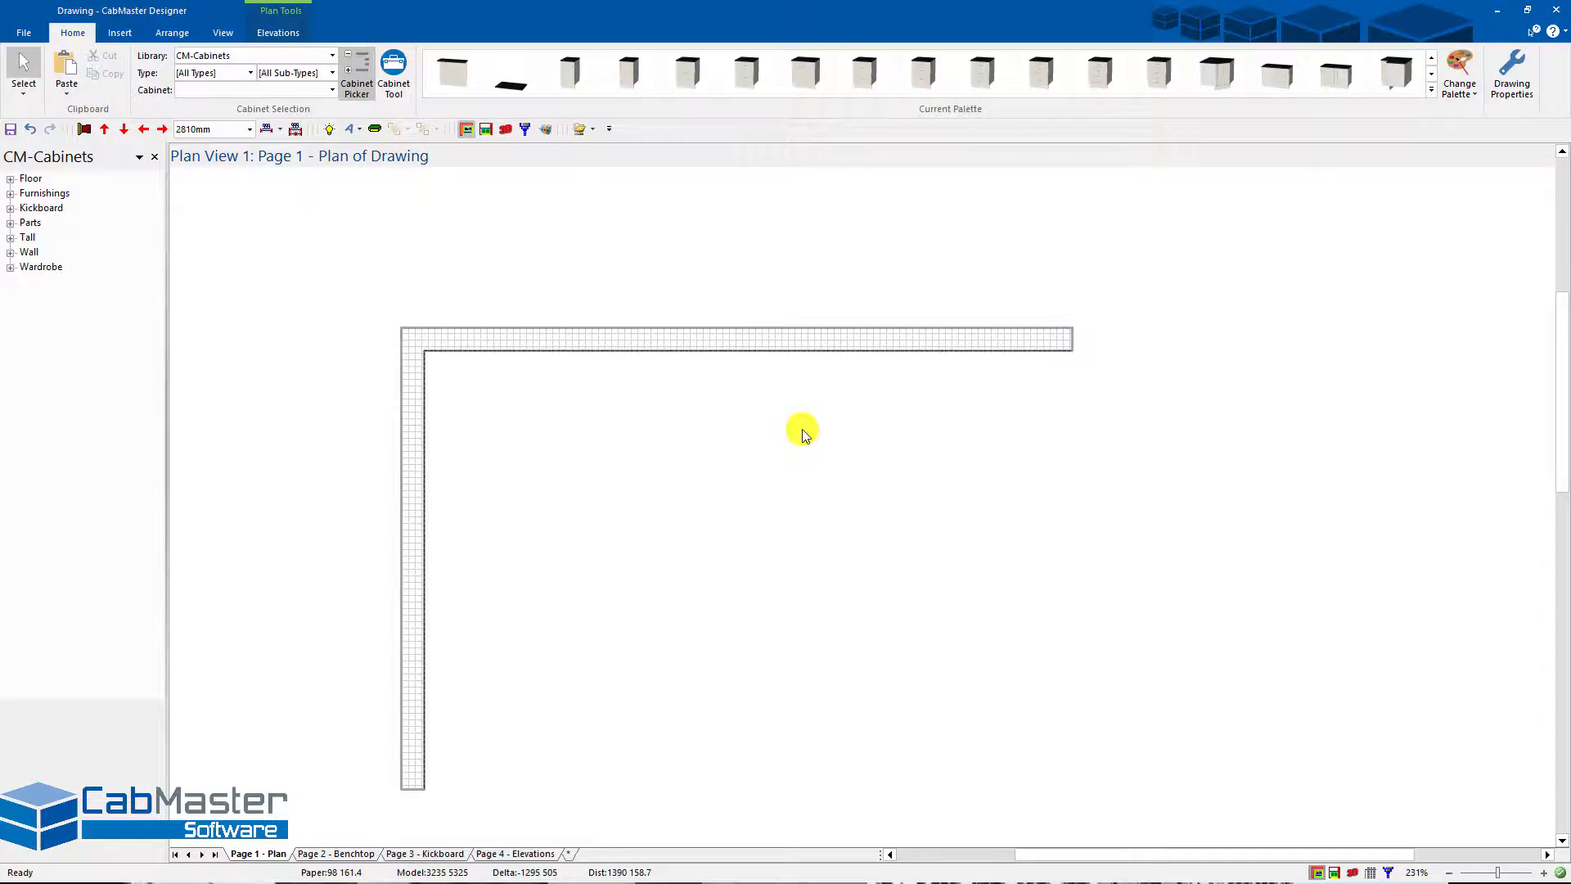
right_click(725, 344)
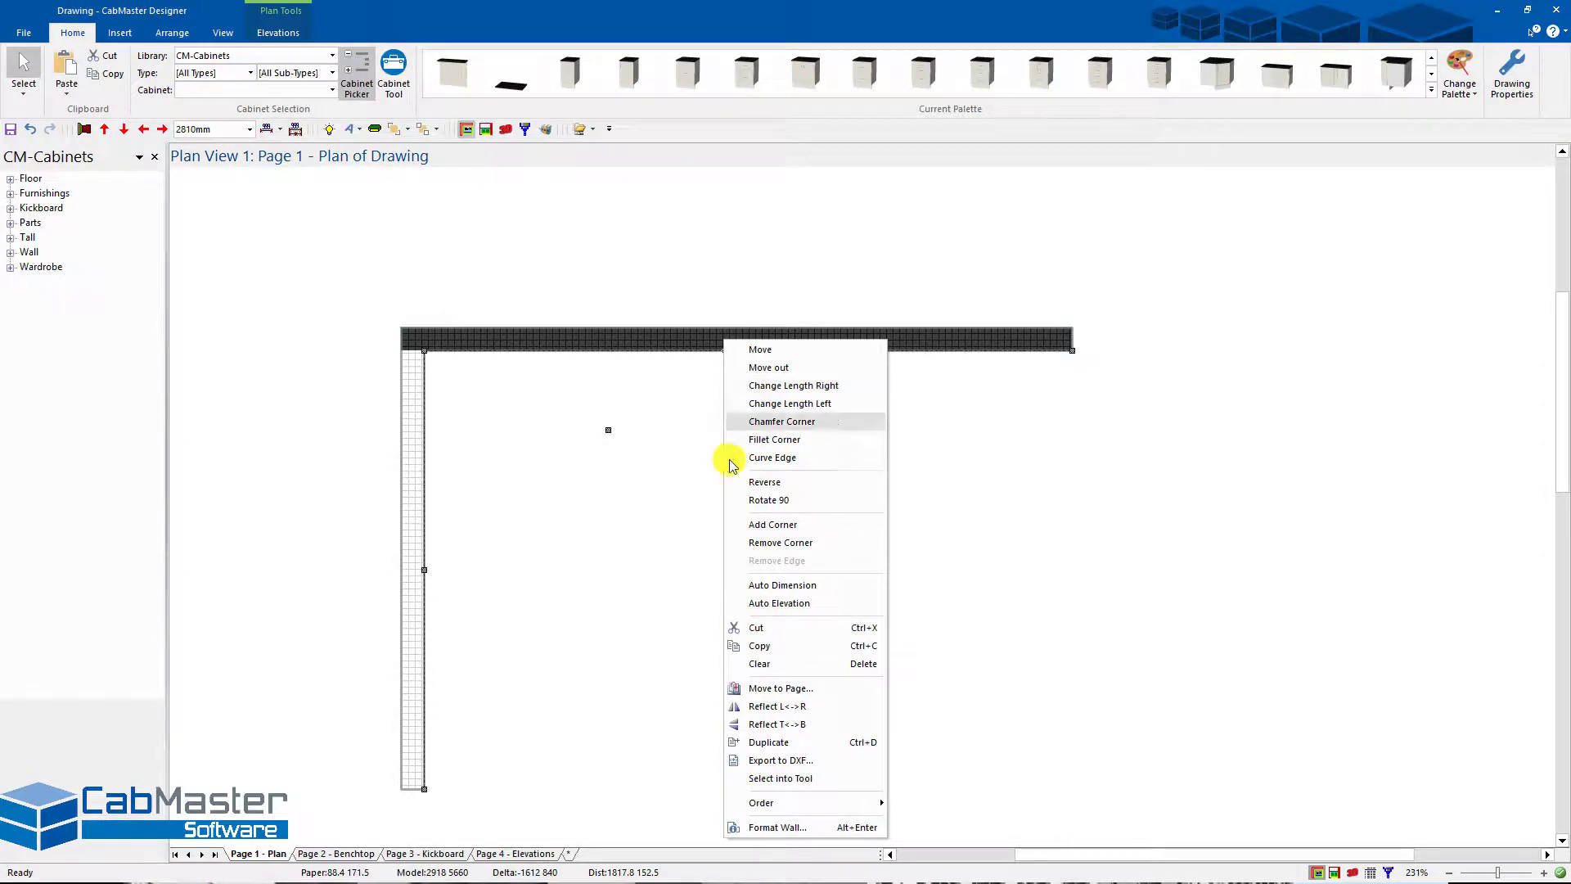
left_click(646, 483)
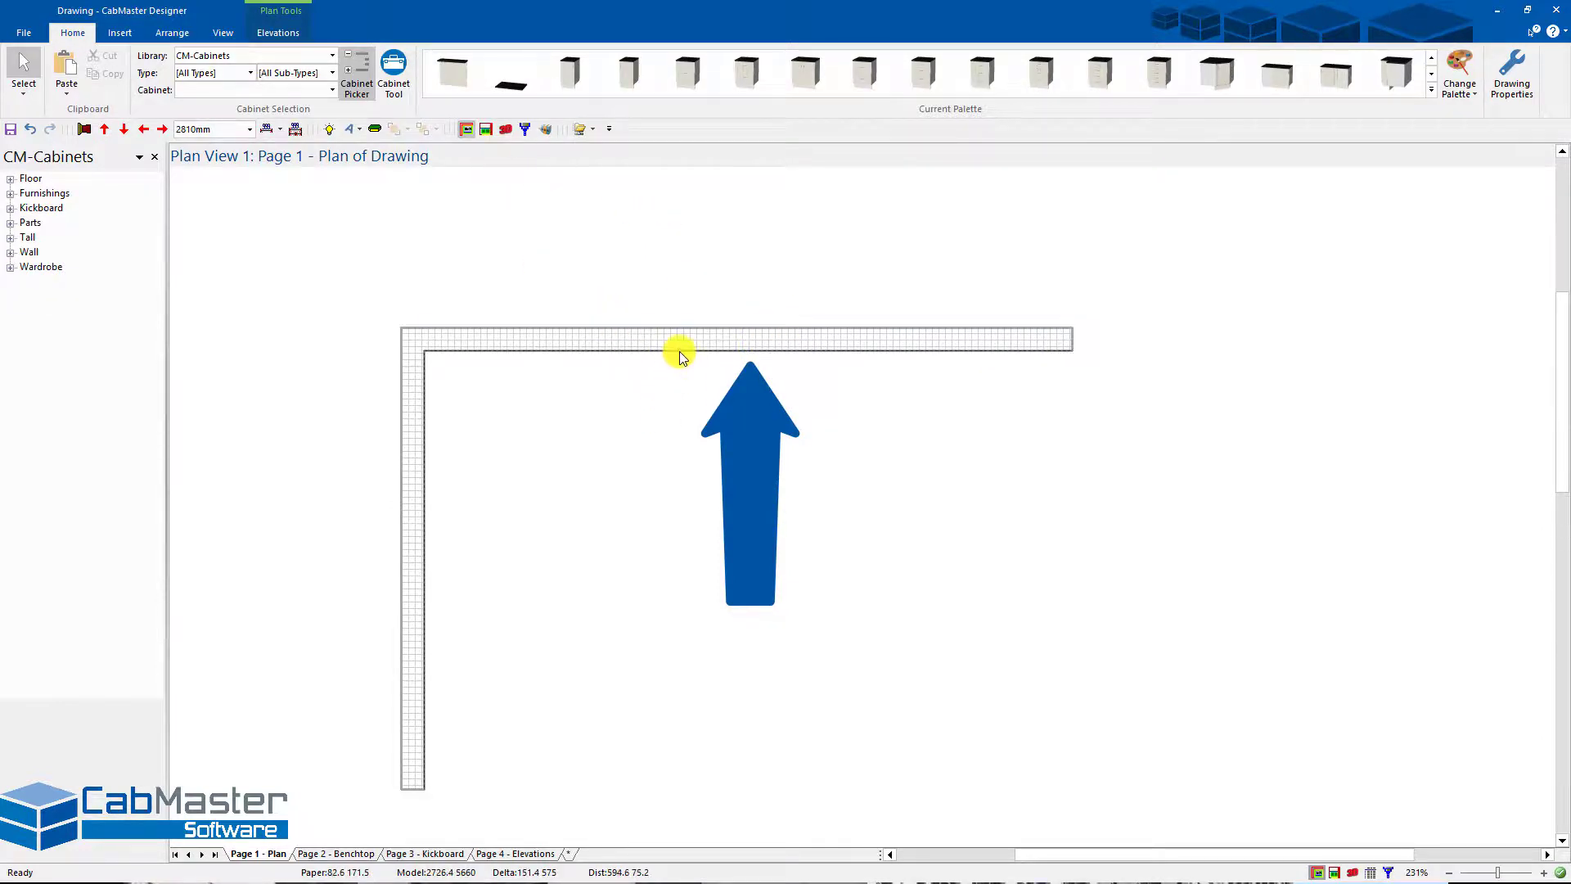
left_click(705, 340)
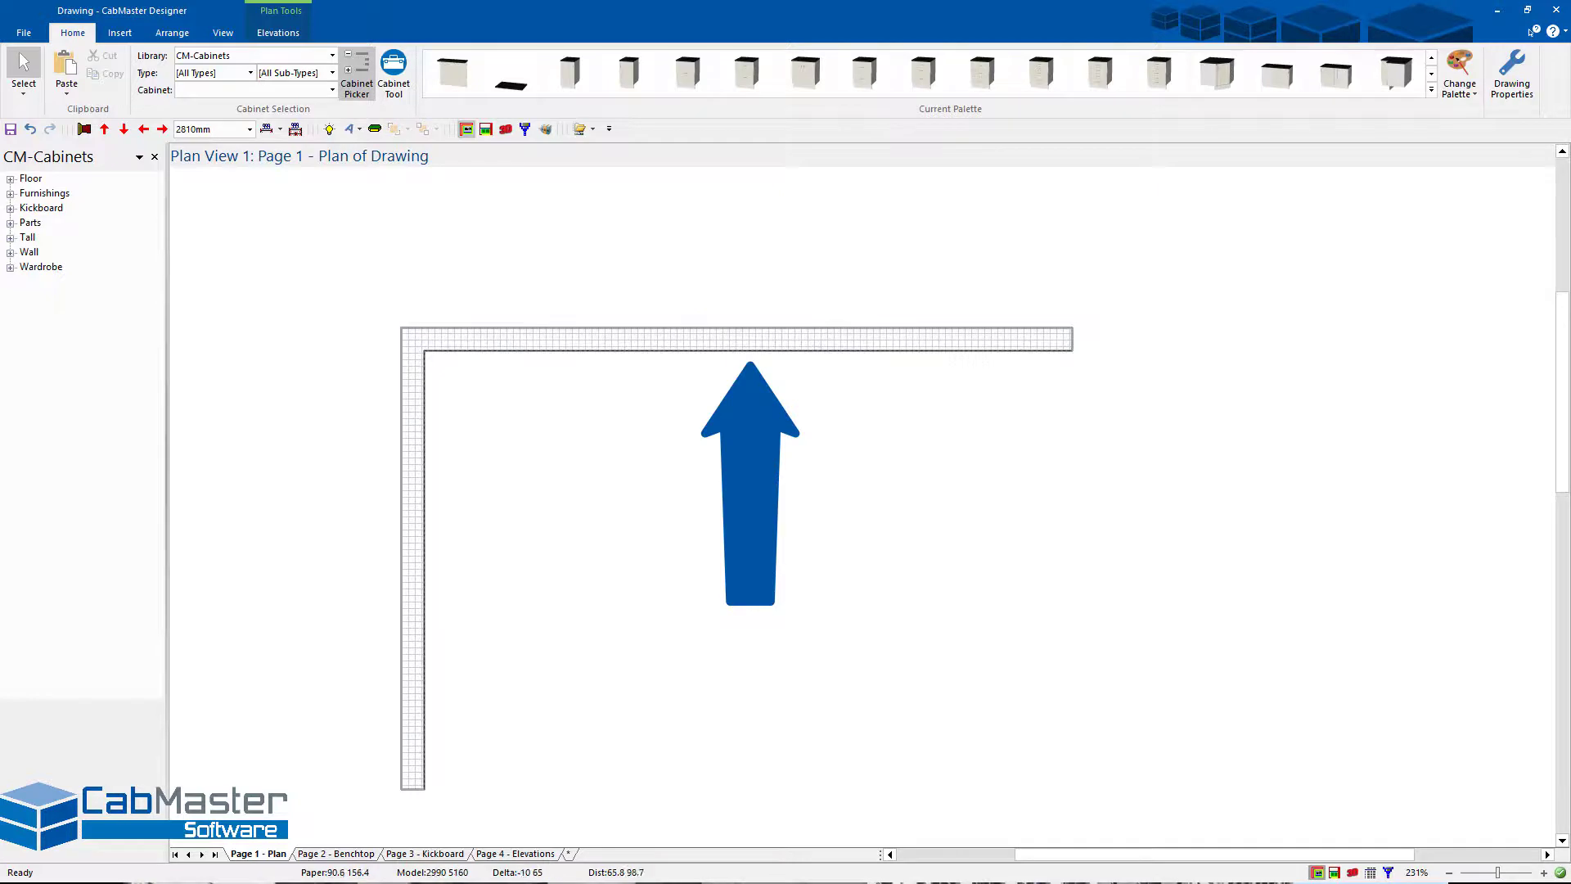
left_click(797, 346)
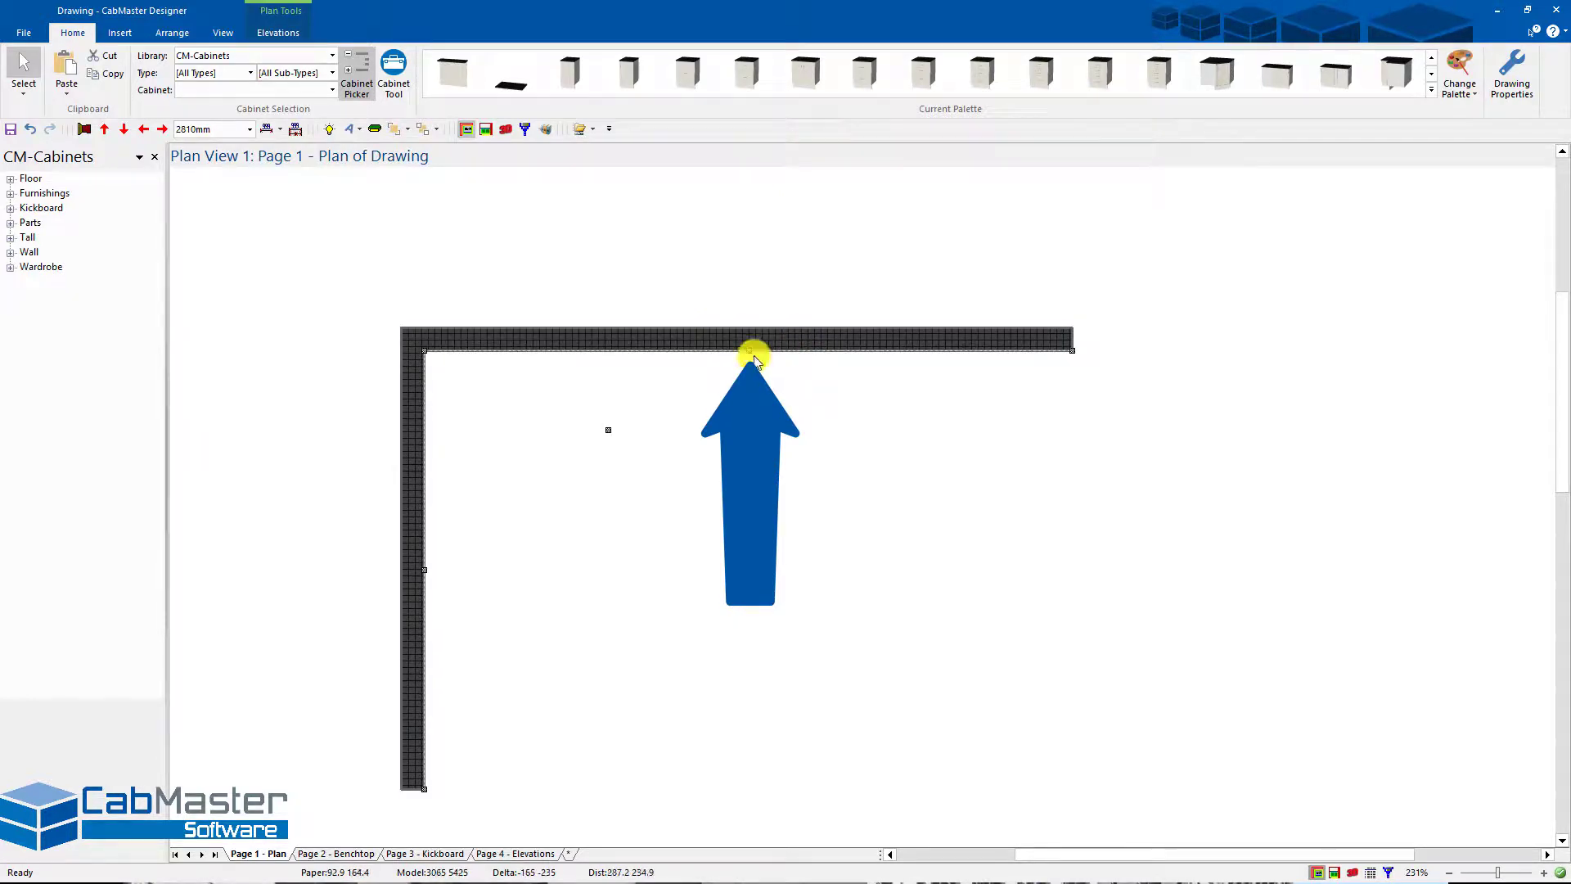
- Change the length of the horizontal wall to 3500 mm by extending it to the left
right_click(772, 339)
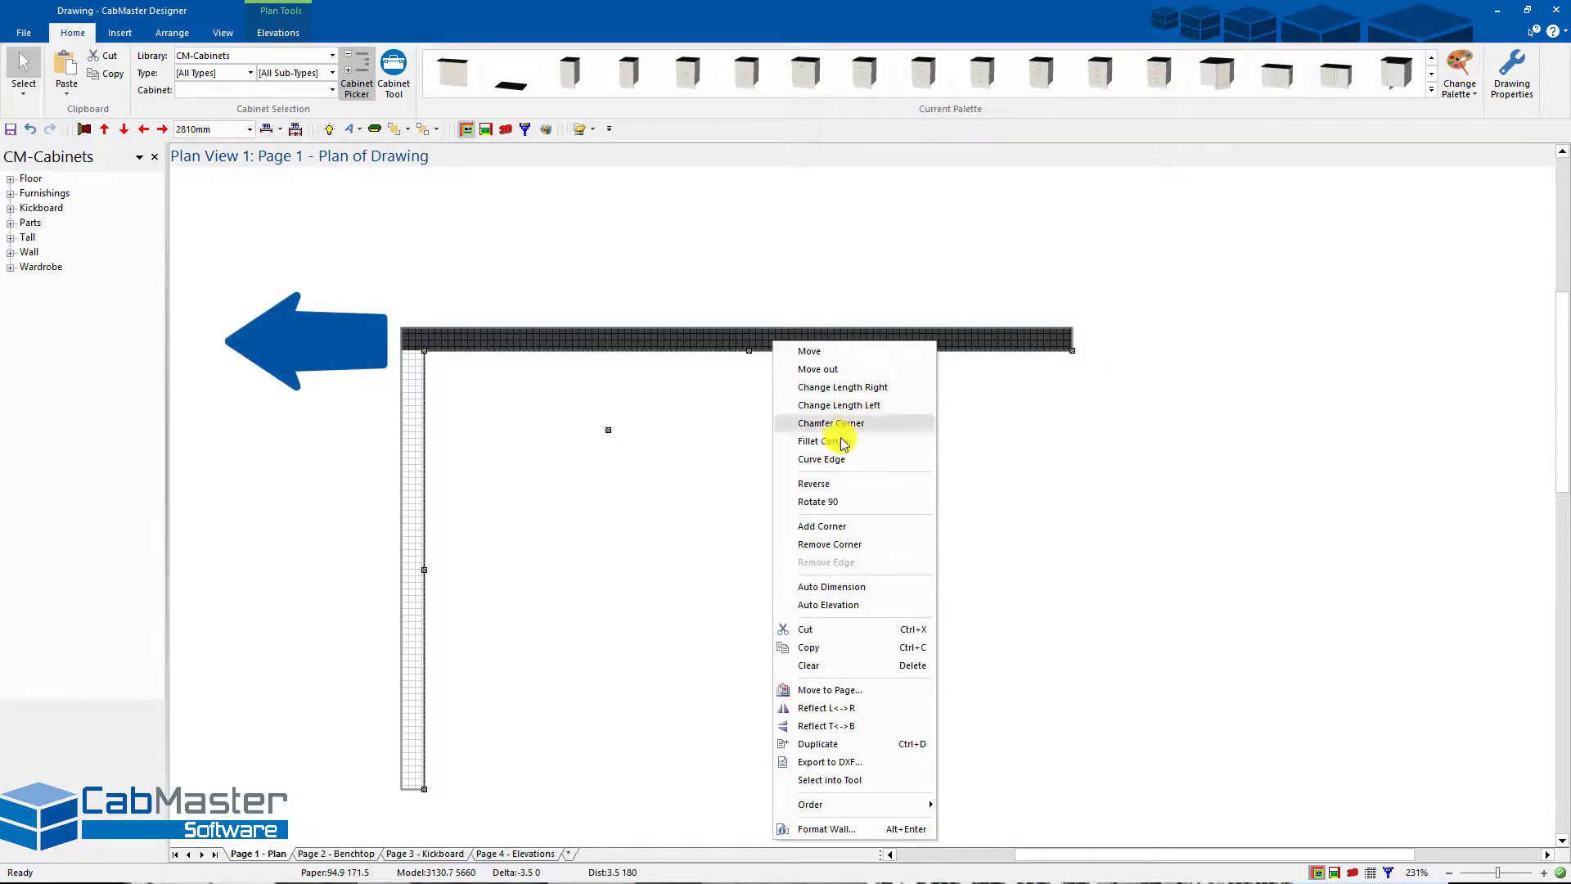
left_click(863, 407)
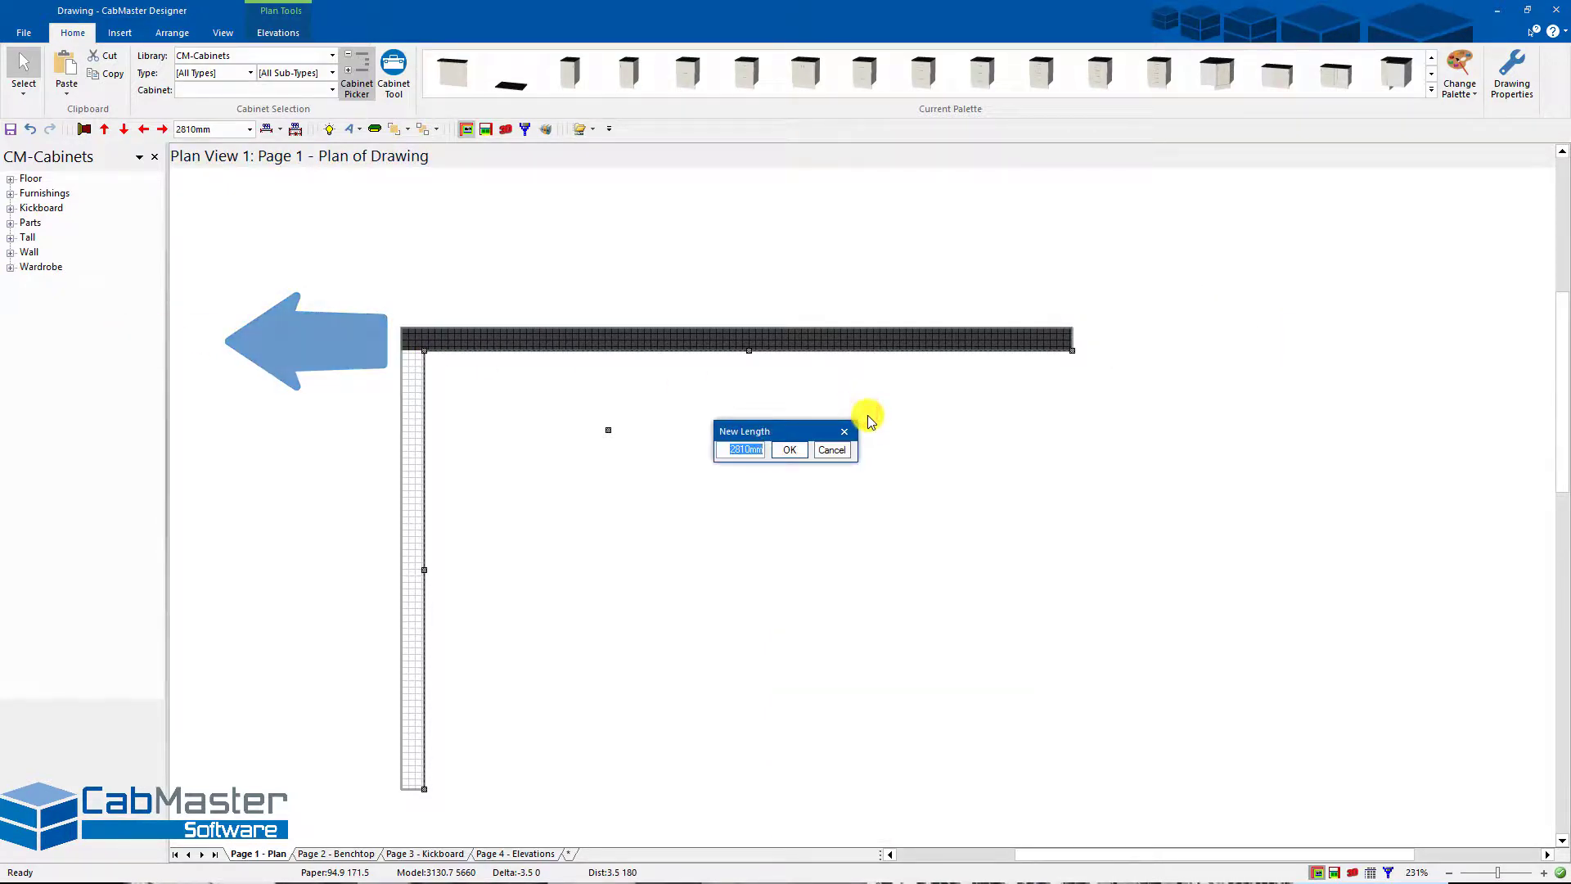
type("3475")
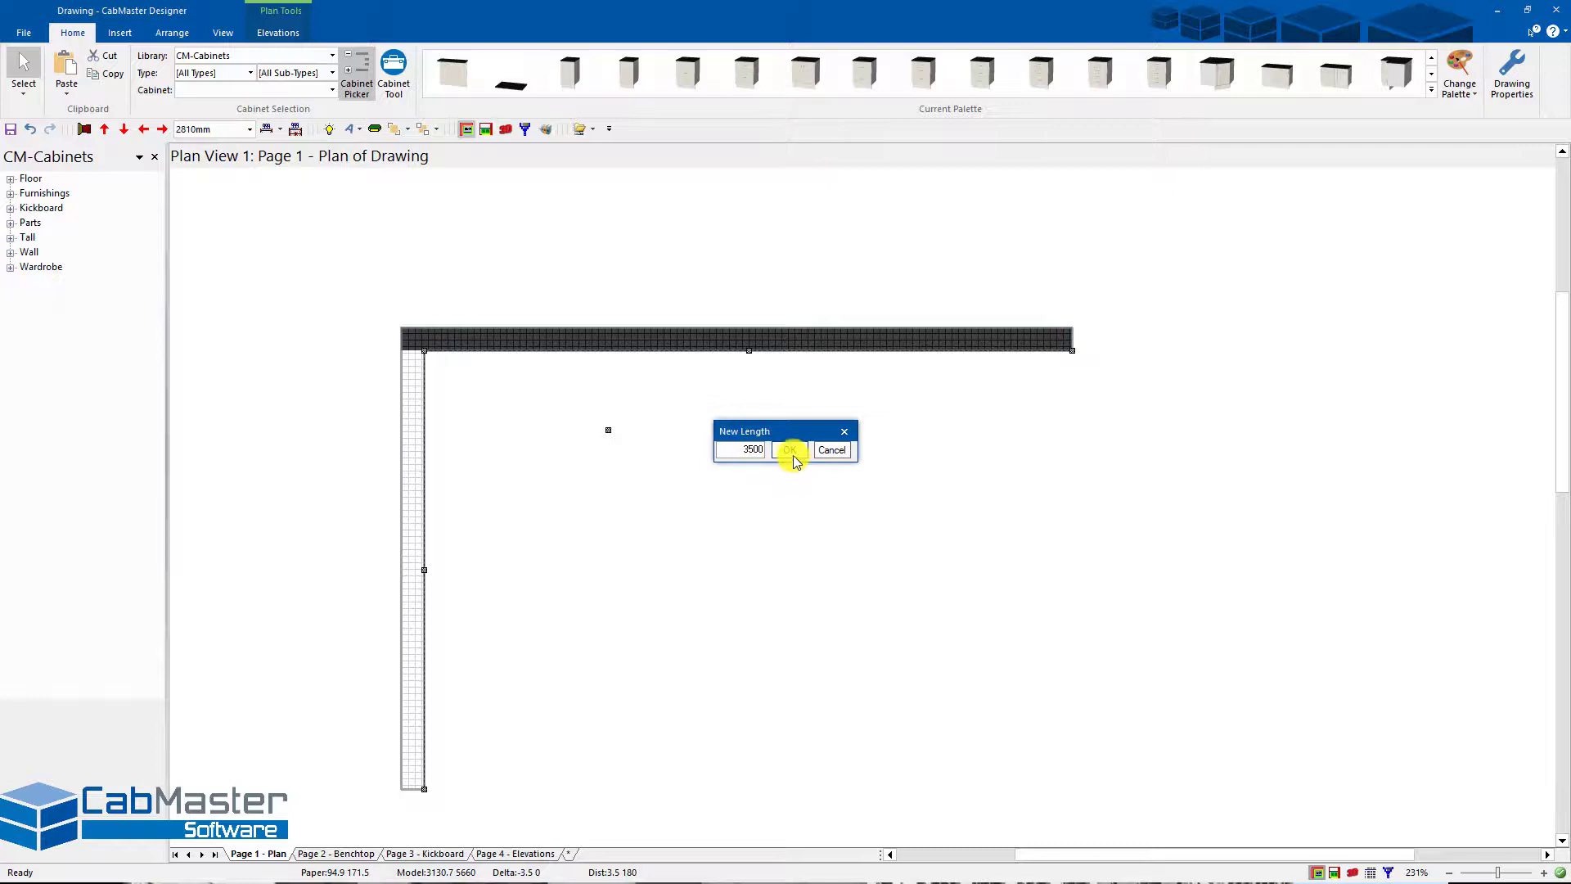
left_click(790, 449)
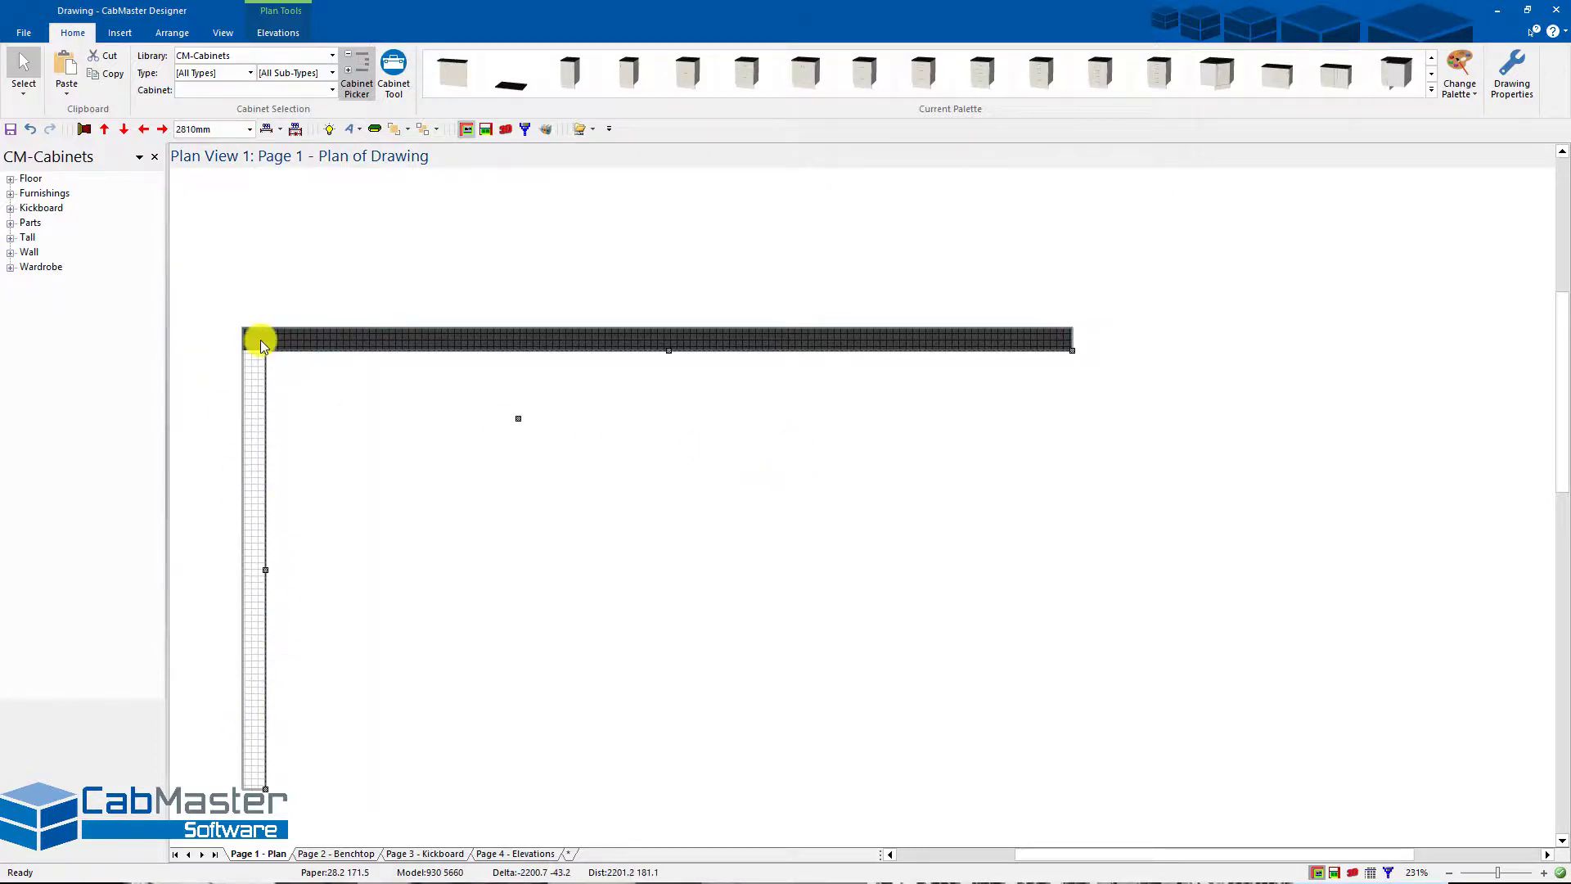